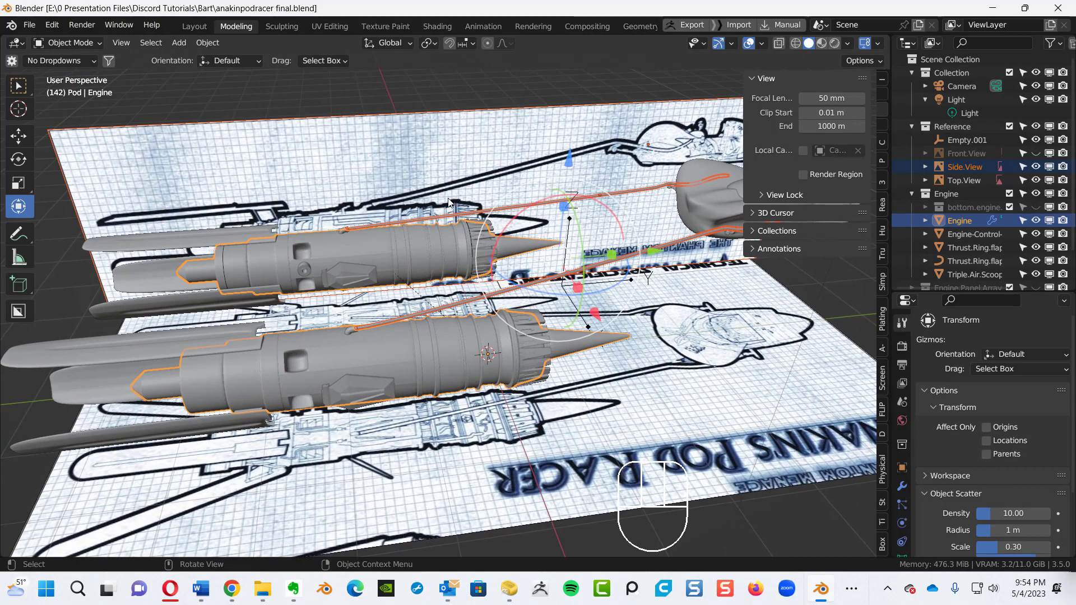
# - Hide the viewport sidebar and select the Engine object
pyautogui.press('n')
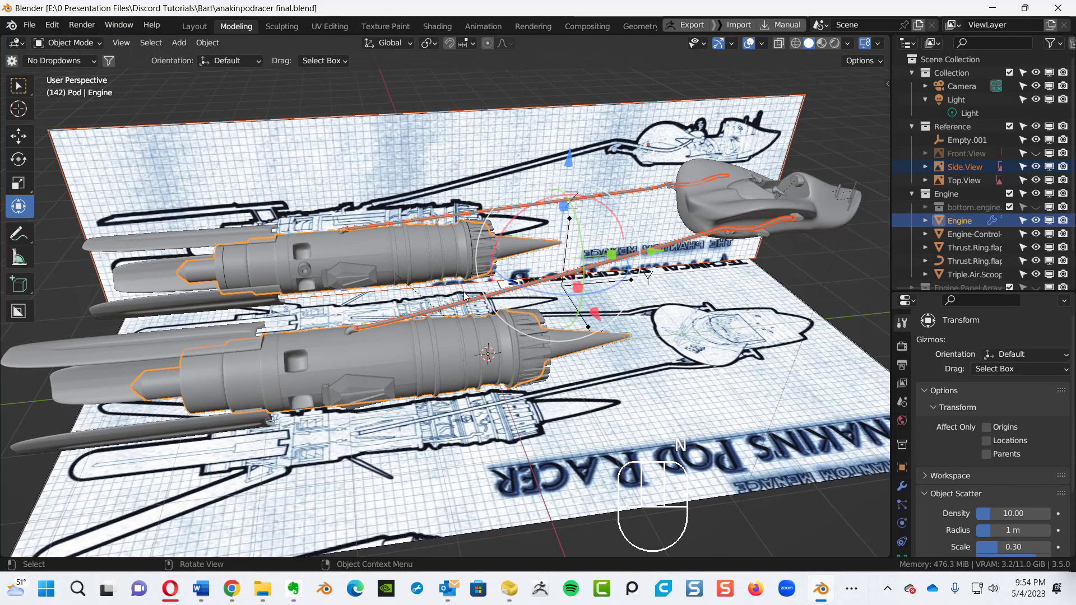
pyautogui.keyDown('alt'); pyautogui.moveTo(464, 241); pyautogui.dragTo(443, 229, button='middle'); pyautogui.keyUp('alt')
pyautogui.click(351, 288)
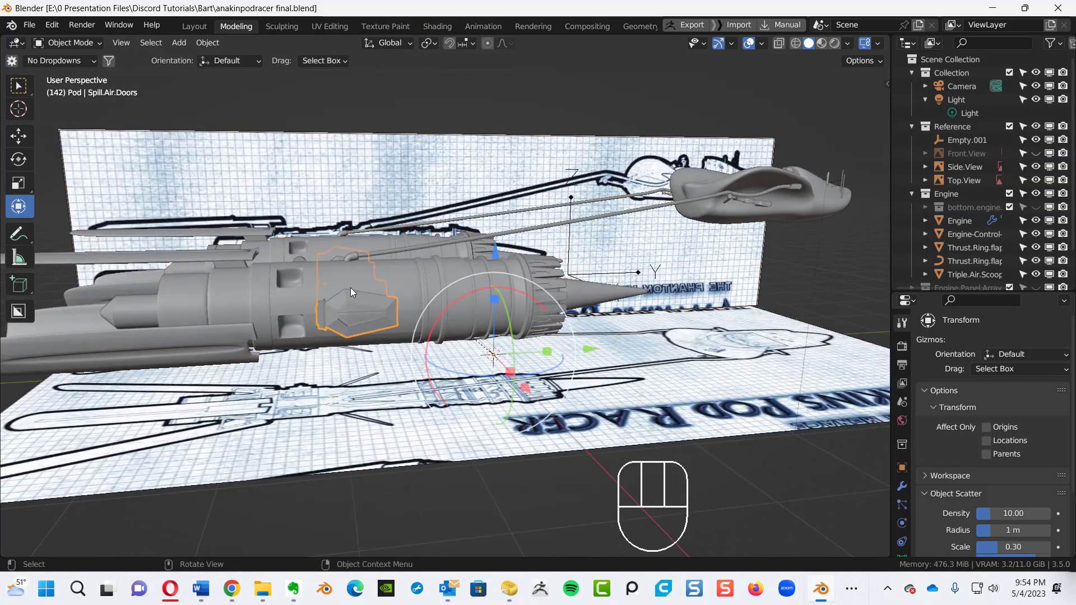
pyautogui.click(432, 284)
pyautogui.keyDown('alt'); pyautogui.moveTo(393, 297); pyautogui.dragTo(421, 323, button='middle'); pyautogui.keyUp('alt')
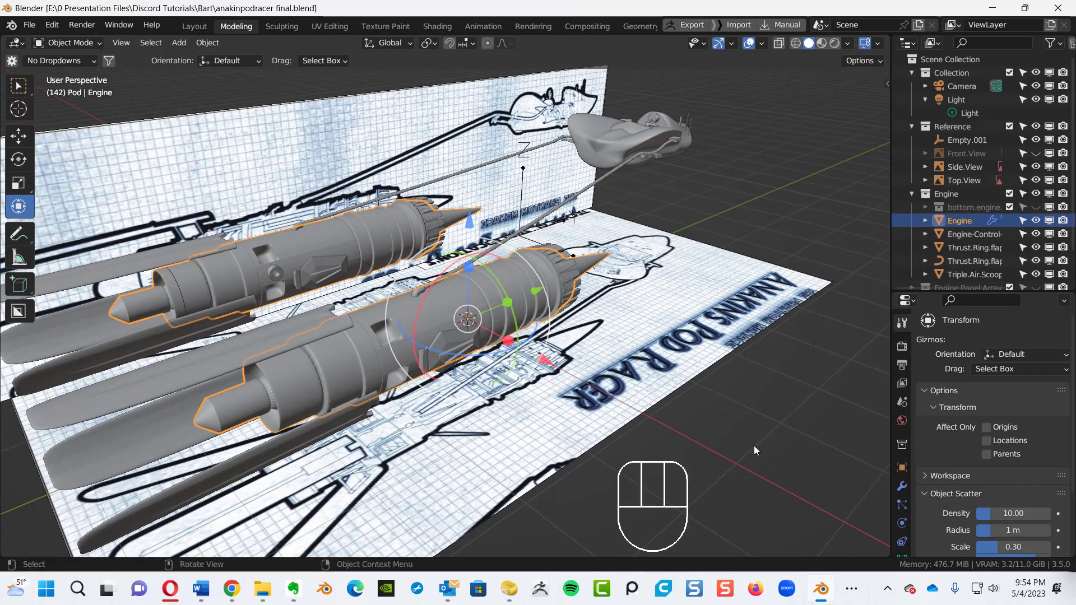
# - Show the Engine's modifiers, collapse the Subdivision modifier, and widen the properties area so the modifier names are readable
pyautogui.click(903, 485)
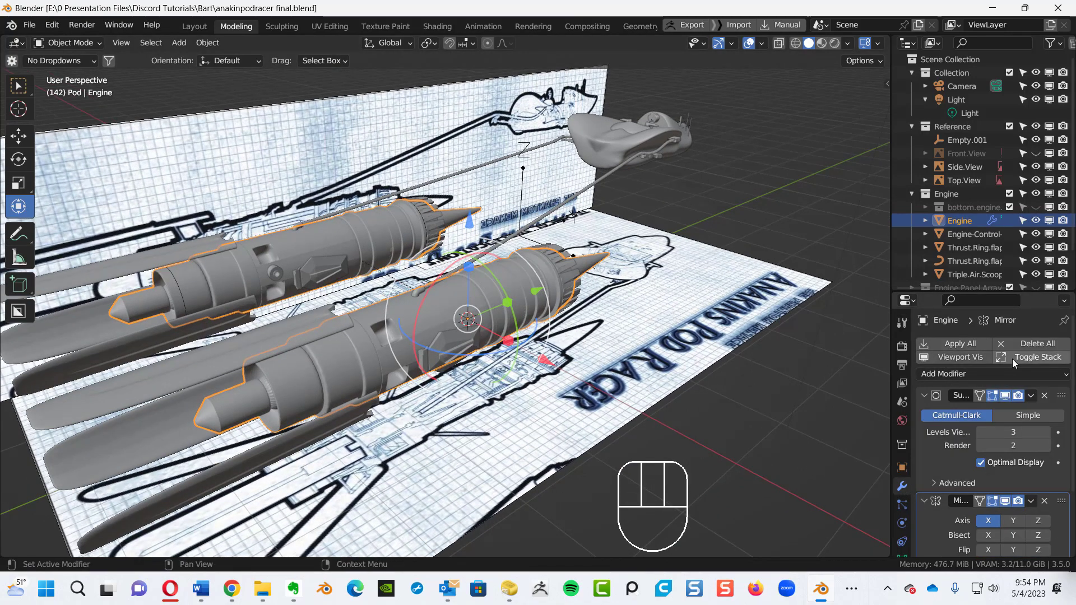
pyautogui.click(924, 397)
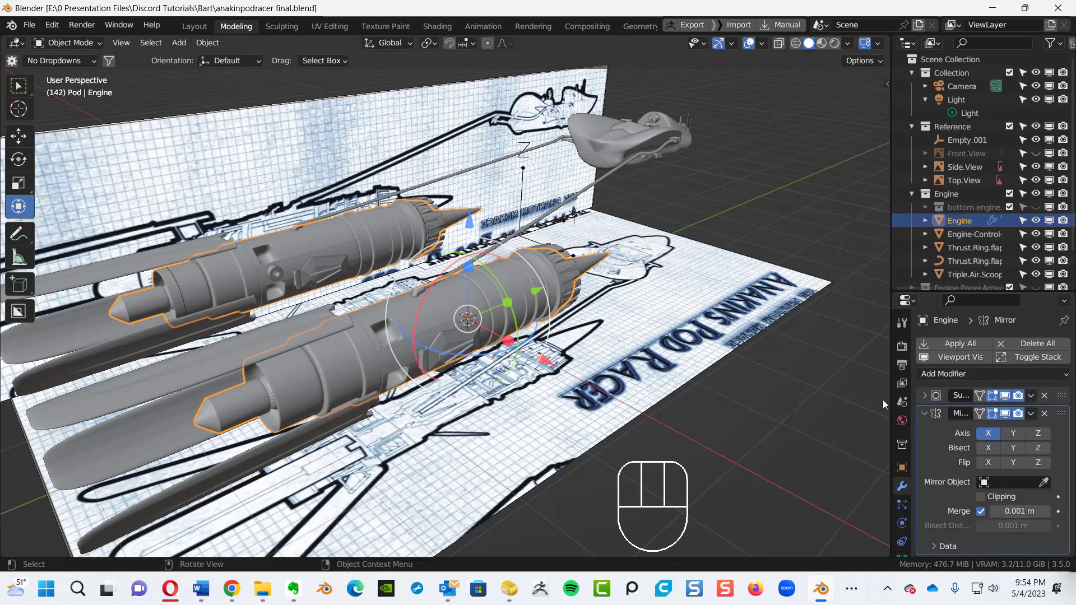
pyautogui.moveTo(890, 402); pyautogui.dragTo(835, 437)
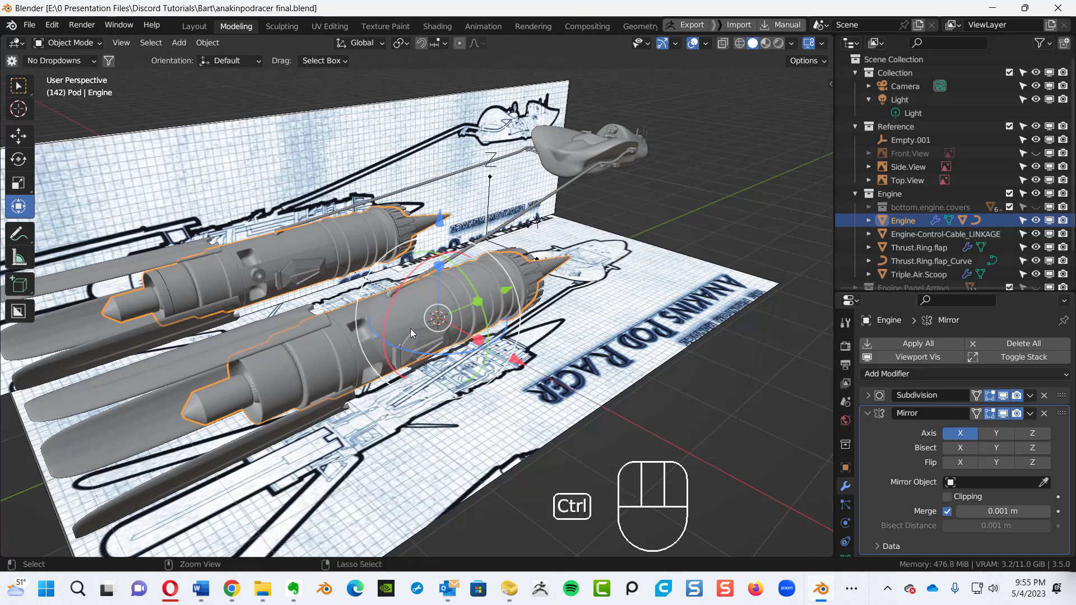
# - Invert the selection and hide every object except the Engine
pyautogui.hotkey('ctrl', 'i')
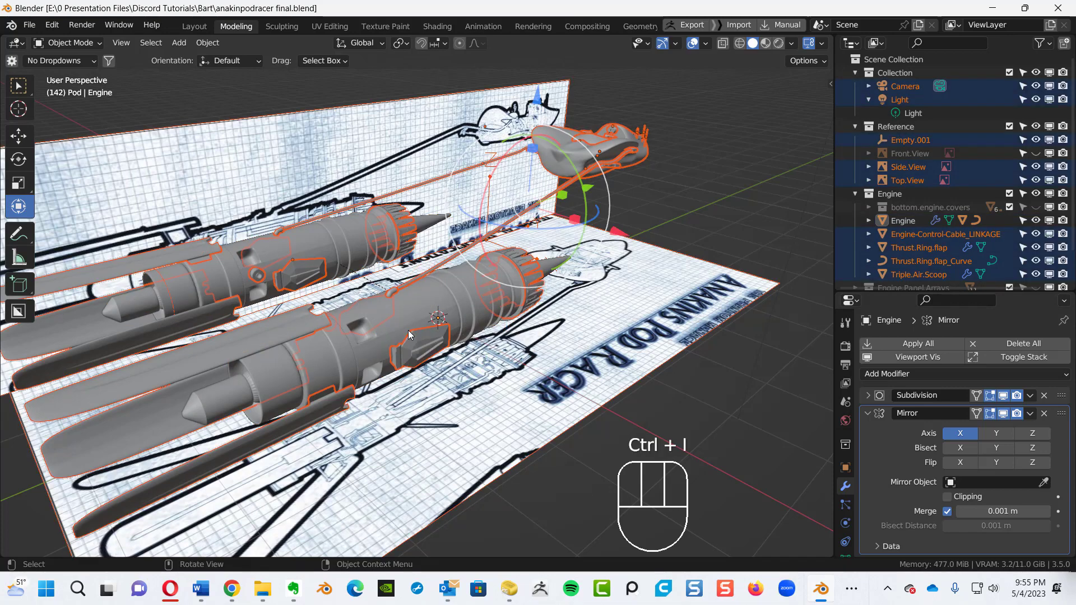
pyautogui.press('h')
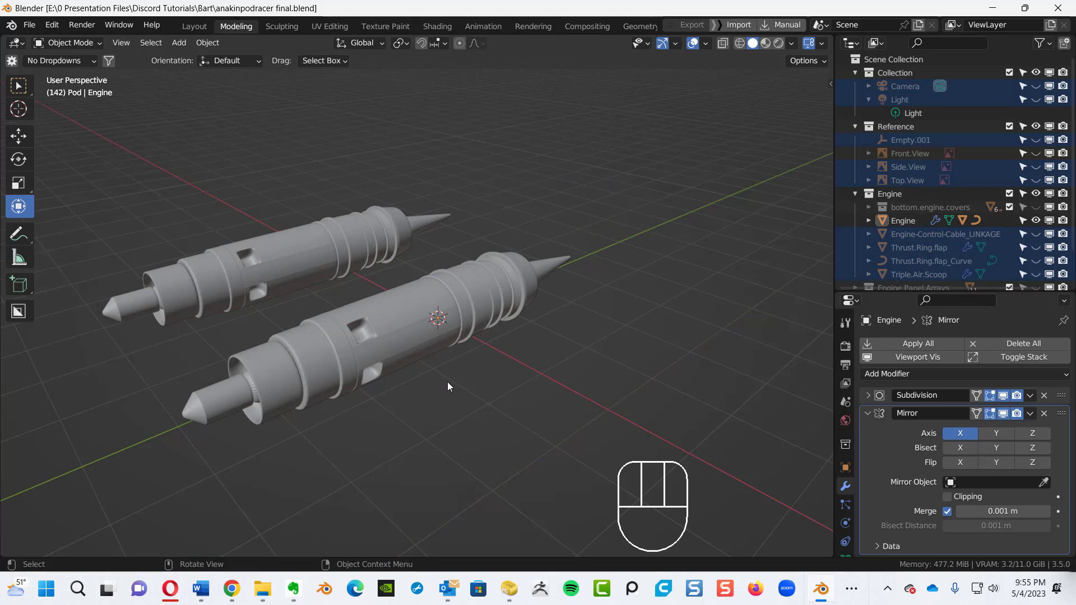
pyautogui.keyDown('alt'); pyautogui.moveTo(463, 358); pyautogui.dragTo(397, 328, button='middle'); pyautogui.keyUp('alt')
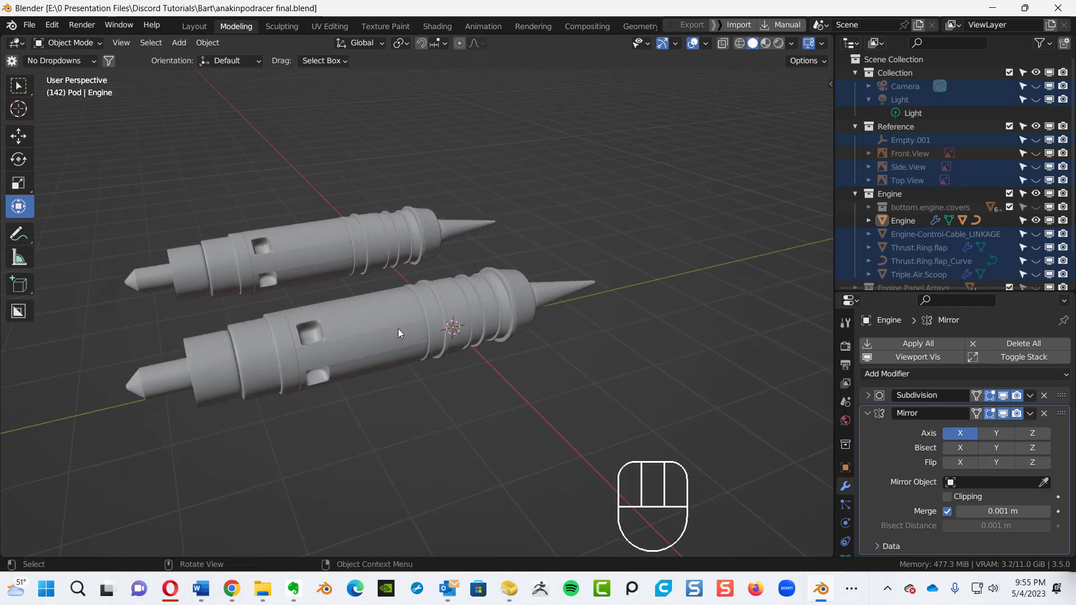
# - Select the Engine and turn off the viewport display of its Subdivision and Mirror modifiers
pyautogui.press('a')
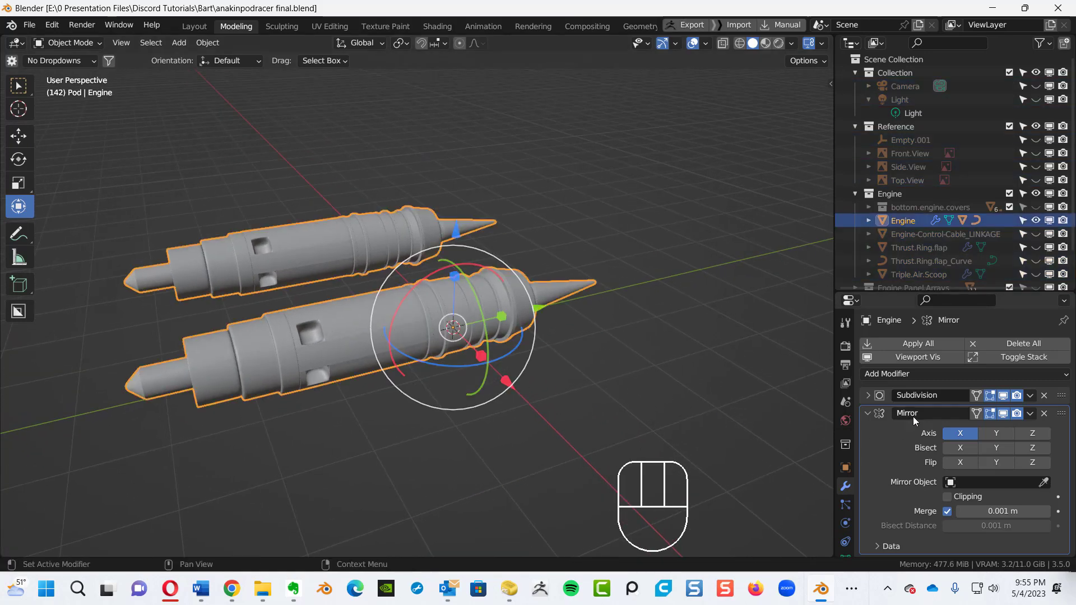
pyautogui.click(1003, 396)
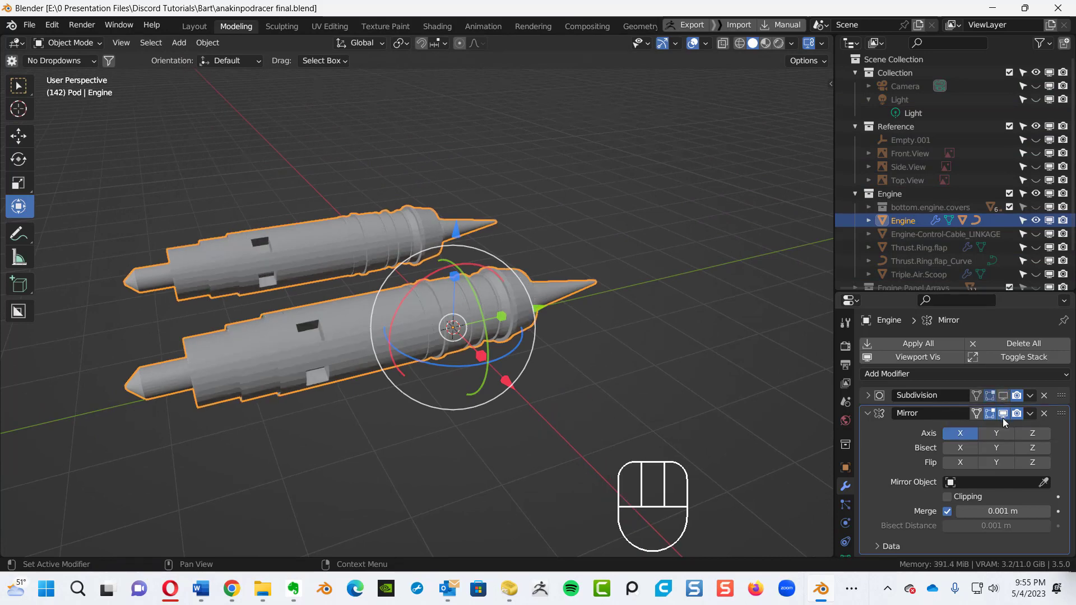
pyautogui.click(1004, 416)
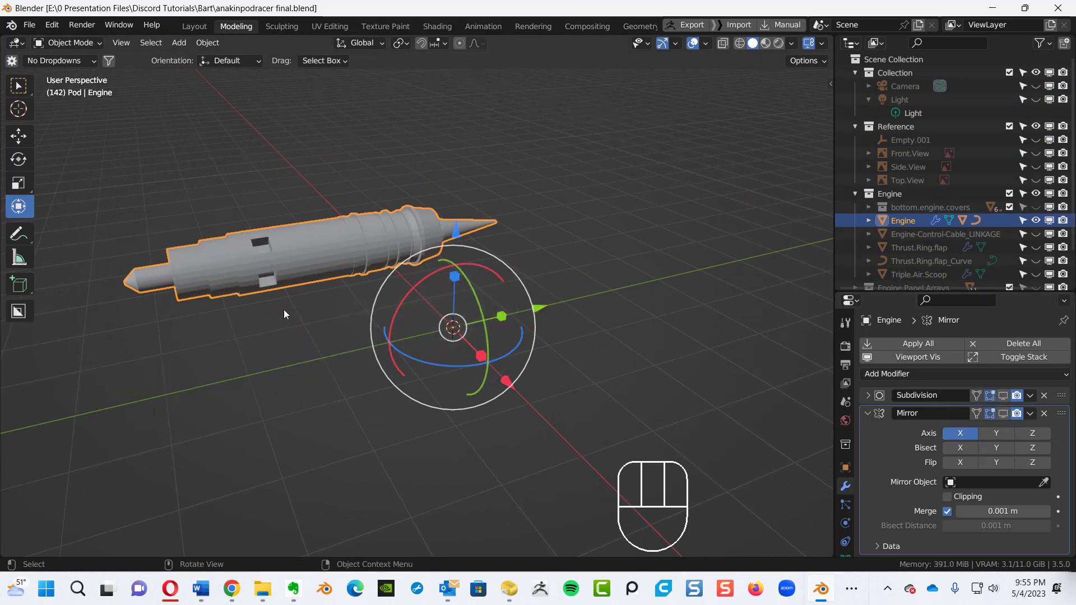
# - Enter Edit Mode on the Engine with nothing selected and check its inner geometry in X-ray display
pyautogui.keyDown('shift'); pyautogui.moveTo(257, 254); pyautogui.dragTo(335, 310, button='middle'); pyautogui.keyUp('shift')
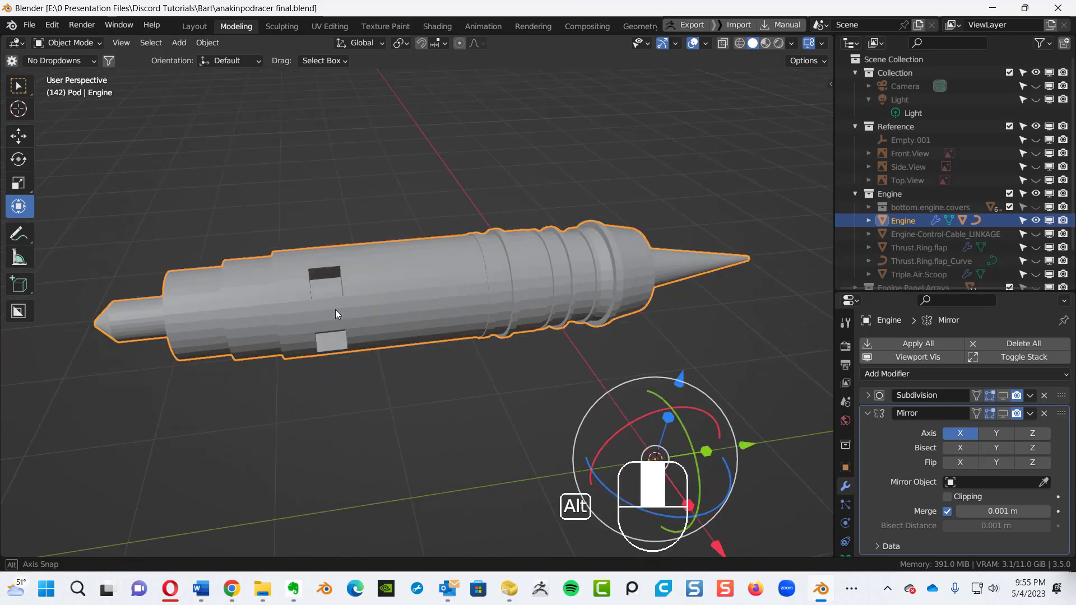
pyautogui.keyDown('alt'); pyautogui.keyDown('shift'); pyautogui.moveTo(426, 299); pyautogui.dragTo(462, 329, button='middle'); pyautogui.keyUp('shift'); pyautogui.keyUp('alt')
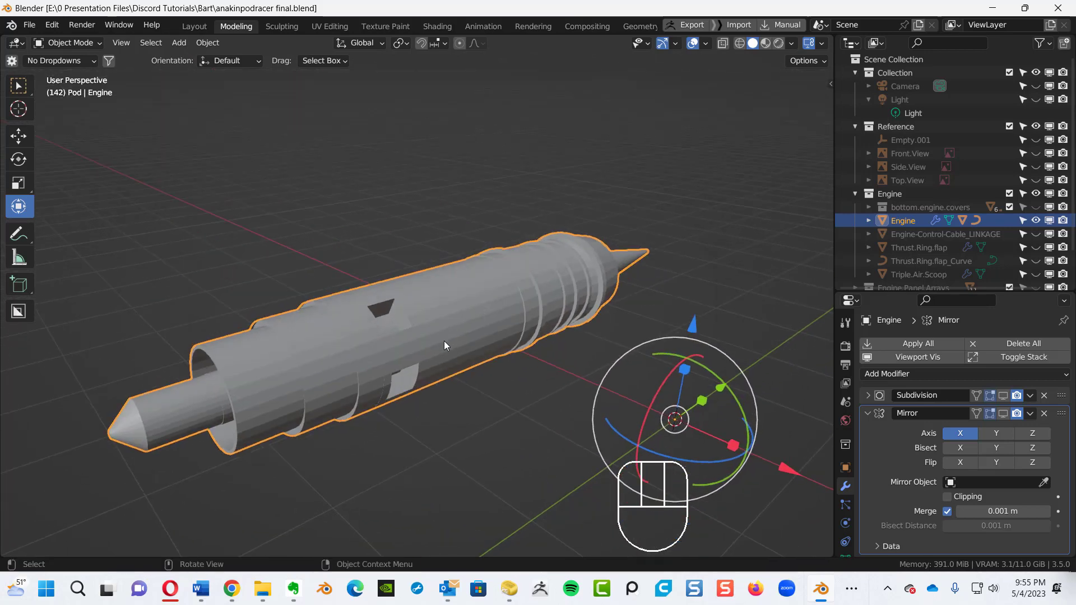
pyautogui.press('Tab')
pyautogui.click(541, 343)
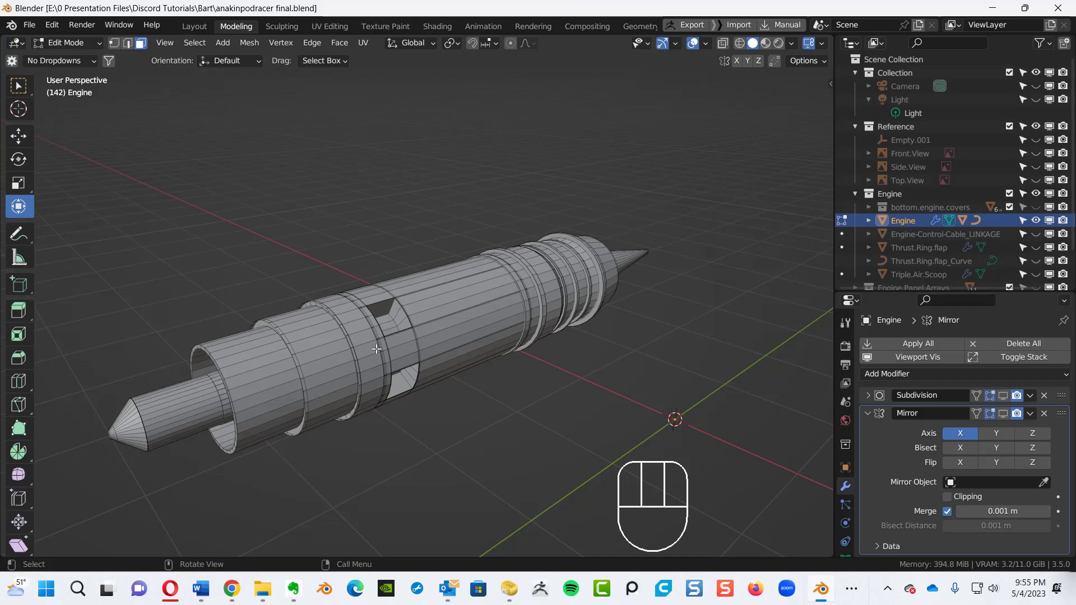
pyautogui.hotkey('alt', 'z')
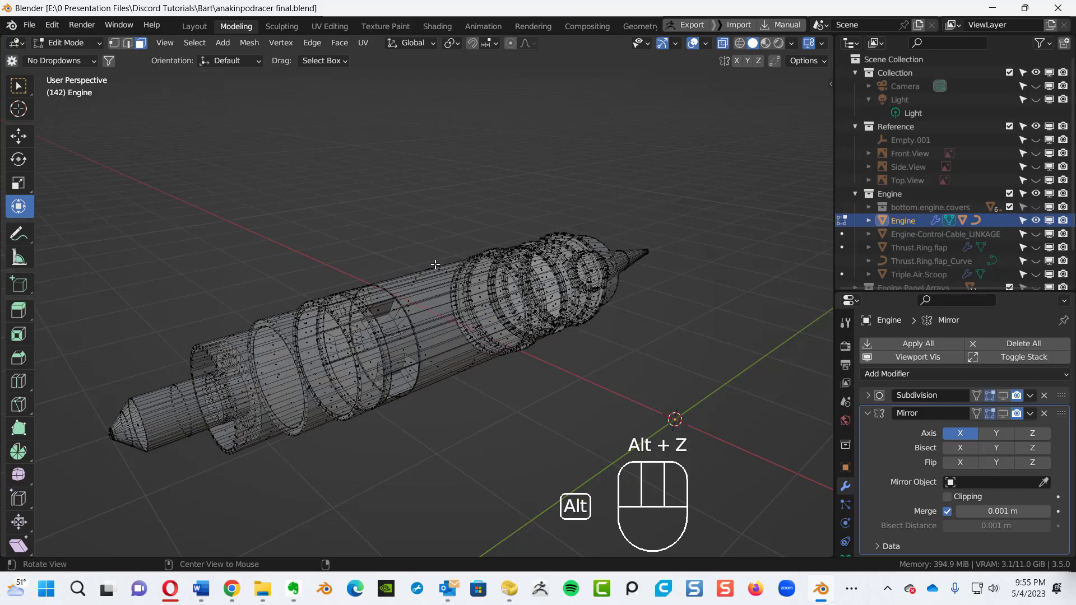
pyautogui.moveTo(435, 264)
pyautogui.mouseDown(button='middle')
pyautogui.moveTo(276, 284)
pyautogui.moveTo(244, 333)
pyautogui.moveTo(250, 403)
pyautogui.moveTo(375, 421)
pyautogui.moveTo(252, 360)
pyautogui.moveTo(469, 294)
pyautogui.moveTo(466, 233)
pyautogui.moveTo(450, 223)
pyautogui.moveTo(396, 257)
pyautogui.moveTo(370, 305)
pyautogui.moveTo(354, 379)
pyautogui.moveTo(426, 325)
pyautogui.moveTo(446, 262)
pyautogui.moveTo(438, 275)
pyautogui.mouseUp(button='middle')
pyautogui.hotkey('alt', 'z')
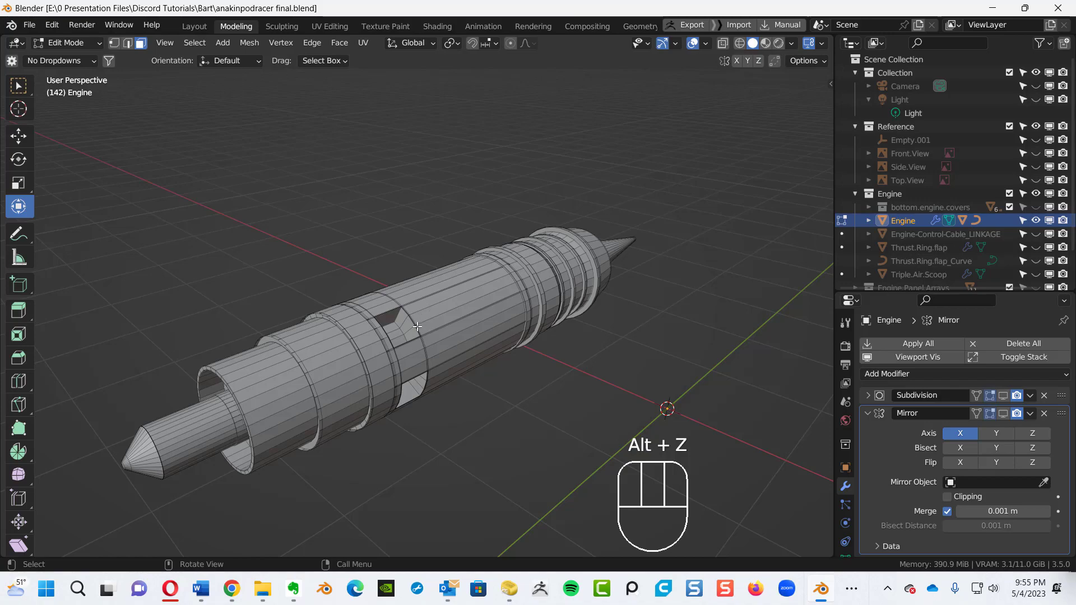
# - Inspect the sleeve at the short-cone end and its neighbouring sleeve as separate linked pieces, deselecting each one
pyautogui.keyDown('ctrl'); pyautogui.keyDown('alt'); pyautogui.moveTo(367, 361); pyautogui.dragTo(260, 336, button='middle'); pyautogui.keyUp('alt'); pyautogui.keyUp('ctrl')
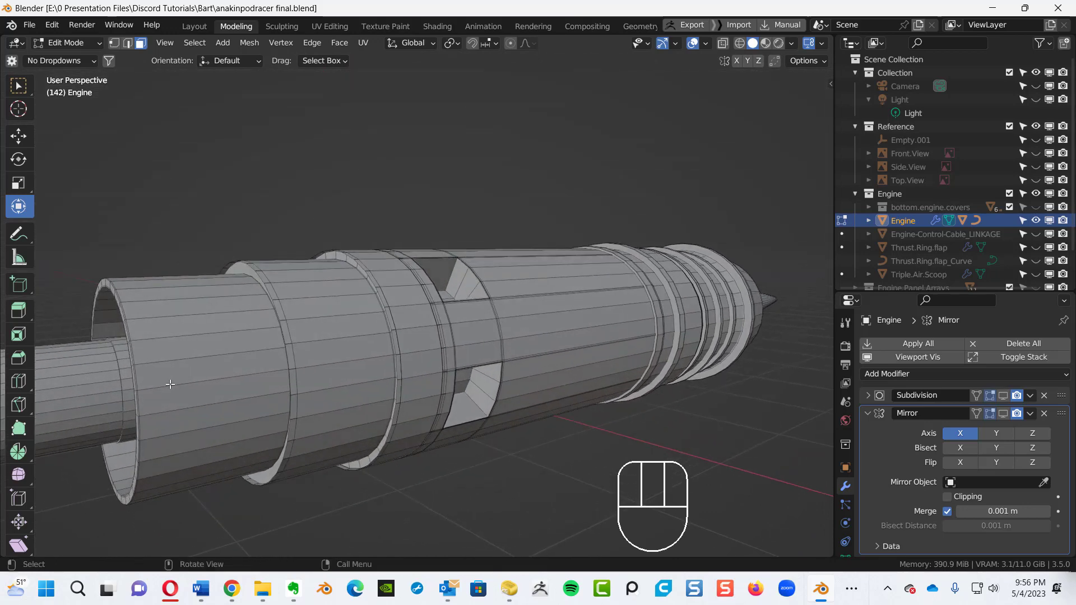
pyautogui.press('l')
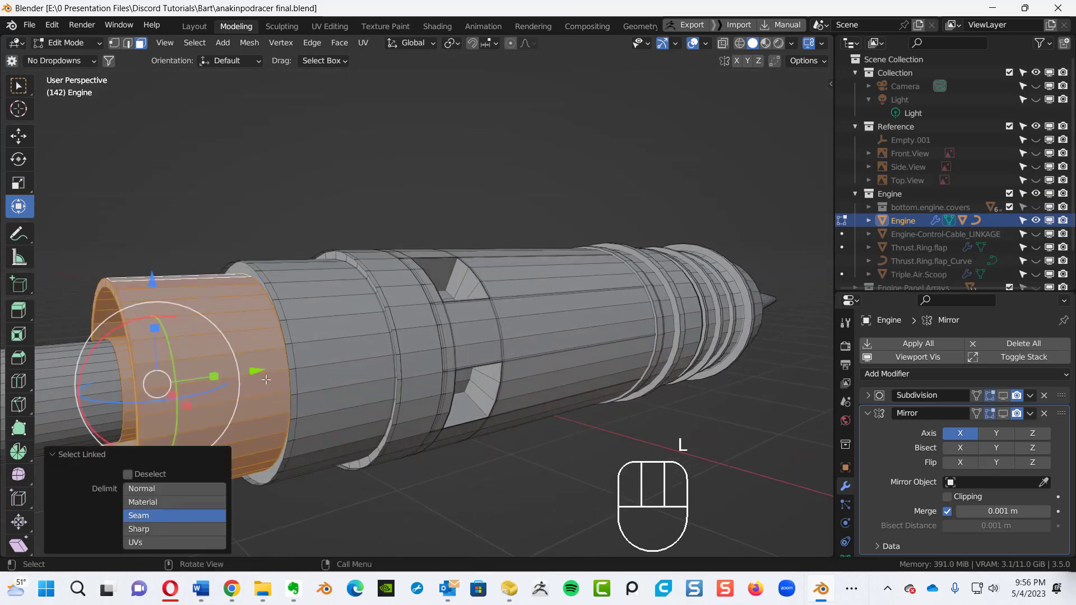
pyautogui.keyDown('alt'); pyautogui.moveTo(391, 297); pyautogui.dragTo(453, 318, button='middle'); pyautogui.keyUp('alt')
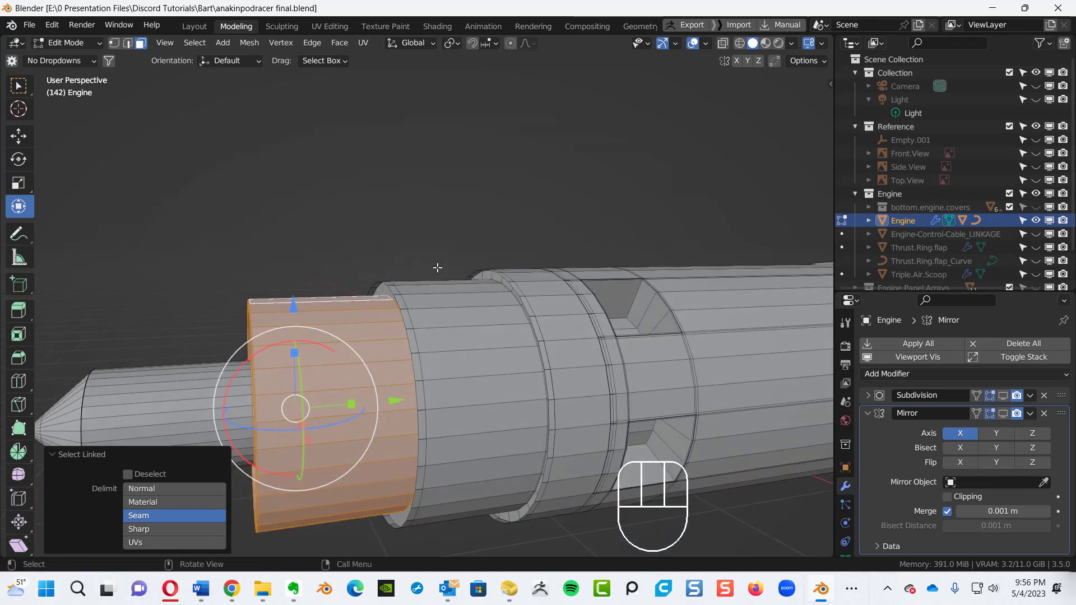
pyautogui.click(416, 225)
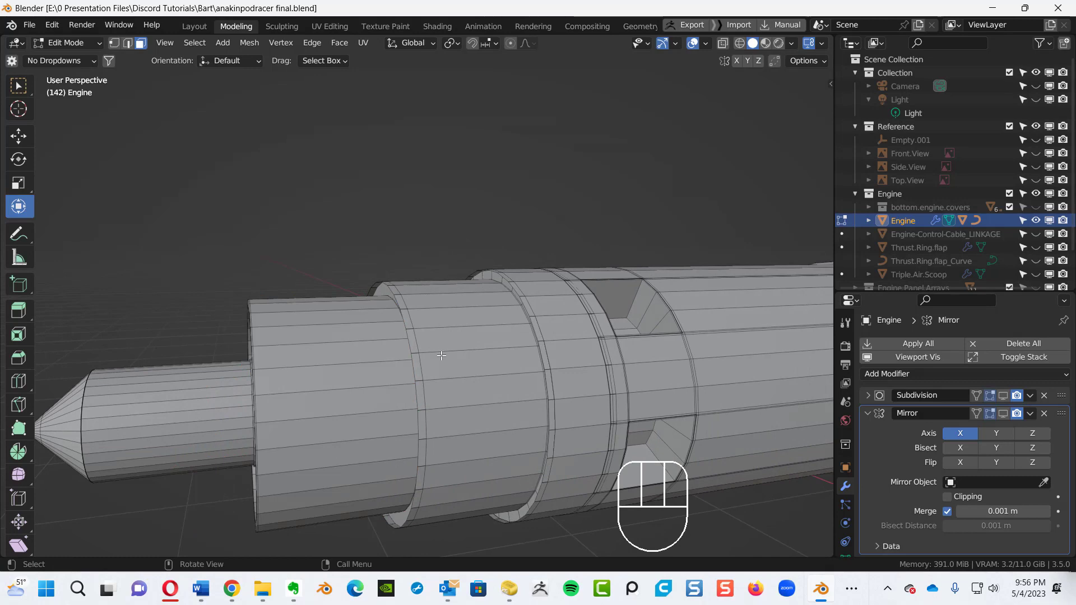
pyautogui.press('l')
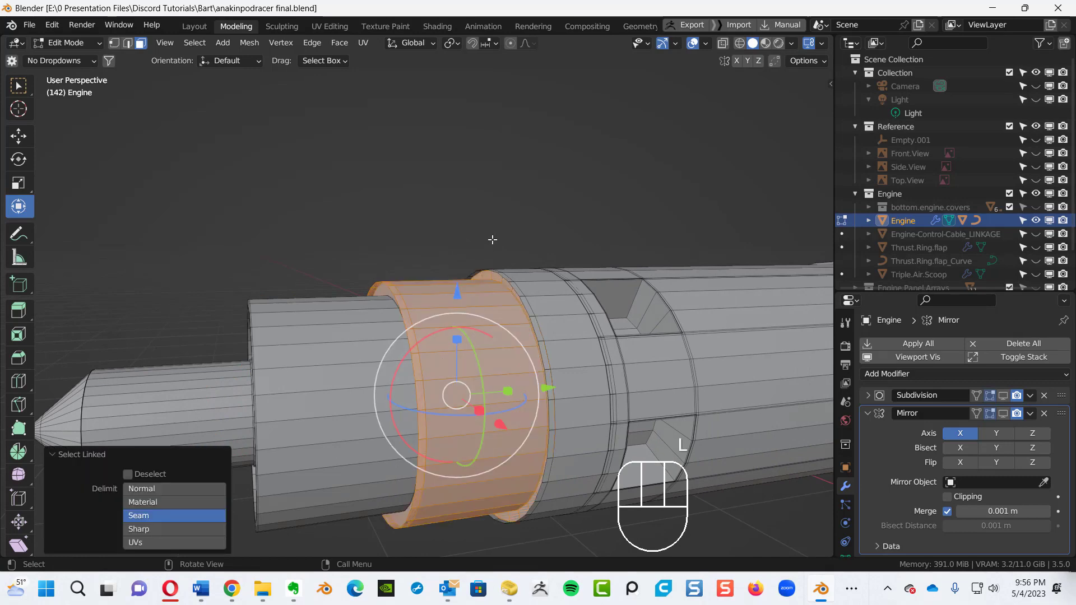
pyautogui.click(456, 235)
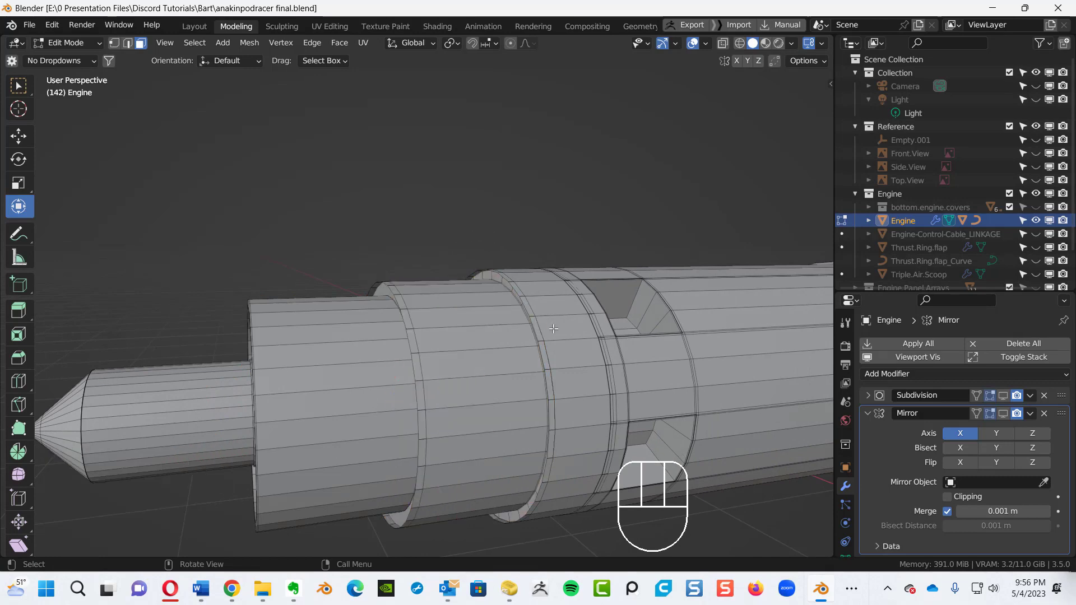
# - Inspect the narrow ring beside the square cutouts as its own linked piece and clear the selection
pyautogui.press('i')
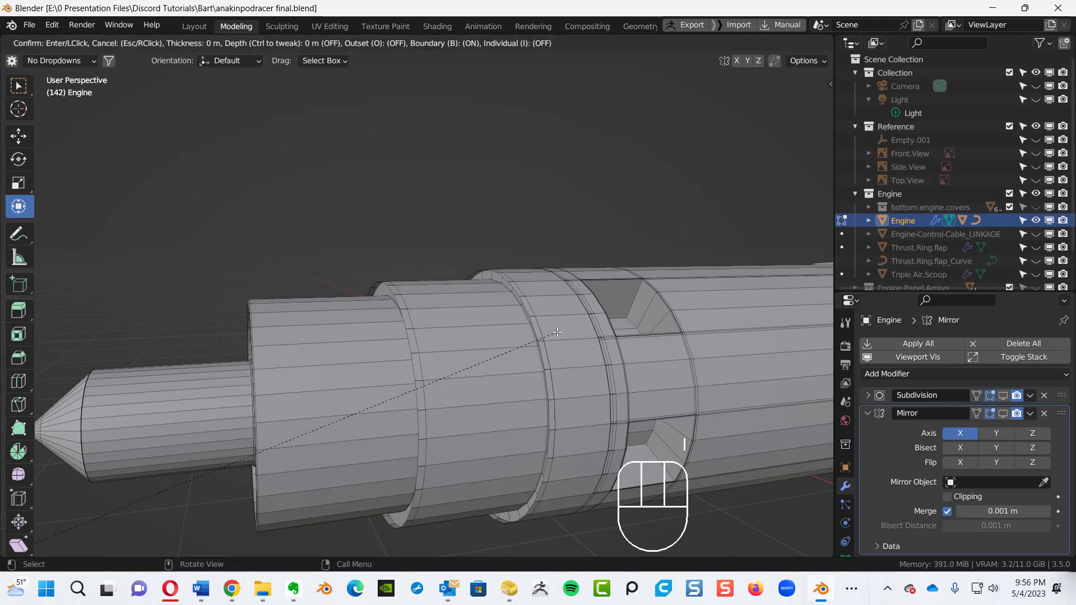
pyautogui.rightClick(556, 323)
pyautogui.press('l')
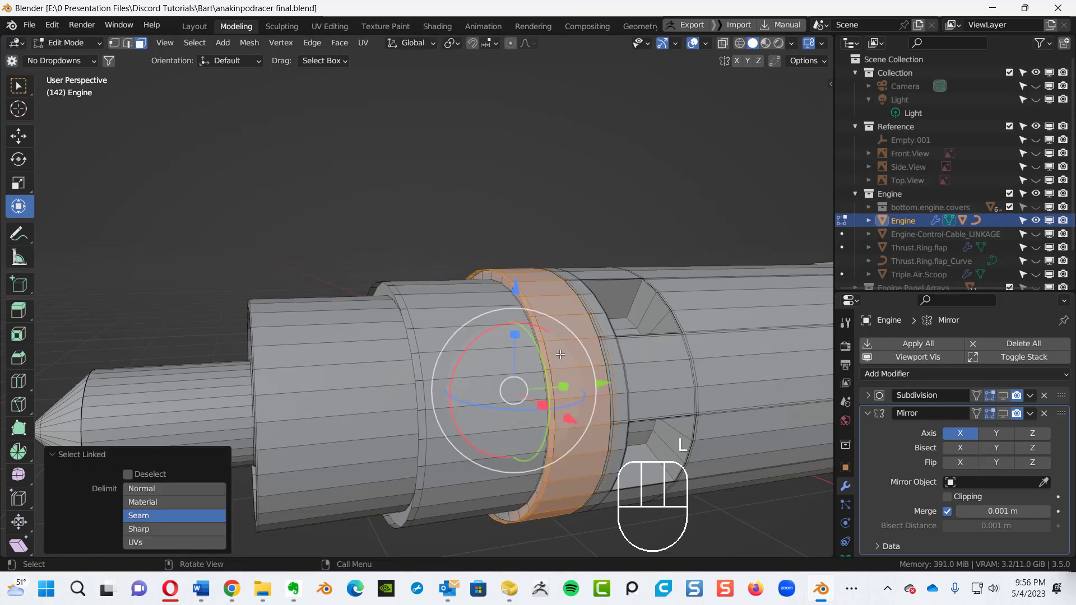
pyautogui.keyDown('ctrl'); pyautogui.keyDown('alt'); pyautogui.moveTo(561, 355); pyautogui.dragTo(578, 378, button='middle'); pyautogui.keyUp('alt'); pyautogui.keyUp('ctrl')
pyautogui.keyDown('alt'); pyautogui.keyDown('shift'); pyautogui.moveTo(723, 303); pyautogui.dragTo(460, 247, button='middle'); pyautogui.keyUp('shift'); pyautogui.keyUp('alt')
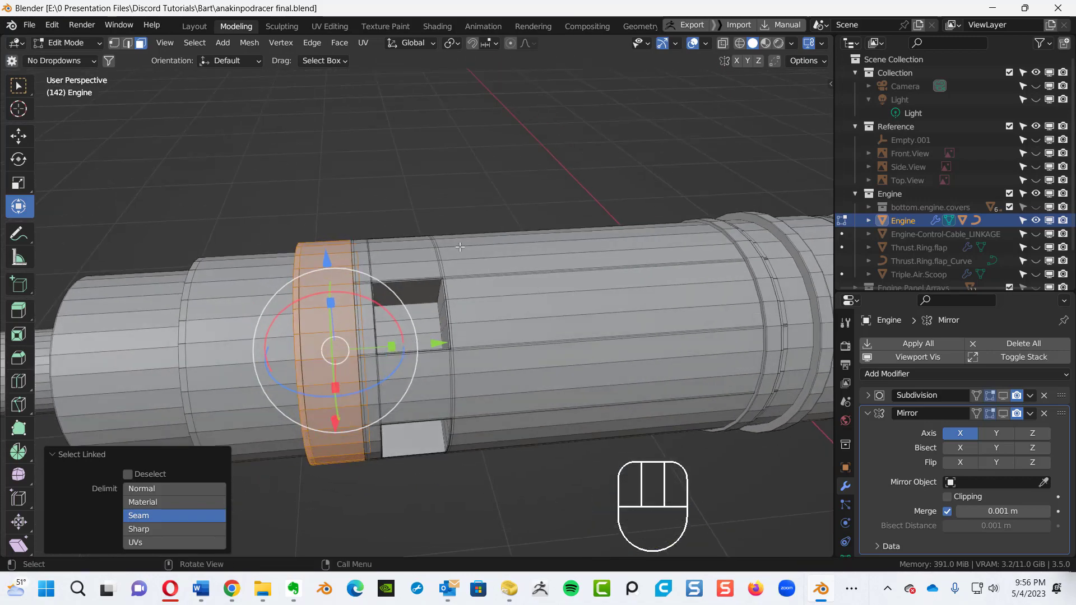
pyautogui.click(451, 224)
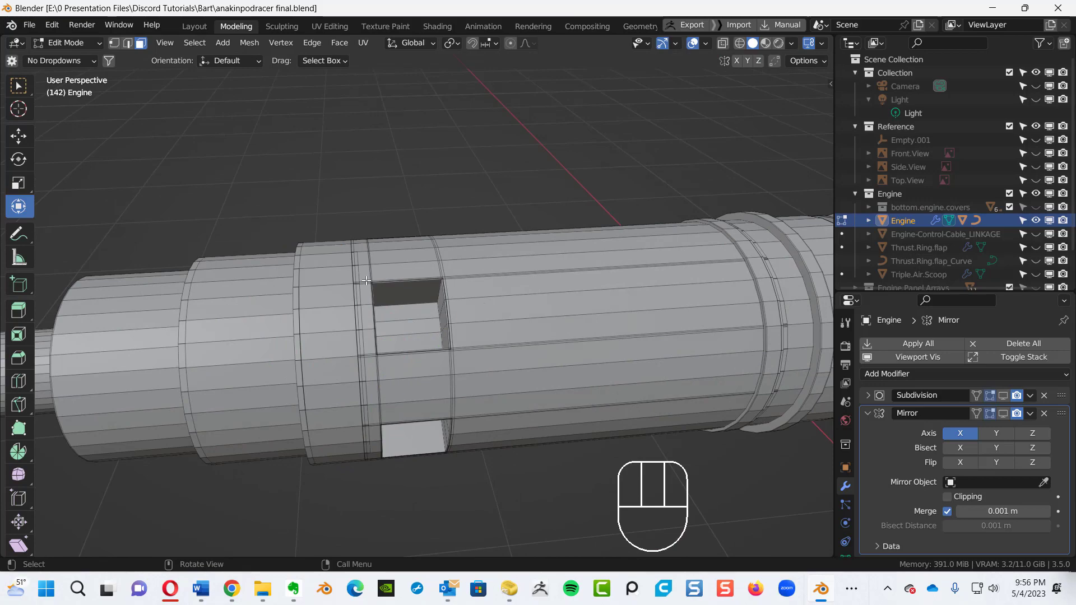
# - Inspect the main body section with the square cutouts as one linked piece and deselect everything
pyautogui.press('l')
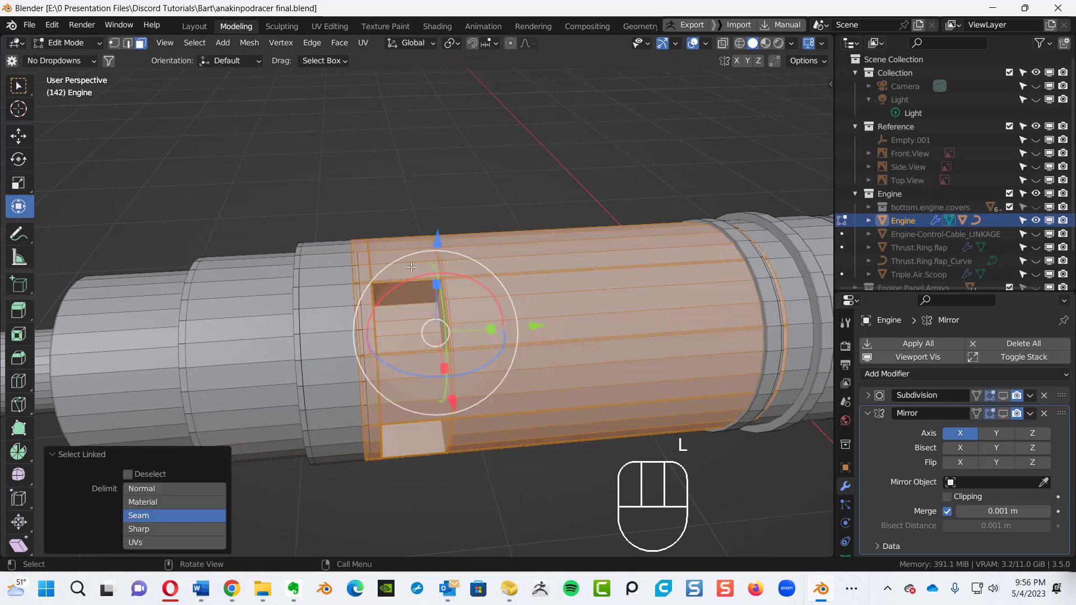
pyautogui.keyDown('alt'); pyautogui.moveTo(619, 249); pyautogui.dragTo(280, 286, button='middle'); pyautogui.keyUp('alt')
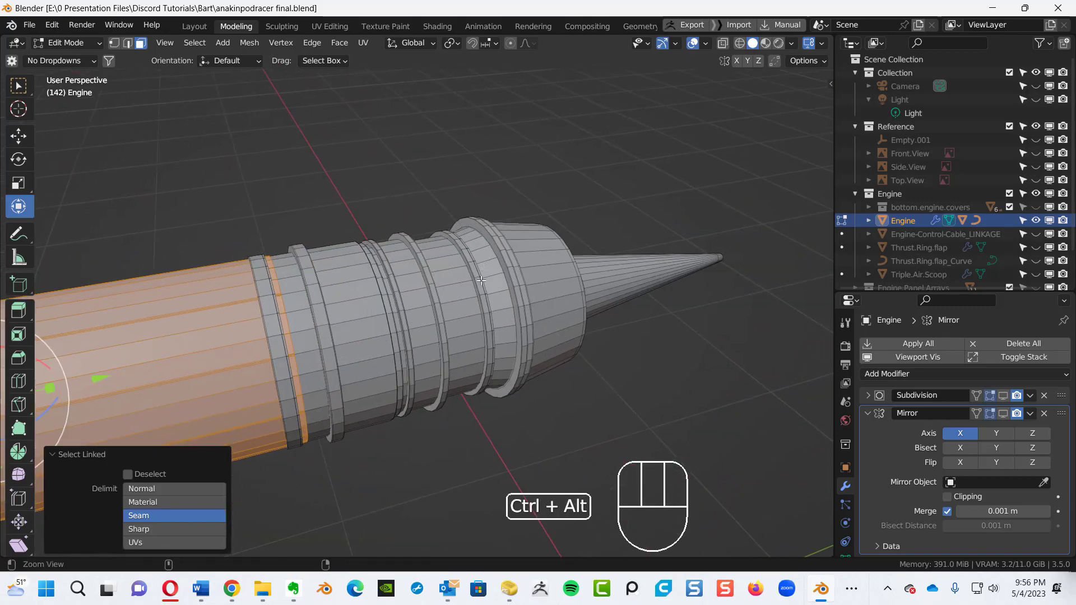
pyautogui.keyDown('ctrl'); pyautogui.keyDown('alt'); pyautogui.moveTo(442, 316); pyautogui.dragTo(437, 213, button='middle'); pyautogui.keyUp('alt'); pyautogui.keyUp('ctrl')
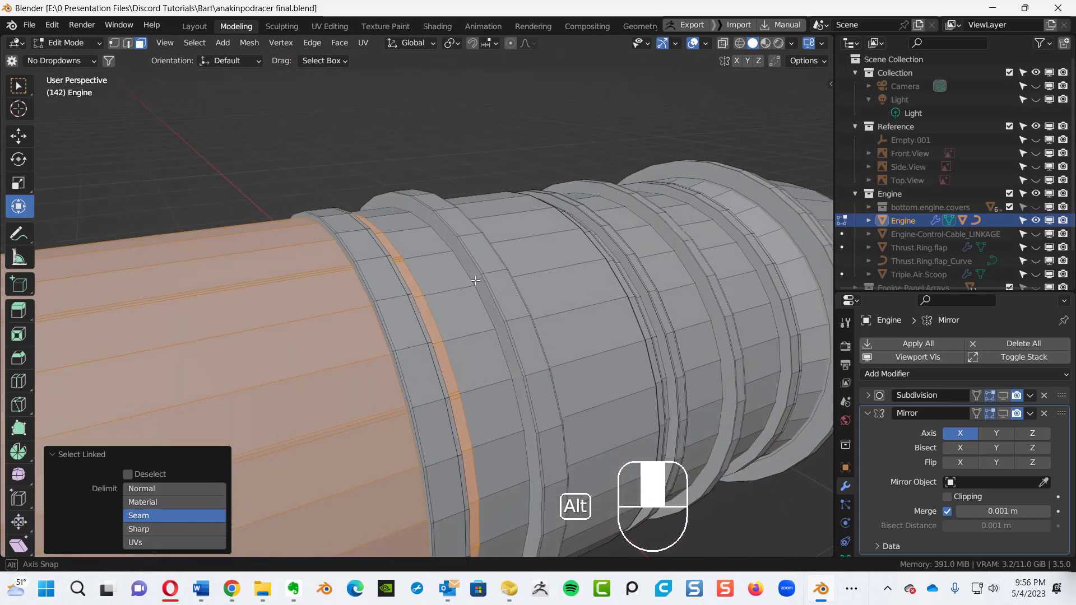
pyautogui.hotkey('alt', 'a')
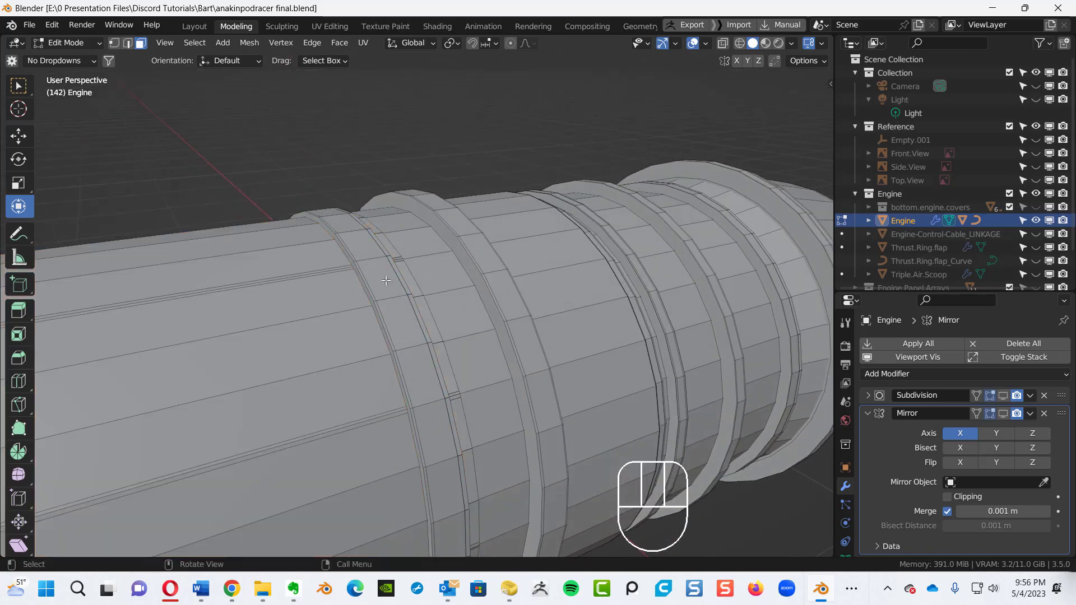
# - Select the linked ring at the main body's far end, the short-cone sleeve, and the linked bands near the long spike
pyautogui.press('l')
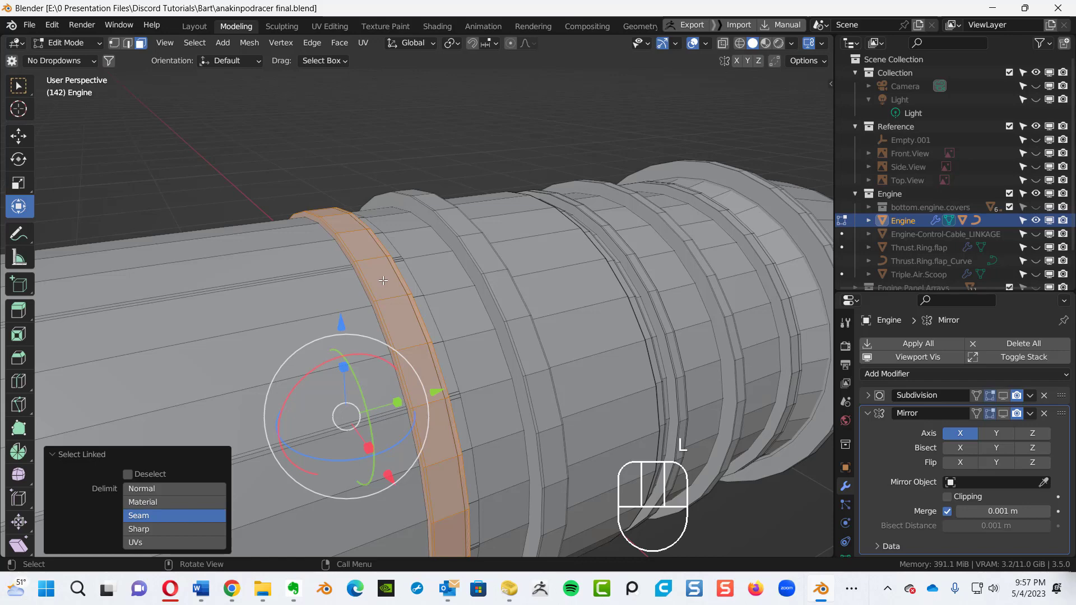
pyautogui.keyDown('ctrl'); pyautogui.keyDown('alt'); pyautogui.moveTo(465, 270); pyautogui.dragTo(348, 320, button='middle'); pyautogui.keyUp('alt'); pyautogui.keyUp('ctrl')
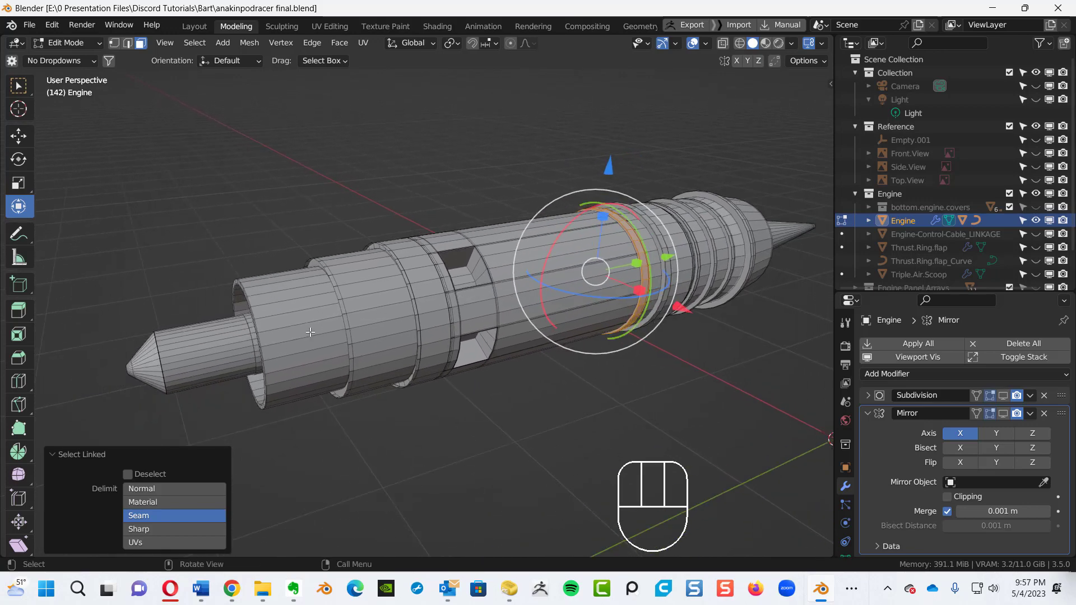
pyautogui.press('l')
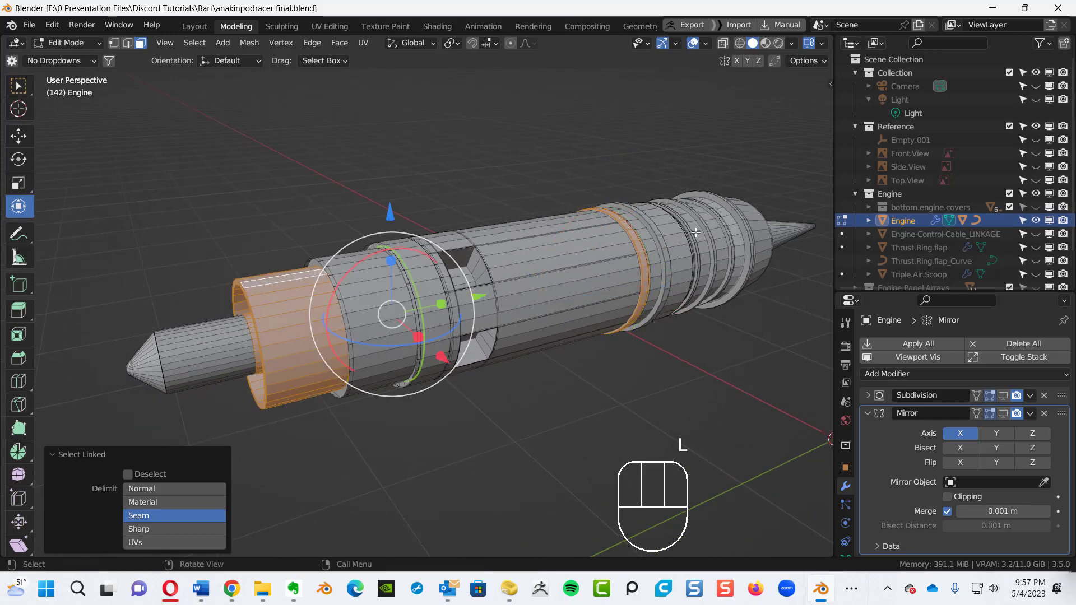
pyautogui.press('l')
pyautogui.press('l')
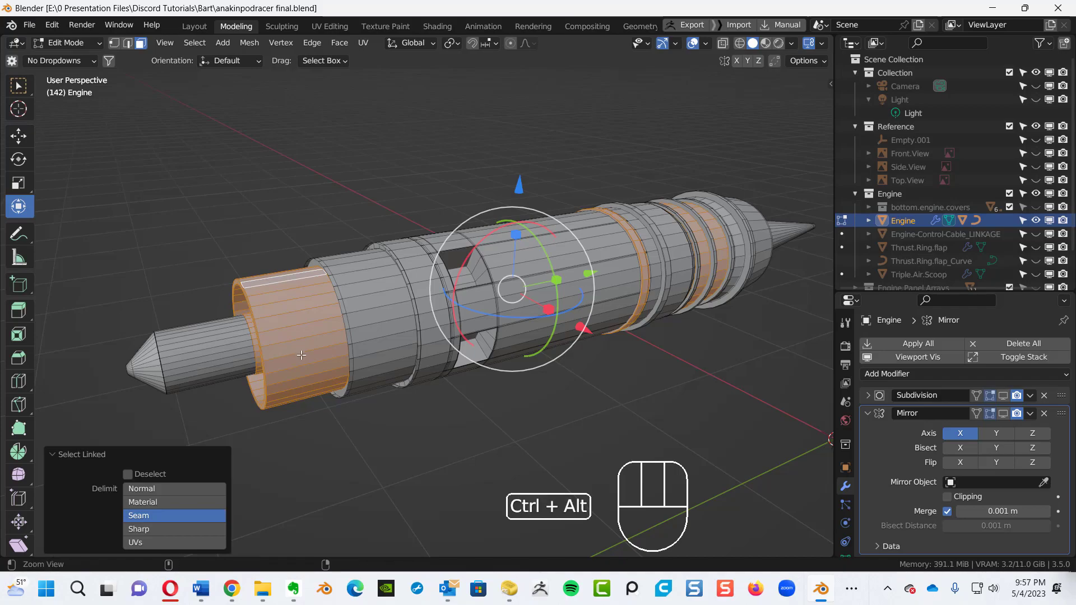
# - Clear the mesh selection on the engine and switch to the UV Editing workspace
pyautogui.keyDown('ctrl'); pyautogui.keyDown('alt'); pyautogui.moveTo(310, 343); pyautogui.dragTo(621, 317, button='middle'); pyautogui.keyUp('alt'); pyautogui.keyUp('ctrl')
pyautogui.keyDown('alt'); pyautogui.keyDown('shift'); pyautogui.moveTo(464, 370); pyautogui.dragTo(508, 333, button='middle'); pyautogui.keyUp('shift'); pyautogui.keyUp('alt')
pyautogui.click(548, 361)
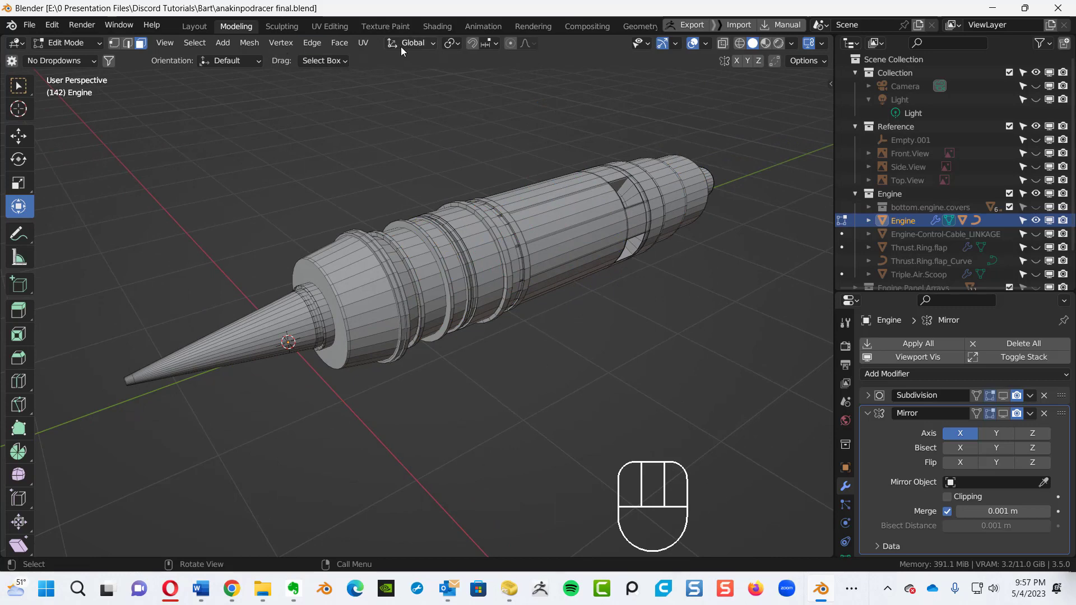
pyautogui.moveTo(366, 45); pyautogui.dragTo(337, 35)
pyautogui.click(332, 28)
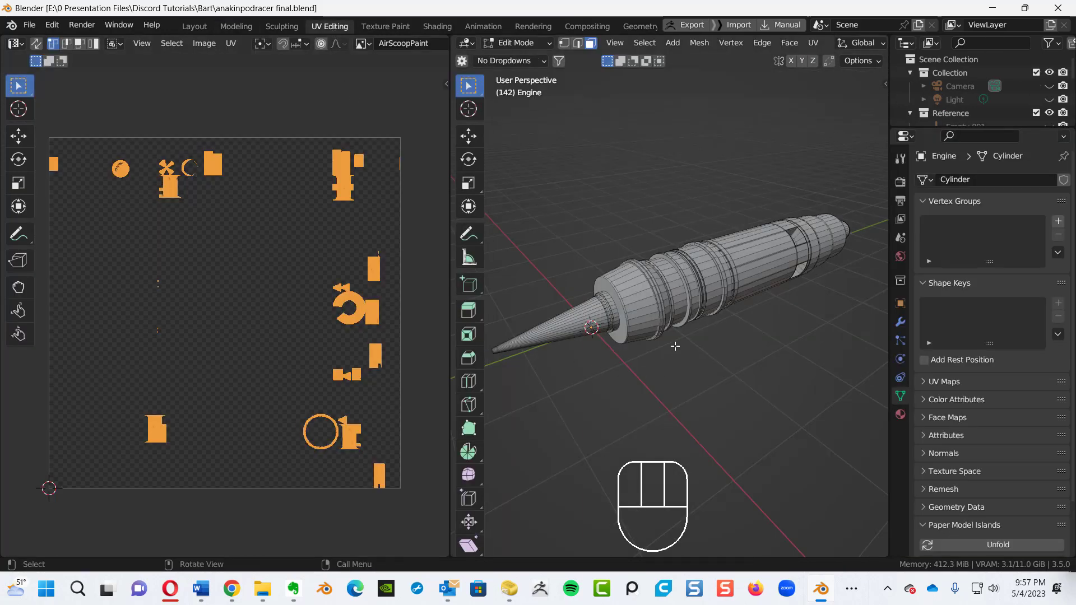
# - Examine the Engine's complete UV layout, pick one circular linked island, and deselect the whole mesh
pyautogui.press('a')
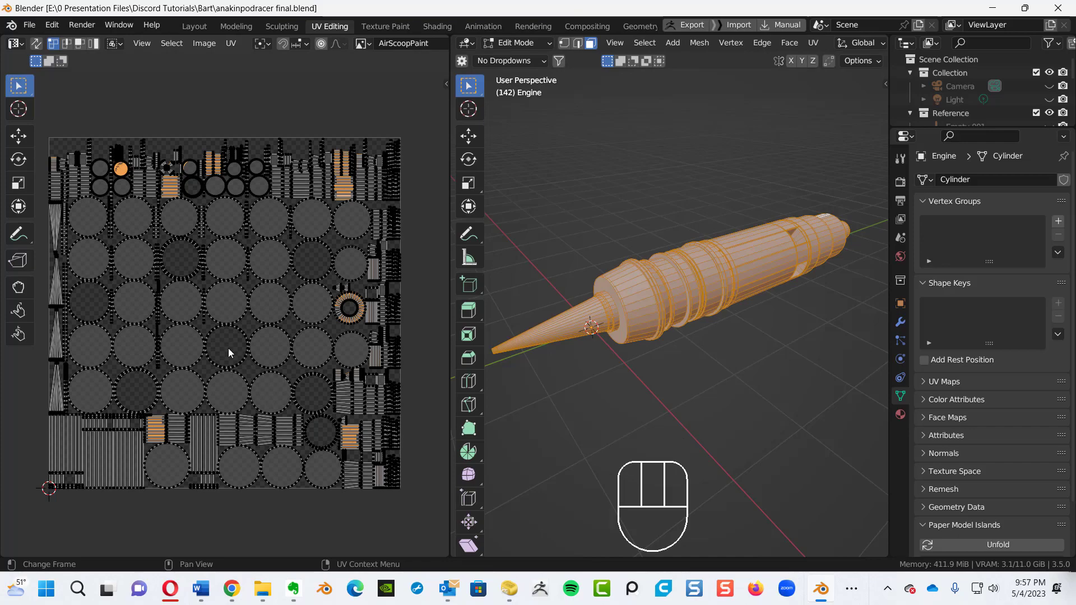
pyautogui.keyDown('ctrl'); pyautogui.keyDown('alt'); pyautogui.moveTo(227, 320); pyautogui.dragTo(305, 281, button='middle'); pyautogui.keyUp('alt'); pyautogui.keyUp('ctrl')
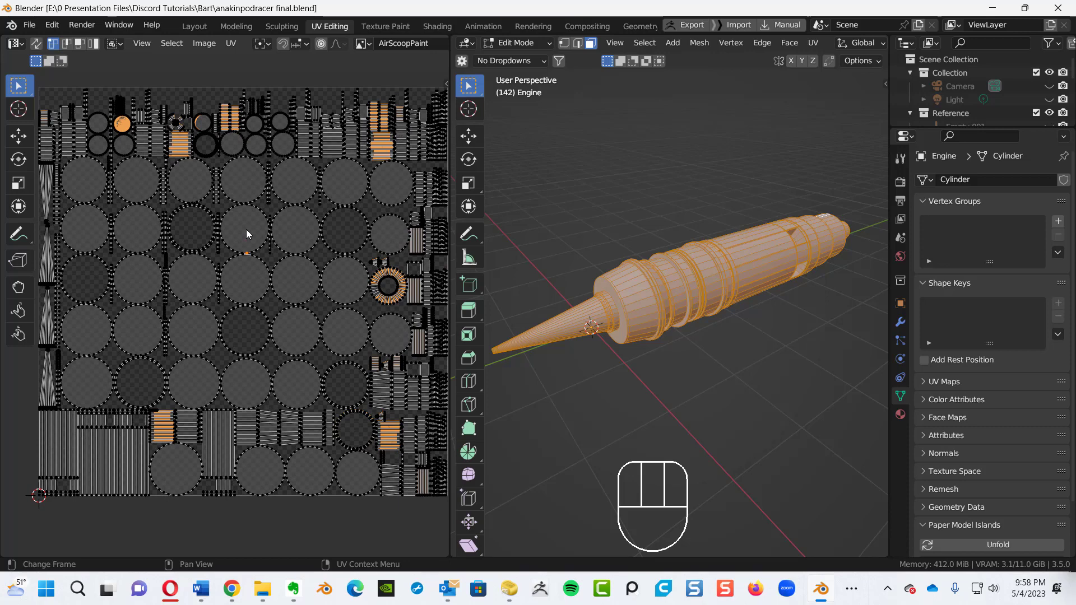
pyautogui.press('l')
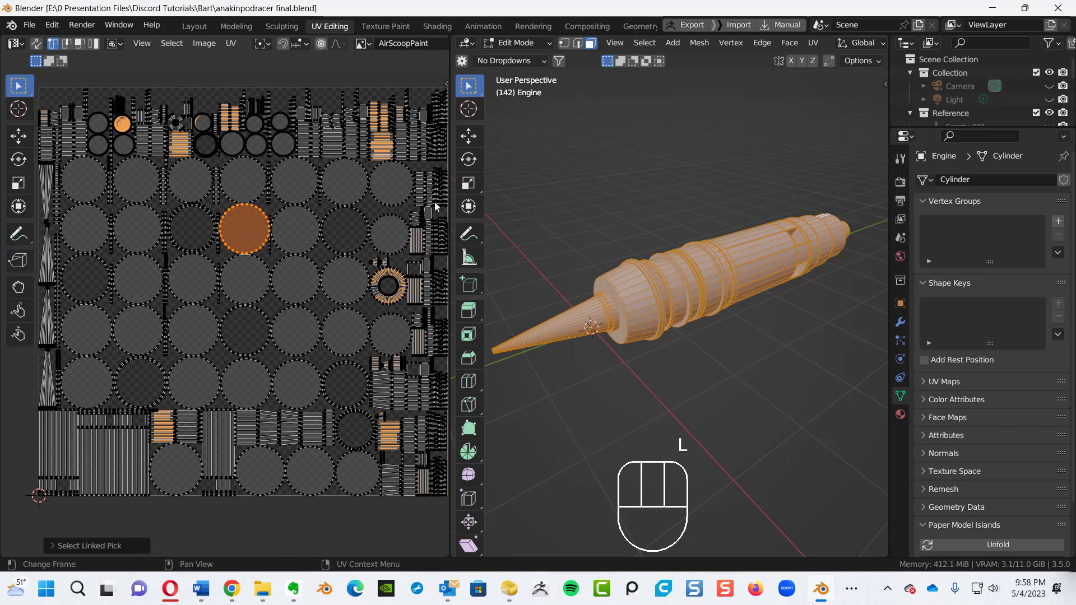
pyautogui.click(525, 195)
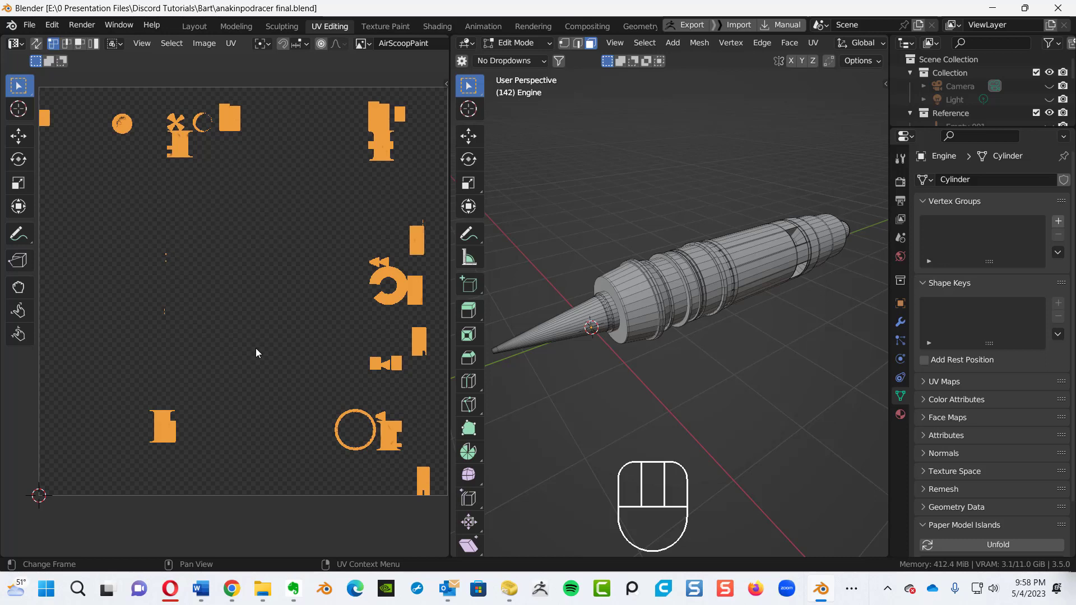
# - Turn on UV sync selection and select a circular linked island to locate its face on the engine
pyautogui.click(36, 44)
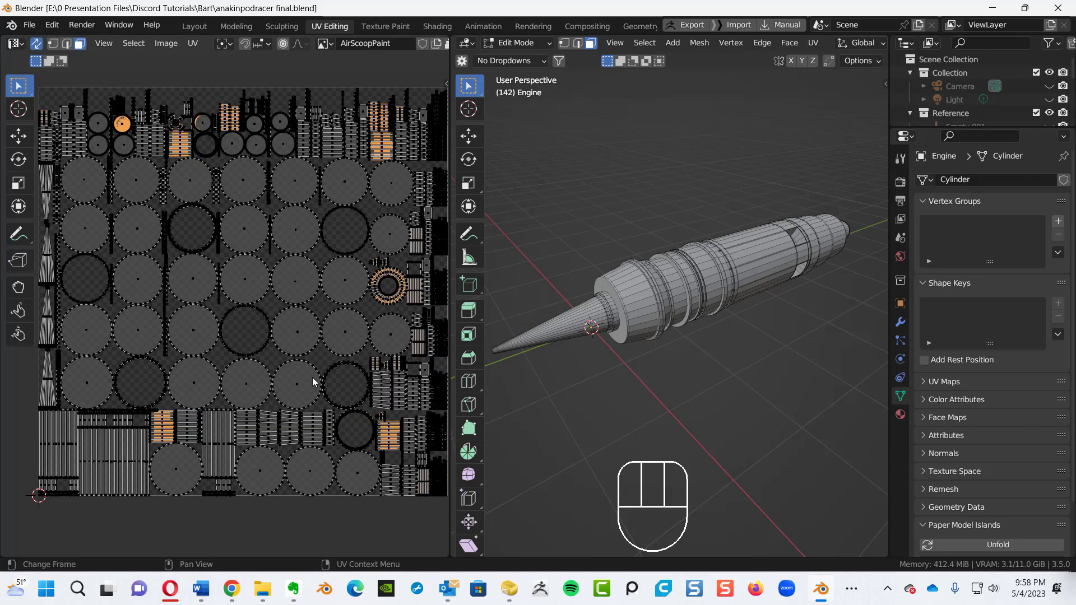
pyautogui.click(385, 80)
pyautogui.press('l')
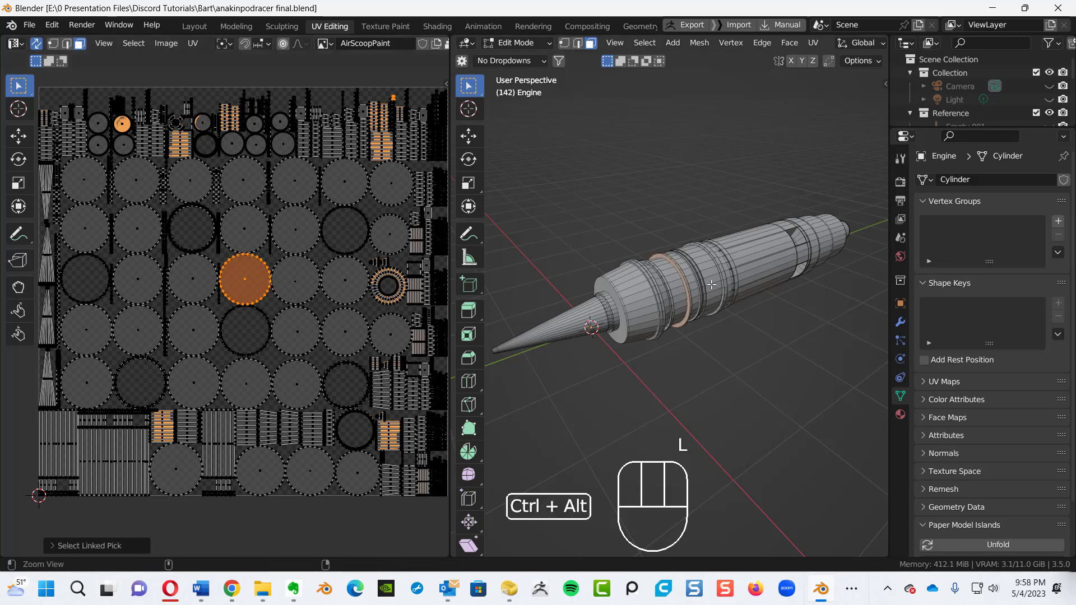
pyautogui.keyDown('ctrl'); pyautogui.keyDown('alt'); pyautogui.moveTo(697, 271); pyautogui.dragTo(632, 237, button='middle'); pyautogui.keyUp('alt'); pyautogui.keyUp('ctrl')
pyautogui.keyDown('ctrl'); pyautogui.keyDown('alt'); pyautogui.moveTo(672, 207); pyautogui.dragTo(718, 262, button='middle'); pyautogui.keyUp('alt'); pyautogui.keyUp('ctrl')
pyautogui.keyDown('ctrl'); pyautogui.keyDown('alt'); pyautogui.moveTo(631, 289); pyautogui.dragTo(649, 268, button='middle'); pyautogui.keyUp('alt'); pyautogui.keyUp('ctrl')
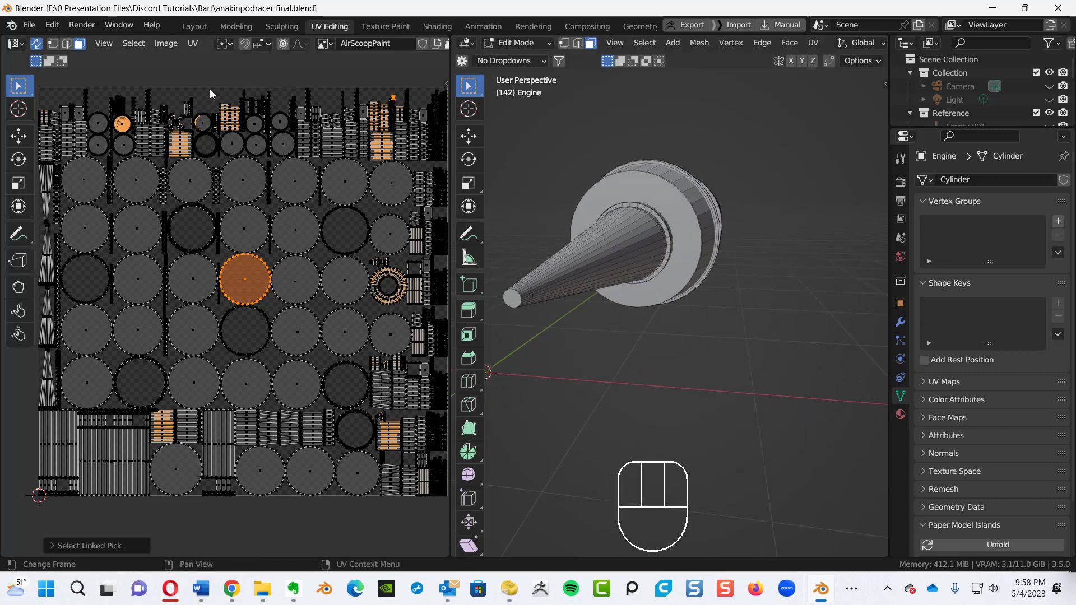
# - In the Modeling workspace, duplicate the long spike's tip face and move the copy -0.86277 m, then a further -1.07 m along X
pyautogui.click(236, 27)
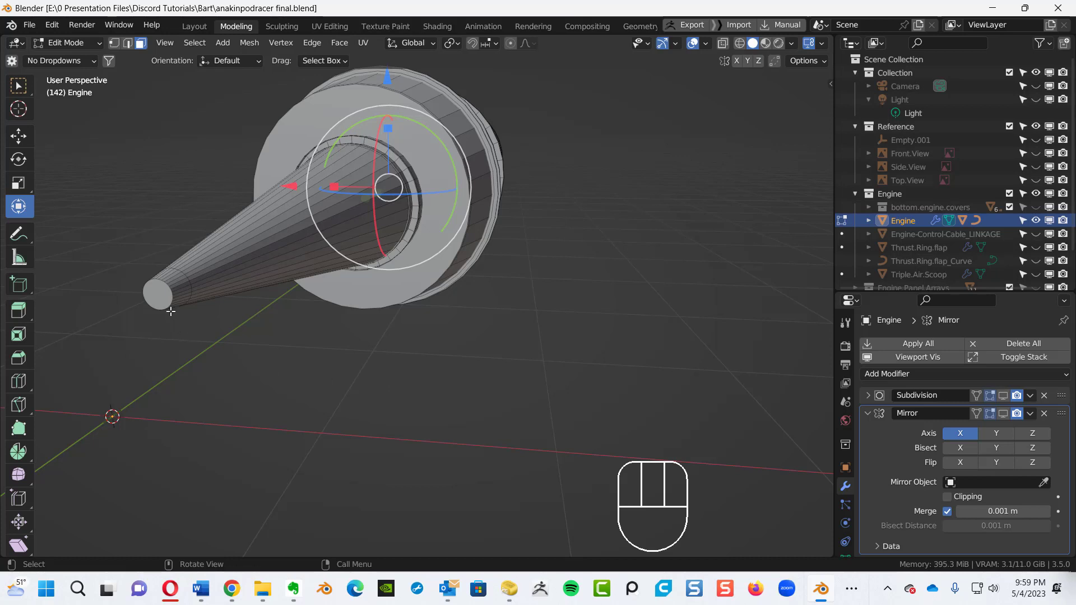
pyautogui.click(154, 287)
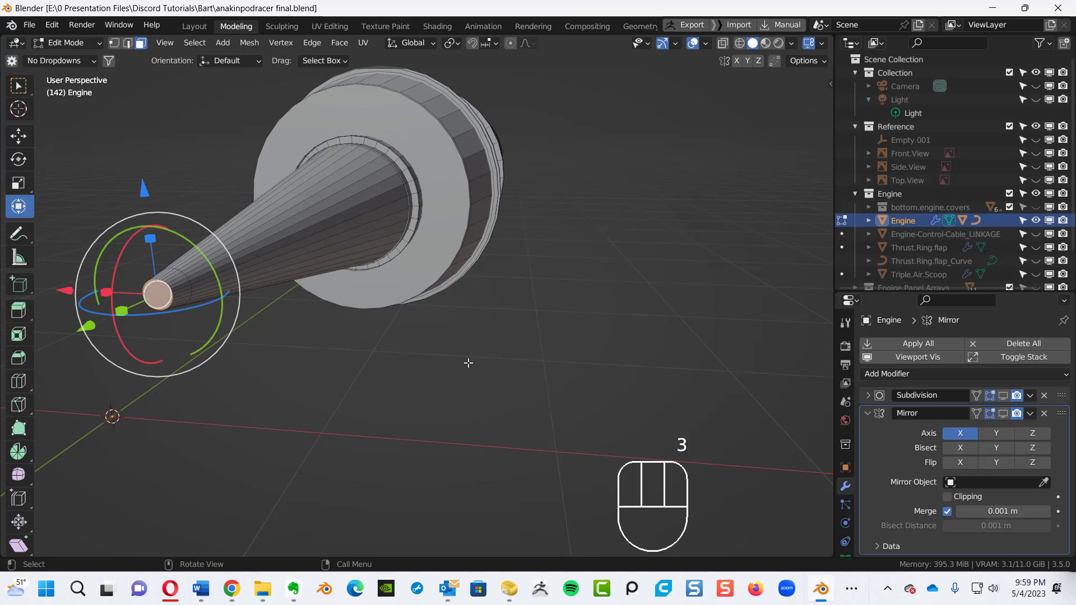
pyautogui.hotkey('shift', 'd')
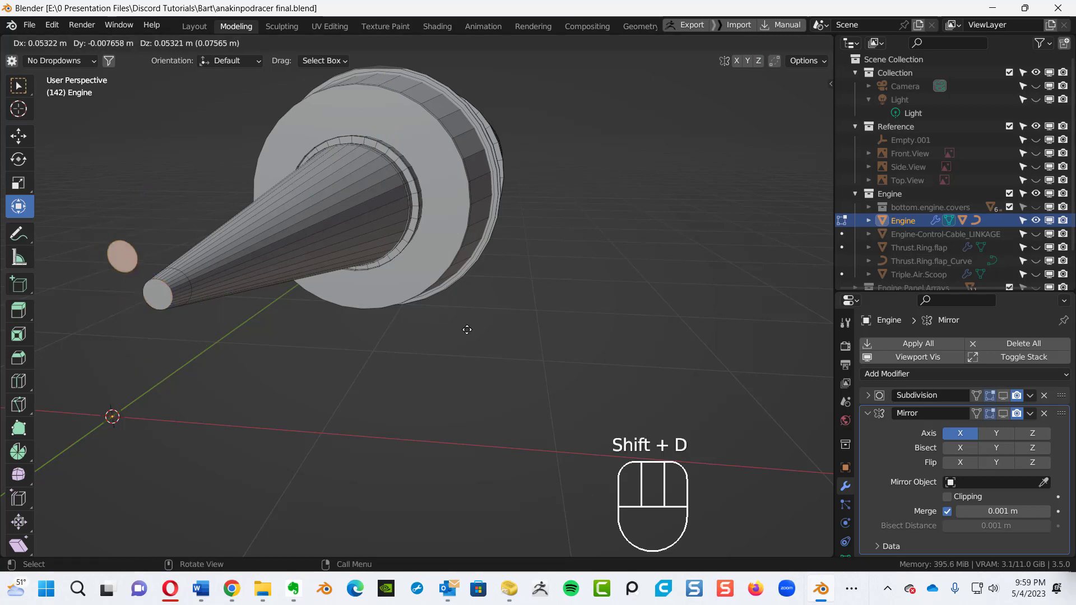
pyautogui.rightClick(444, 317)
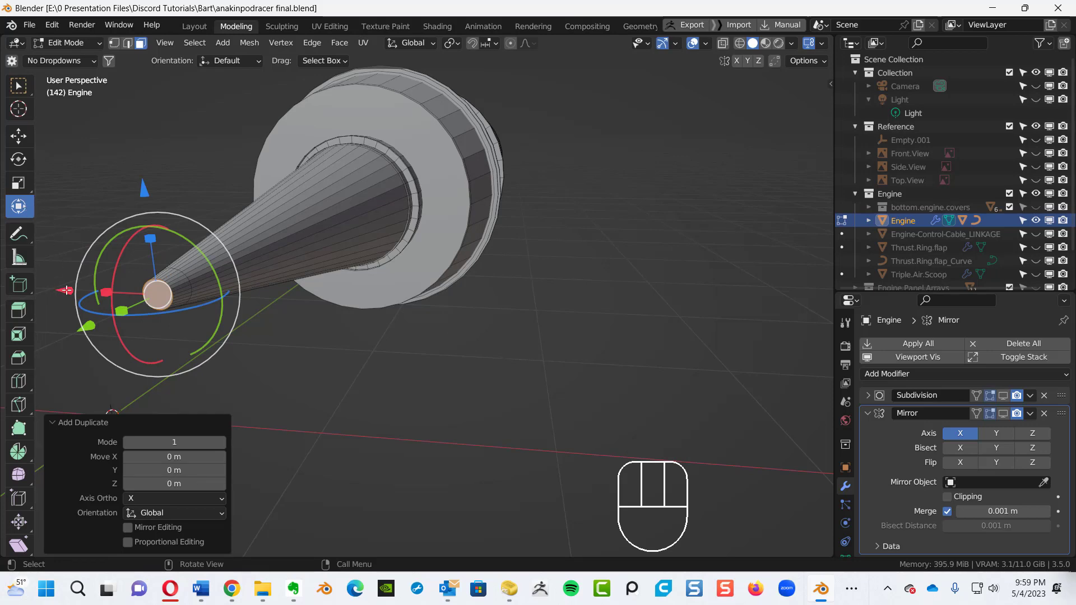
pyautogui.moveTo(65, 290); pyautogui.dragTo(632, 439)
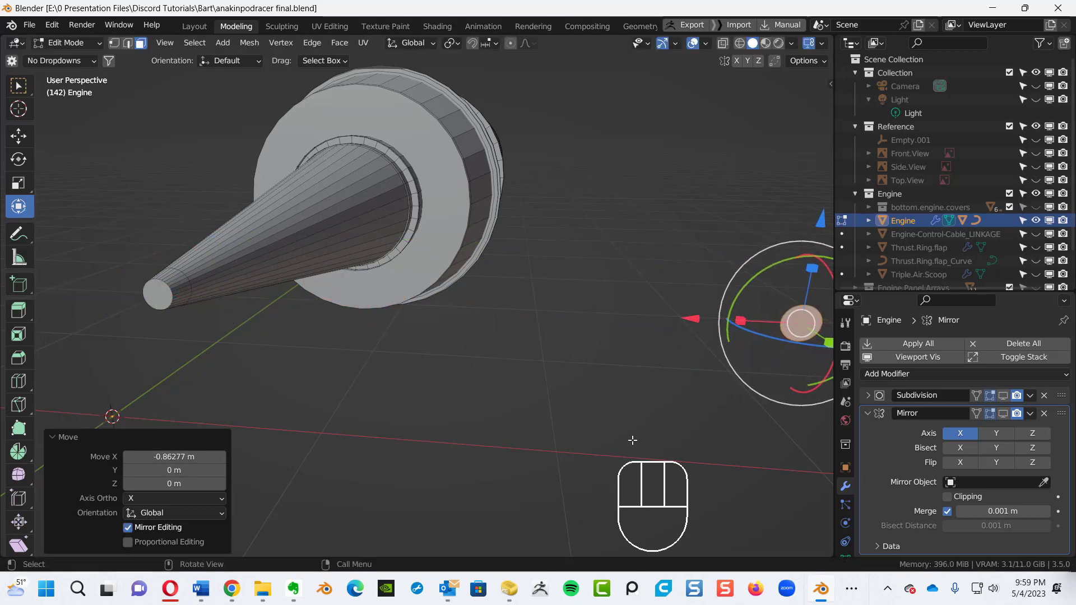
pyautogui.keyDown('ctrl'); pyautogui.keyDown('alt'); pyautogui.moveTo(643, 348); pyautogui.dragTo(567, 353, button='middle'); pyautogui.keyUp('alt'); pyautogui.keyUp('ctrl')
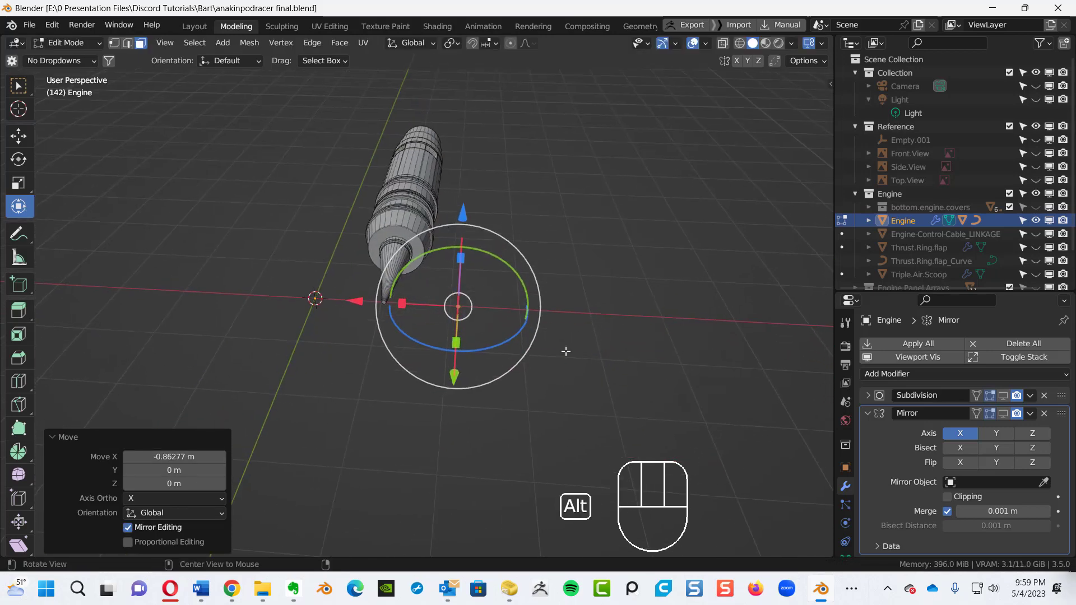
pyautogui.moveTo(356, 302); pyautogui.dragTo(452, 318)
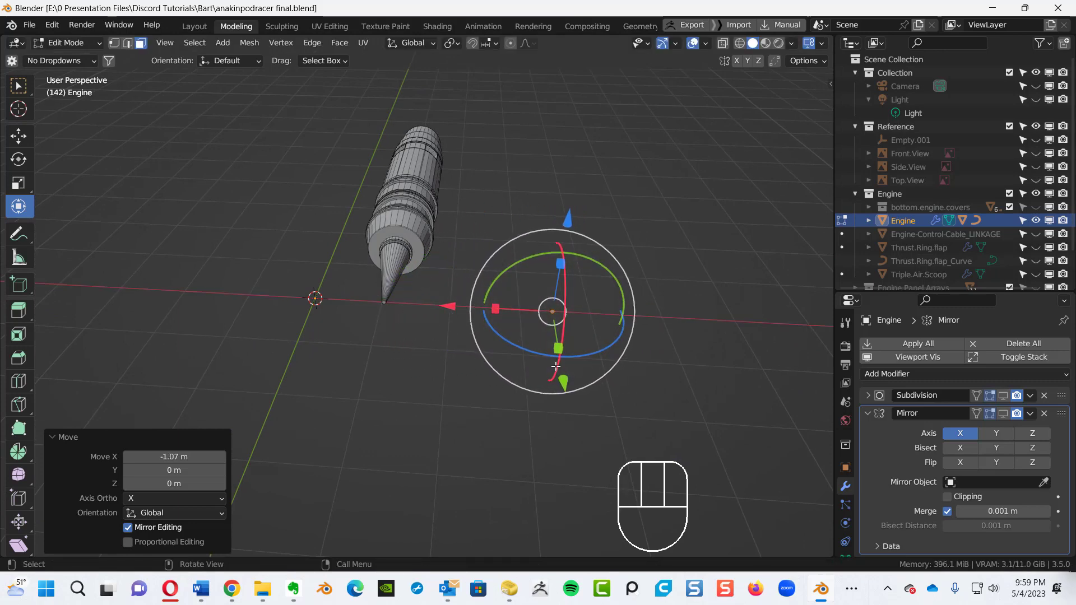
# - From the left orthographic view, extrude the copied face -1.0563 m and shift its end -0.000517 m along Y to align with the spike's base
pyautogui.keyDown('alt'); pyautogui.moveTo(550, 297); pyautogui.dragTo(478, 290, button='middle'); pyautogui.keyUp('alt')
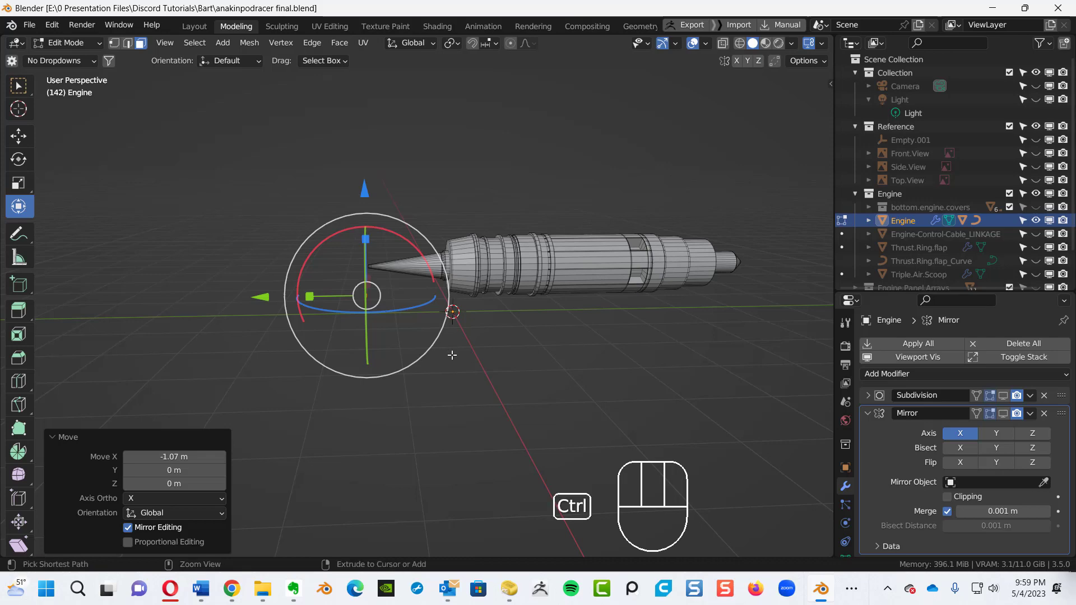
pyautogui.press('ctrl+KP_3')
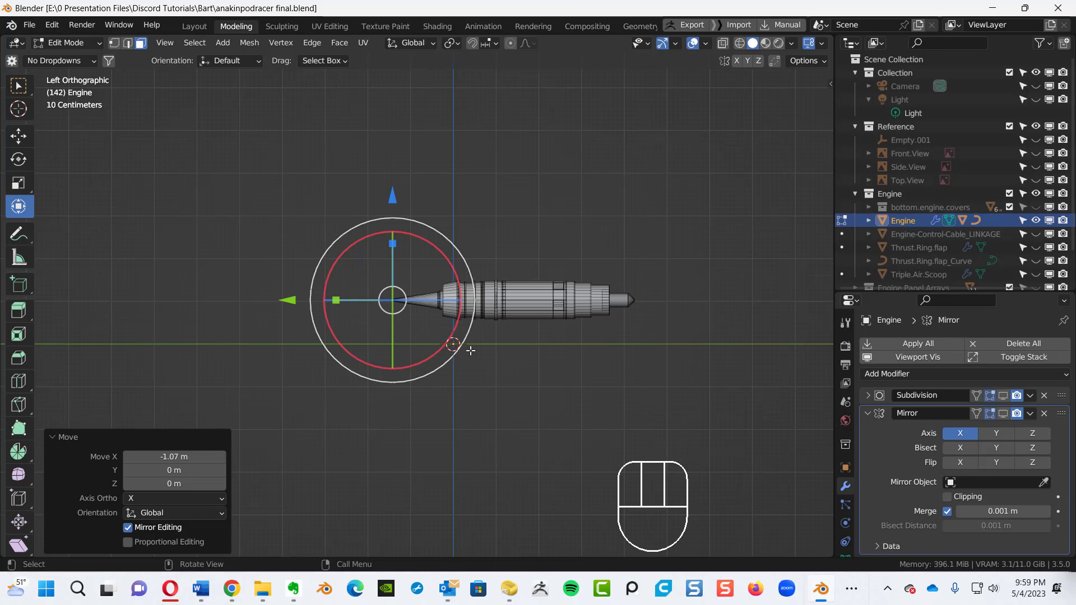
pyautogui.keyDown('ctrl'); pyautogui.keyDown('alt'); pyautogui.moveTo(491, 338); pyautogui.dragTo(522, 218, button='middle'); pyautogui.keyUp('alt'); pyautogui.keyUp('ctrl')
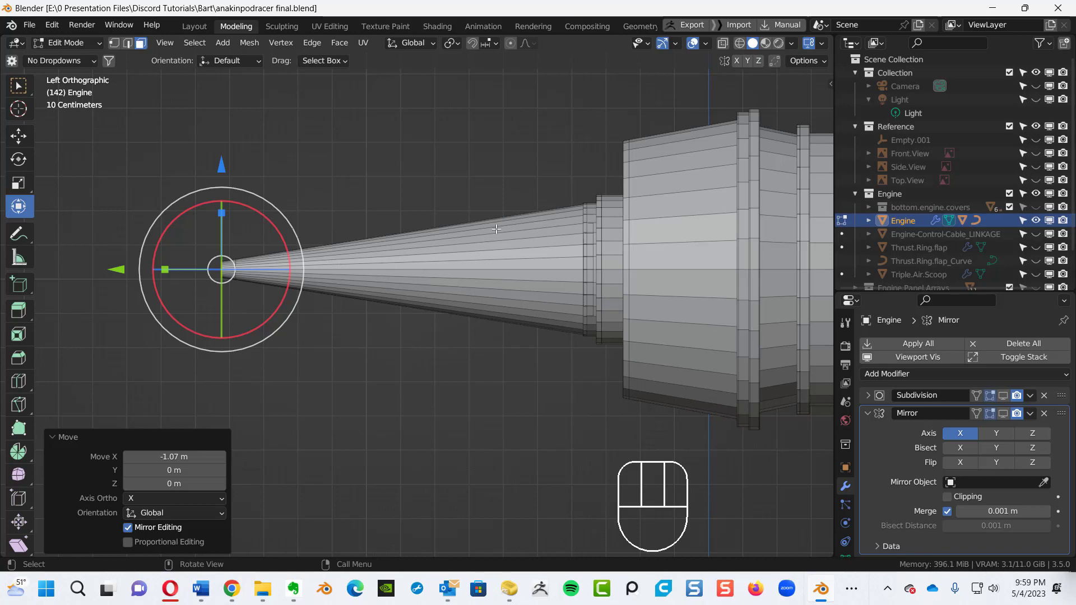
pyautogui.press('e')
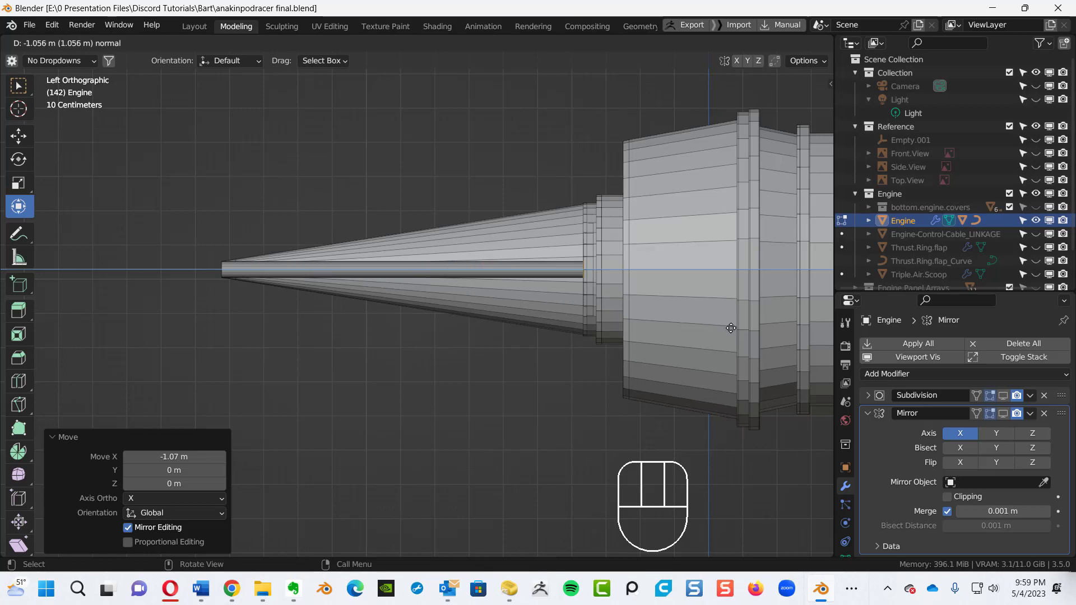
pyautogui.click(731, 328)
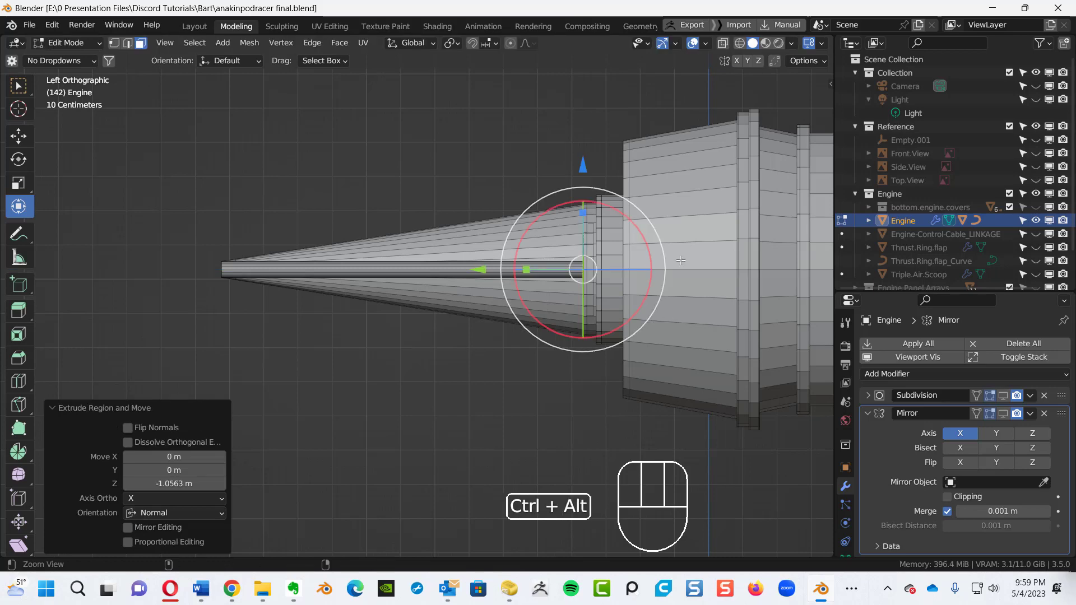
pyautogui.keyDown('ctrl'); pyautogui.moveTo(680, 325); pyautogui.dragTo(485, 188, button='middle'); pyautogui.keyUp('ctrl')
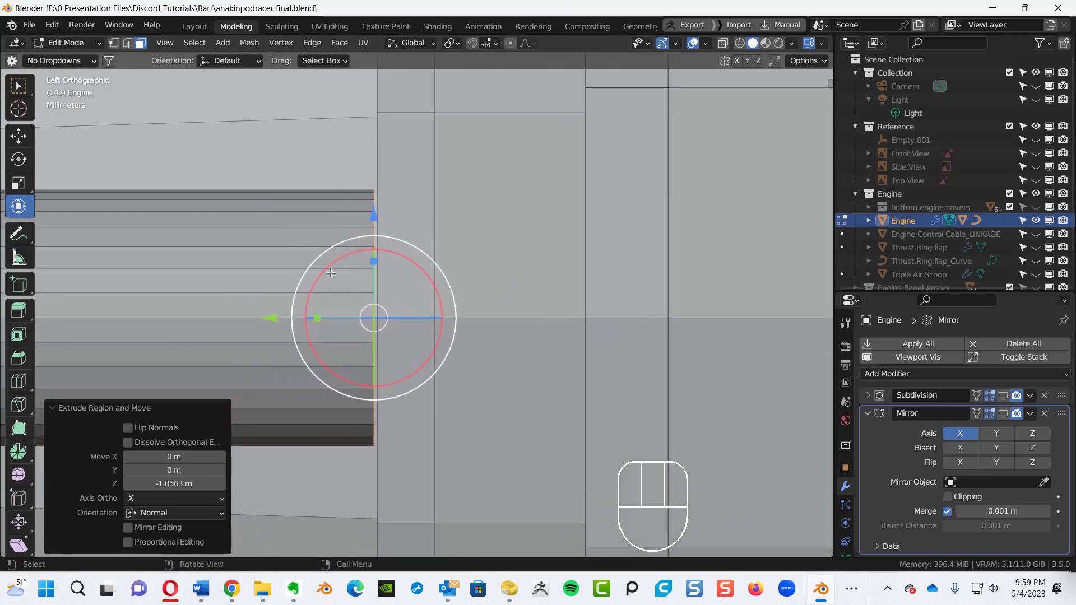
pyautogui.moveTo(274, 321); pyautogui.dragTo(280, 319)
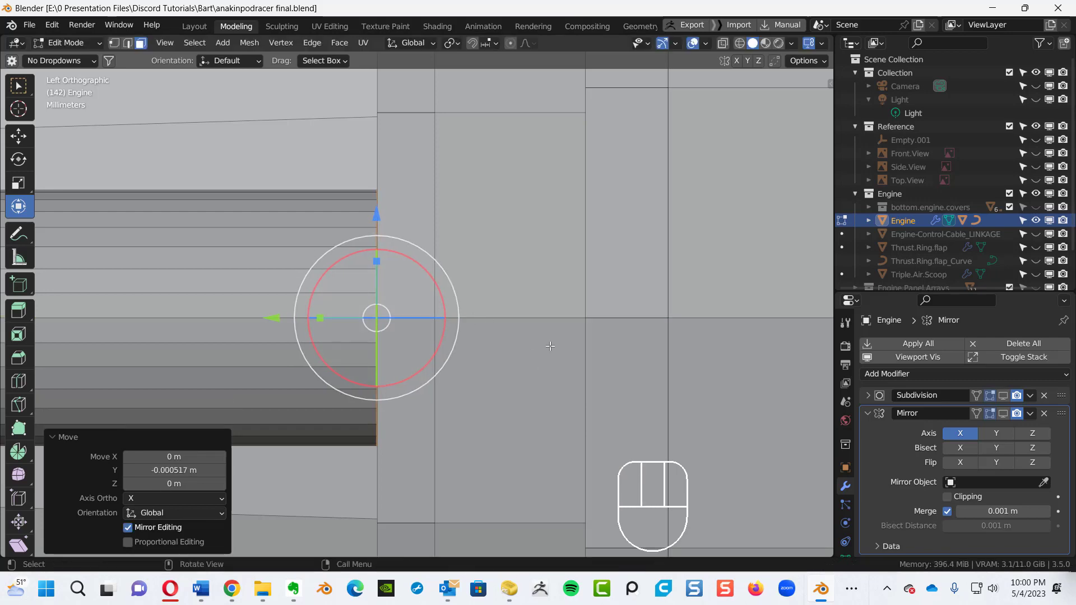
# - Scale the extruded end face by 8.044 to match the spike's base diameter and check the fit in X-ray
pyautogui.keyDown('ctrl'); pyautogui.keyDown('alt'); pyautogui.moveTo(493, 348); pyautogui.dragTo(274, 478, button='middle'); pyautogui.keyUp('alt'); pyautogui.keyUp('ctrl')
pyautogui.keyDown('ctrl'); pyautogui.keyDown('alt'); pyautogui.moveTo(324, 430); pyautogui.dragTo(426, 350, button='middle'); pyautogui.keyUp('alt'); pyautogui.keyUp('ctrl')
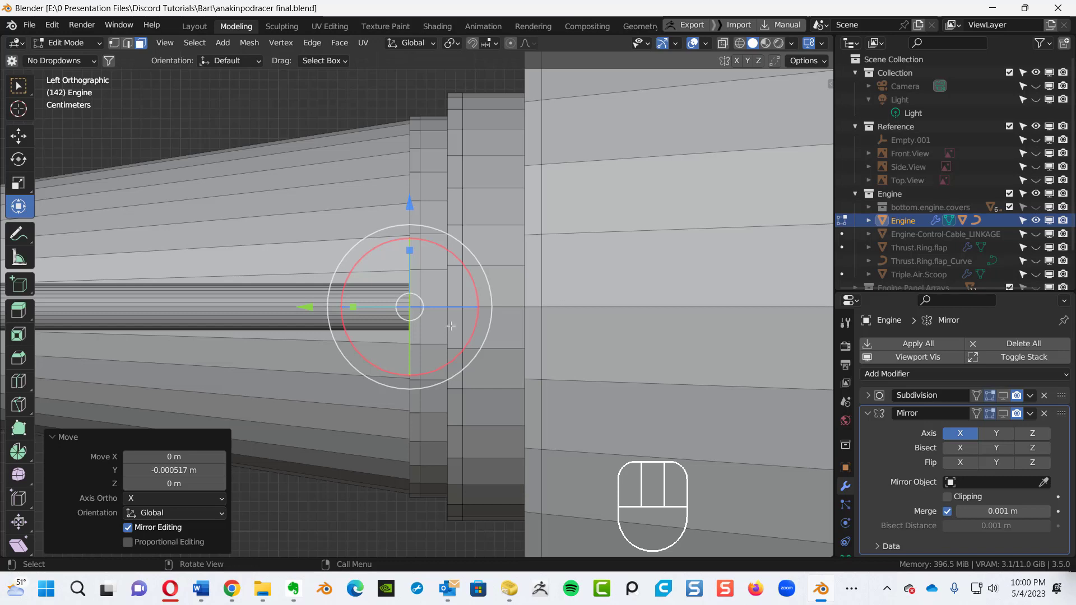
pyautogui.press('s')
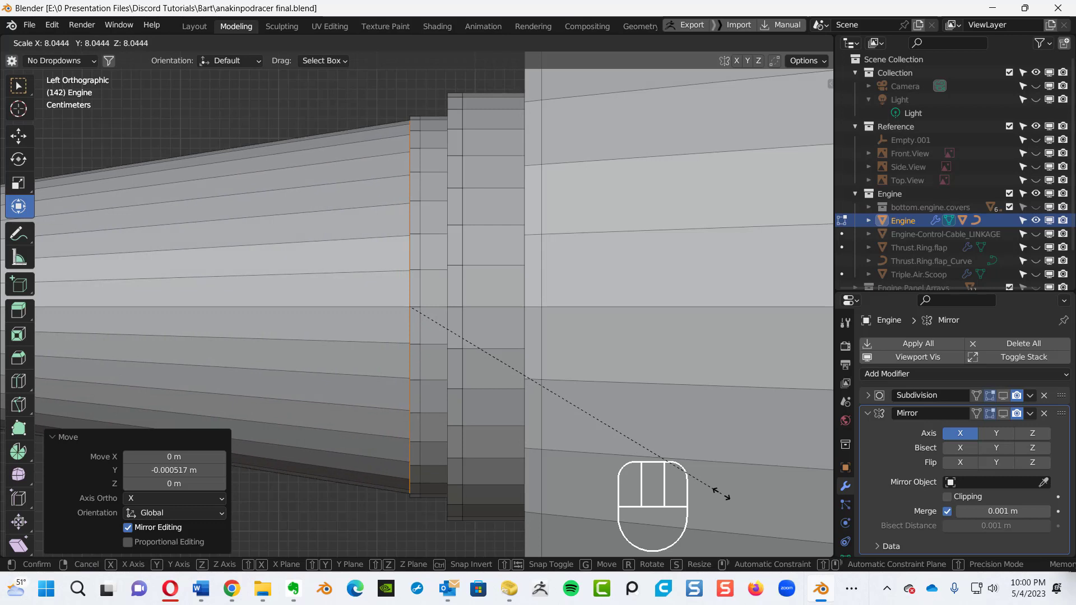
pyautogui.click(720, 493)
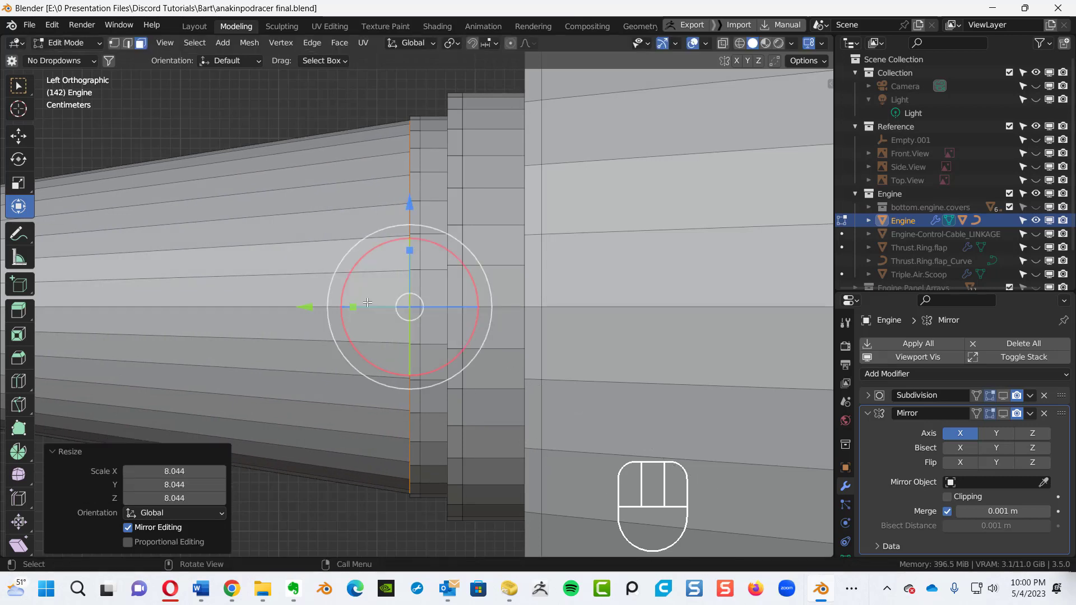
pyautogui.hotkey('alt', 'z')
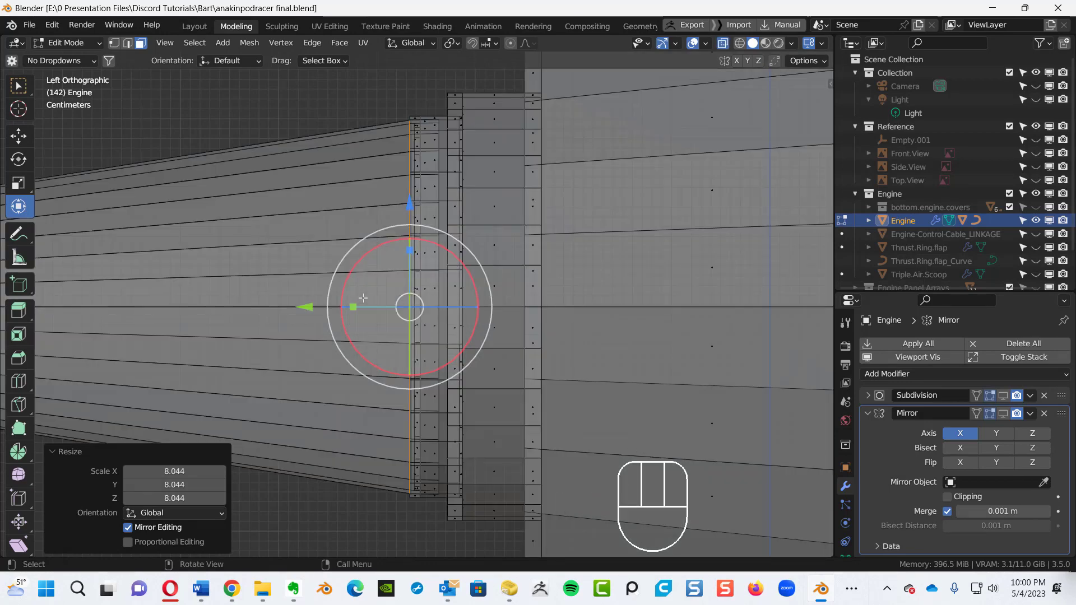
pyautogui.hotkey('alt', 'z')
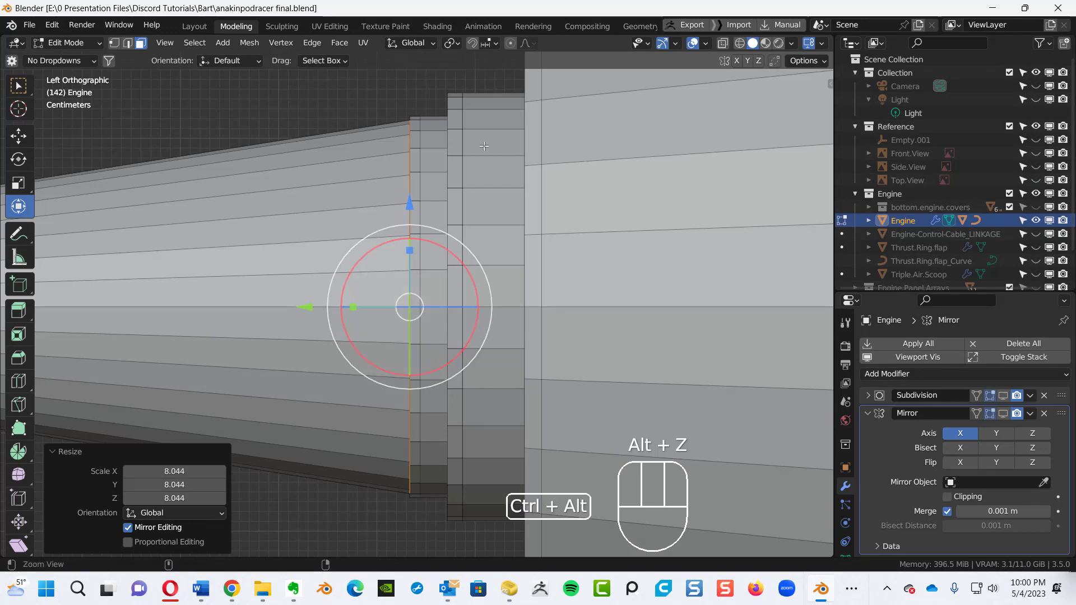
# - Examine how the spike's base meets the stepped collars and engine body, in perspective and in left orthographic X-ray
pyautogui.keyDown('ctrl'); pyautogui.keyDown('alt'); pyautogui.moveTo(484, 147); pyautogui.dragTo(445, 199, button='middle'); pyautogui.keyUp('alt'); pyautogui.keyUp('ctrl')
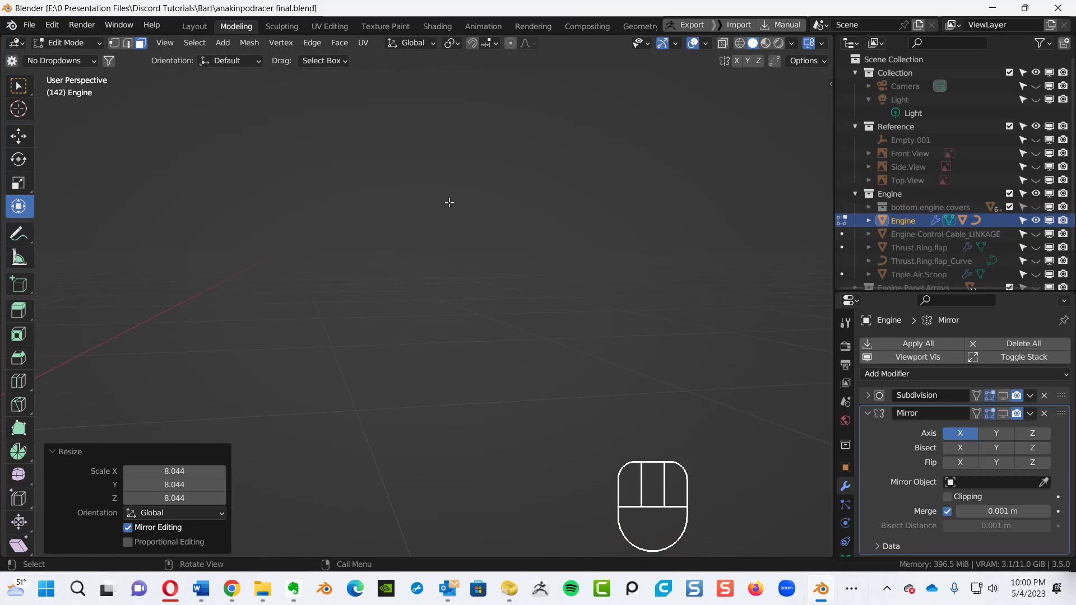
pyautogui.press('KP_Decimal')
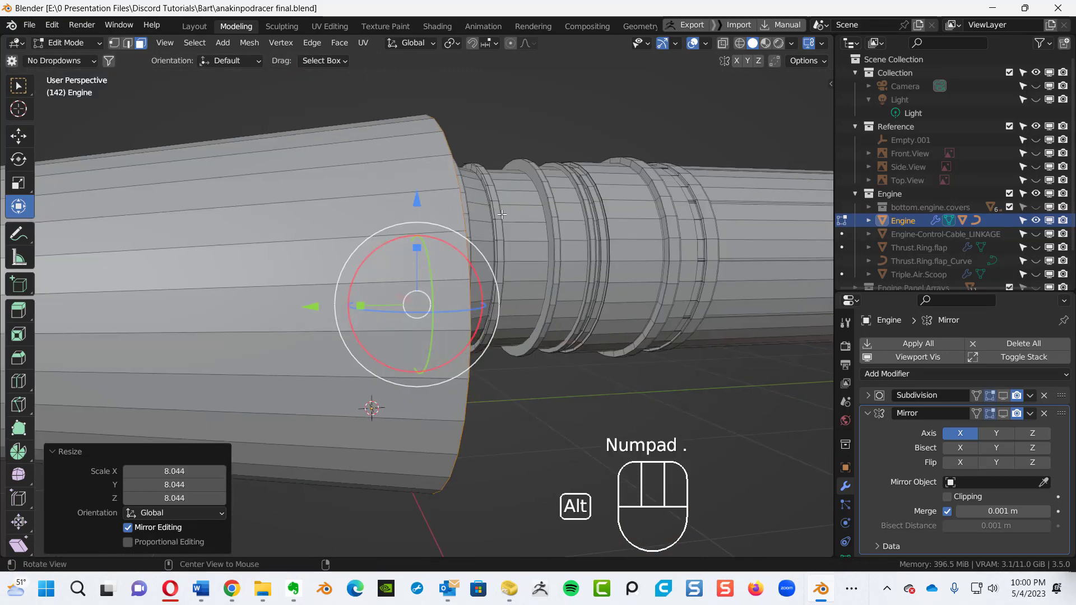
pyautogui.keyDown('ctrl'); pyautogui.keyDown('alt'); pyautogui.moveTo(502, 214); pyautogui.dragTo(638, 330, button='middle'); pyautogui.keyUp('alt'); pyautogui.keyUp('ctrl')
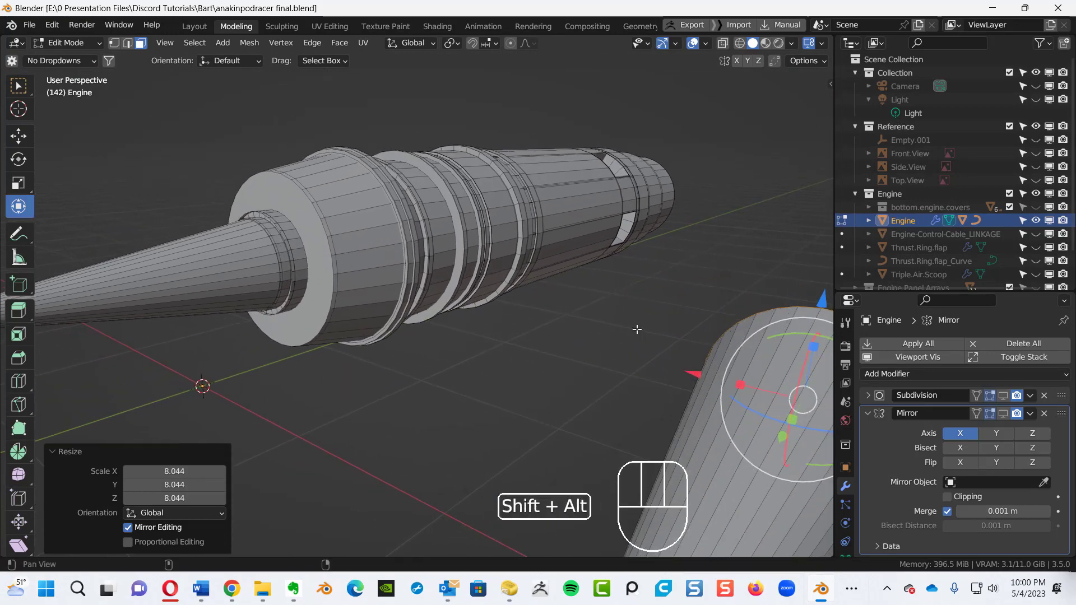
pyautogui.keyDown('ctrl'); pyautogui.keyDown('alt'); pyautogui.moveTo(267, 266); pyautogui.dragTo(279, 178, button='middle'); pyautogui.keyUp('alt'); pyautogui.keyUp('ctrl')
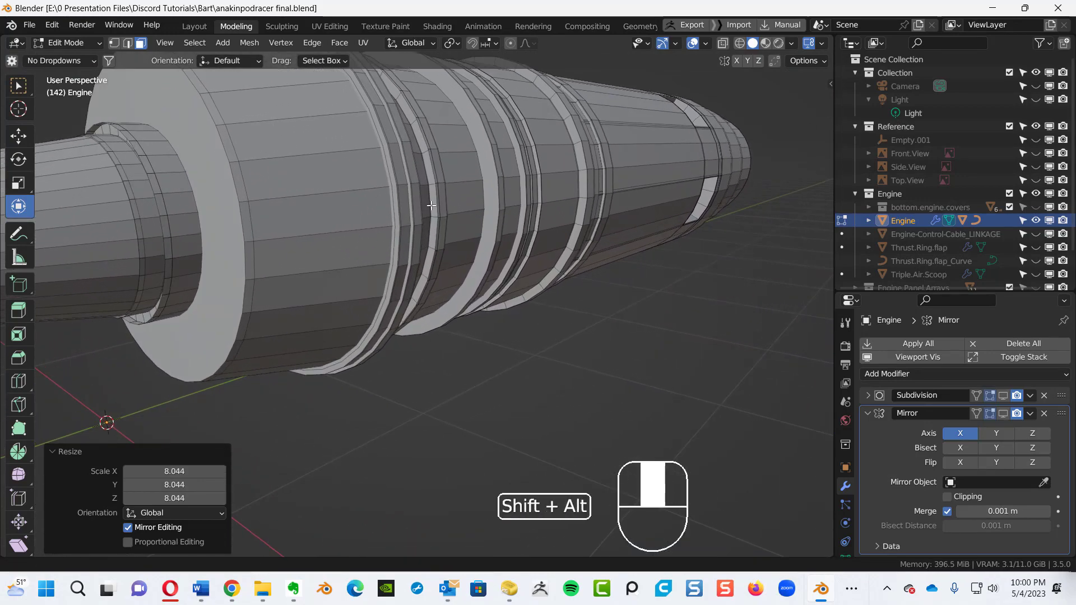
pyautogui.keyDown('alt'); pyautogui.moveTo(148, 191); pyautogui.dragTo(78, 176, button='middle'); pyautogui.keyUp('alt')
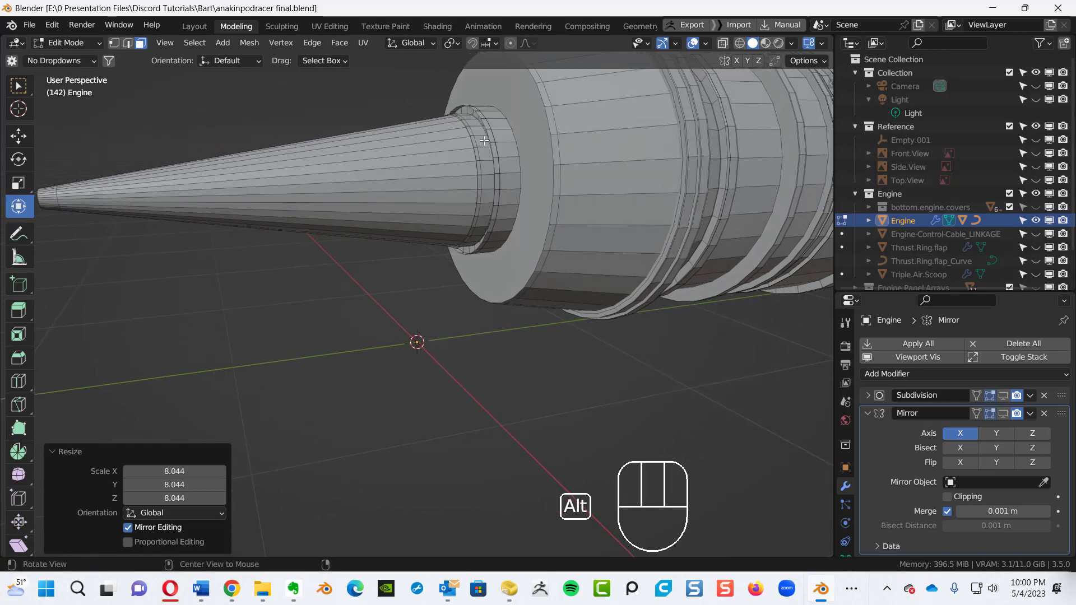
pyautogui.keyDown('alt'); pyautogui.moveTo(530, 144); pyautogui.dragTo(448, 188, button='middle'); pyautogui.keyUp('alt')
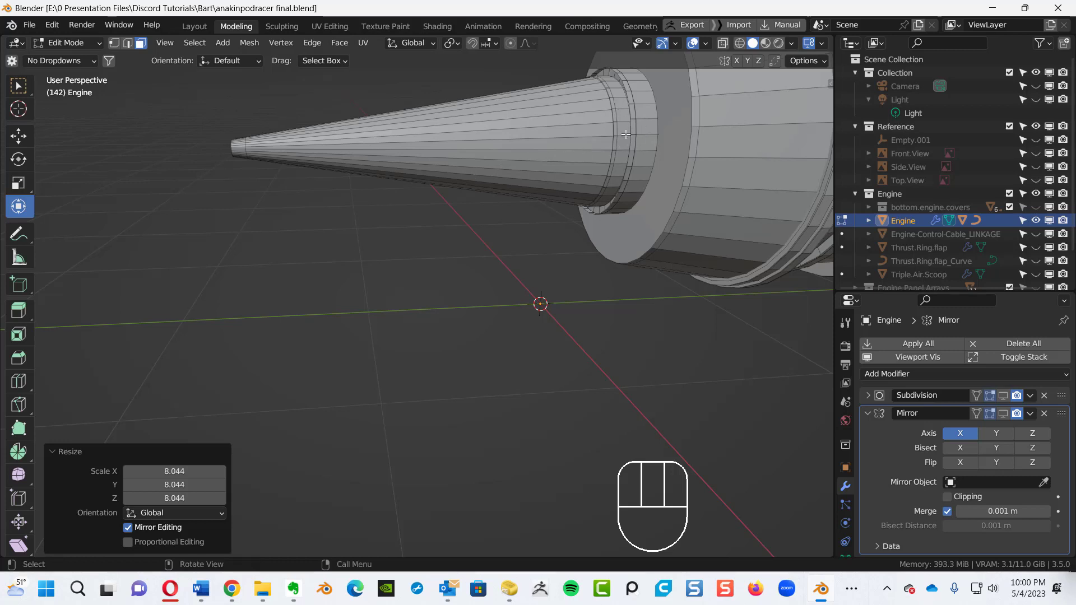
pyautogui.press('ctrl+KP_3')
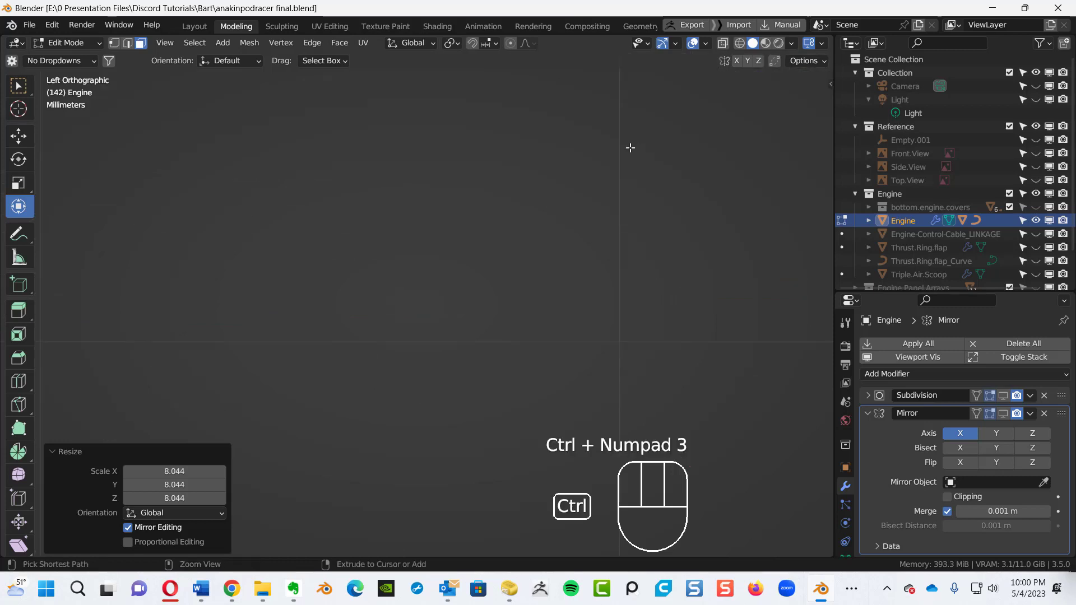
pyautogui.press('KP_Decimal')
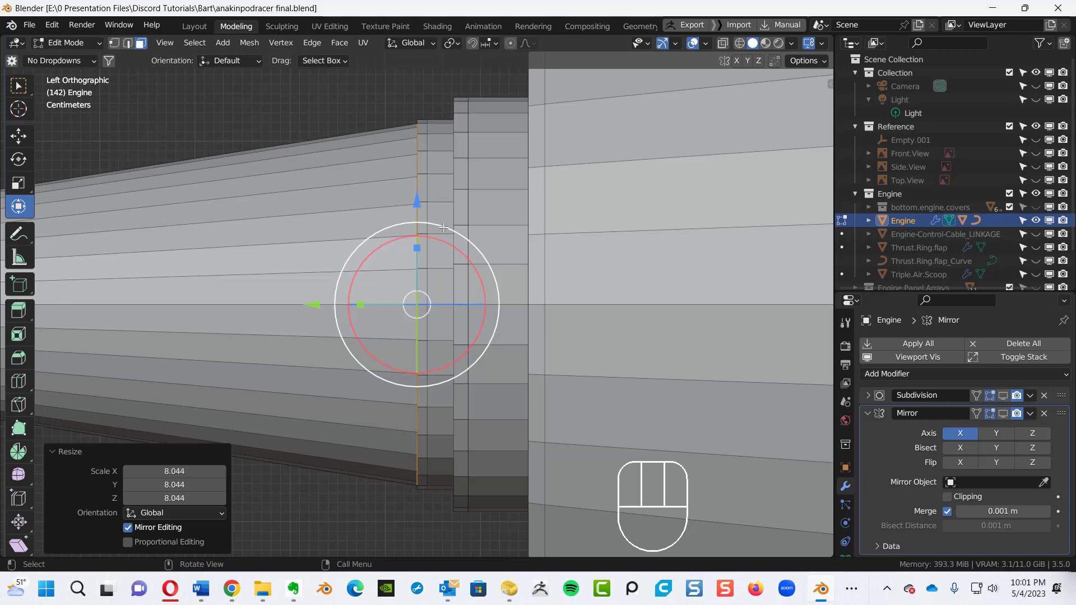
pyautogui.hotkey('alt', 'z')
pyautogui.keyDown('ctrl'); pyautogui.keyDown('alt'); pyautogui.moveTo(468, 188); pyautogui.dragTo(433, 215, button='middle'); pyautogui.keyUp('alt'); pyautogui.keyUp('ctrl')
pyautogui.hotkey('alt', 'z')
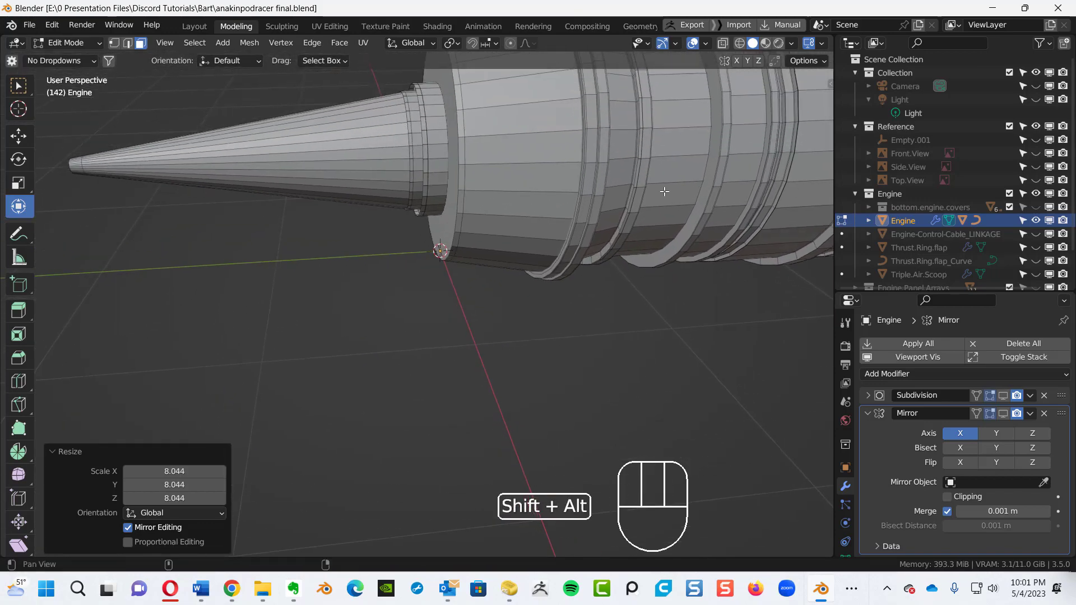
pyautogui.keyDown('ctrl'); pyautogui.keyDown('alt'); pyautogui.moveTo(463, 84); pyautogui.dragTo(464, 65, button='middle'); pyautogui.keyUp('alt'); pyautogui.keyUp('ctrl')
pyautogui.keyDown('alt'); pyautogui.keyDown('shift'); pyautogui.middleClick(434, 234); pyautogui.keyUp('shift'); pyautogui.keyUp('alt')
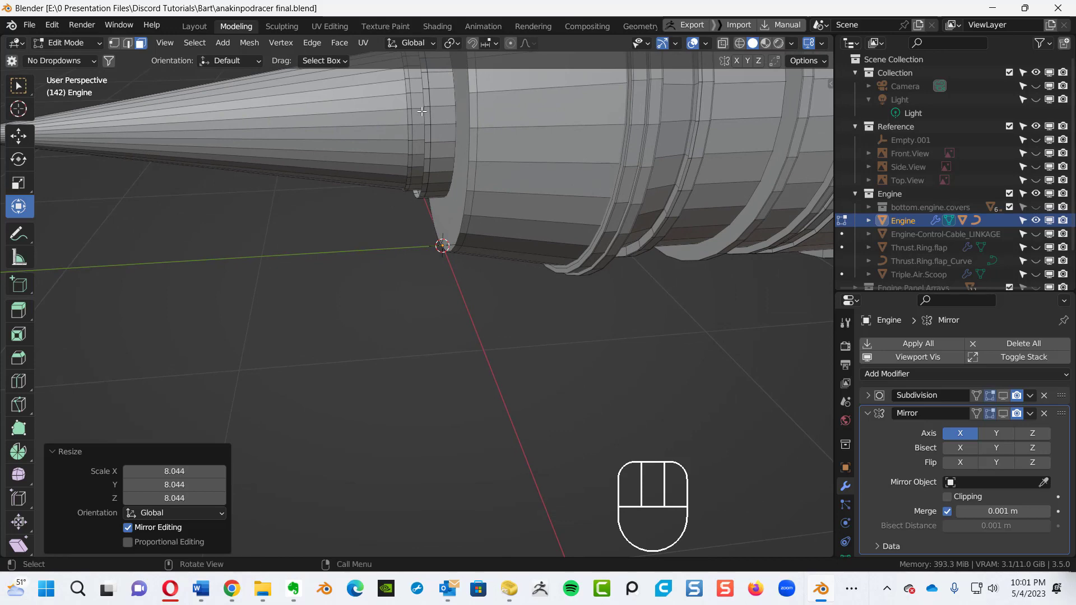
pyautogui.keyDown('alt'); pyautogui.keyDown('shift'); pyautogui.moveTo(422, 111); pyautogui.dragTo(427, 116, button='middle'); pyautogui.keyUp('shift'); pyautogui.keyUp('alt')
pyautogui.keyDown('alt'); pyautogui.keyDown('shift'); pyautogui.moveTo(427, 152); pyautogui.dragTo(429, 125, button='middle'); pyautogui.keyUp('shift'); pyautogui.keyUp('alt')
# - Try extruding the spike's end face -0.052992 m along its normal in X-ray, and undo both the extrusion and the preceding resize
pyautogui.press('ctrl+KP_3')
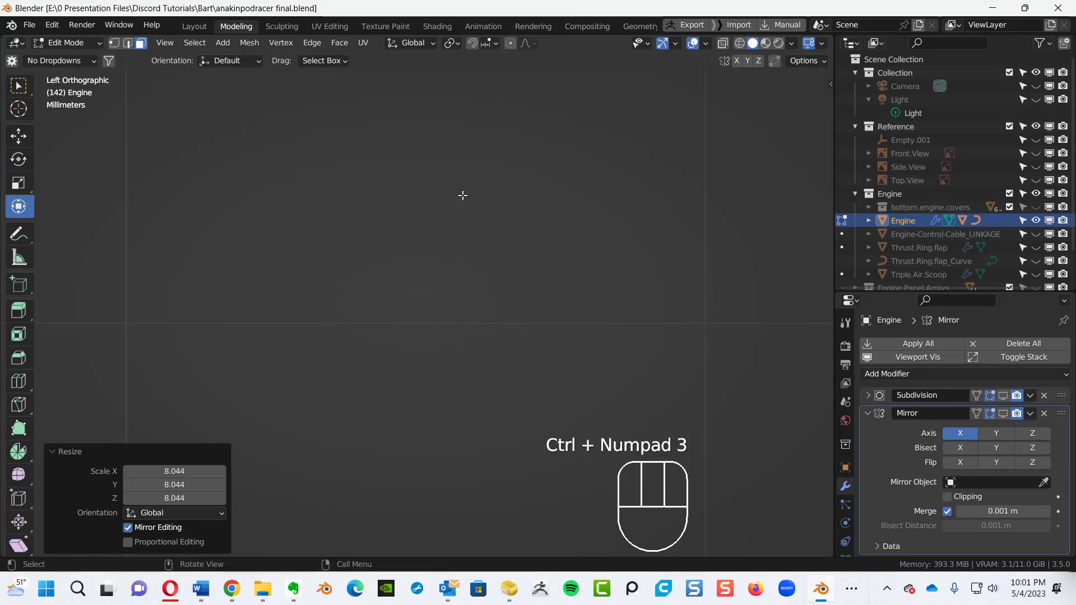
pyautogui.press('KP_Decimal')
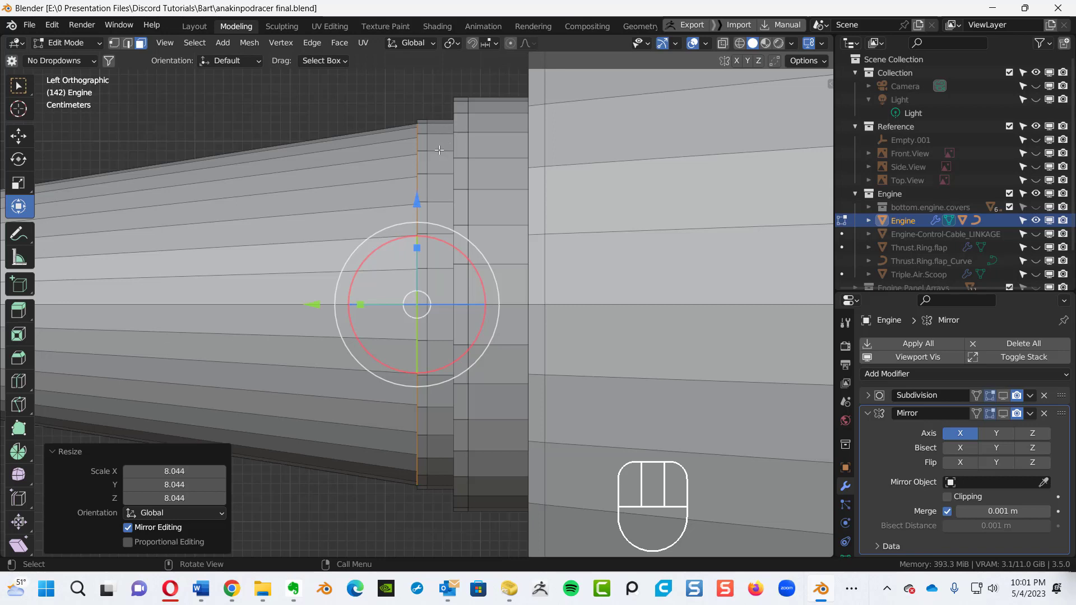
pyautogui.hotkey('alt', 'z')
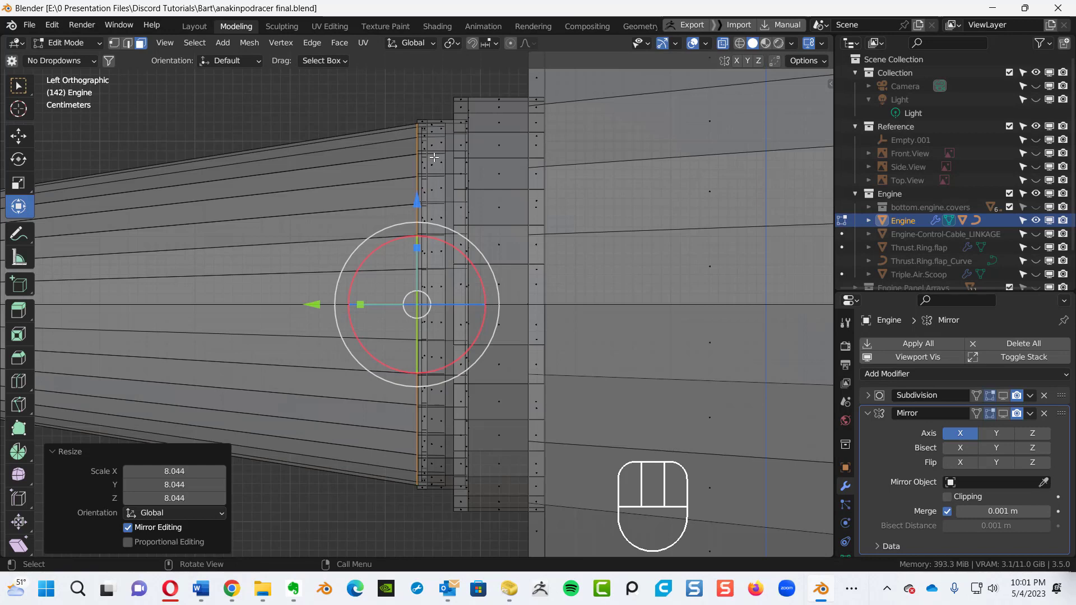
pyautogui.press('e')
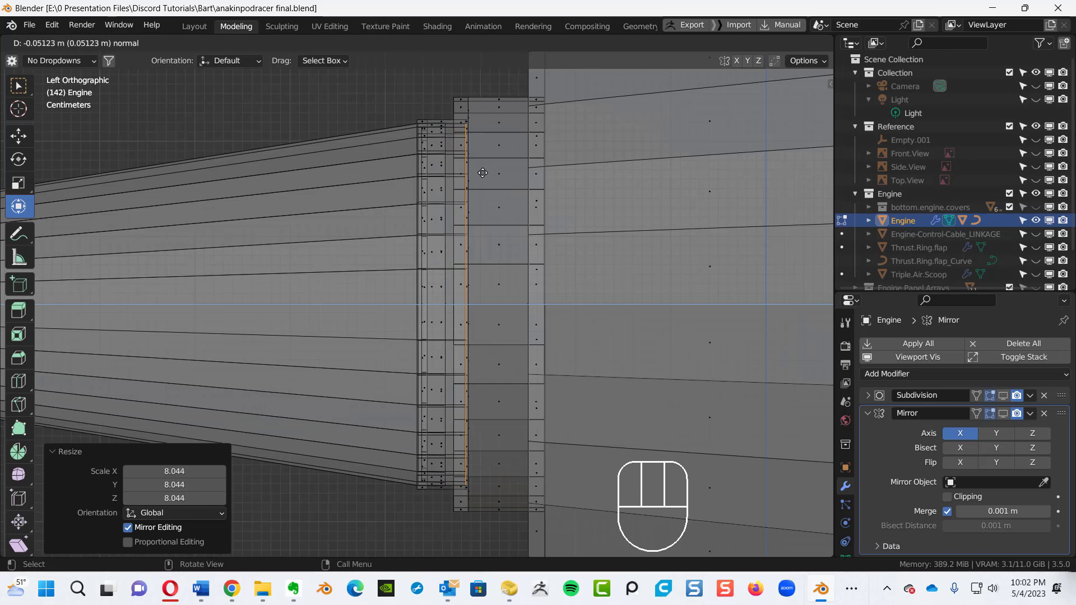
pyautogui.click(485, 173)
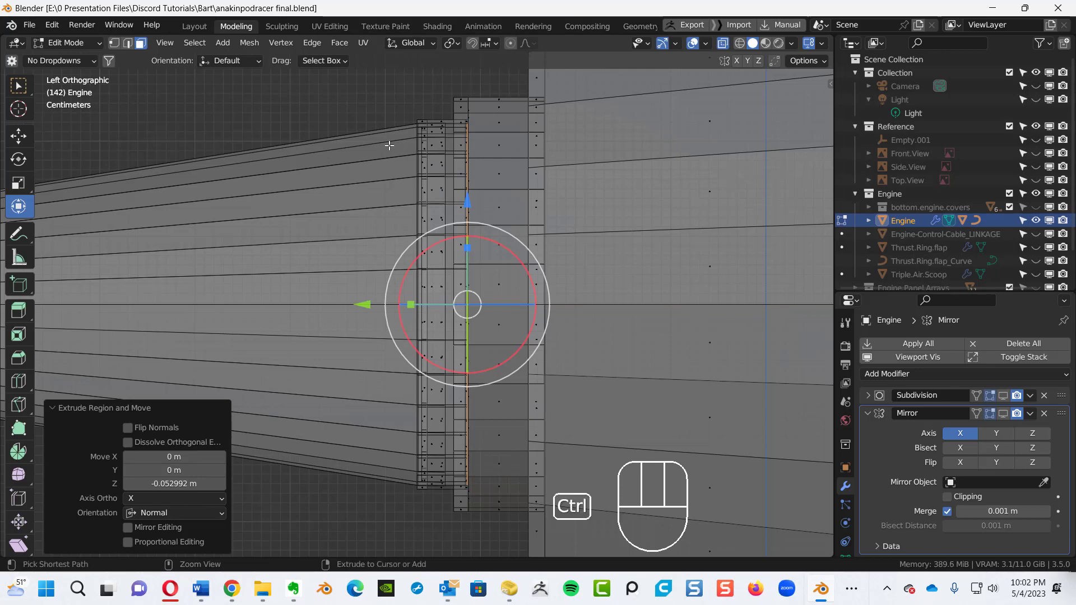
pyautogui.hotkey('ctrl', 'z')
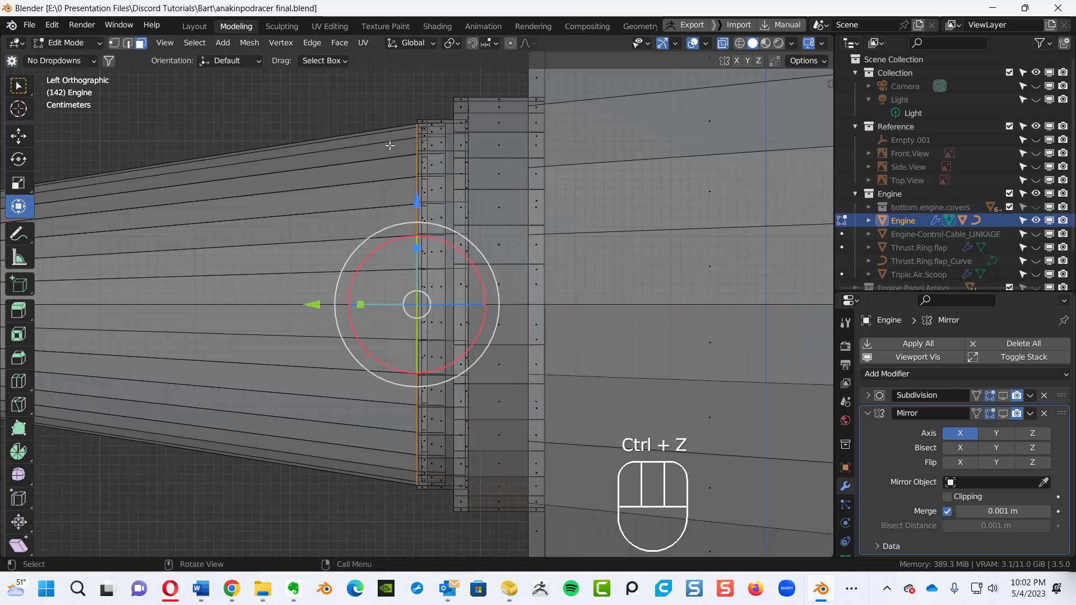
pyautogui.hotkey('ctrl', 'z')
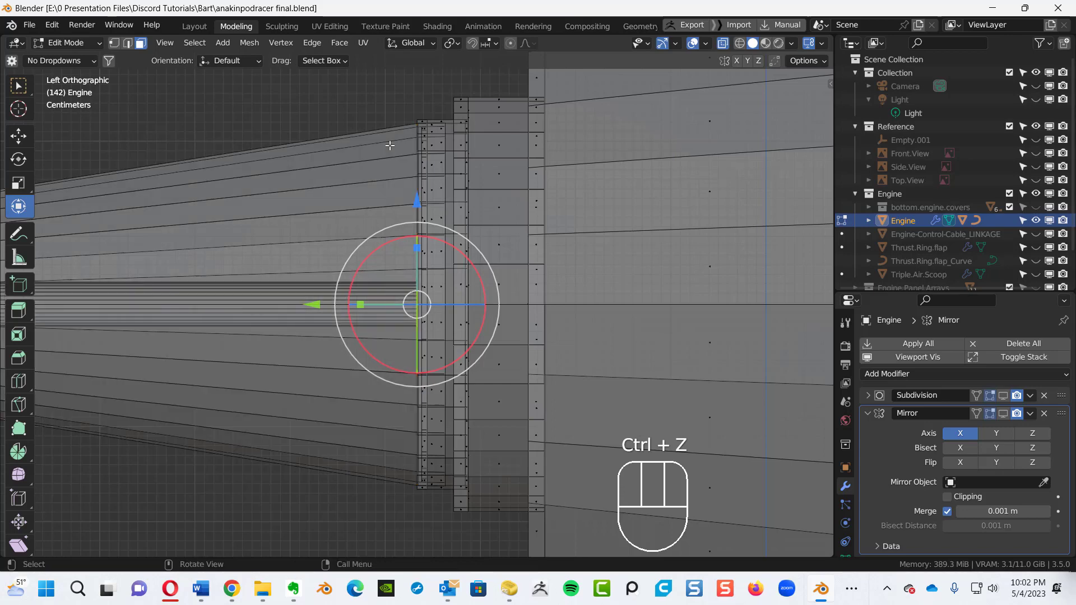
# - Try scaling the small extruded end face by -6.464 toward the spike's base diameter, and undo it
pyautogui.press('s')
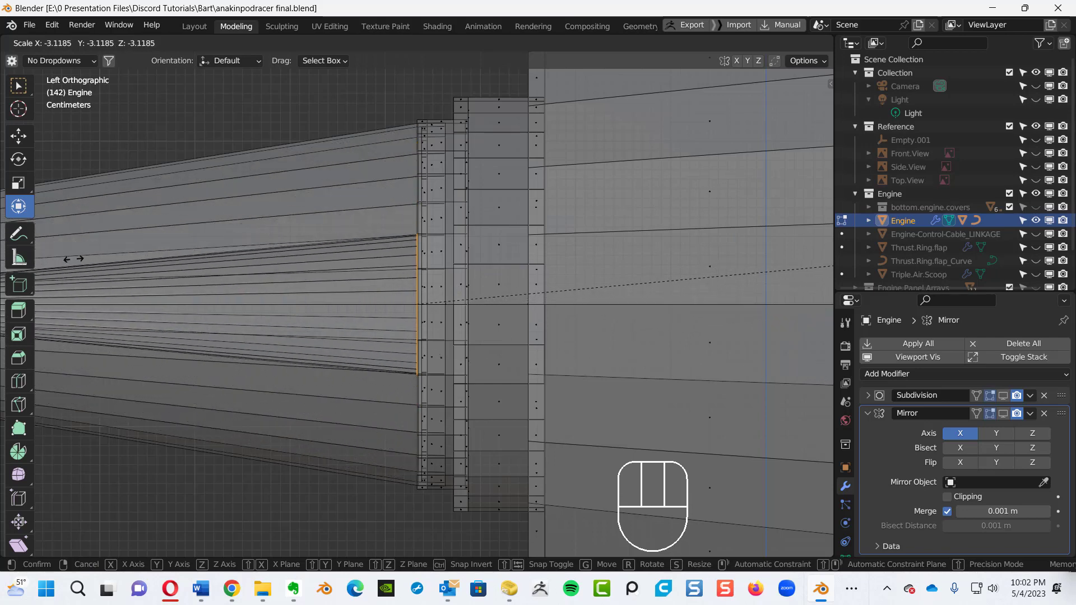
pyautogui.click(602, 318)
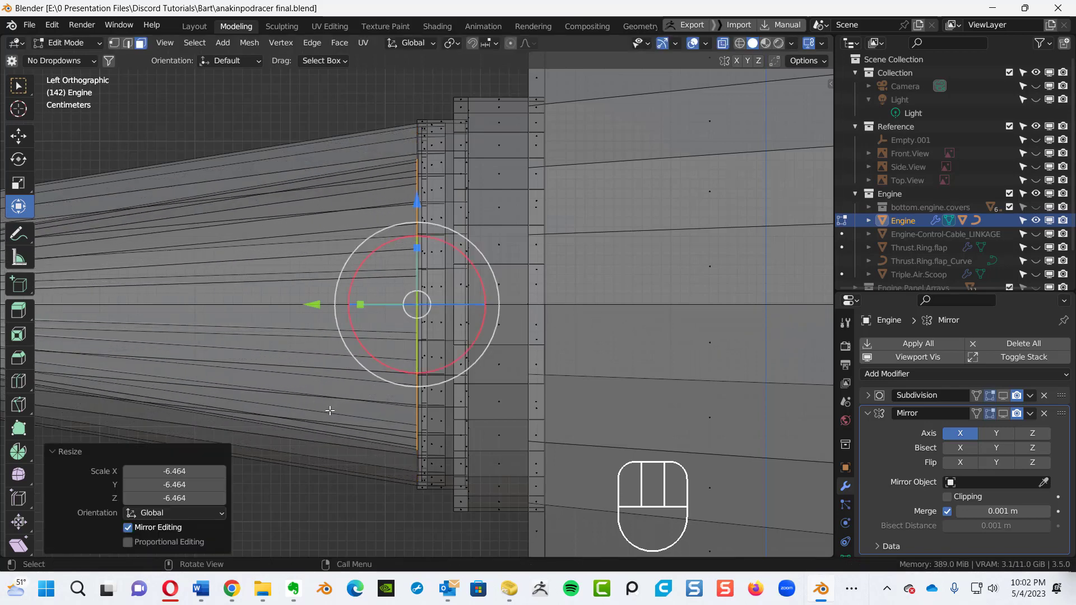
pyautogui.keyDown('ctrl'); pyautogui.keyDown('alt'); pyautogui.moveTo(330, 411); pyautogui.dragTo(94, 383, button='middle'); pyautogui.keyUp('alt'); pyautogui.keyUp('ctrl')
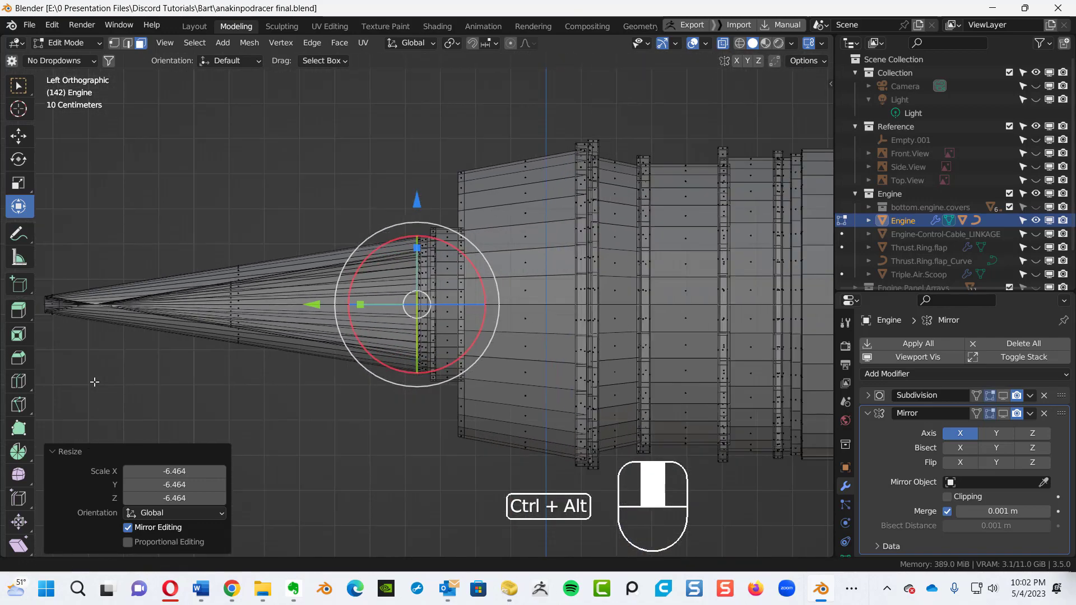
pyautogui.keyDown('alt'); pyautogui.keyDown('shift'); pyautogui.moveTo(108, 319); pyautogui.dragTo(253, 351, button='middle'); pyautogui.keyUp('shift'); pyautogui.keyUp('alt')
pyautogui.hotkey('ctrl', 'z')
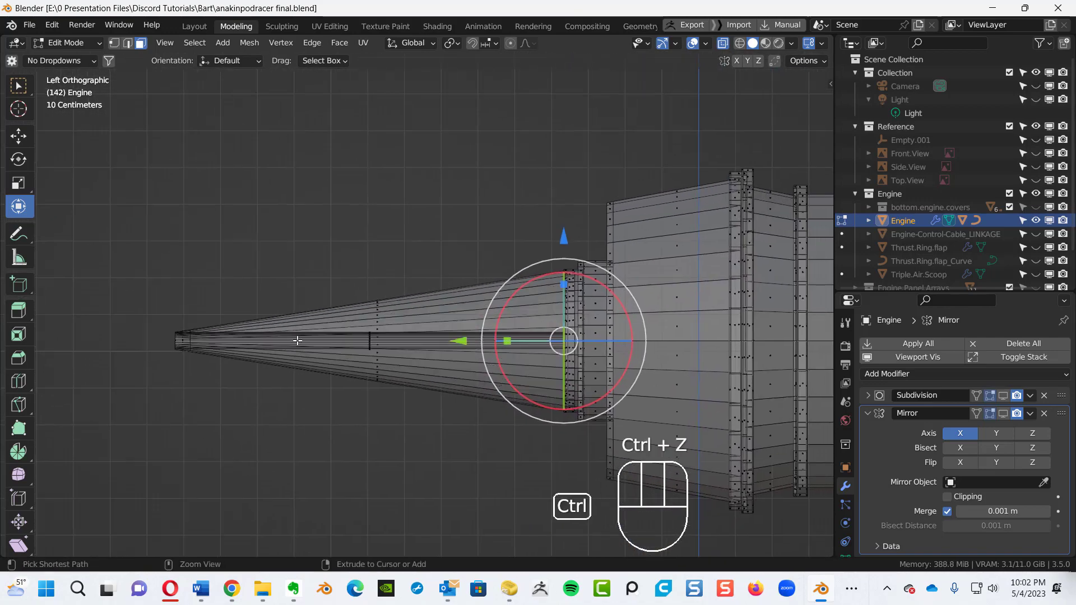
# - Scale the small end face by 8.058 and fine-tune it by 1.004 to match the spike's base diameter
pyautogui.keyDown('alt'); pyautogui.keyDown('shift'); pyautogui.moveTo(601, 353); pyautogui.dragTo(490, 353, button='middle'); pyautogui.keyUp('shift'); pyautogui.keyUp('alt')
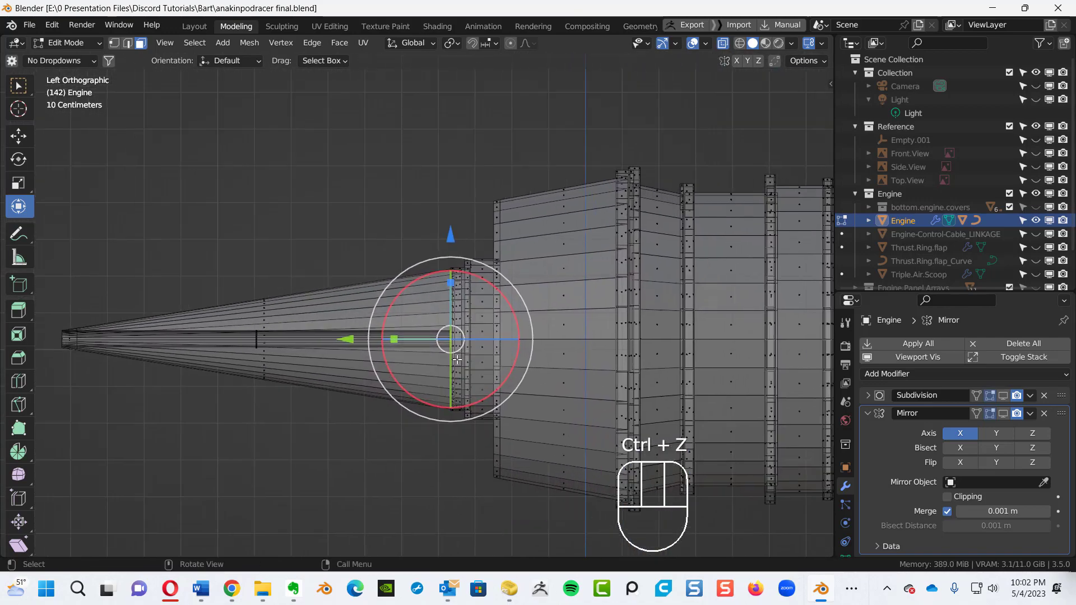
pyautogui.press('s')
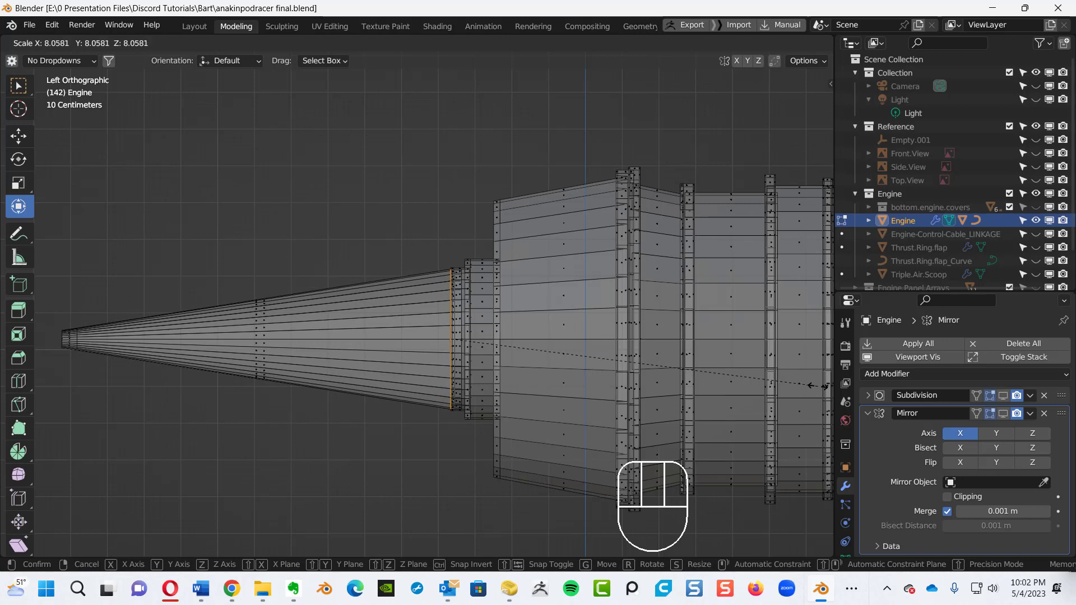
pyautogui.click(811, 386)
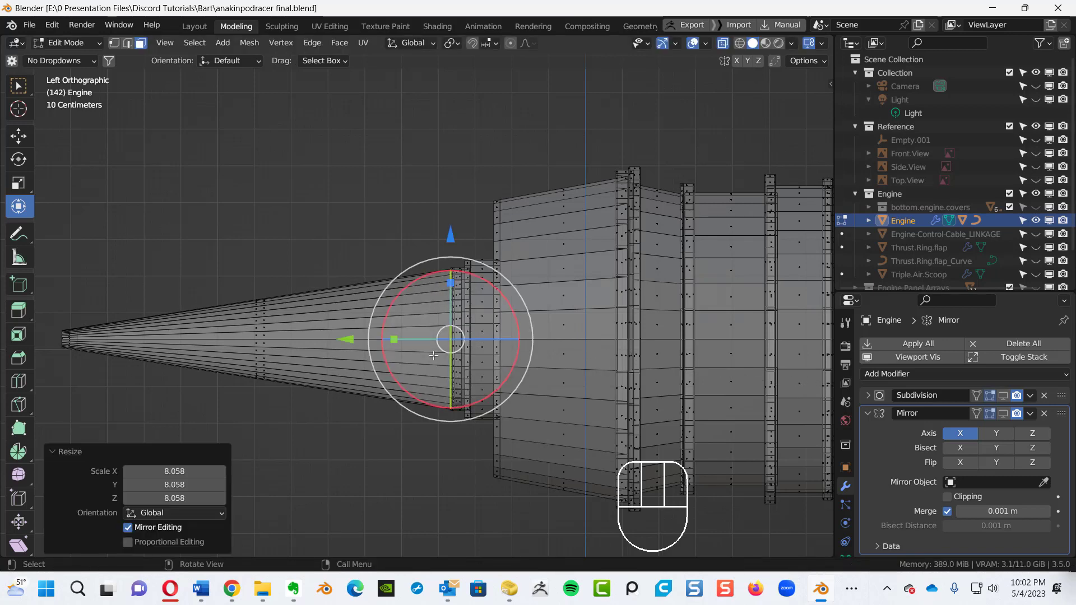
pyautogui.press('KP_Decimal')
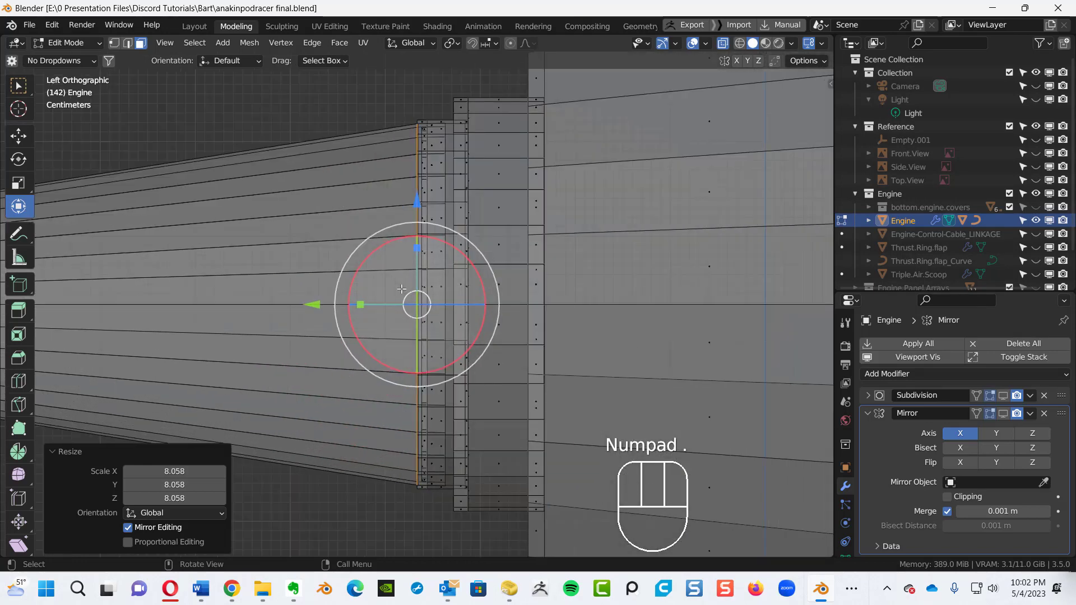
pyautogui.press('s')
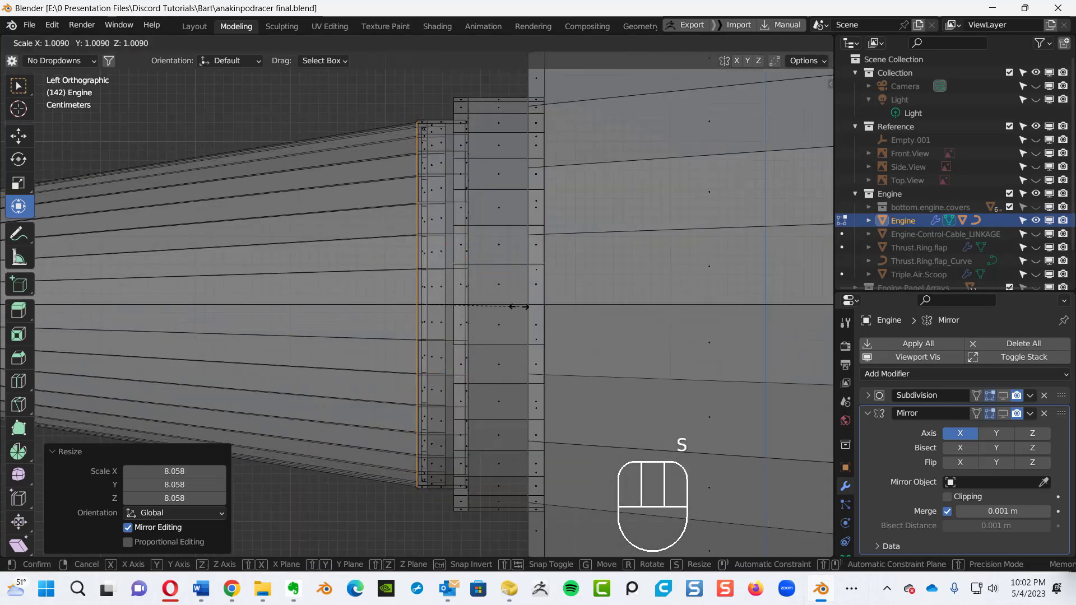
pyautogui.click(512, 308)
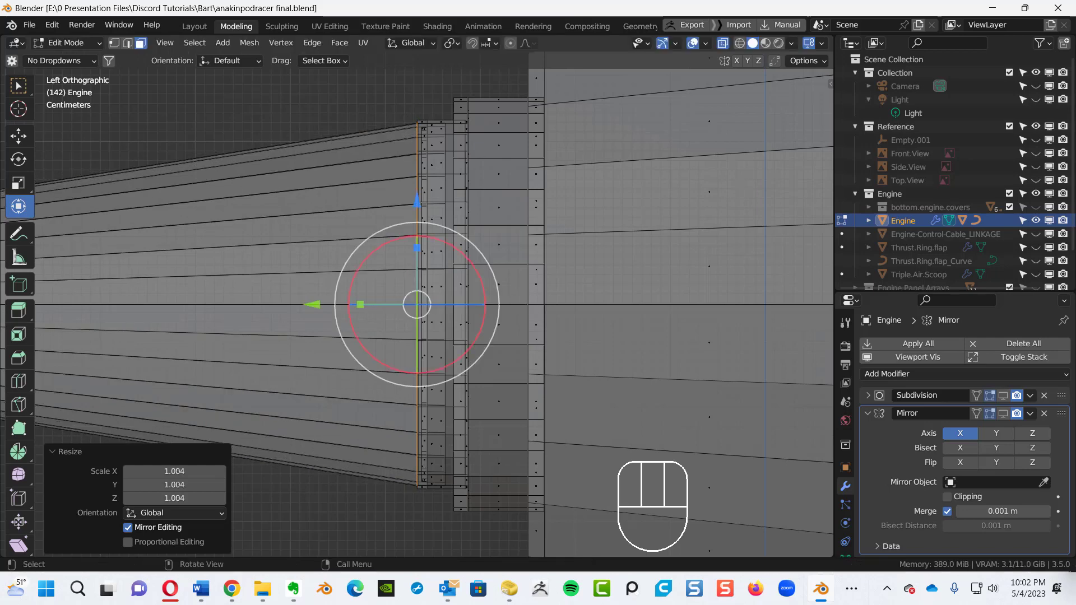
# - Extrude the end face -0.053672 m along its normal to span the first collar, and inspect it with X-ray off
pyautogui.press('e')
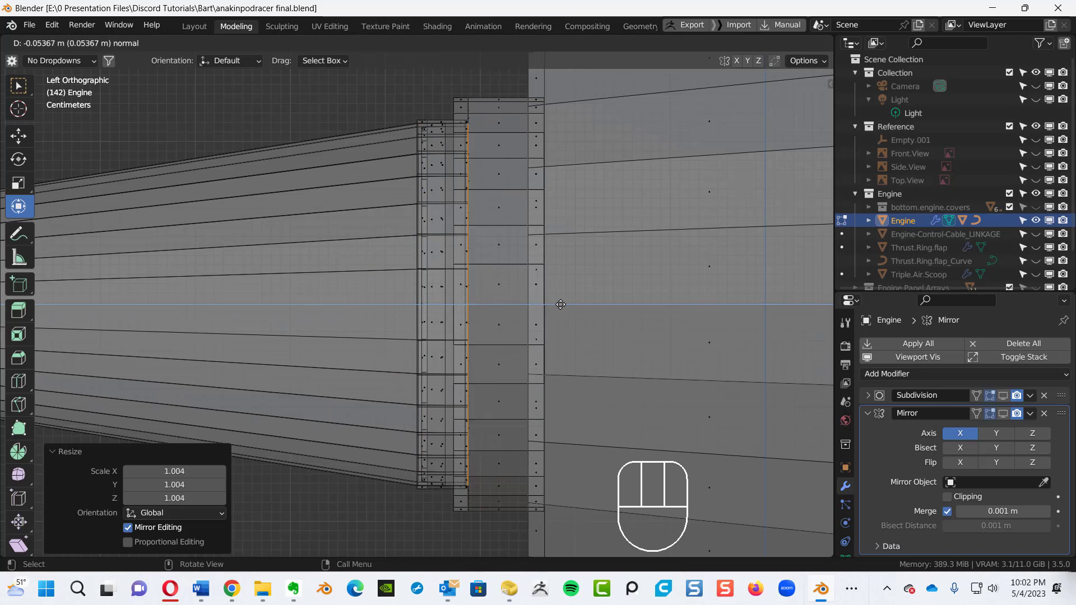
pyautogui.click(561, 304)
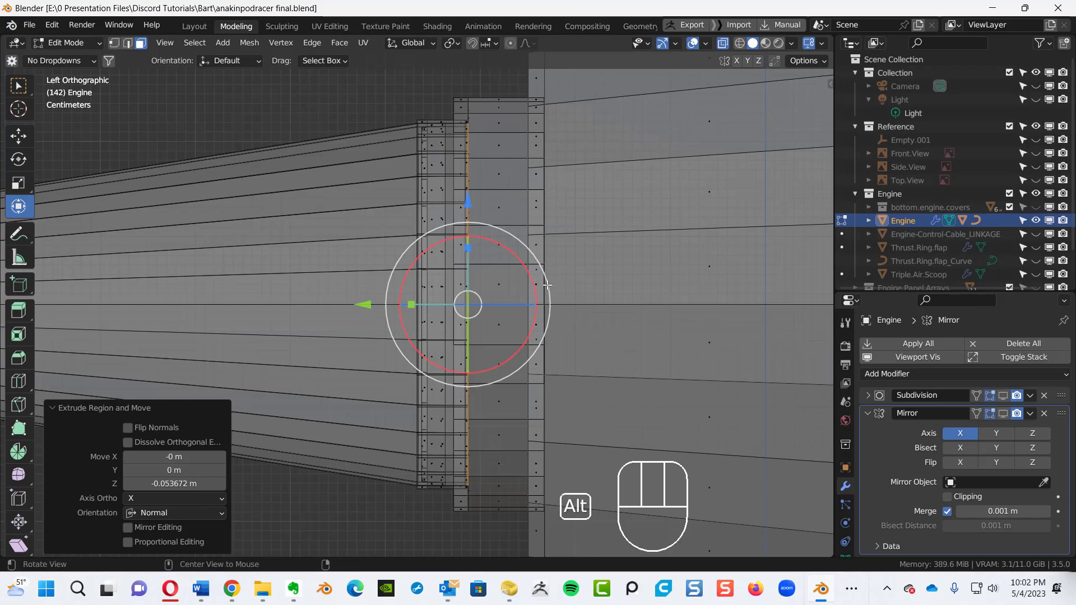
pyautogui.keyDown('ctrl'); pyautogui.keyDown('alt'); pyautogui.moveTo(560, 302); pyautogui.dragTo(507, 305, button='middle'); pyautogui.keyUp('alt'); pyautogui.keyUp('ctrl')
pyautogui.keyDown('shift'); pyautogui.moveTo(451, 261); pyautogui.dragTo(451, 189, button='middle'); pyautogui.keyUp('shift')
pyautogui.hotkey('alt', 'z')
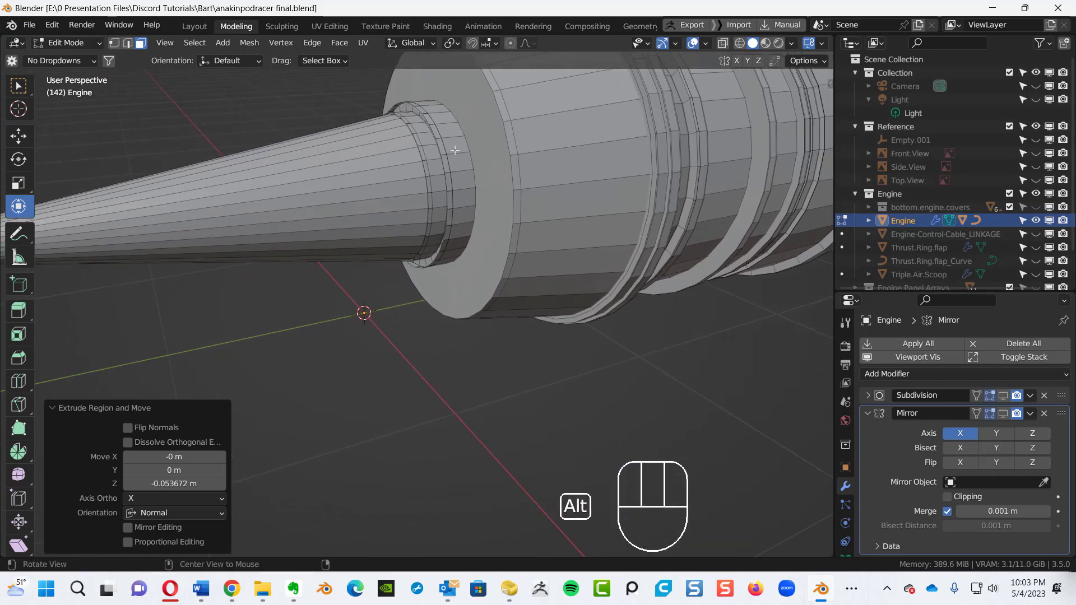
pyautogui.moveTo(453, 175); pyautogui.dragTo(504, 200, button='middle')
pyautogui.keyDown('alt'); pyautogui.keyDown('shift'); pyautogui.moveTo(402, 174); pyautogui.dragTo(434, 198, button='middle'); pyautogui.keyUp('shift'); pyautogui.keyUp('alt')
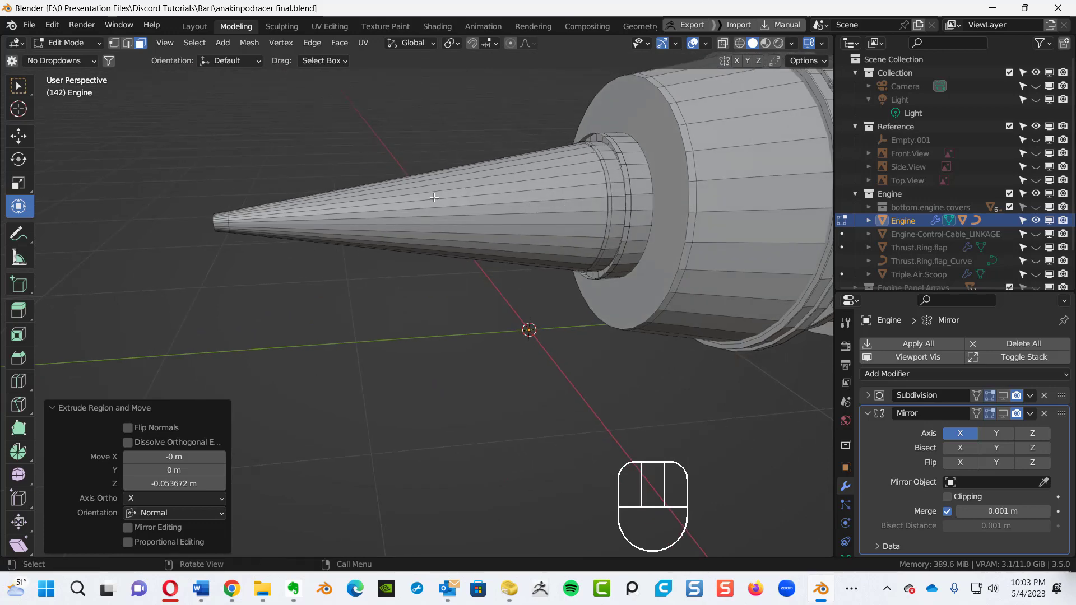
# - In left orthographic view with X-ray on, extrude the end face -0.080517 m along its normal to span the second collar
pyautogui.press('ctrl+KP_3')
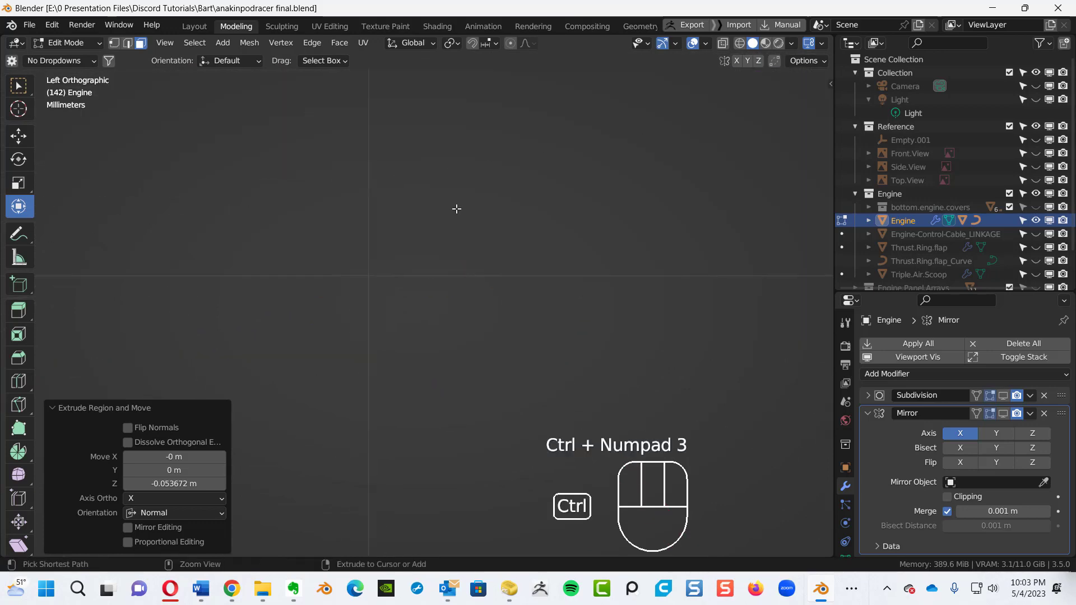
pyautogui.press('KP_Decimal')
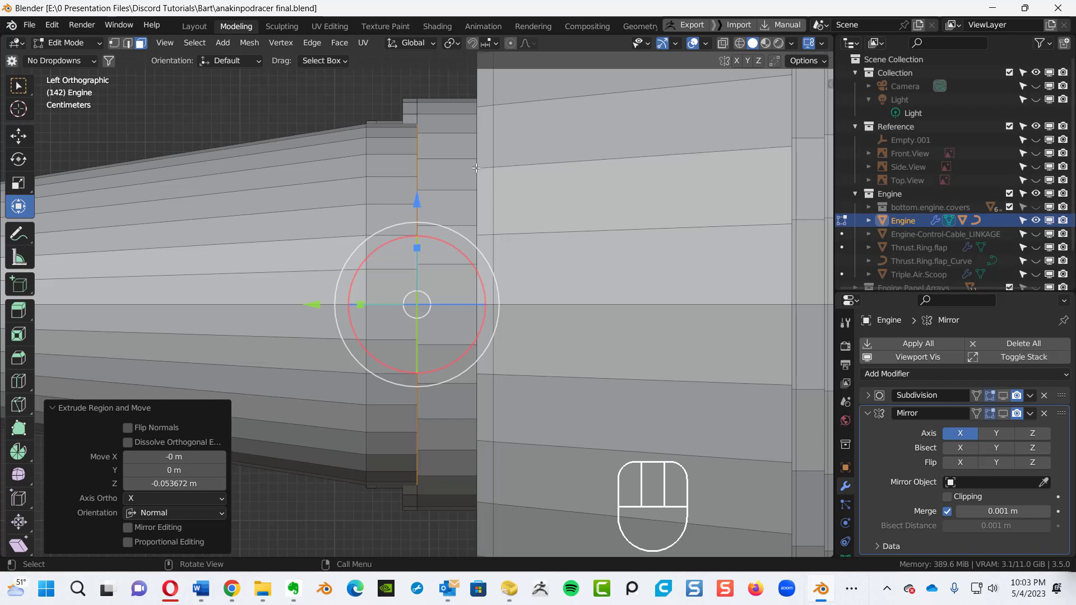
pyautogui.hotkey('alt', 'z')
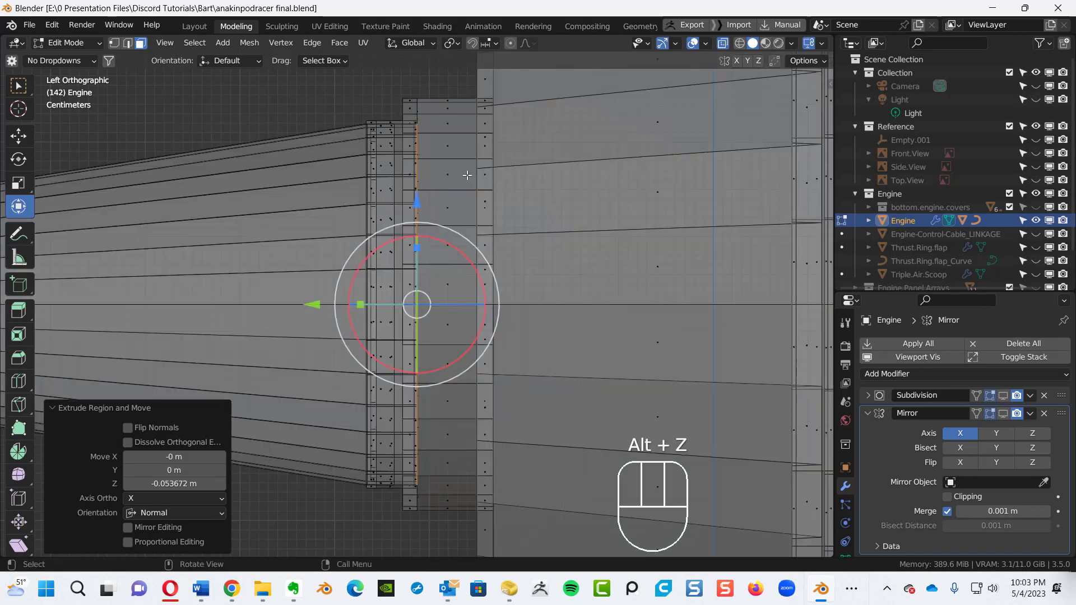
pyautogui.press('e')
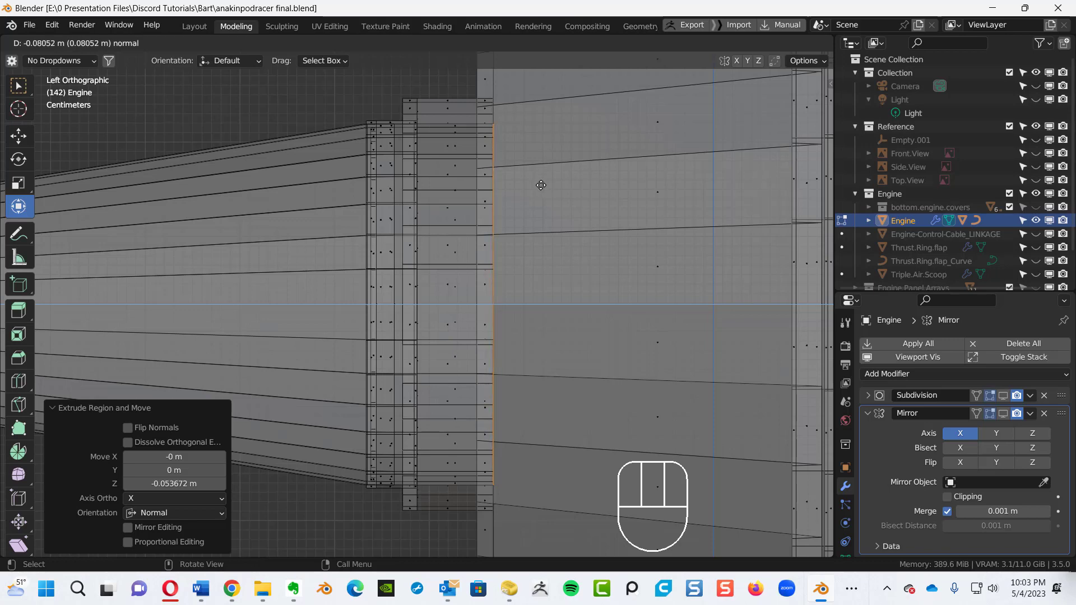
pyautogui.click(541, 185)
# - Extrude the end face in place and scale it by 1.983 to match the diameter at the body's front
pyautogui.keyDown('ctrl'); pyautogui.keyDown('alt'); pyautogui.moveTo(557, 271); pyautogui.dragTo(518, 264, button='middle'); pyautogui.keyUp('alt'); pyautogui.keyUp('ctrl')
pyautogui.press('e')
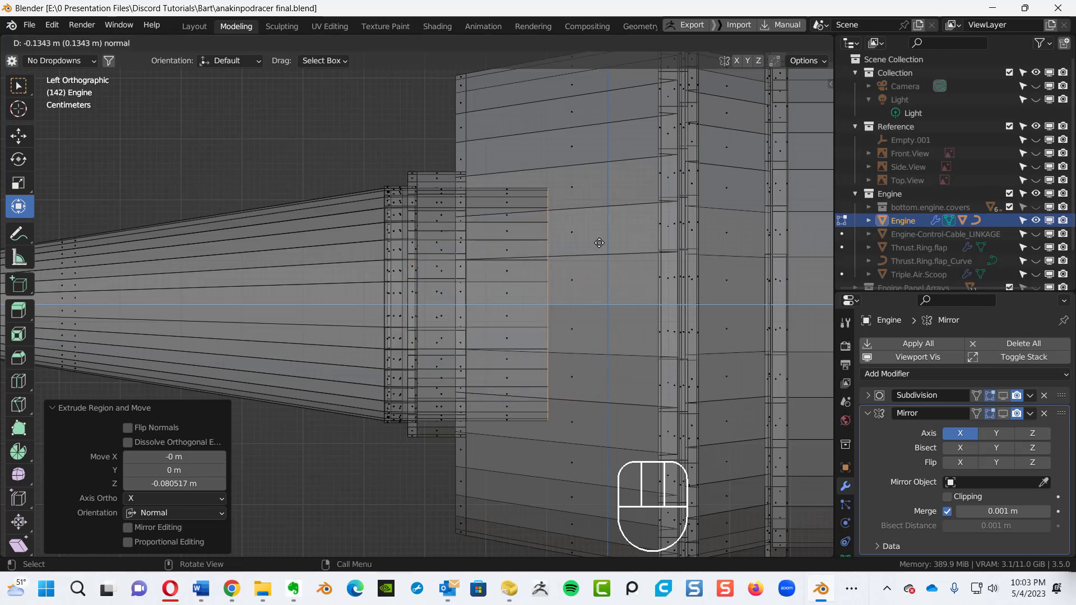
pyautogui.rightClick(584, 262)
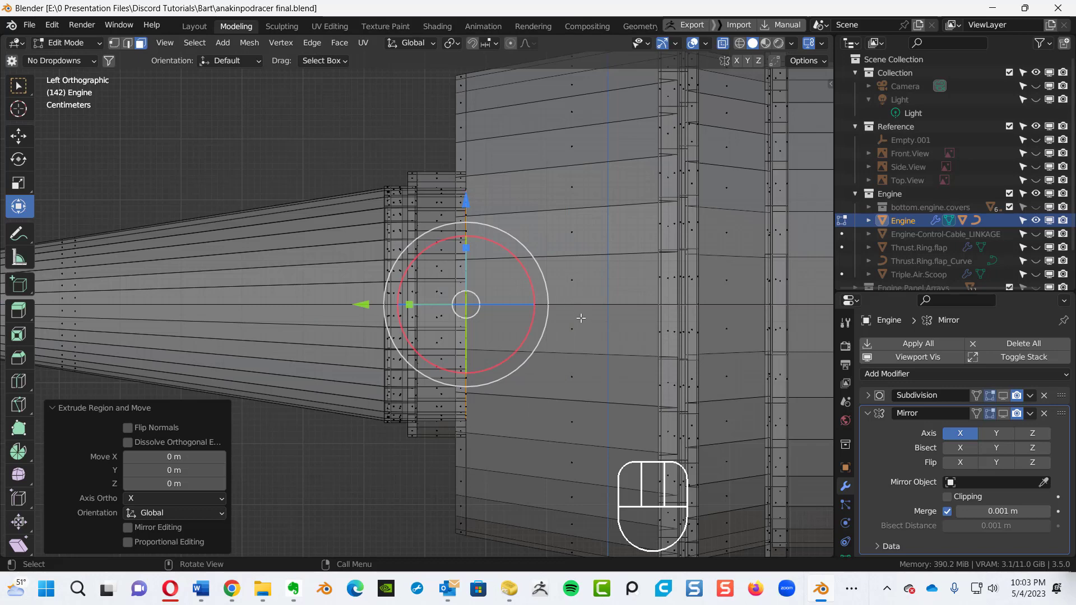
pyautogui.press('s')
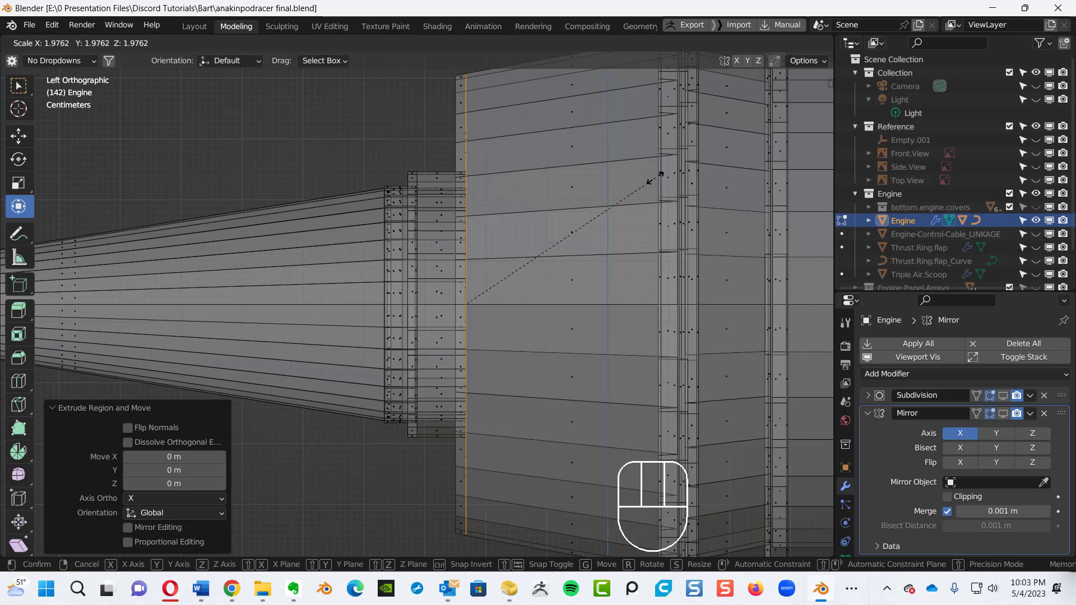
pyautogui.click(656, 177)
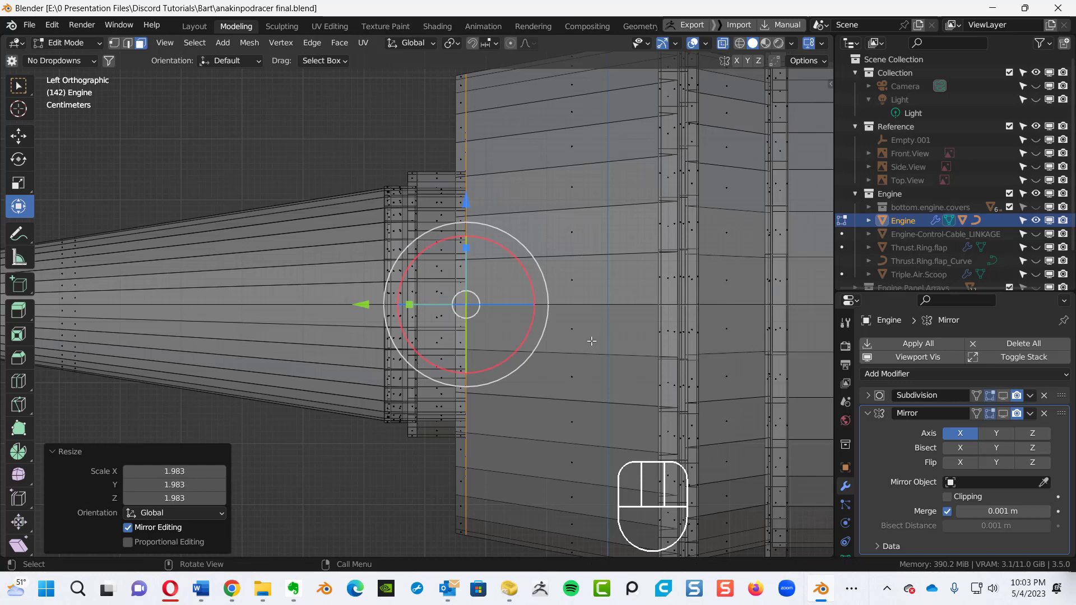
# - Extrude the end face -0.34972 m through the tapered front body section and scale it by 1.175 to follow the taper
pyautogui.keyDown('alt'); pyautogui.keyDown('shift'); pyautogui.moveTo(621, 277); pyautogui.dragTo(434, 345, button='middle'); pyautogui.keyUp('shift'); pyautogui.keyUp('alt')
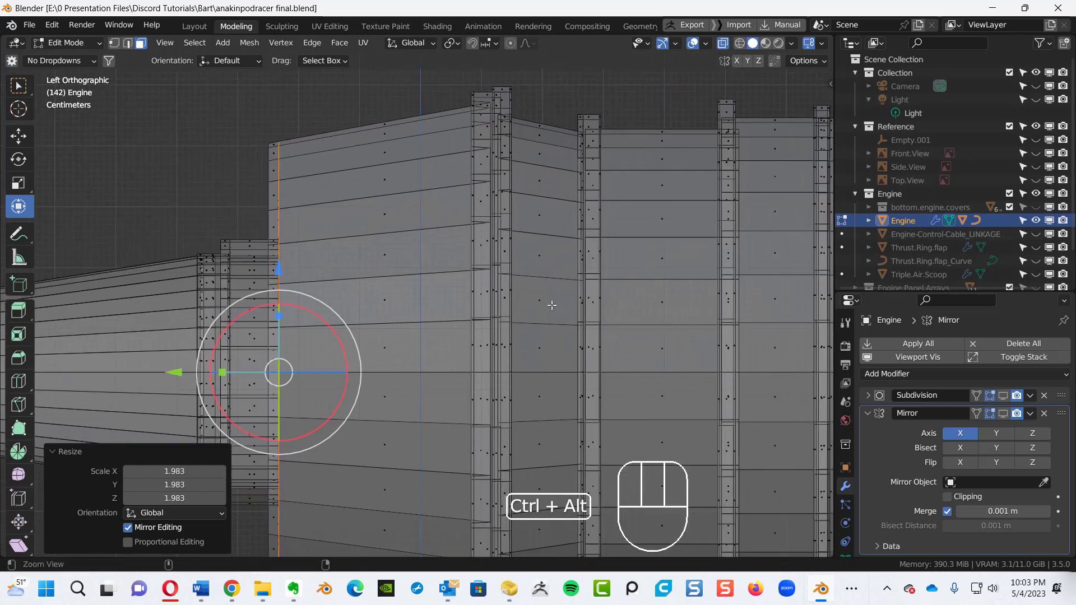
pyautogui.keyDown('ctrl'); pyautogui.keyDown('alt'); pyautogui.moveTo(552, 305); pyautogui.dragTo(521, 282, button='middle'); pyautogui.keyUp('alt'); pyautogui.keyUp('ctrl')
pyautogui.press('e')
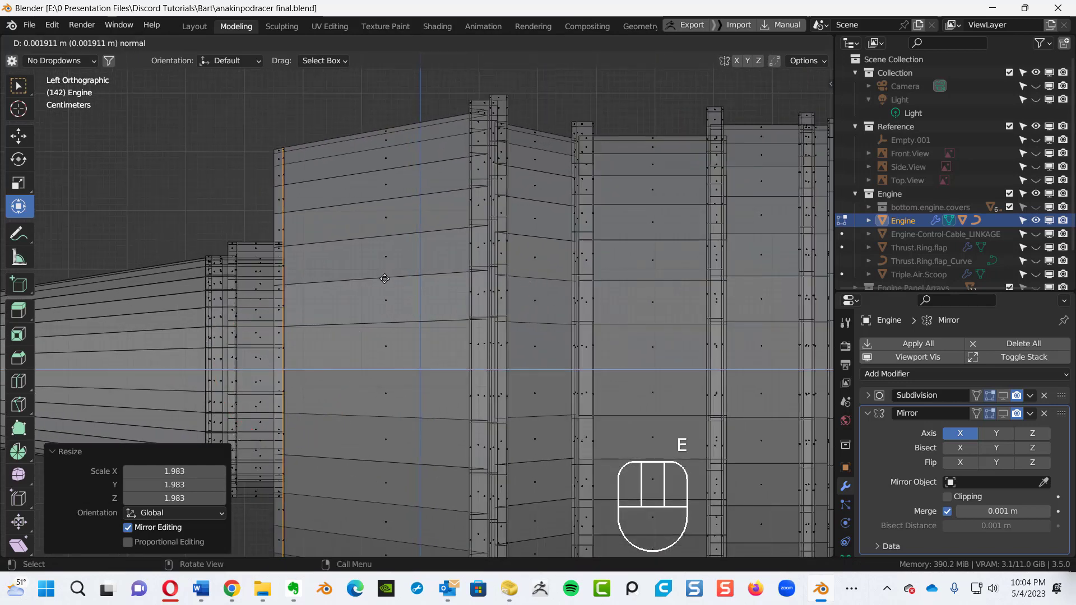
pyautogui.click(591, 259)
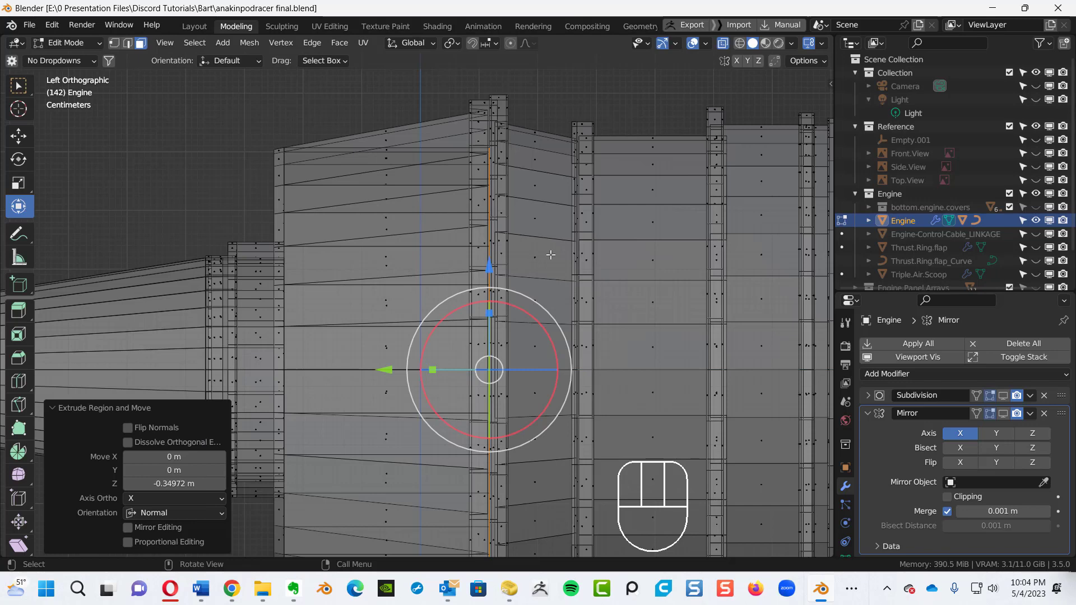
pyautogui.press('s')
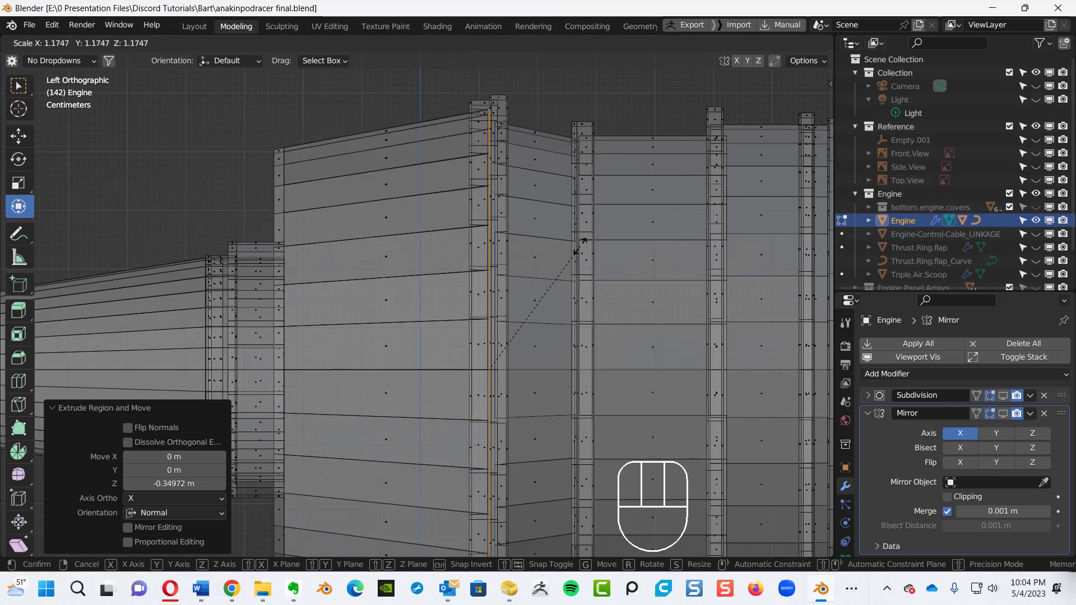
pyautogui.click(581, 242)
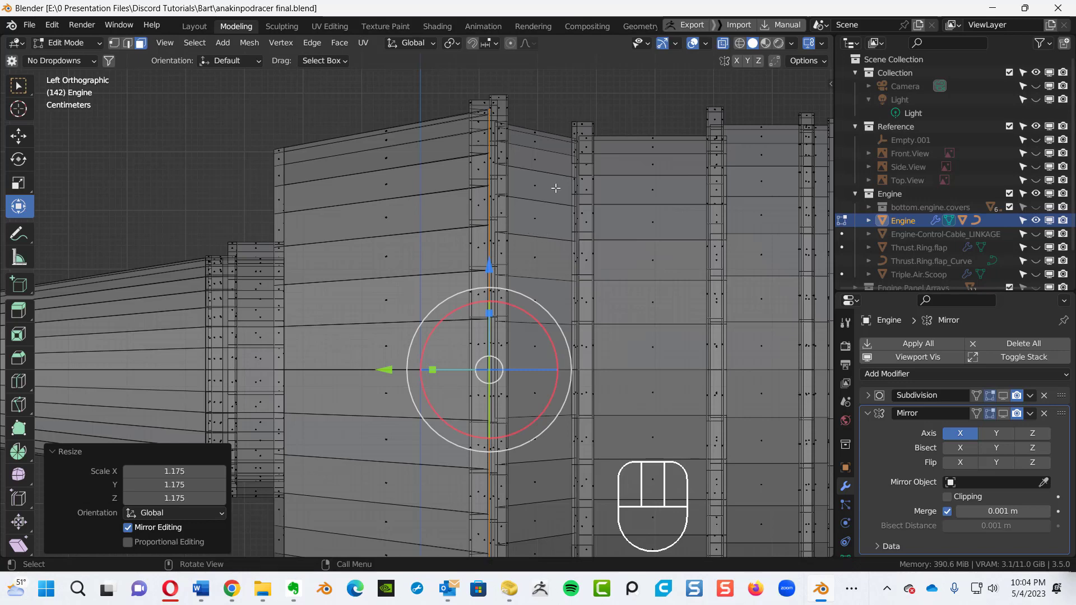
# - Extrude the end face in place and scale it by 1.053 to the outer diameter of the body's first flange
pyautogui.keyDown('ctrl'); pyautogui.moveTo(605, 242); pyautogui.dragTo(576, 258, button='middle'); pyautogui.keyUp('ctrl')
pyautogui.press('e')
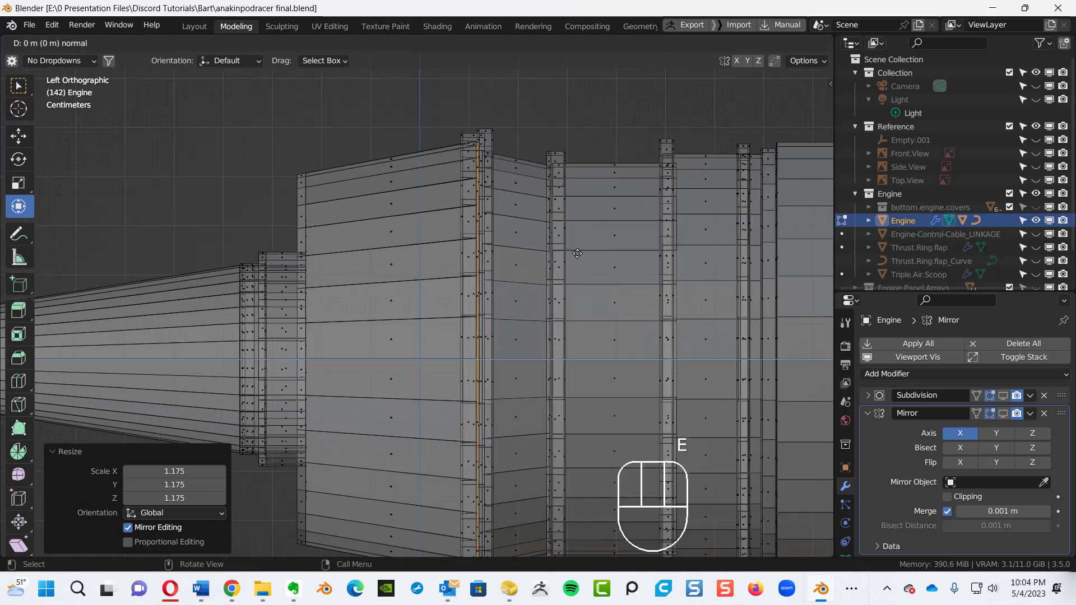
pyautogui.rightClick(581, 257)
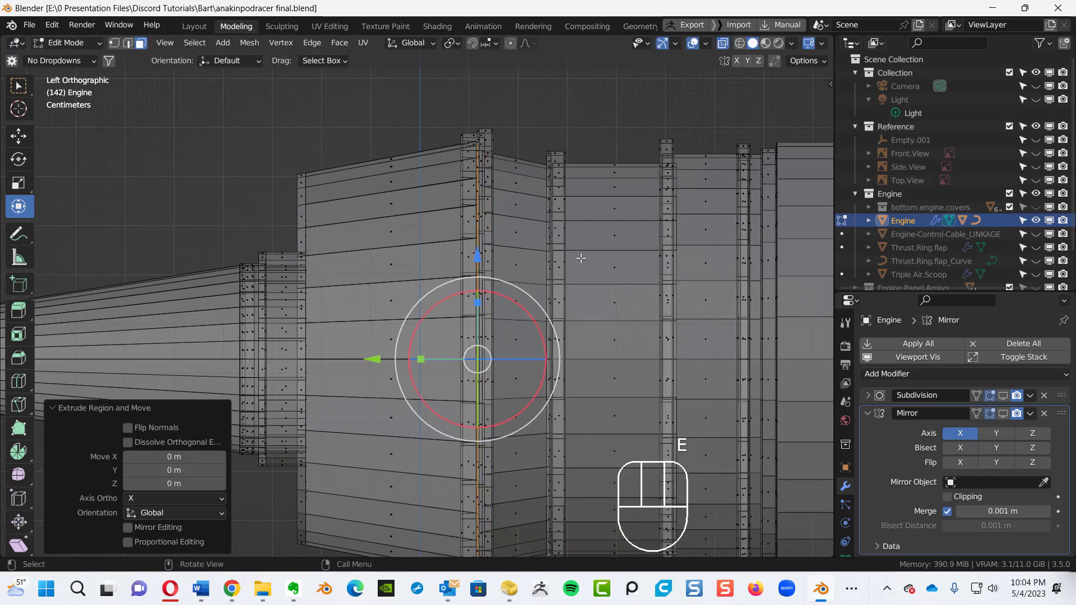
pyautogui.press('s')
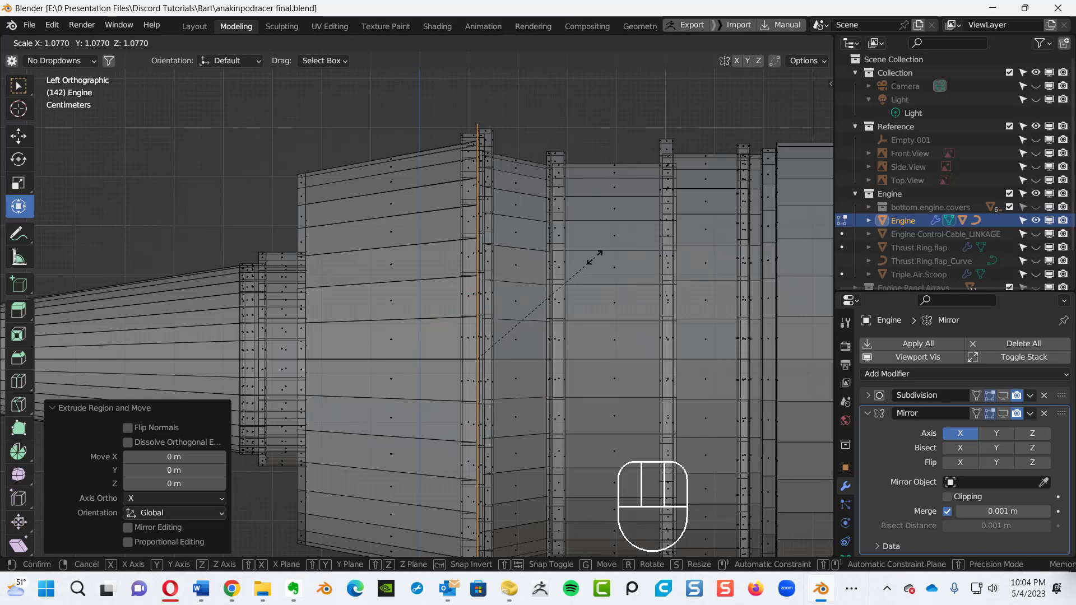
pyautogui.click(583, 248)
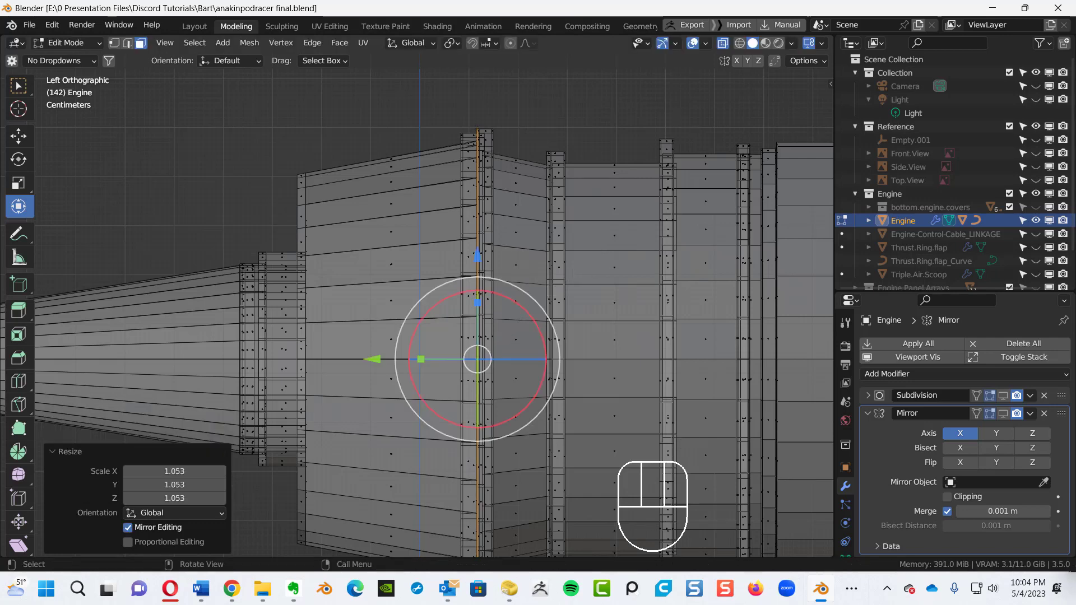
# - Extrude the flange face -0.030798 m along its normal and inset the resulting end face by 0.03257 m
pyautogui.press('e')
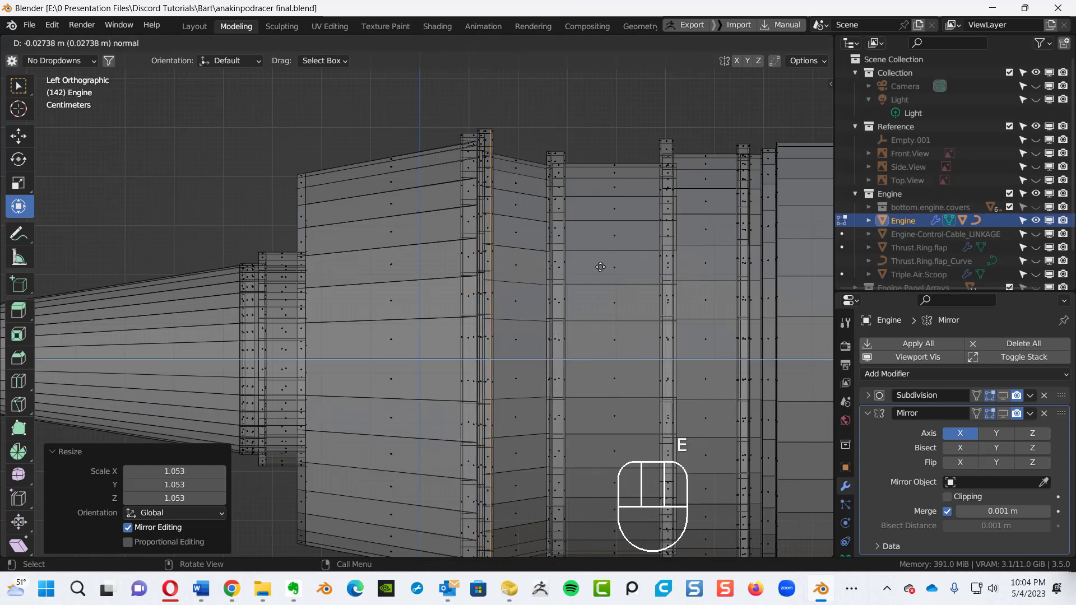
pyautogui.click(601, 267)
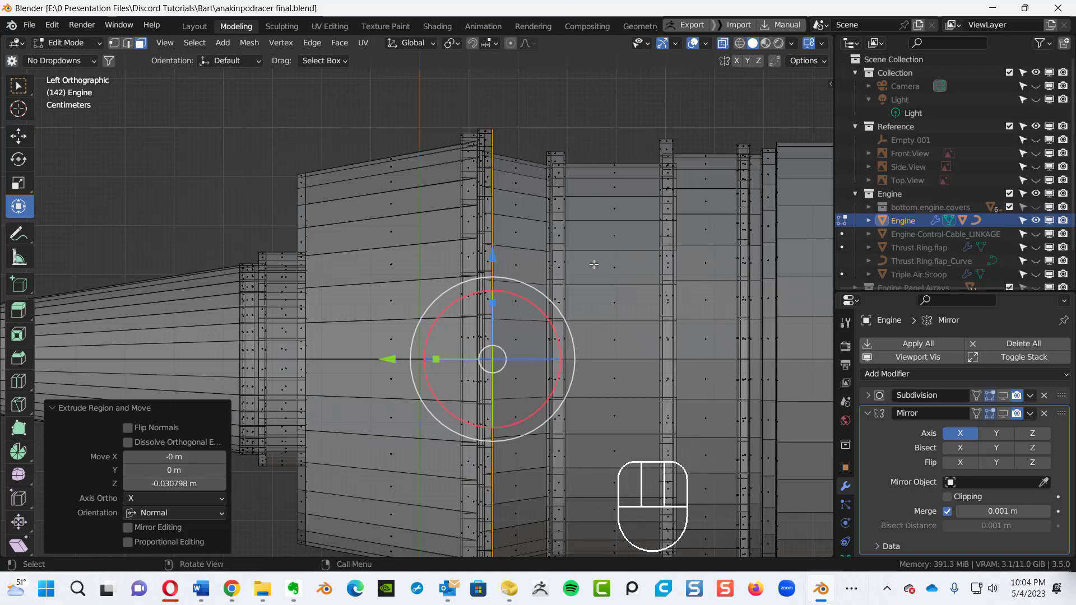
pyautogui.keyDown('alt'); pyautogui.moveTo(597, 247); pyautogui.dragTo(574, 249, button='middle'); pyautogui.keyUp('alt')
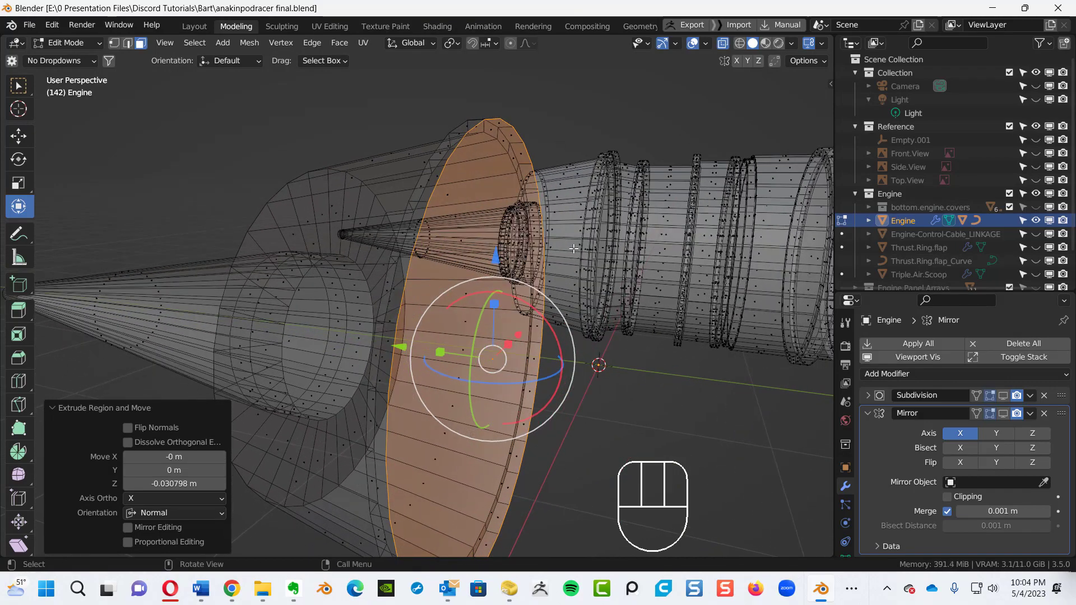
pyautogui.press('i')
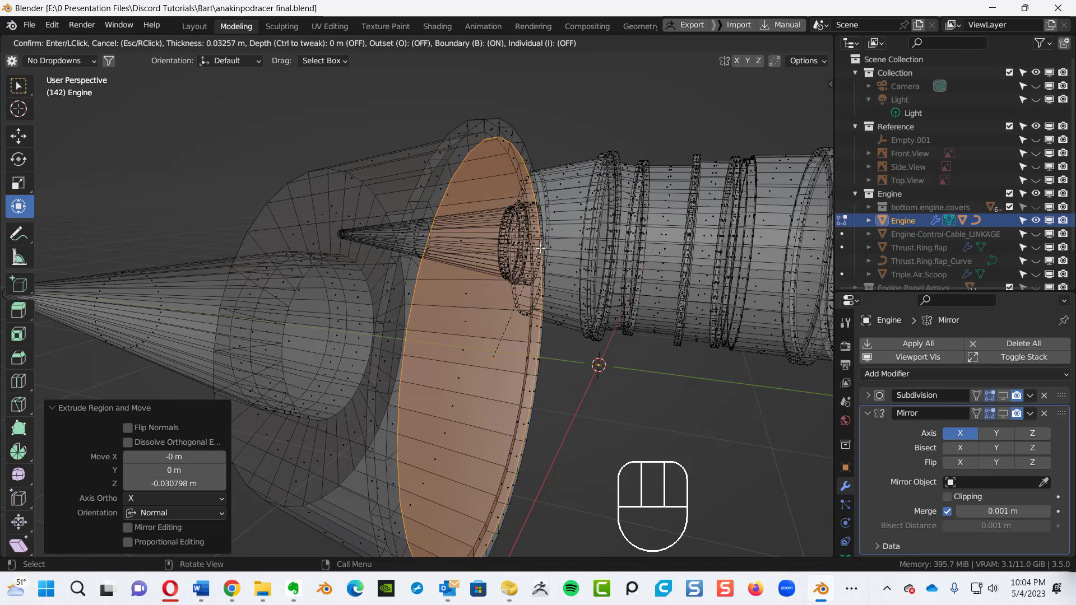
pyautogui.click(540, 247)
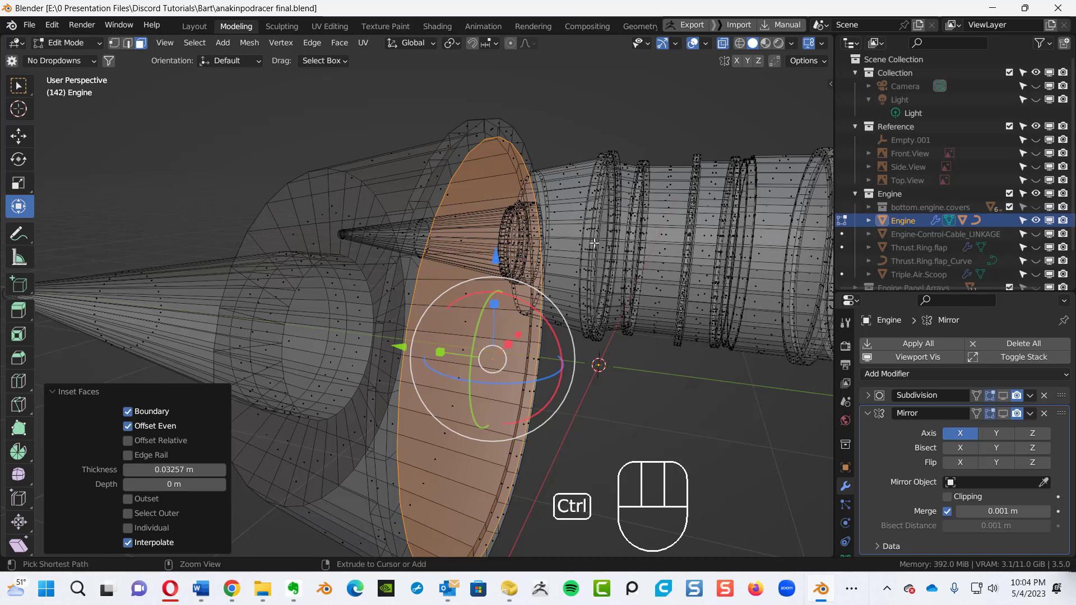
pyautogui.press('ctrl+KP_3')
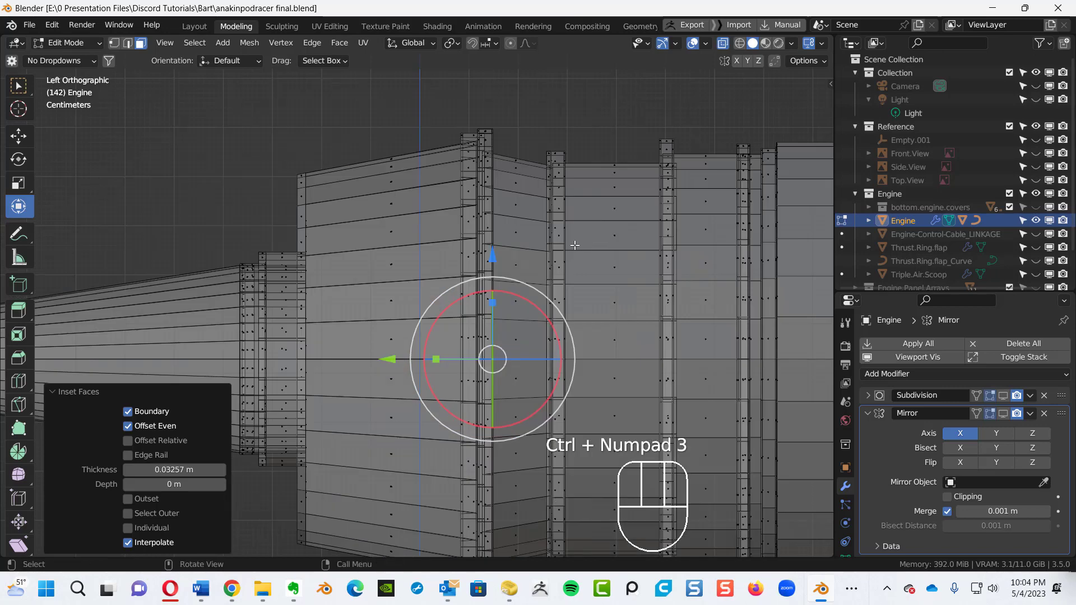
pyautogui.press('s')
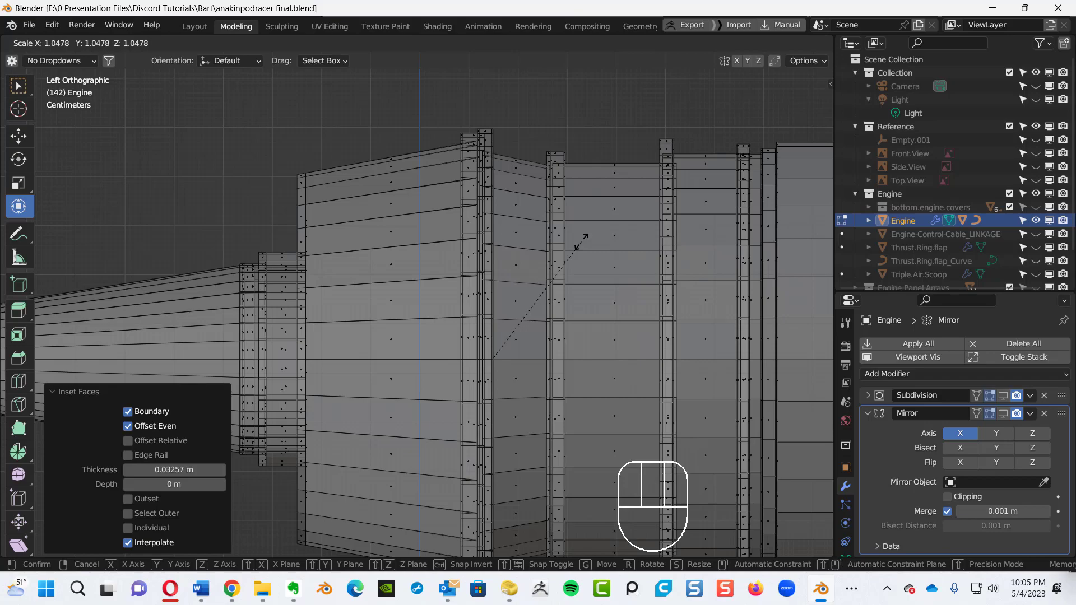
pyautogui.click(581, 242)
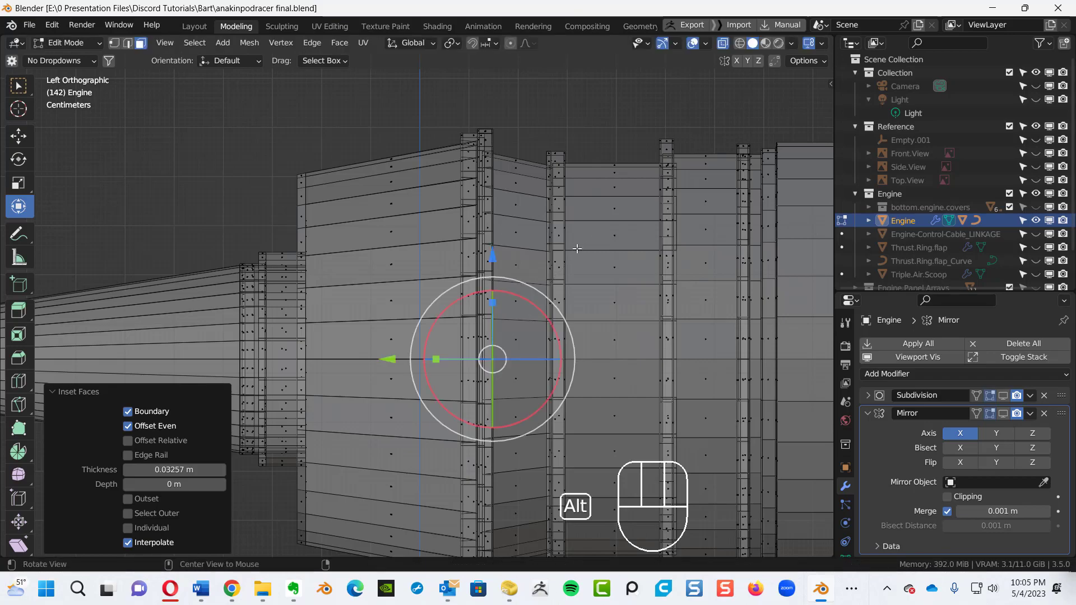
# - In front orthographic view, scale the inset end face by 1.023 to narrow the flange's rim
pyautogui.keyDown('alt'); pyautogui.moveTo(577, 245); pyautogui.dragTo(421, 246, button='middle'); pyautogui.keyUp('alt')
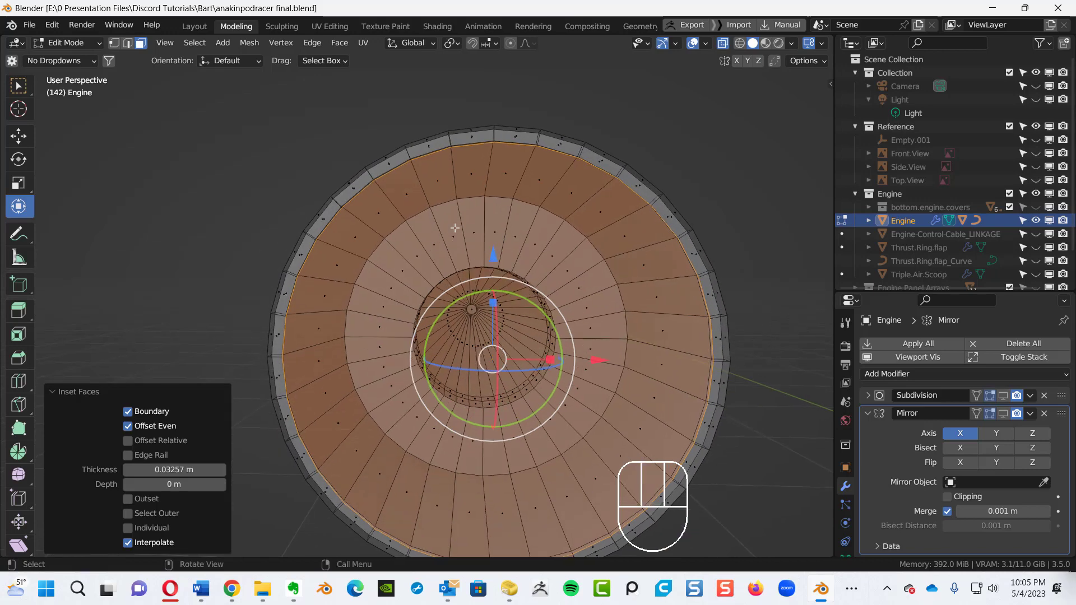
pyautogui.press('KP_1')
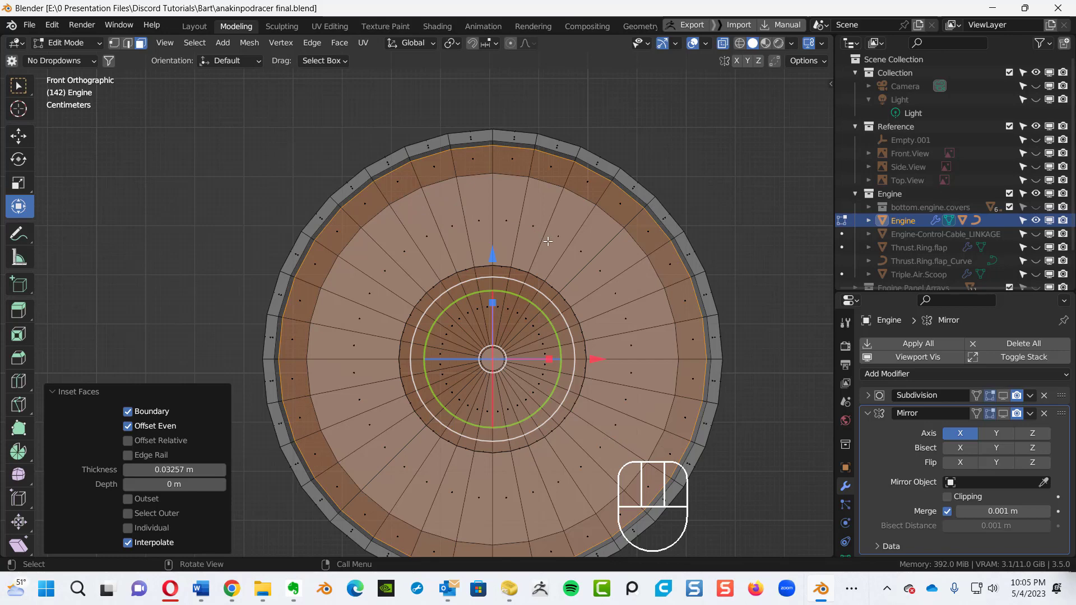
pyautogui.press('s')
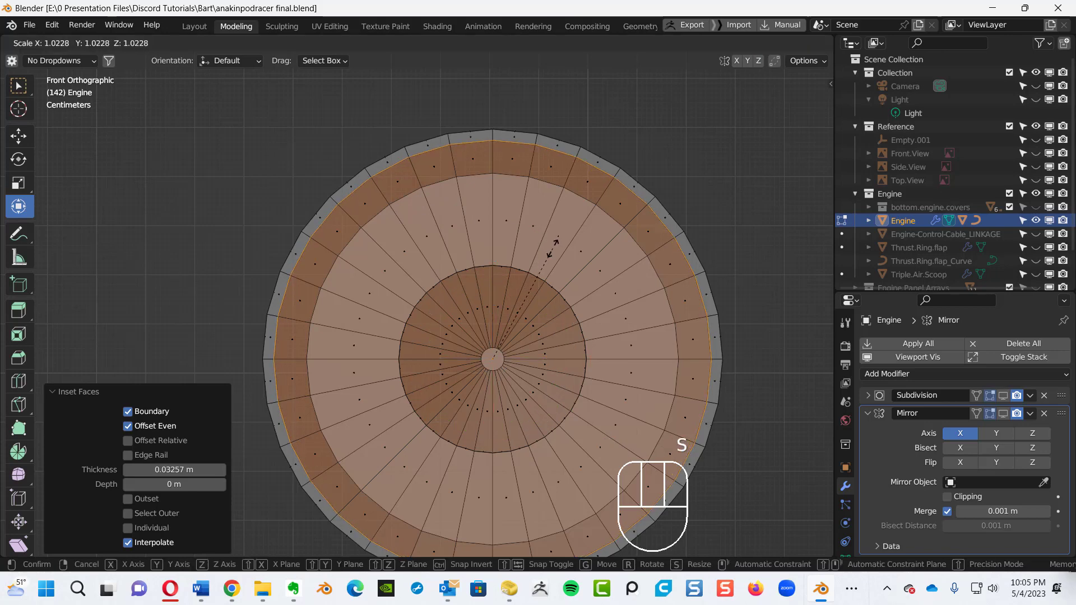
pyautogui.click(552, 247)
# - Check the inset face against the next body section, and extrude it in place with zero offset
pyautogui.keyDown('alt'); pyautogui.moveTo(444, 325); pyautogui.dragTo(714, 266, button='middle'); pyautogui.keyUp('alt')
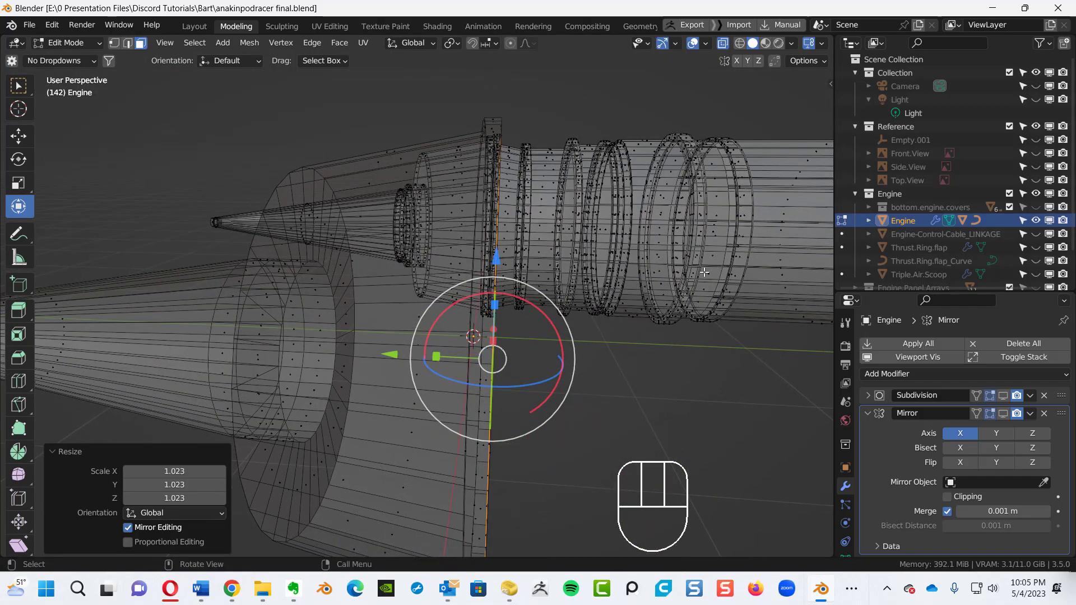
pyautogui.press('ctrl+KP_3')
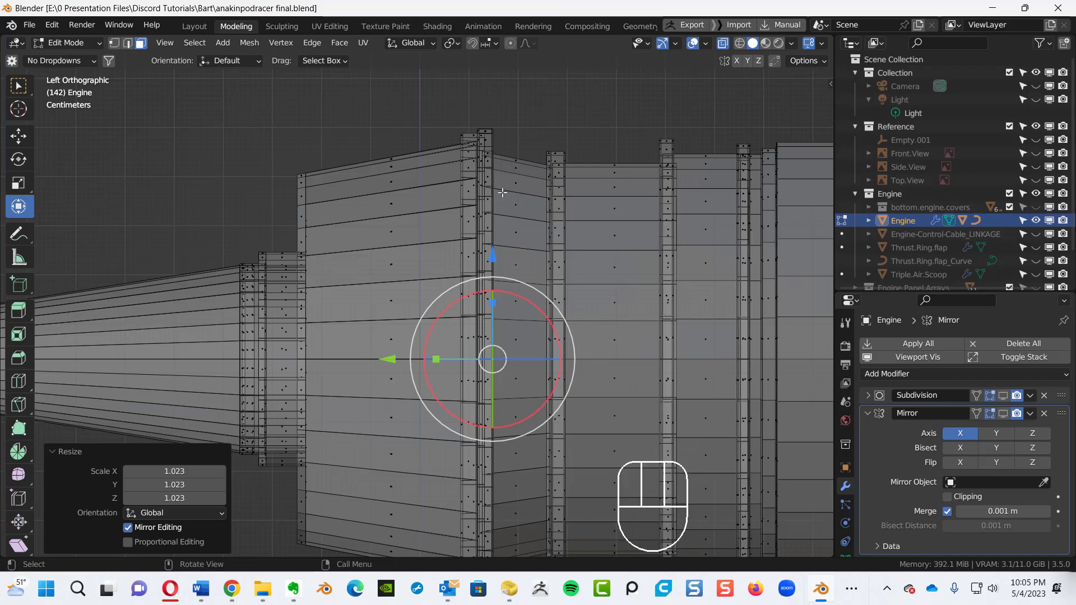
pyautogui.keyDown('alt'); pyautogui.moveTo(533, 192); pyautogui.dragTo(515, 211, button='middle'); pyautogui.keyUp('alt')
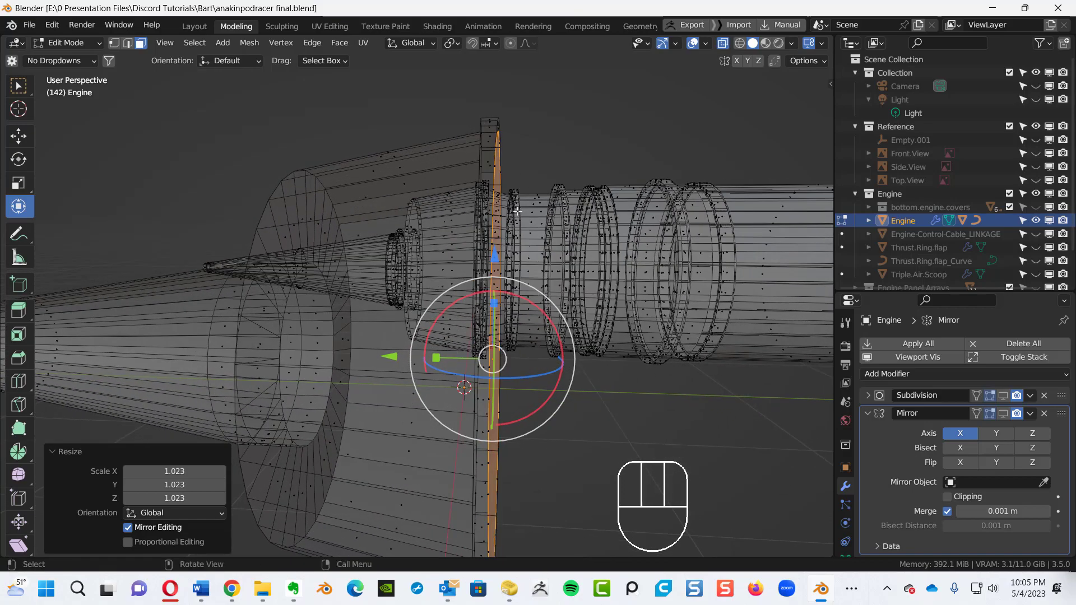
pyautogui.press('ctrl+KP_3')
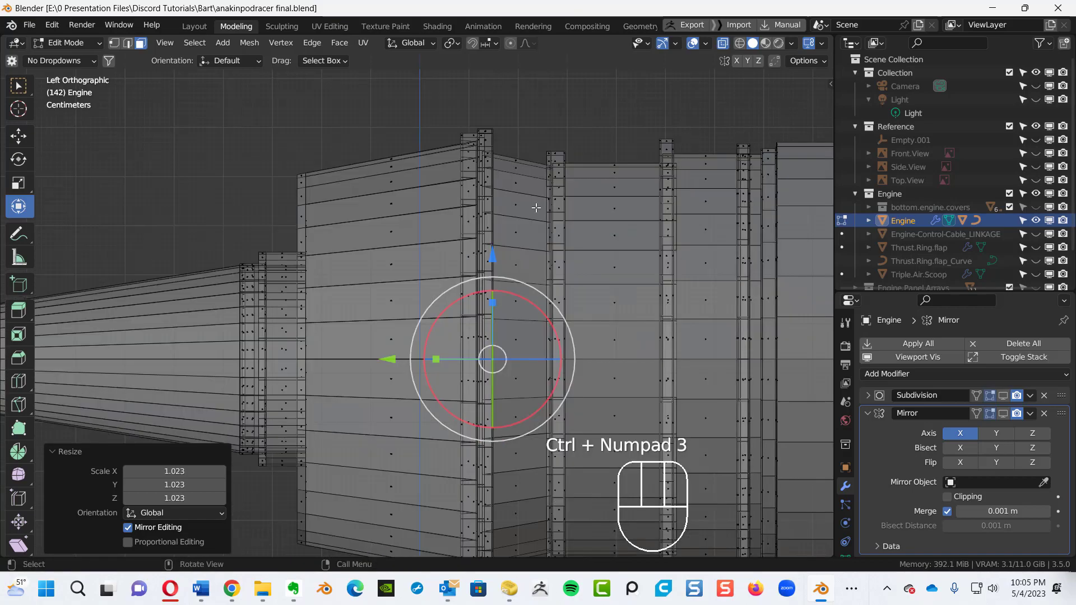
pyautogui.press('e')
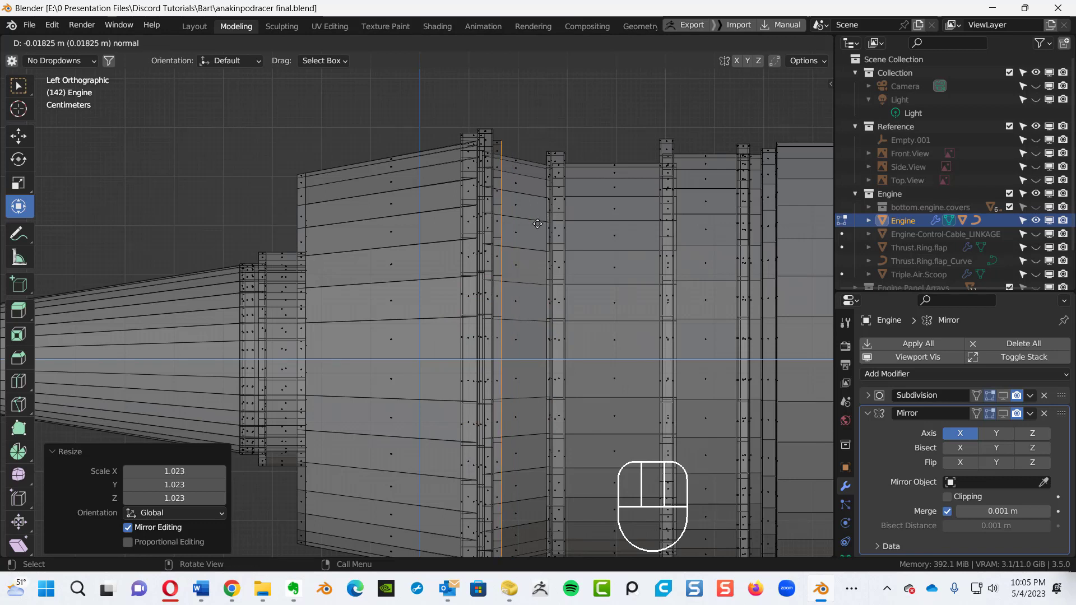
pyautogui.rightClick(538, 223)
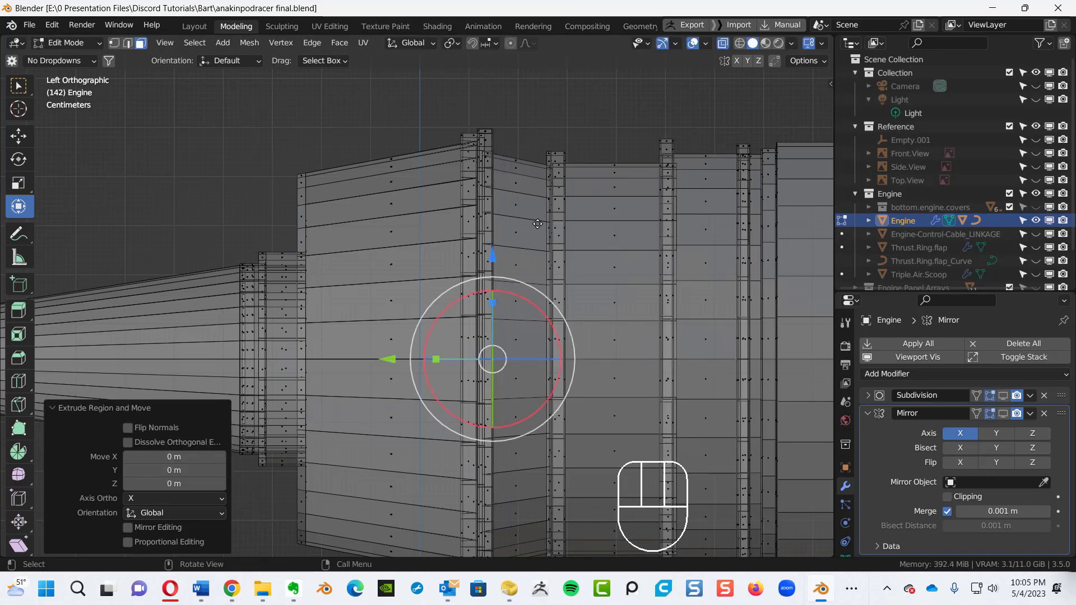
pyautogui.moveTo(537, 228)
pyautogui.keyDown('alt'); pyautogui.mouseDown(button='middle')
pyautogui.moveTo(563, 218)
pyautogui.moveTo(526, 225)
pyautogui.mouseUp(button='middle'); pyautogui.keyUp('alt')
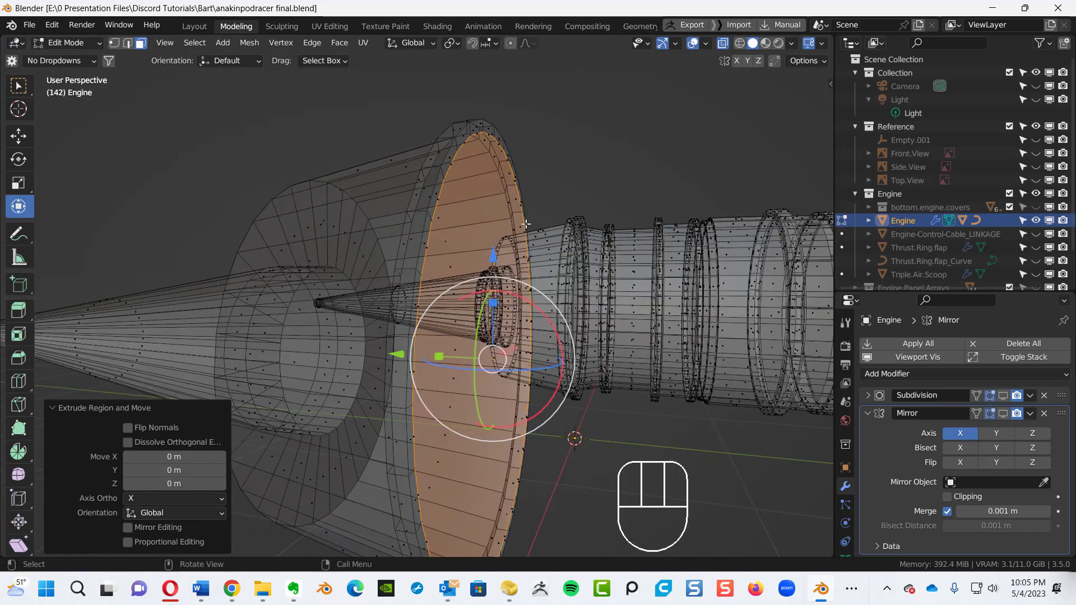
# - Scale the end face by 0.932 and, in left orthographic view, extrude it -0.11863 m along its normal to the next flange
pyautogui.press('s')
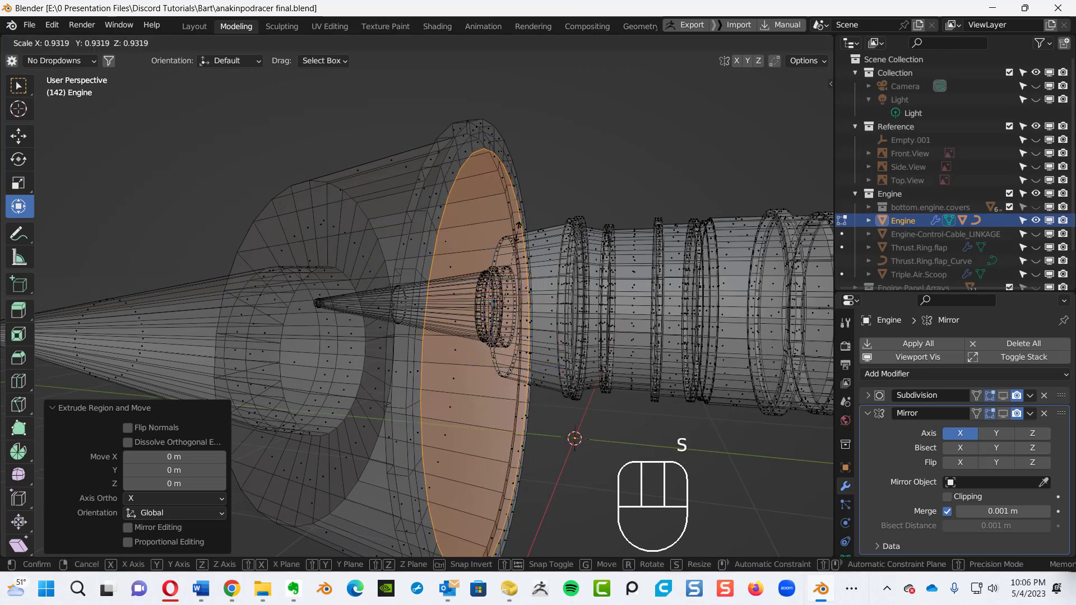
pyautogui.click(538, 226)
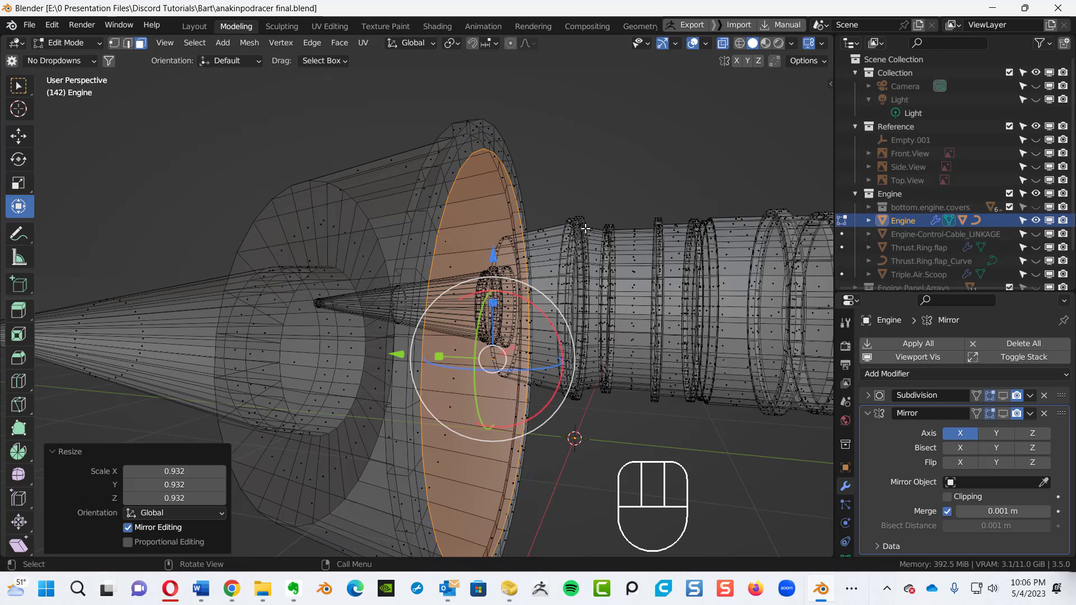
pyautogui.press('ctrl')
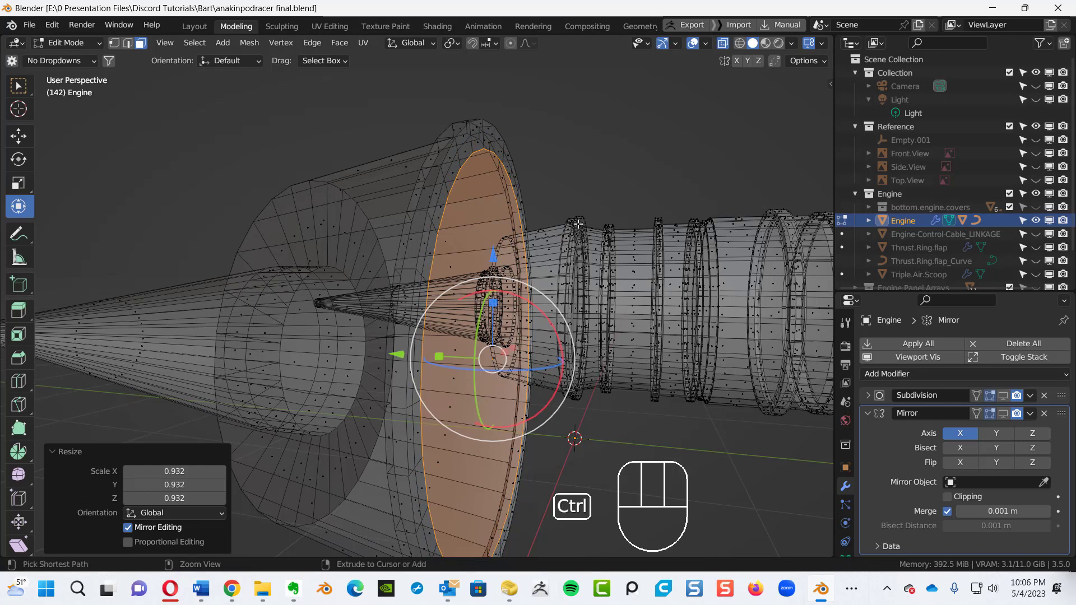
pyautogui.press('ctrl+KP_3')
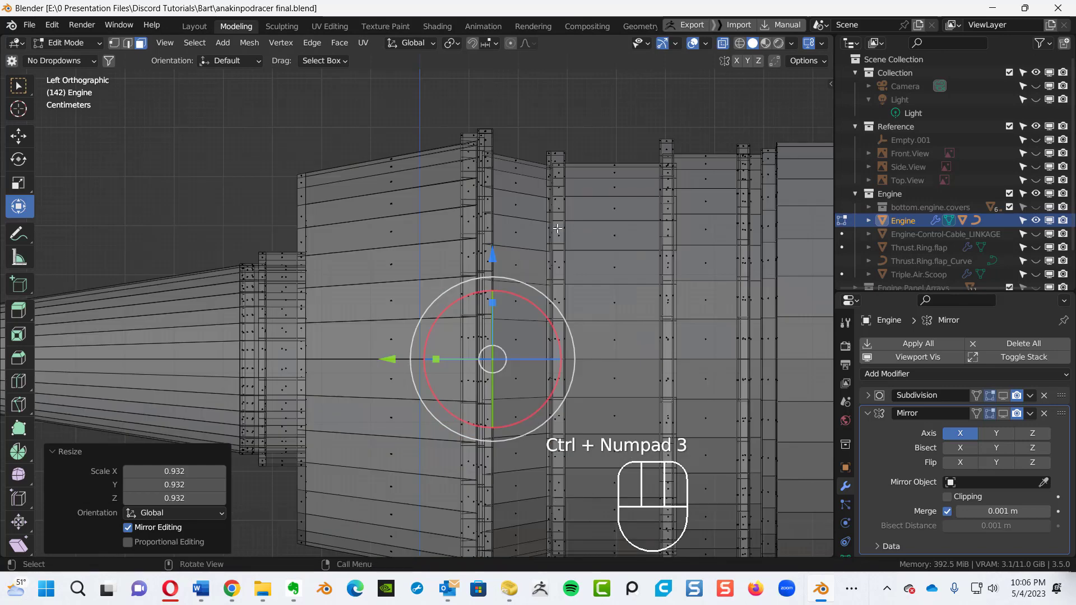
pyautogui.press('e')
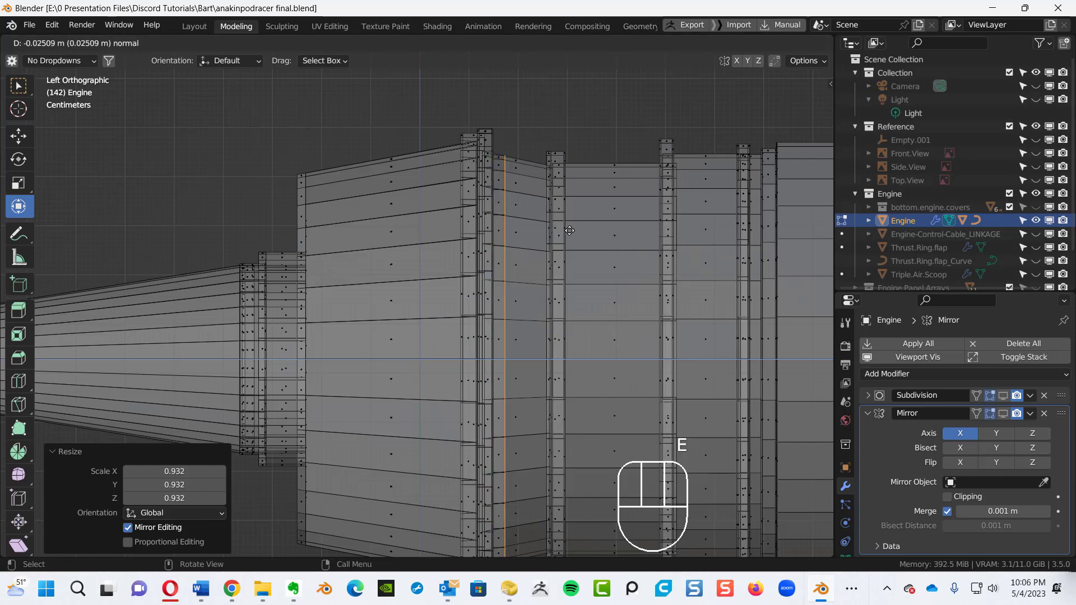
pyautogui.click(616, 249)
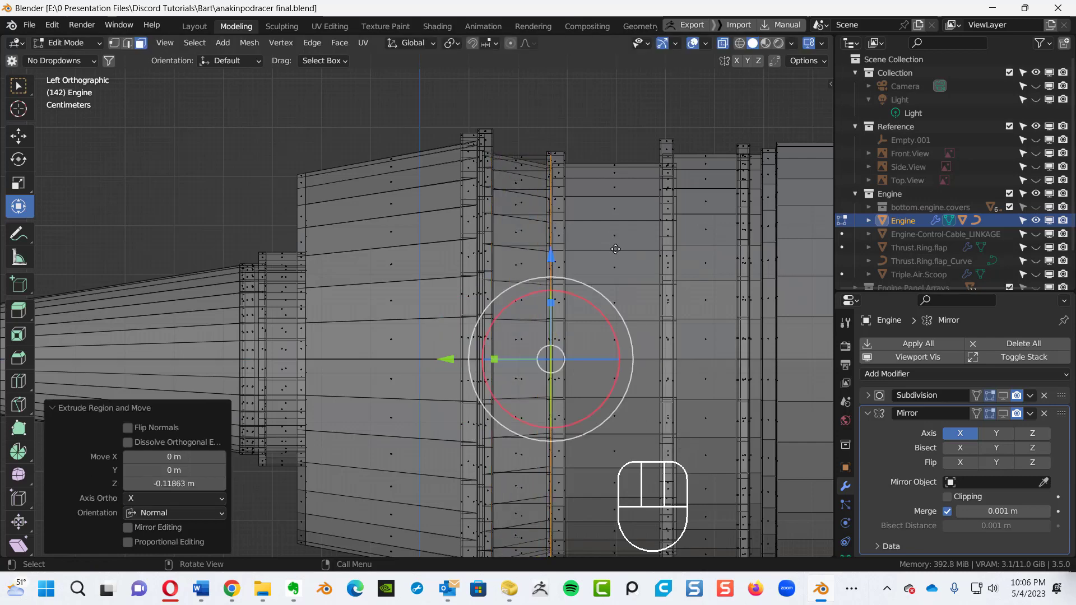
# - Scale the extruded end face by 0.941 so the short section tapers to match the existing body's profile at the flange
pyautogui.keyDown('ctrl'); pyautogui.keyDown('alt'); pyautogui.moveTo(566, 162); pyautogui.dragTo(528, 268, button='middle'); pyautogui.keyUp('alt'); pyautogui.keyUp('ctrl')
pyautogui.keyDown('ctrl'); pyautogui.keyDown('alt'); pyautogui.moveTo(498, 202); pyautogui.dragTo(537, 172, button='middle'); pyautogui.keyUp('alt'); pyautogui.keyUp('ctrl')
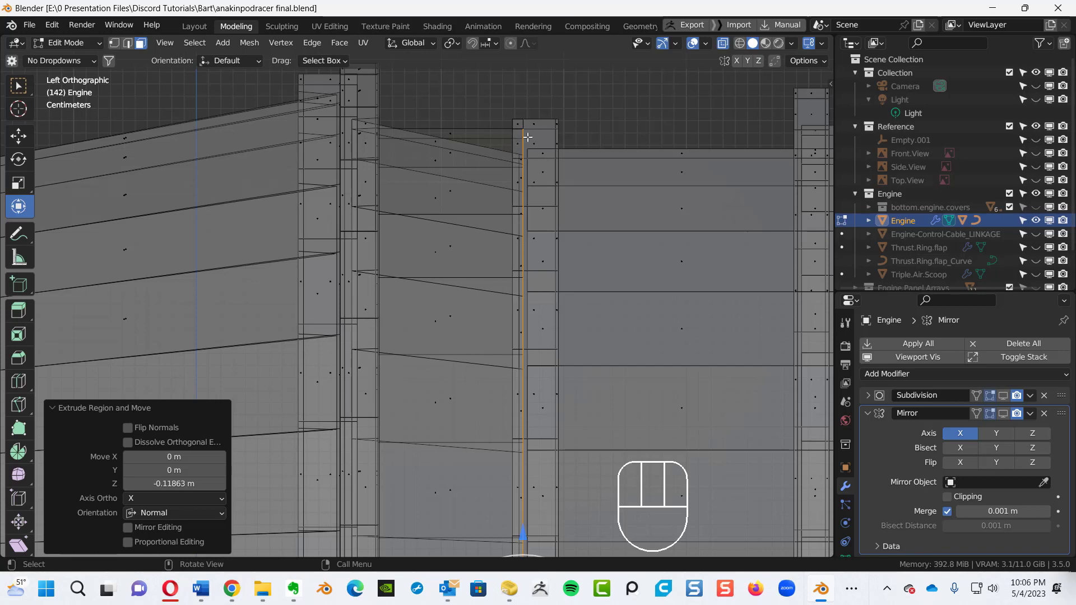
pyautogui.keyDown('ctrl'); pyautogui.keyDown('alt'); pyautogui.moveTo(602, 143); pyautogui.dragTo(584, 187, button='middle'); pyautogui.keyUp('alt'); pyautogui.keyUp('ctrl')
pyautogui.press('s')
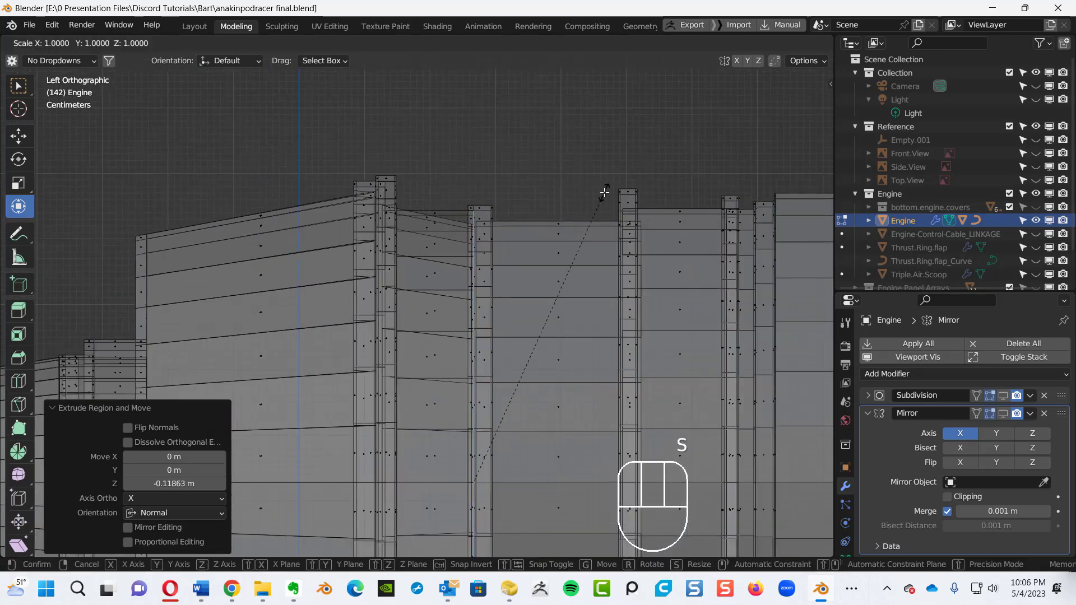
pyautogui.click(564, 197)
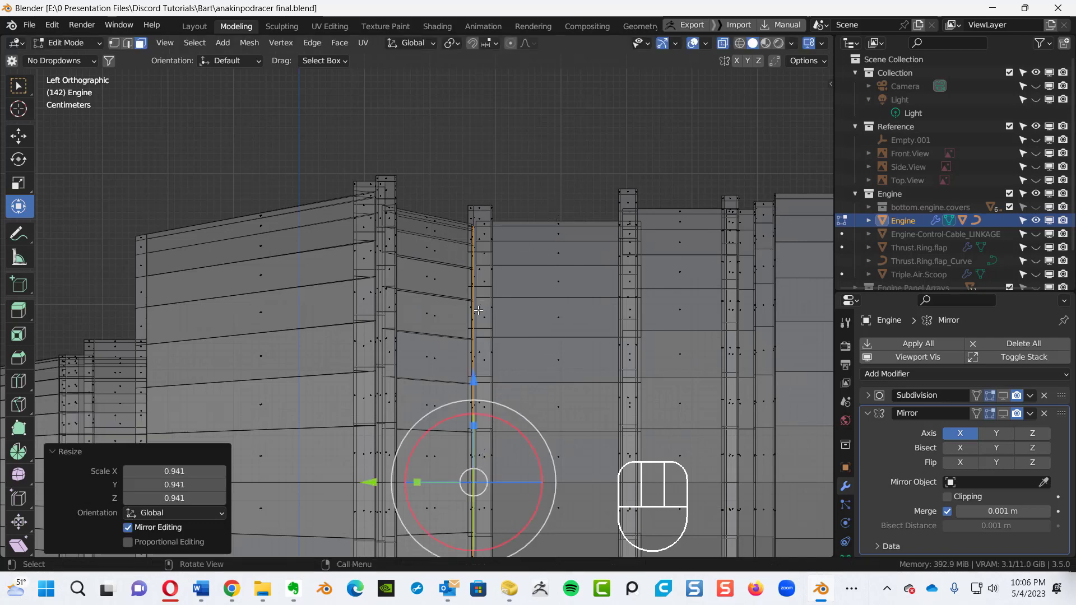
# - Extrude the tapered section's end face in place and scale it by 1.080 to the flange's outer diameter
pyautogui.press('e')
pyautogui.rightClick(519, 277)
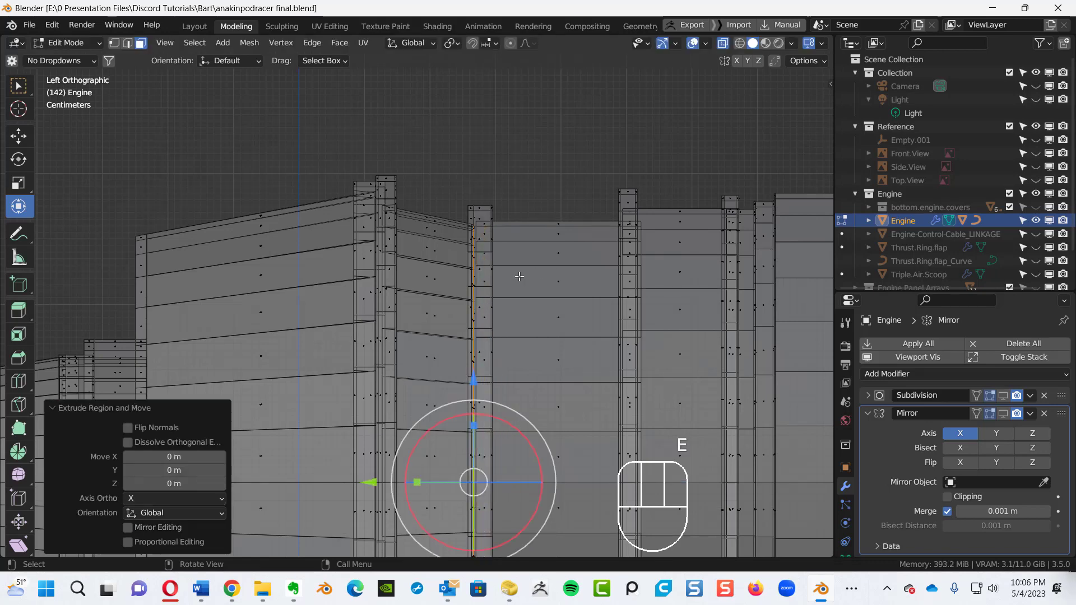
pyautogui.press('s')
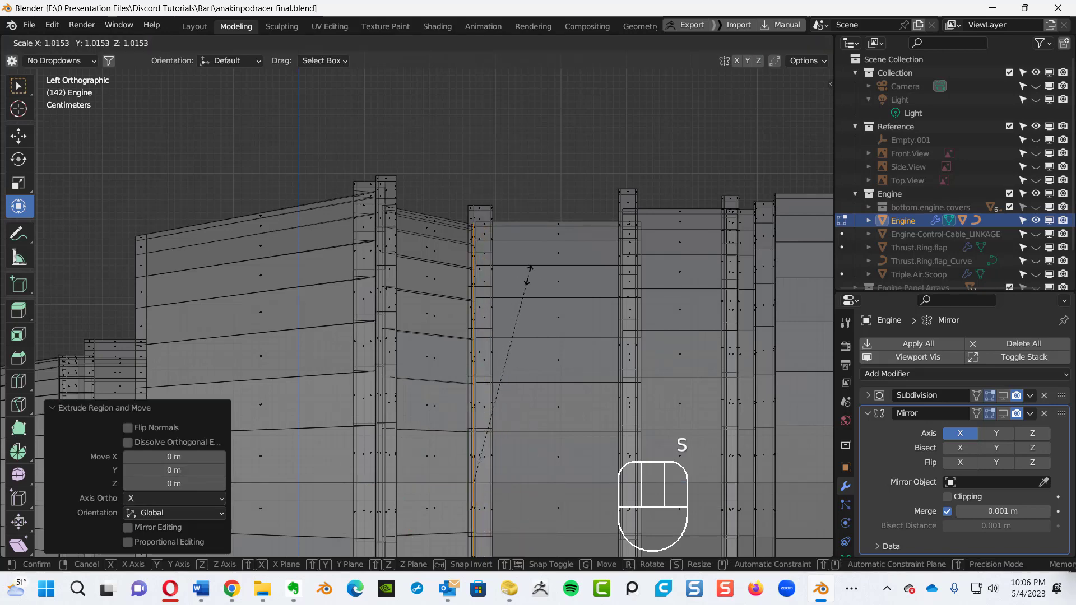
pyautogui.click(568, 275)
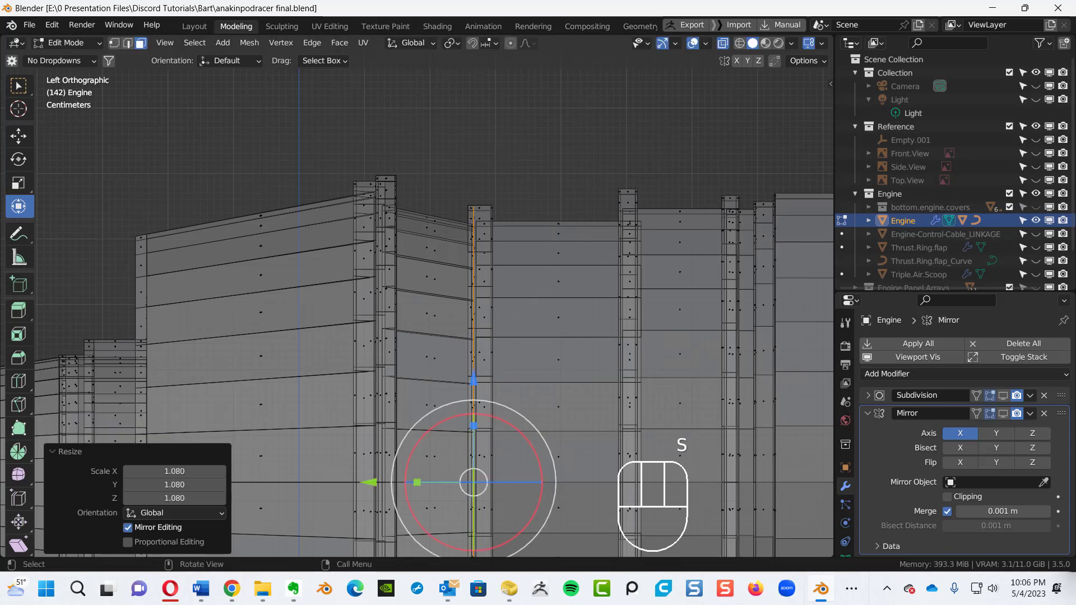
# - Extrude the flange face -0.028236 m along its normal and inset the resulting end face by 0.0114 m
pyautogui.press('e')
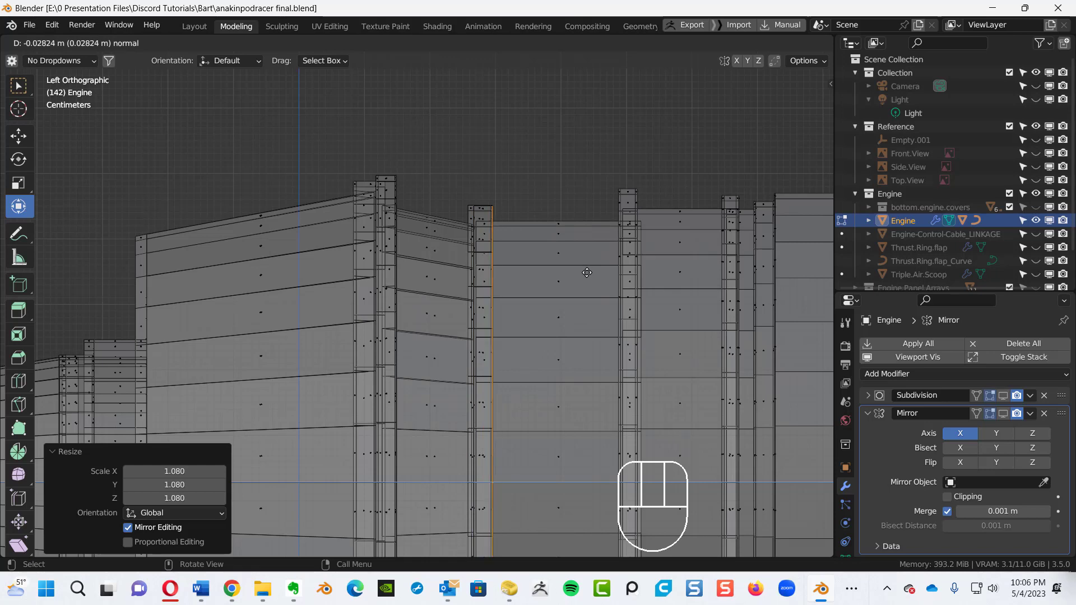
pyautogui.click(587, 272)
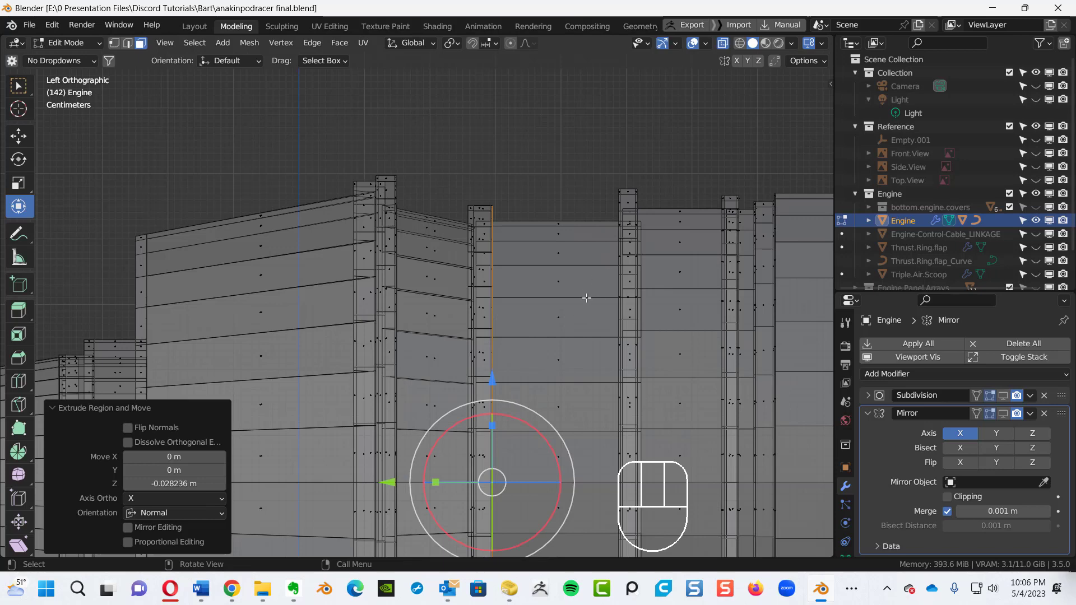
pyautogui.press('i')
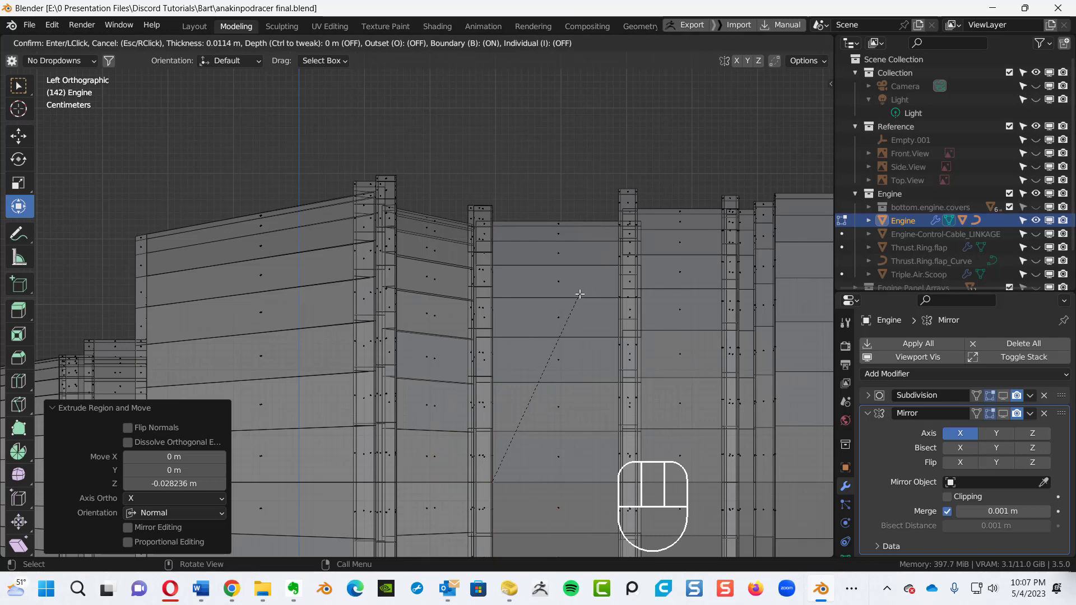
pyautogui.click(580, 294)
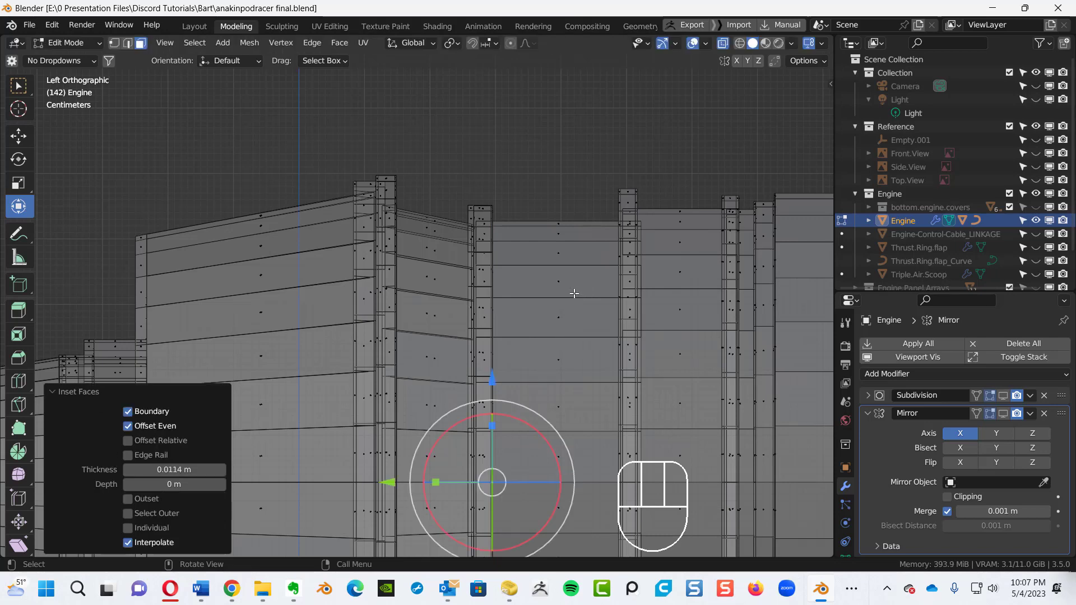
# - Extrude the inset face -0.026525 m along its normal, grow the selection to the new band and scale it by 0.966
pyautogui.press('e')
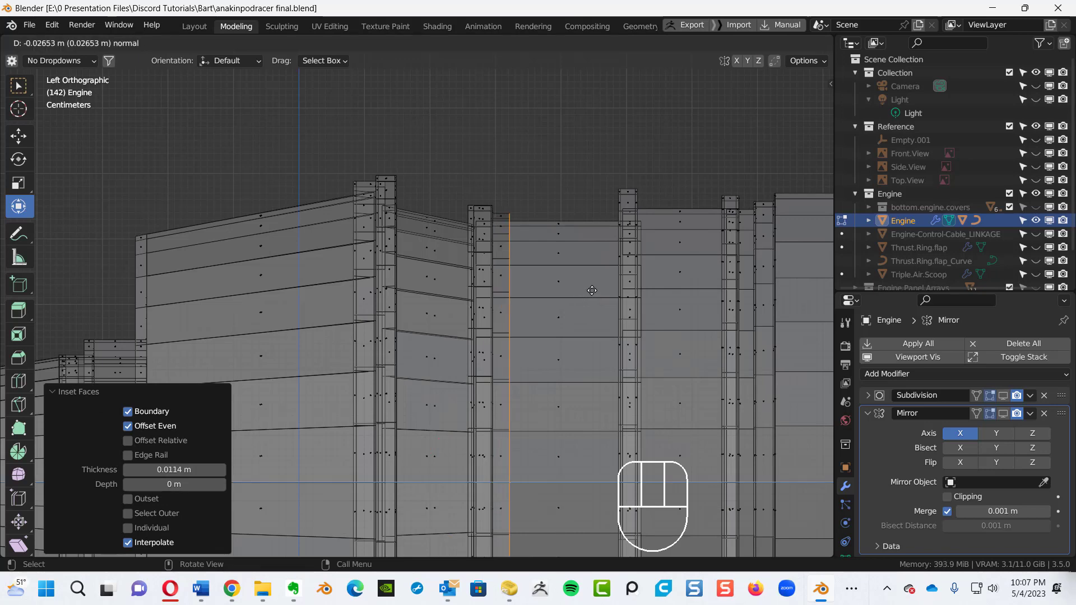
pyautogui.click(592, 290)
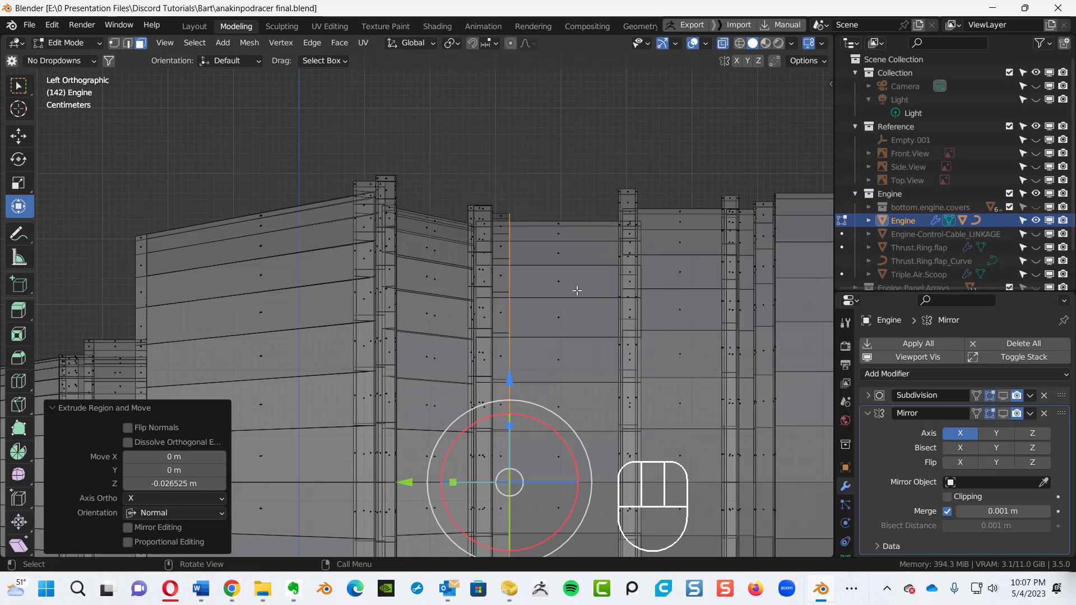
pyautogui.press('ctrl+KP_Add')
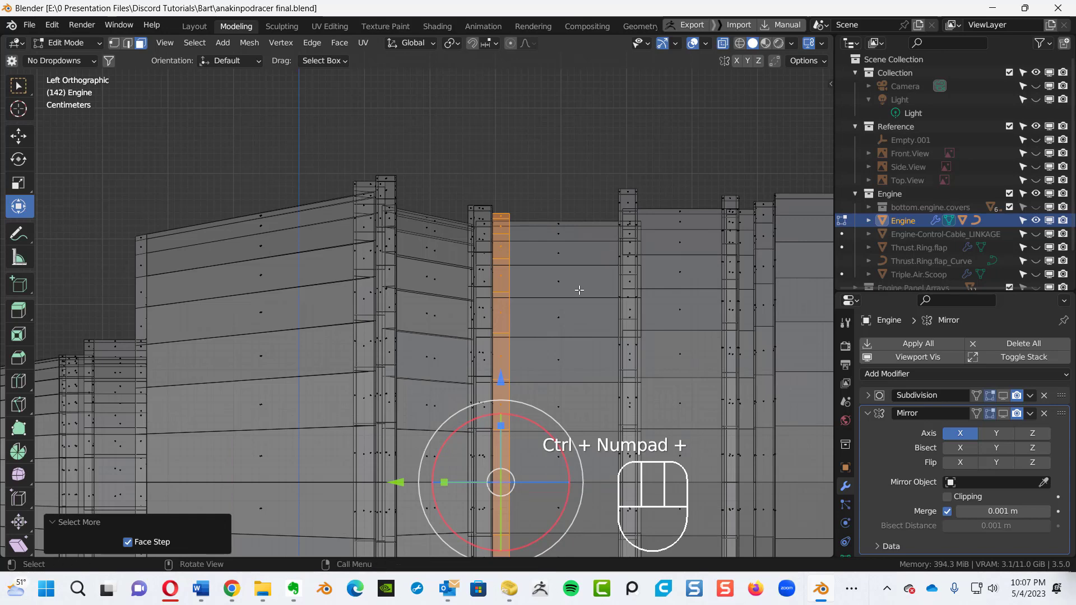
pyautogui.press('s')
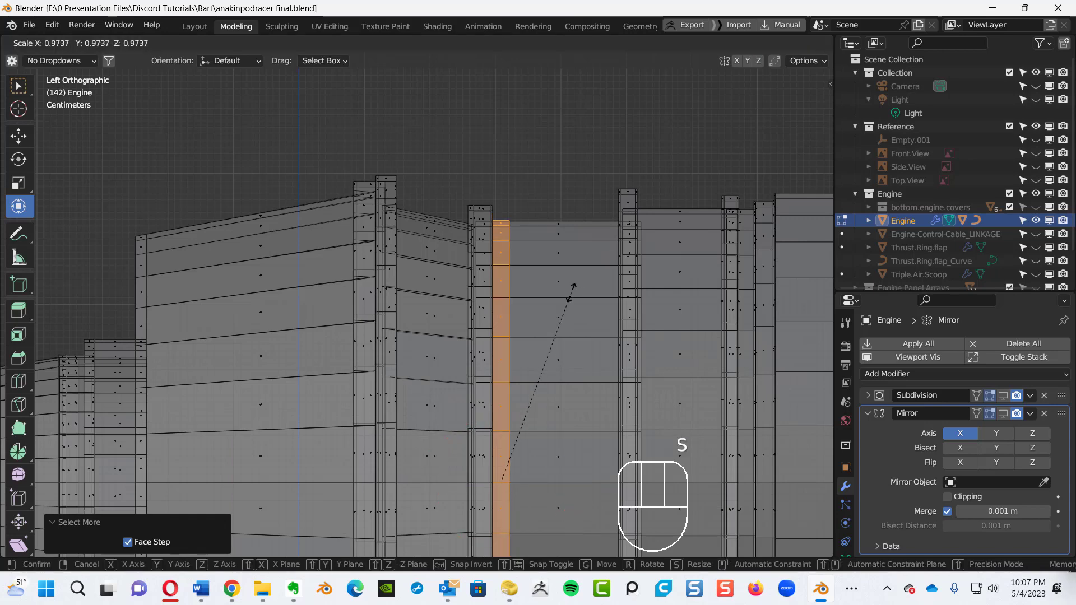
pyautogui.click(567, 291)
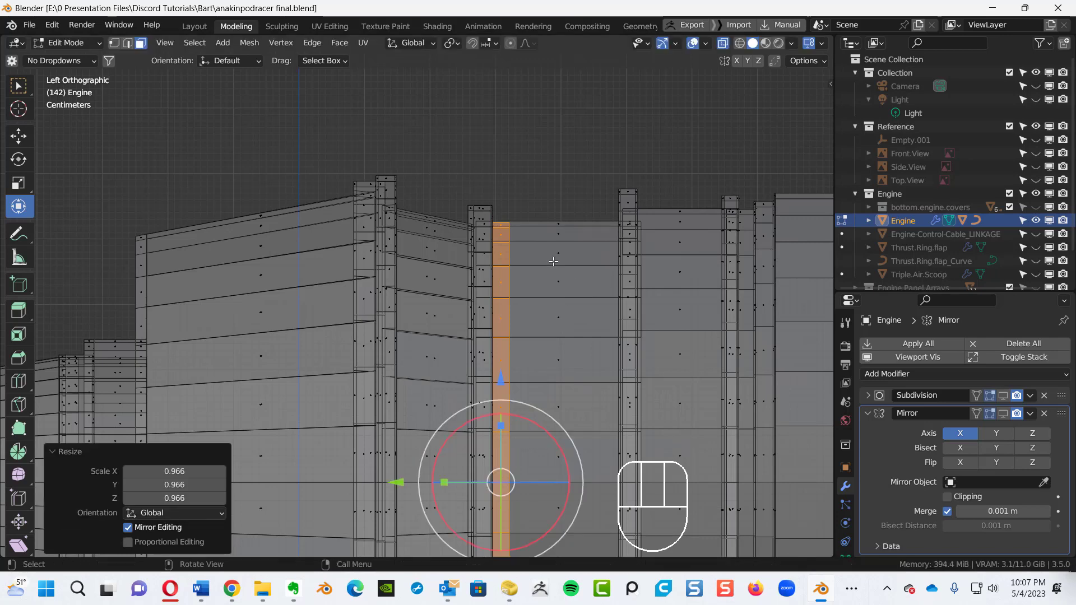
# - Select only the new band's end face and, in left orthographic view, move it -0.17033 m along Y to the following flange
pyautogui.hotkey('ctrl', 'alt')
pyautogui.keyDown('ctrl'); pyautogui.keyDown('alt'); pyautogui.moveTo(559, 258); pyautogui.dragTo(499, 325, button='middle'); pyautogui.keyUp('alt'); pyautogui.keyUp('ctrl')
pyautogui.keyDown('alt'); pyautogui.keyDown('shift'); pyautogui.moveTo(498, 304); pyautogui.dragTo(483, 210, button='middle'); pyautogui.keyUp('shift'); pyautogui.keyUp('alt')
pyautogui.moveTo(505, 130); pyautogui.dragTo(455, 536)
pyautogui.click(493, 160)
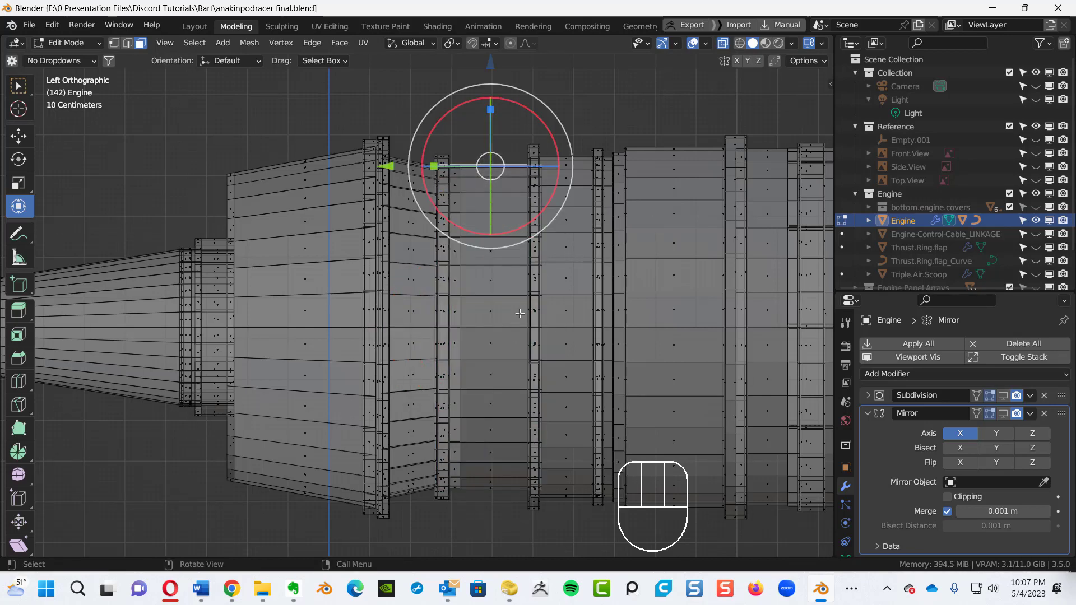
pyautogui.keyDown('alt'); pyautogui.moveTo(520, 314); pyautogui.dragTo(488, 325, button='middle'); pyautogui.keyUp('alt')
pyautogui.keyDown('alt'); pyautogui.moveTo(294, 374); pyautogui.dragTo(261, 382, button='middle'); pyautogui.keyUp('alt')
pyautogui.press('3')
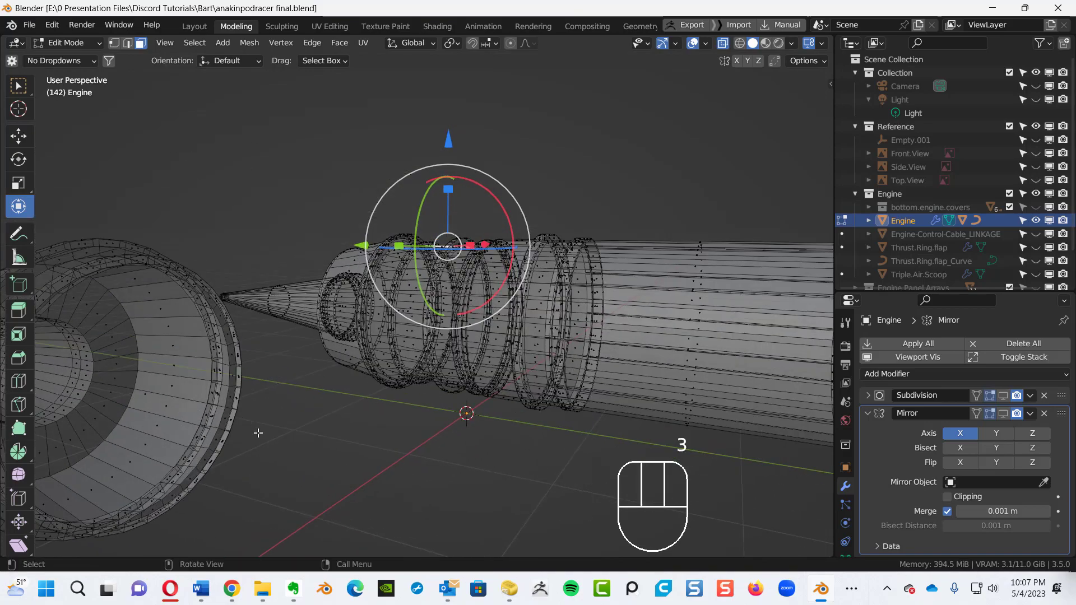
pyautogui.keyDown('alt'); pyautogui.keyDown('shift'); pyautogui.moveTo(259, 469); pyautogui.dragTo(286, 429, button='middle'); pyautogui.keyUp('shift'); pyautogui.keyUp('alt')
pyautogui.keyDown('shift'); pyautogui.moveTo(447, 350); pyautogui.dragTo(462, 350, button='middle'); pyautogui.keyUp('shift')
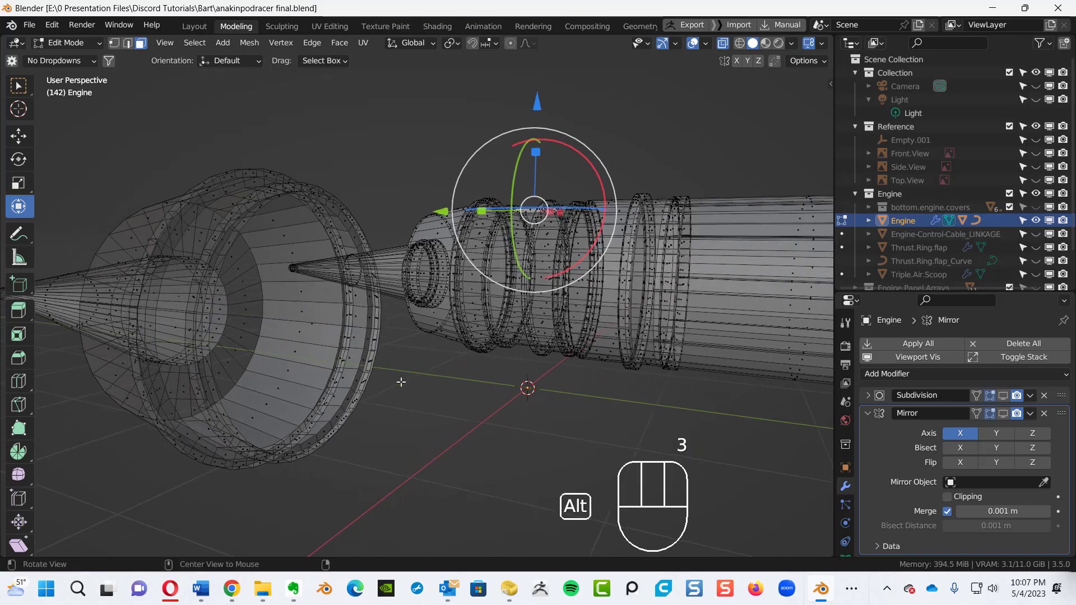
pyautogui.click(317, 312)
pyautogui.keyDown('alt'); pyautogui.moveTo(312, 315); pyautogui.dragTo(465, 402, button='middle'); pyautogui.keyUp('alt')
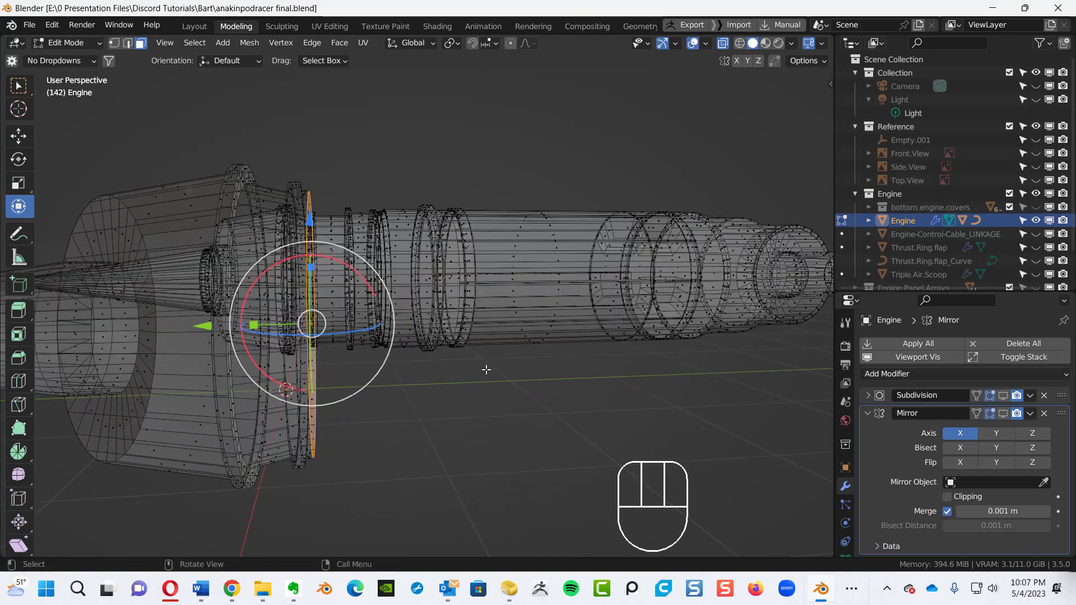
pyautogui.press('ctrl')
pyautogui.press('ctrl+KP_3')
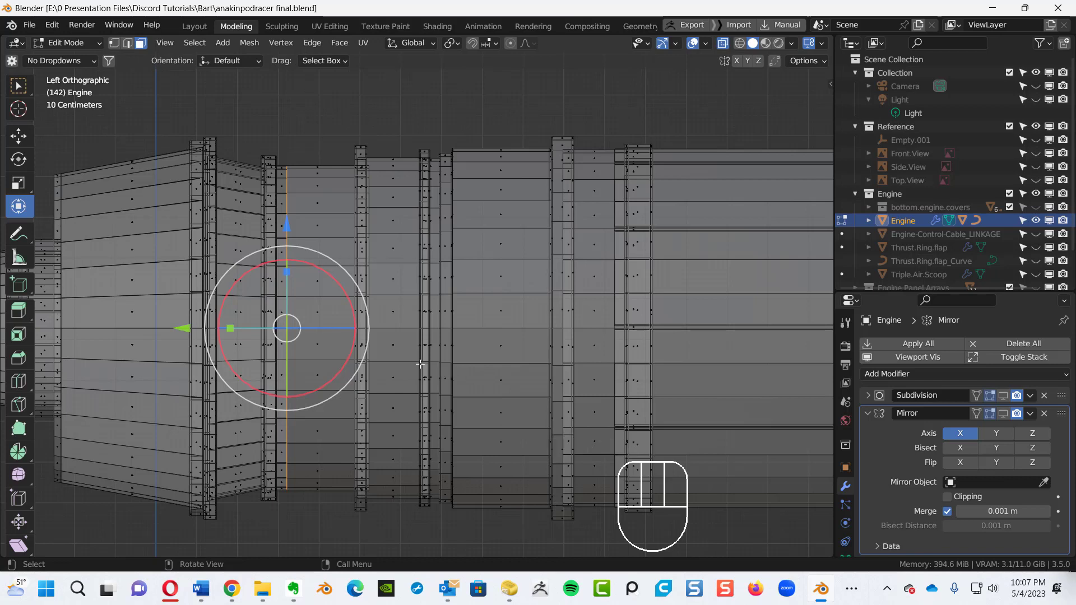
pyautogui.moveTo(193, 328); pyautogui.dragTo(262, 331)
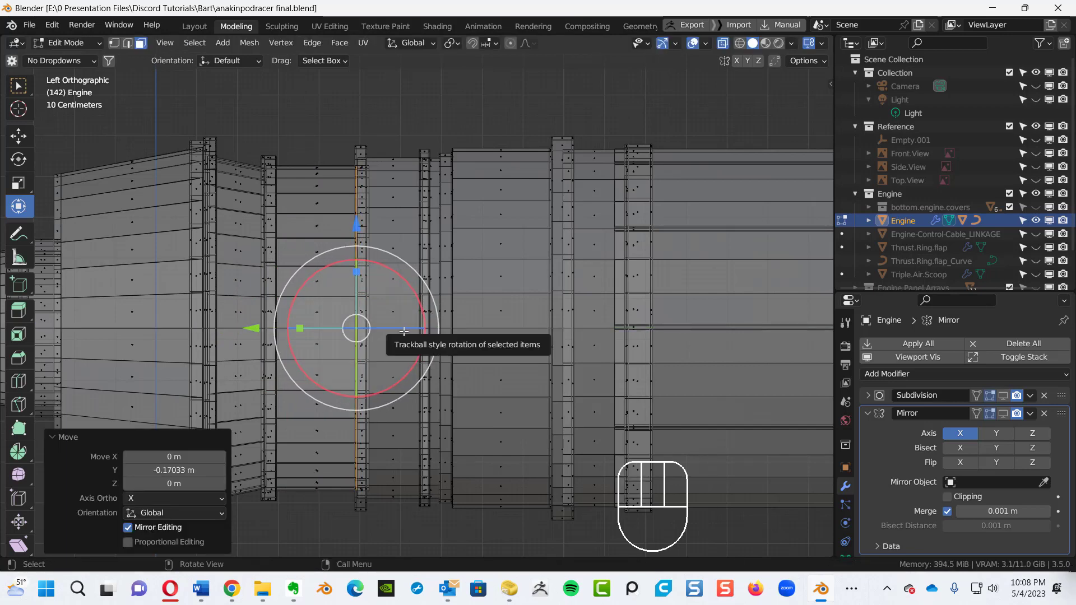
# - Extrude the lengthened section's end face in place and scale it by 1.134 to the outer diameter of the following flange
pyautogui.press('e')
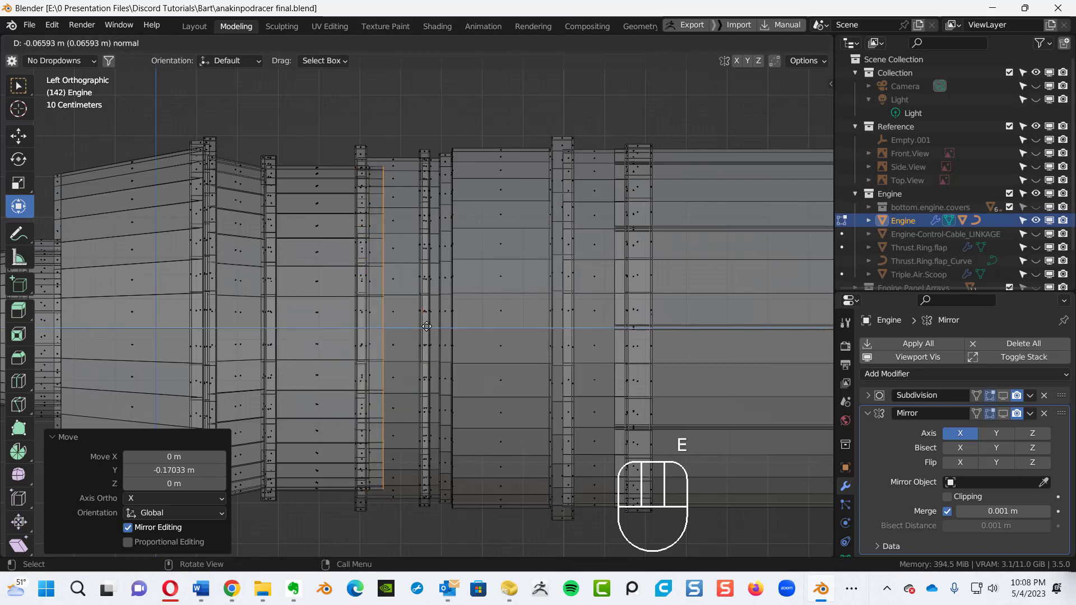
pyautogui.rightClick(407, 330)
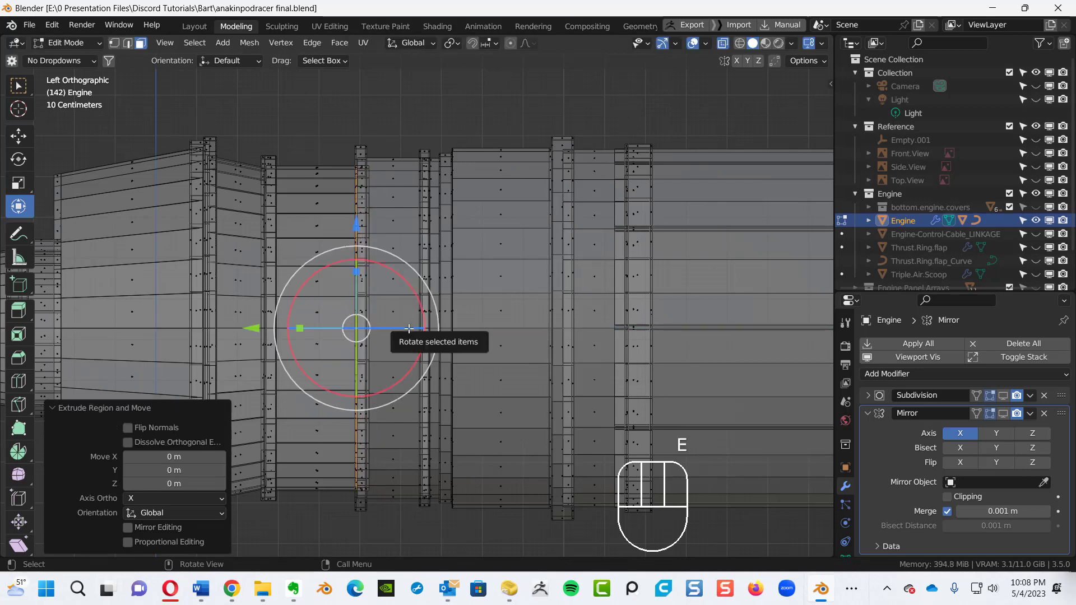
pyautogui.press('s')
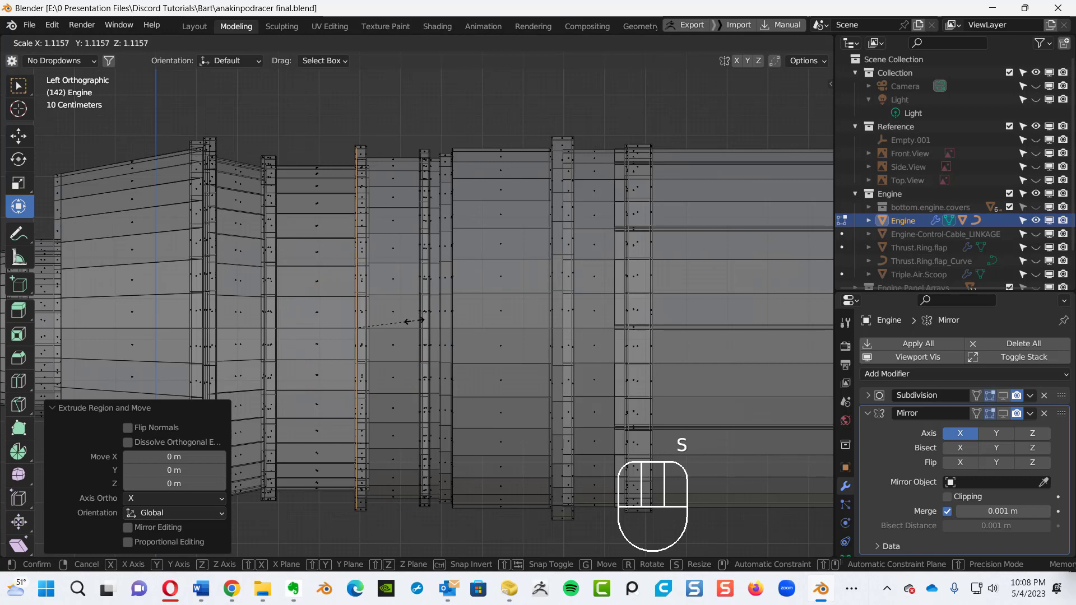
pyautogui.click(413, 318)
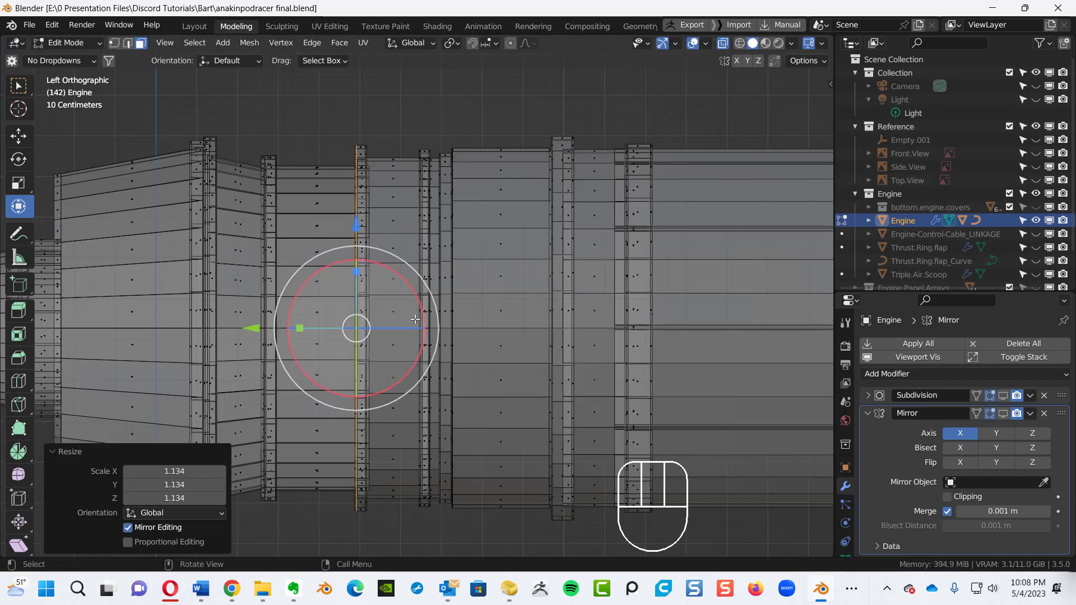
# - Extrude the scaled flange face -0.026099 m along its normal and inset the resulting end face by 0.05337 m
pyautogui.press('e')
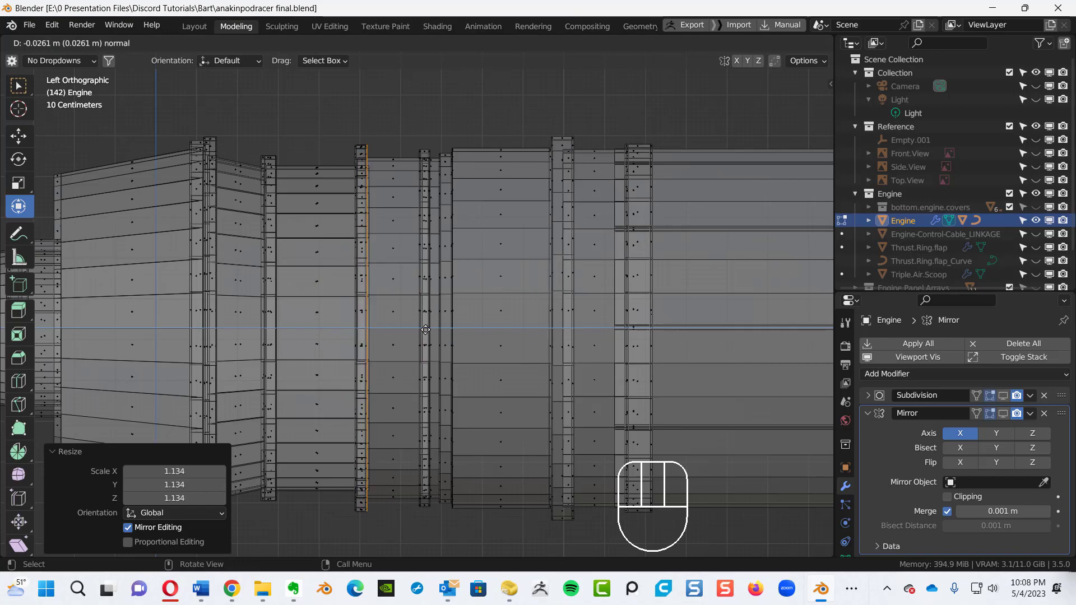
pyautogui.click(425, 329)
pyautogui.moveTo(491, 311); pyautogui.dragTo(342, 327, button='middle')
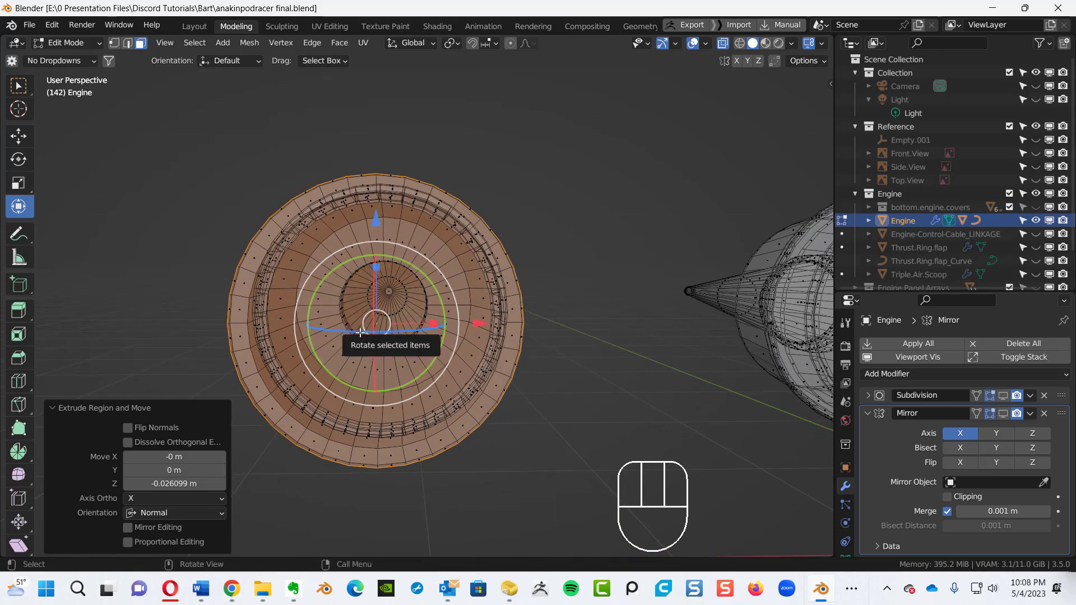
pyautogui.press('KP_1')
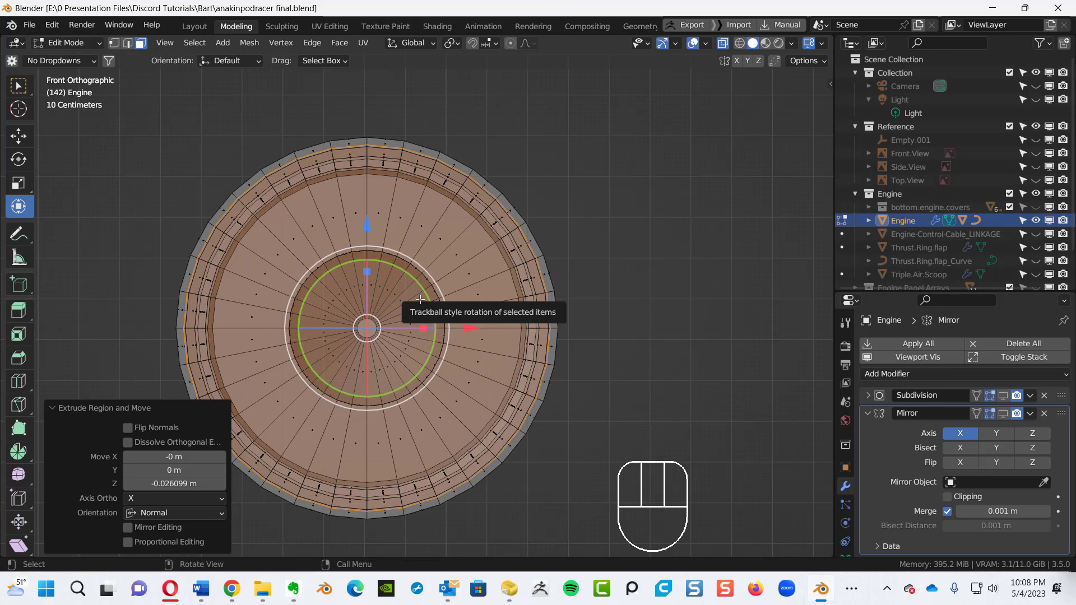
pyautogui.press('i')
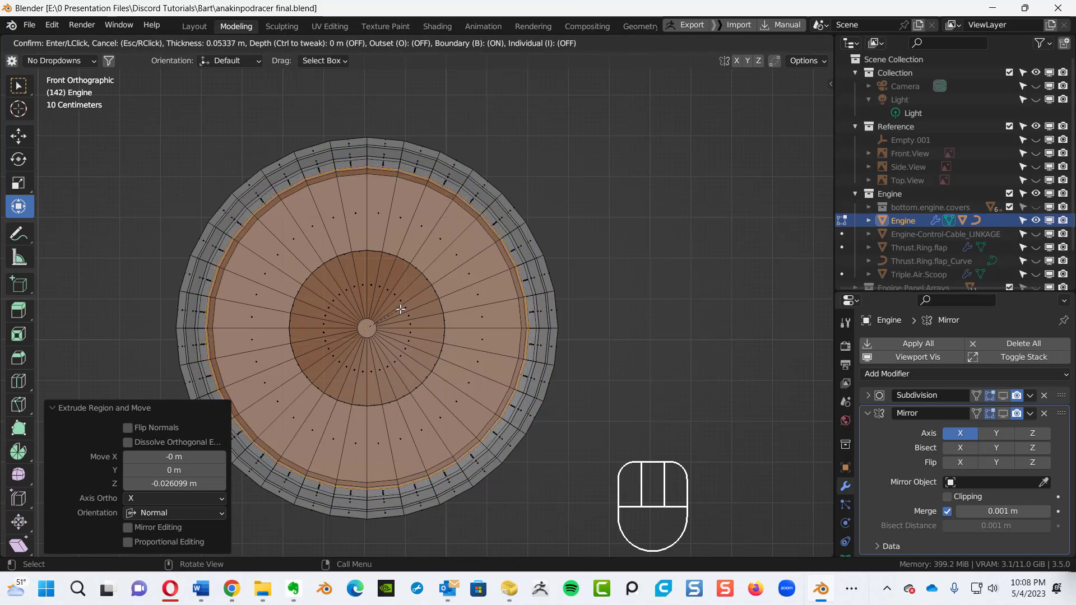
pyautogui.click(463, 321)
# - Extrude the inset end face -0.11637 m along its normal to form the body section leading to the following flange
pyautogui.moveTo(491, 335); pyautogui.dragTo(577, 323, button='middle')
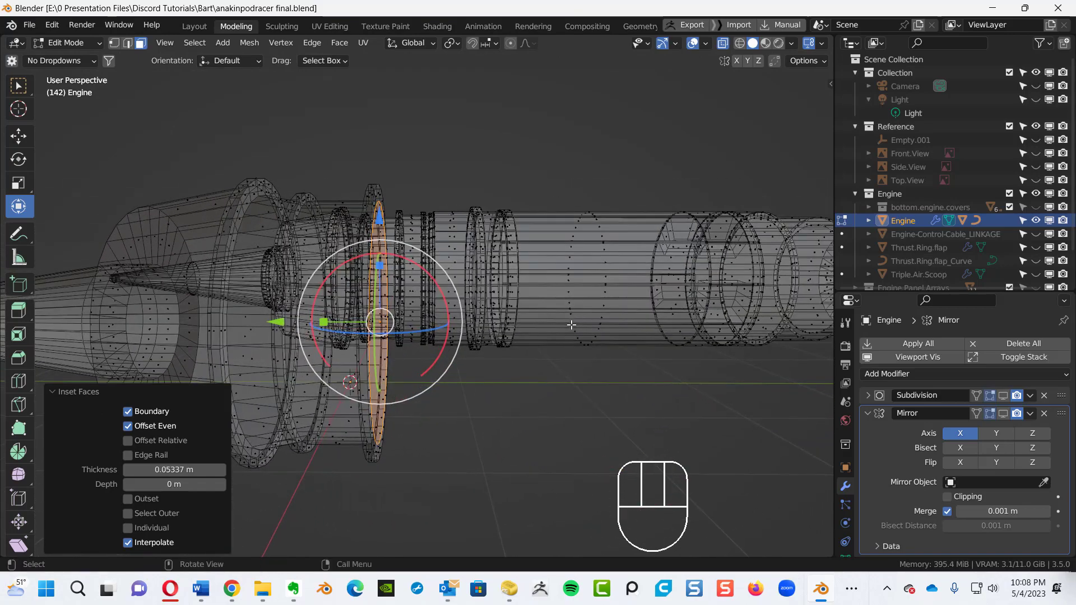
pyautogui.press('ctrl')
pyautogui.press('ctrl+KP_3')
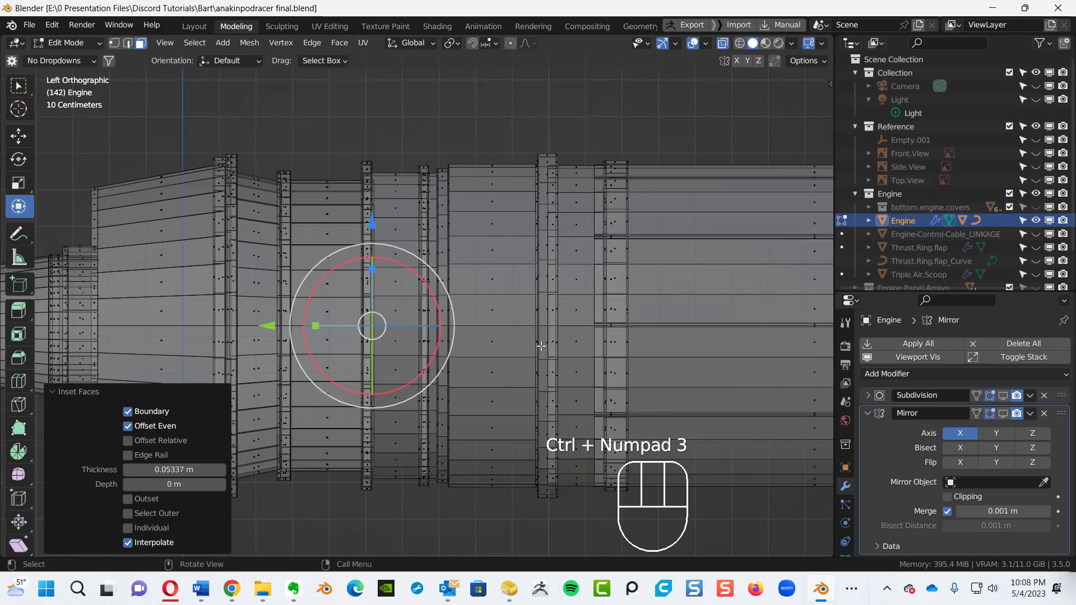
pyautogui.press('ctrl')
pyautogui.press('ctrl+KP_3')
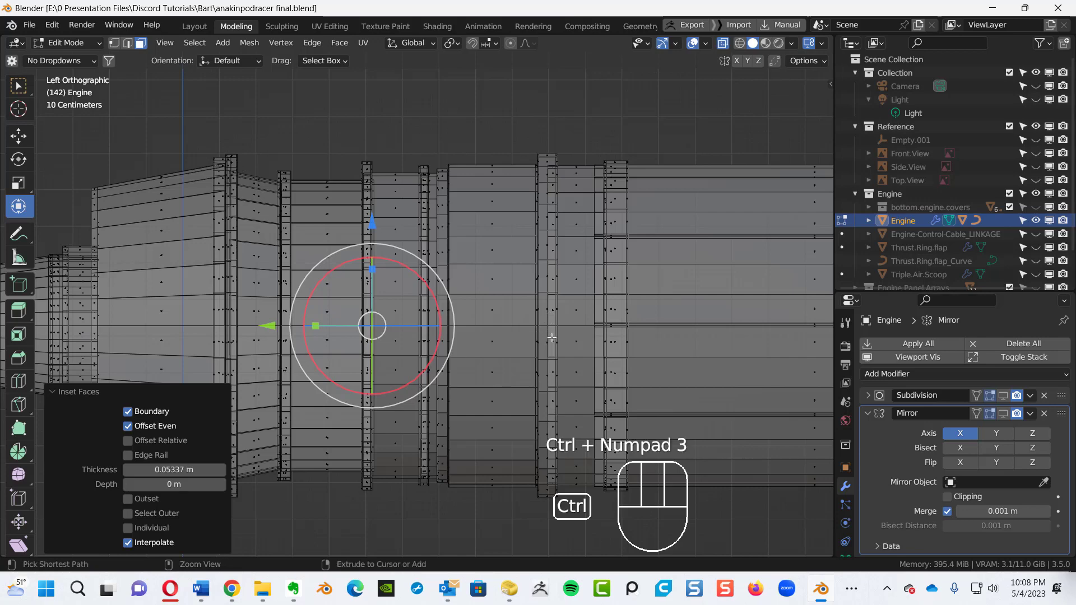
pyautogui.keyDown('ctrl'); pyautogui.keyDown('alt'); pyautogui.moveTo(490, 339); pyautogui.dragTo(480, 329, button='middle'); pyautogui.keyUp('alt'); pyautogui.keyUp('ctrl')
pyautogui.press('e')
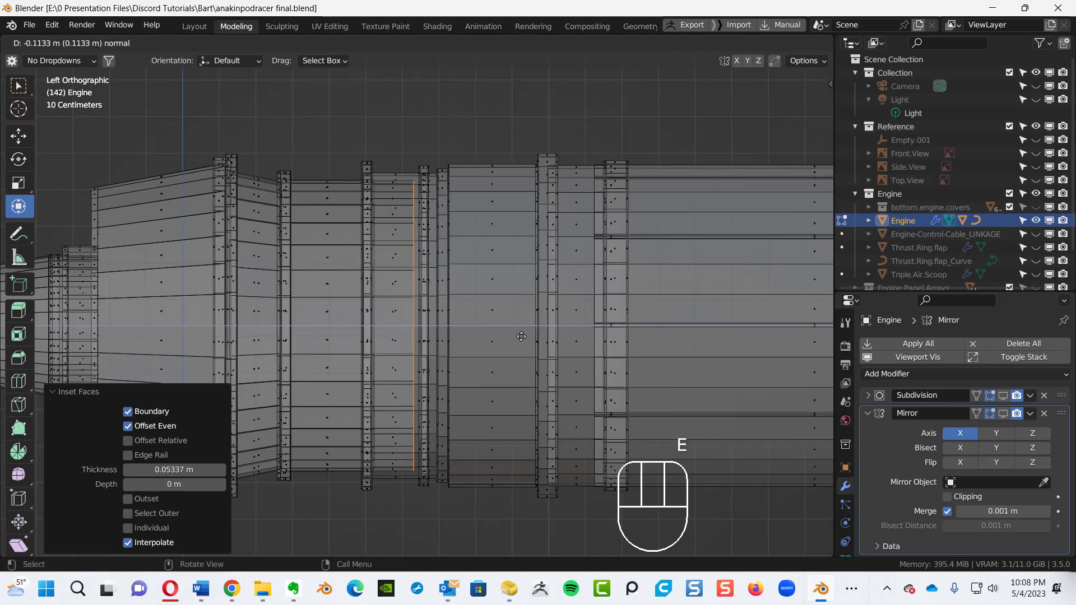
pyautogui.click(522, 337)
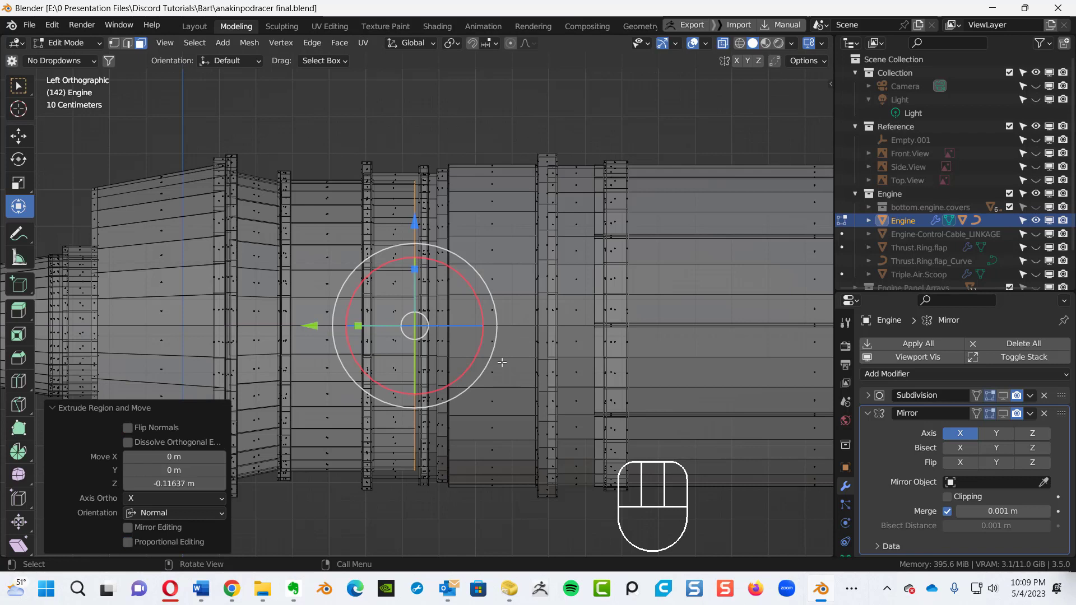
# - Grow the selection to the new body section's side faces and scale the section by 1.046
pyautogui.press('ctrl')
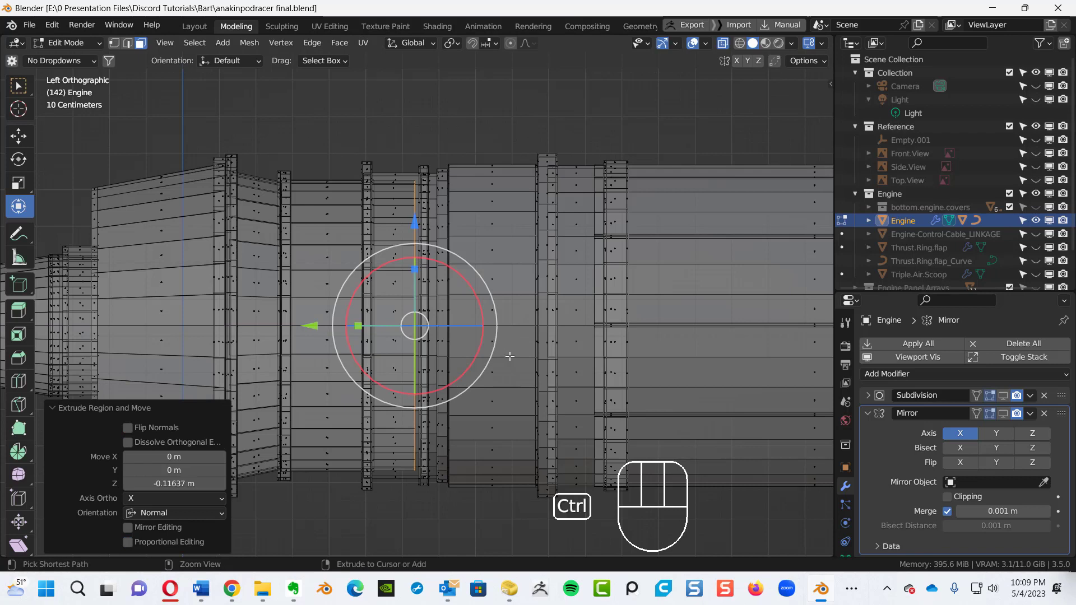
pyautogui.press('ctrl+KP_Add')
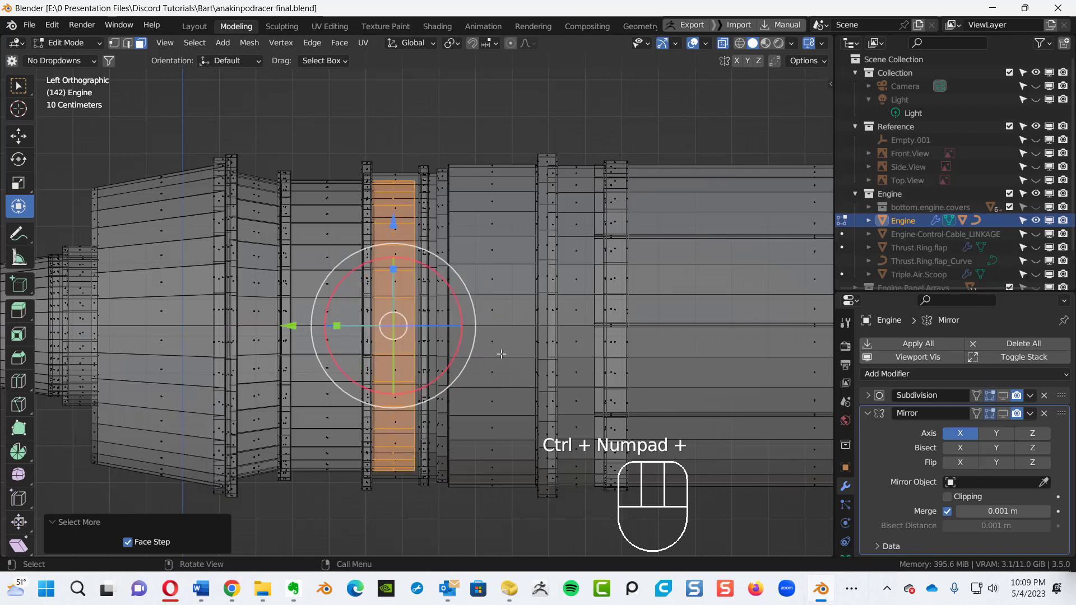
pyautogui.press('s')
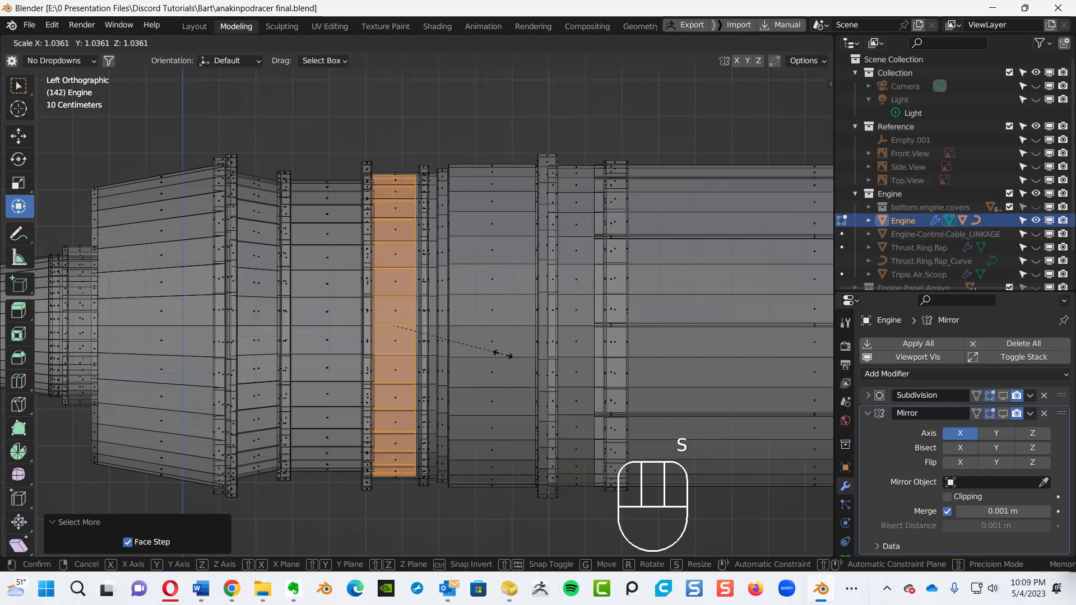
pyautogui.click(511, 355)
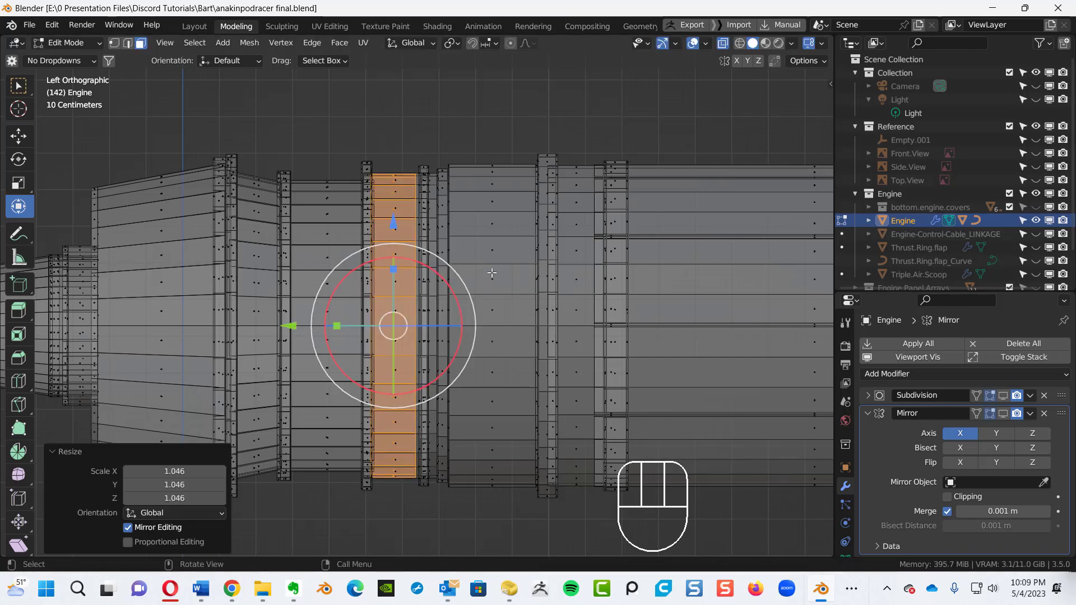
# - Select only the body section's end face and move it -0.010719 m along Y to the edge of the following flange
pyautogui.moveTo(482, 142)
pyautogui.keyDown('alt'); pyautogui.mouseDown(button='middle')
pyautogui.moveTo(495, 151)
pyautogui.moveTo(476, 151)
pyautogui.mouseUp(button='middle'); pyautogui.keyUp('alt')
pyautogui.click(474, 232)
pyautogui.keyDown('alt'); pyautogui.moveTo(474, 233); pyautogui.dragTo(486, 178, button='middle'); pyautogui.keyUp('alt')
pyautogui.keyDown('alt'); pyautogui.click(415, 329); pyautogui.keyUp('alt')
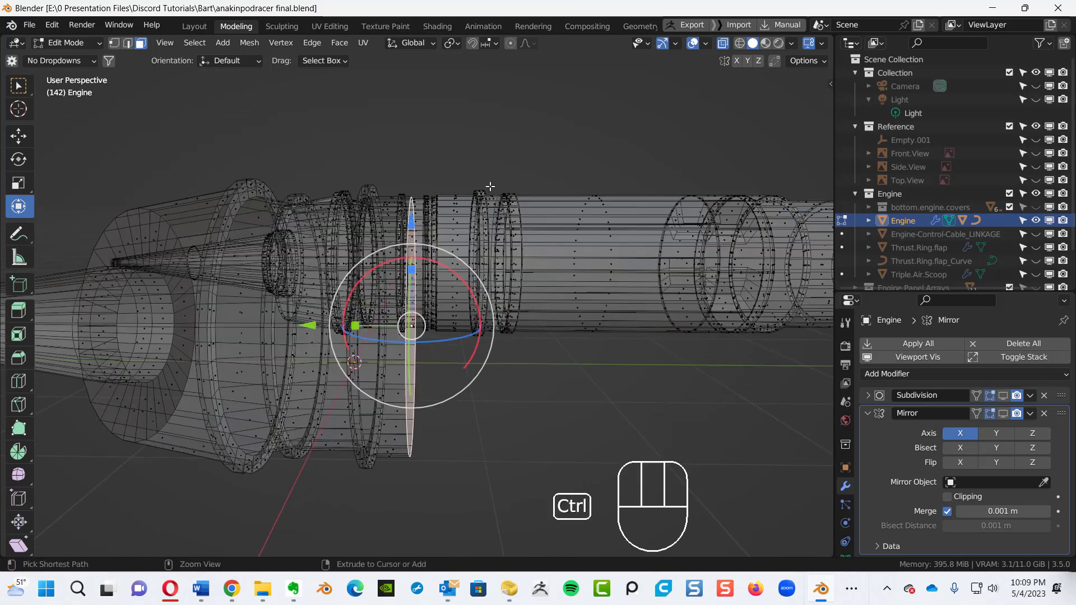
pyautogui.press('ctrl+KP_3')
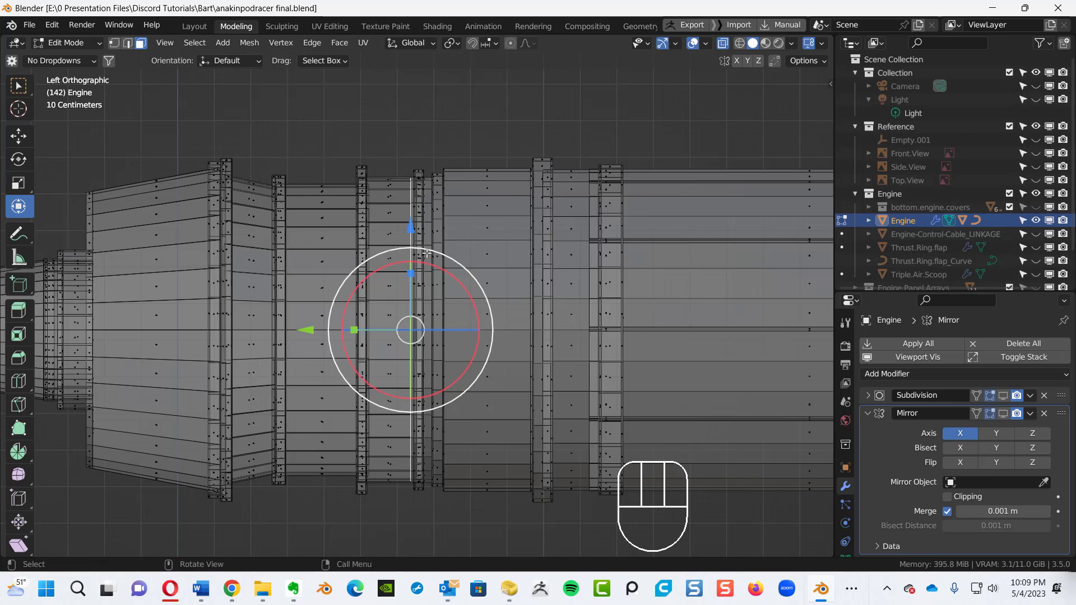
pyautogui.moveTo(299, 331); pyautogui.dragTo(311, 335)
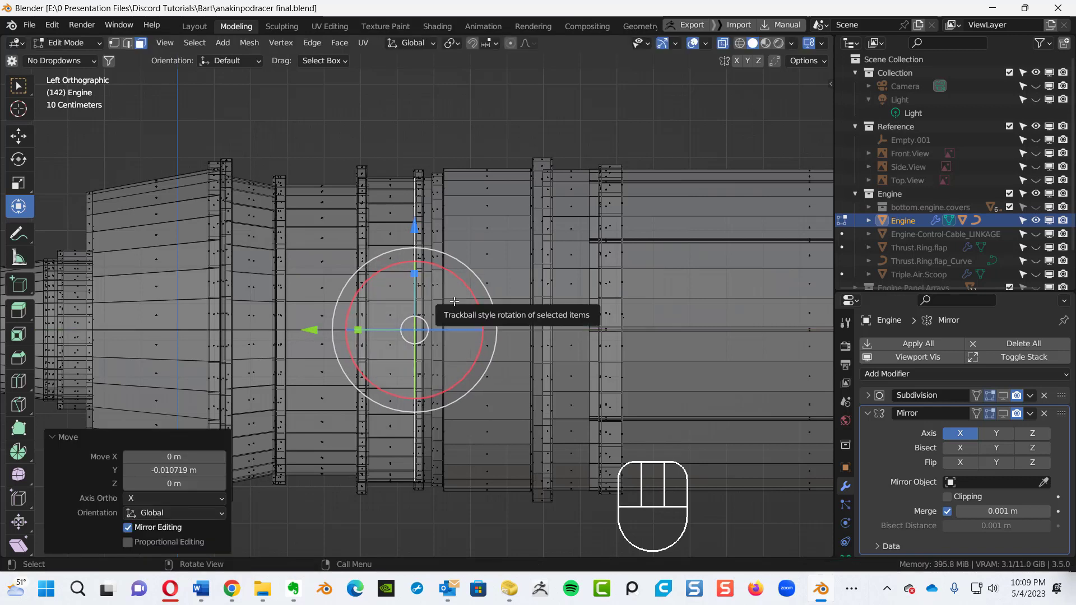
# - Extrude the moved end face in place and scale it by 1.061 to the flange's outer diameter
pyautogui.press('e')
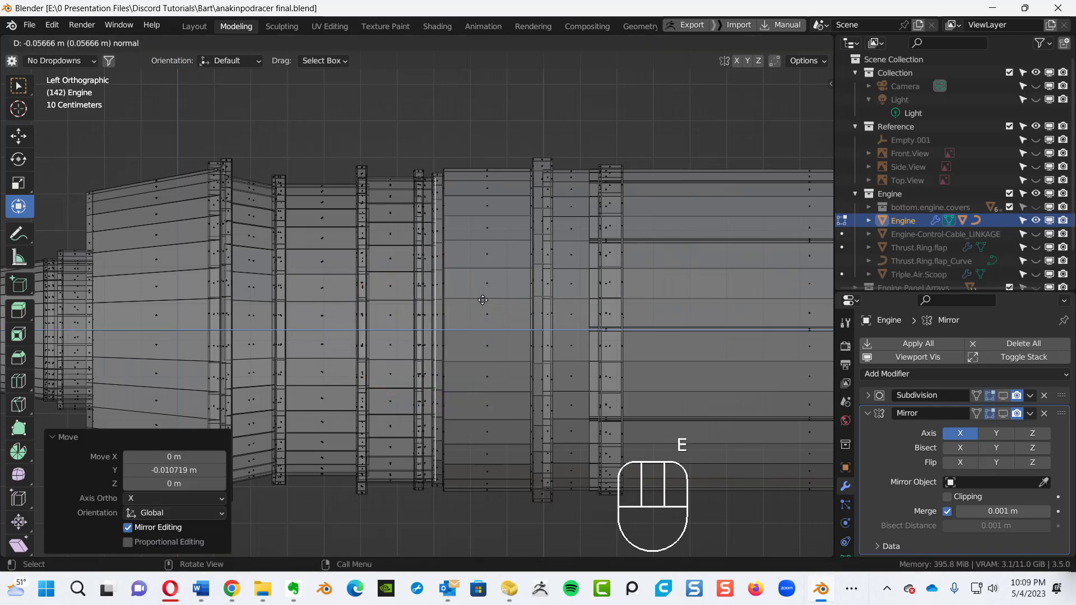
pyautogui.rightClick(479, 300)
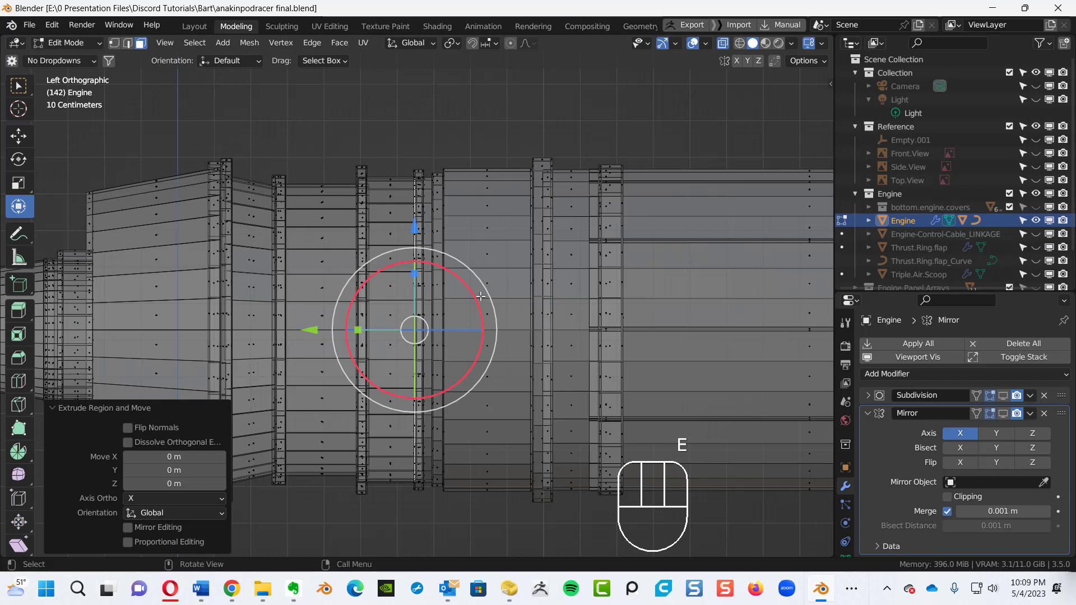
pyautogui.press('s')
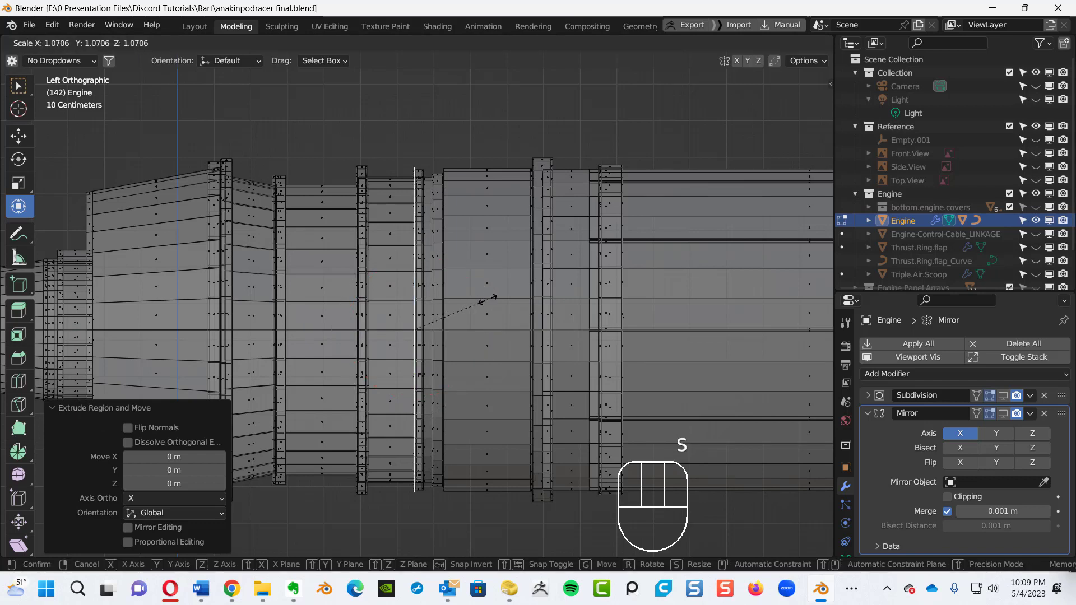
pyautogui.click(487, 299)
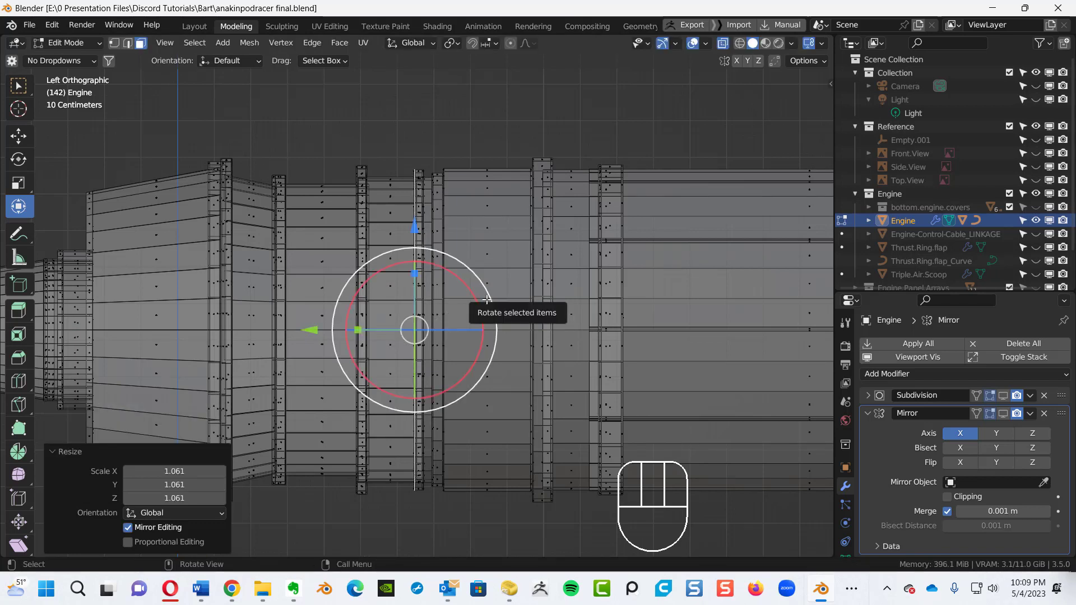
# - Extrude the enlarged flange face -0.0245 m along its normal and inset the resulting end face by 0.06368 m
pyautogui.press('e')
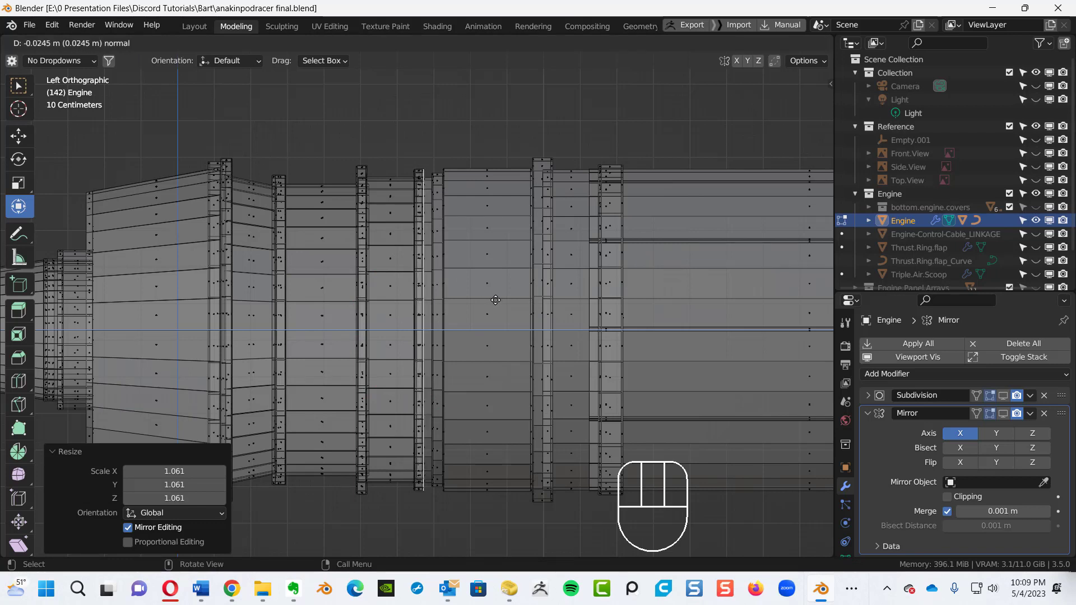
pyautogui.click(496, 300)
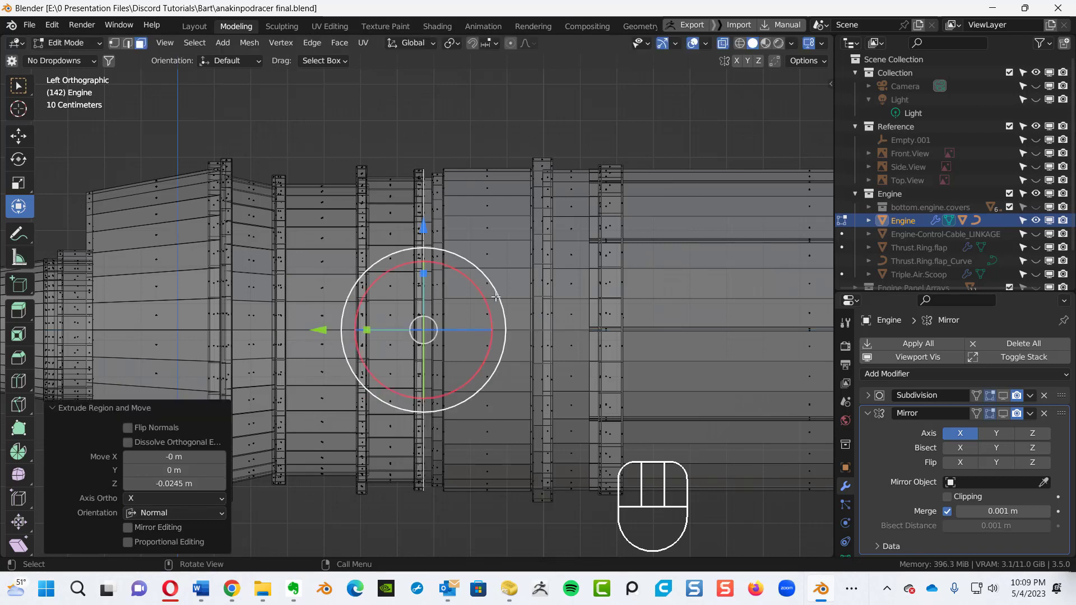
pyautogui.press('i')
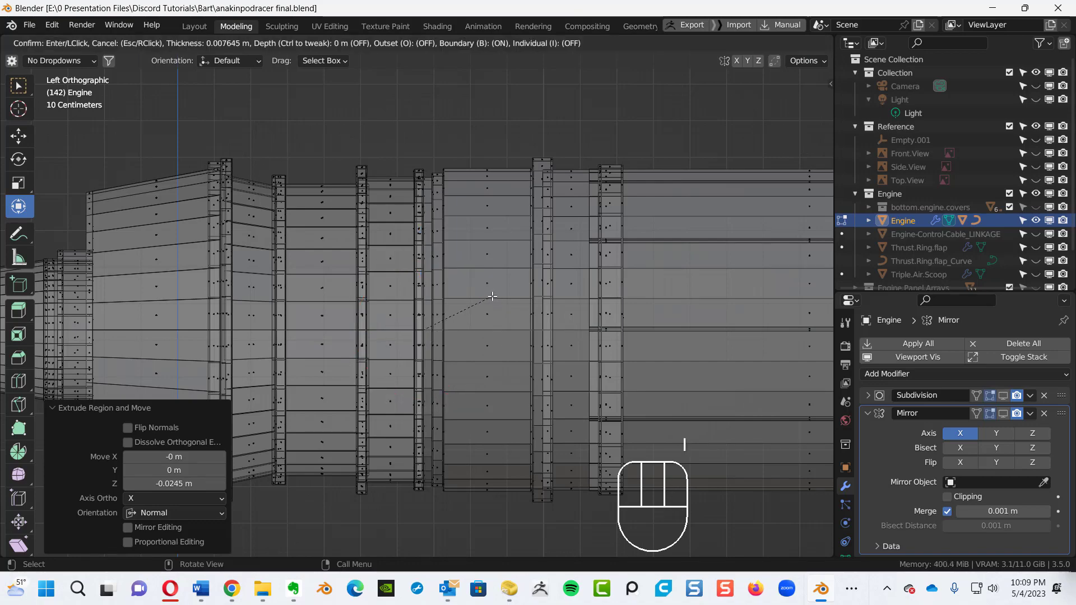
pyautogui.click(469, 297)
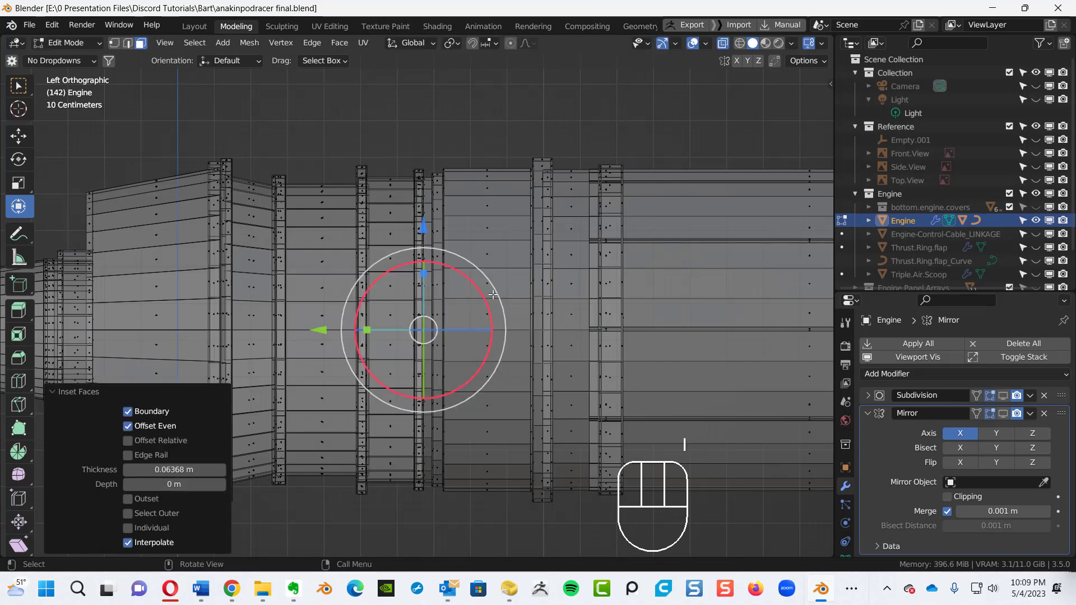
# - Extrude the inset face -0.0245 m along its normal to form the narrow band after the flange
pyautogui.keyDown('alt'); pyautogui.moveTo(470, 297); pyautogui.dragTo(532, 283, button='middle'); pyautogui.keyUp('alt')
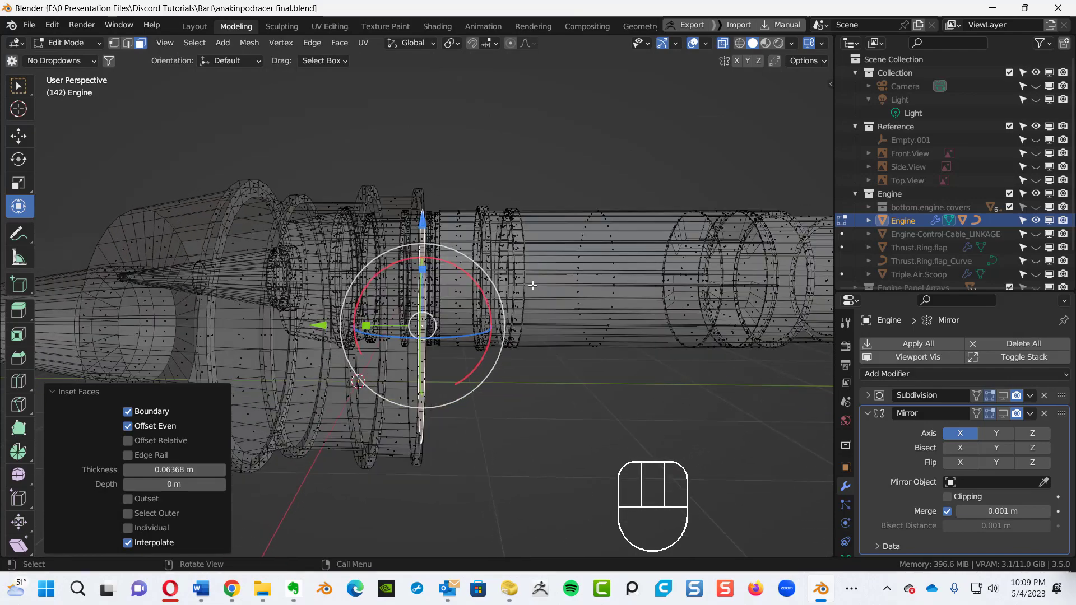
pyautogui.press('ctrl')
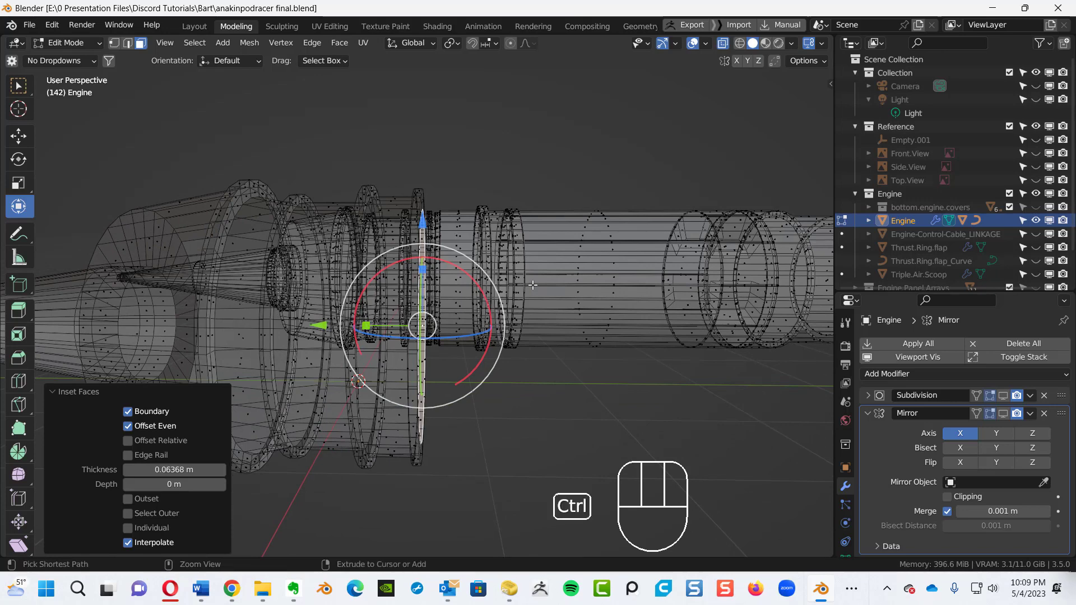
pyautogui.press('ctrl+KP_3')
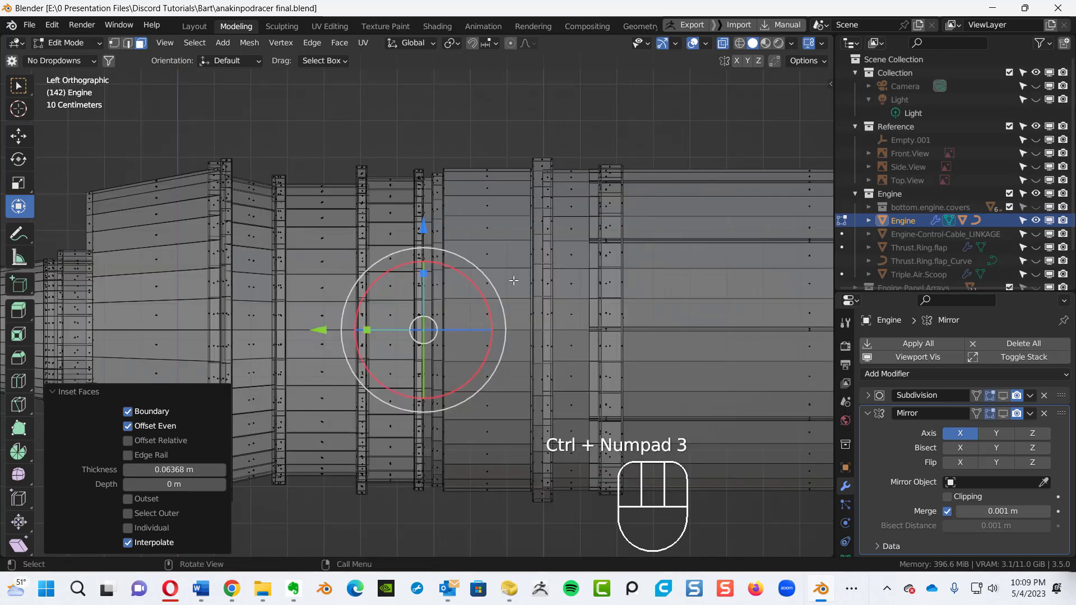
pyautogui.press('e')
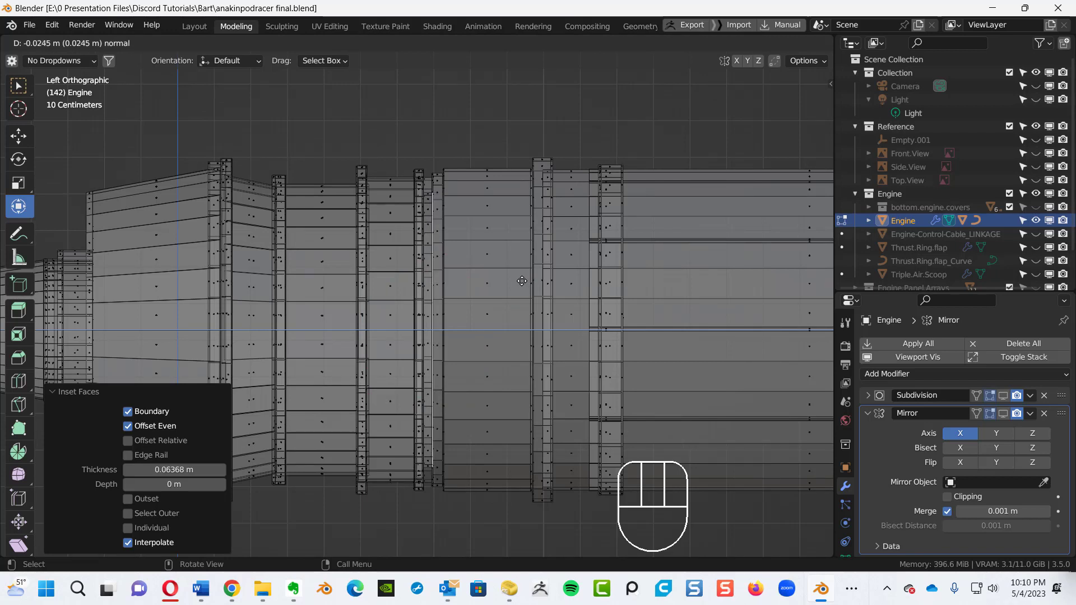
pyautogui.click(522, 281)
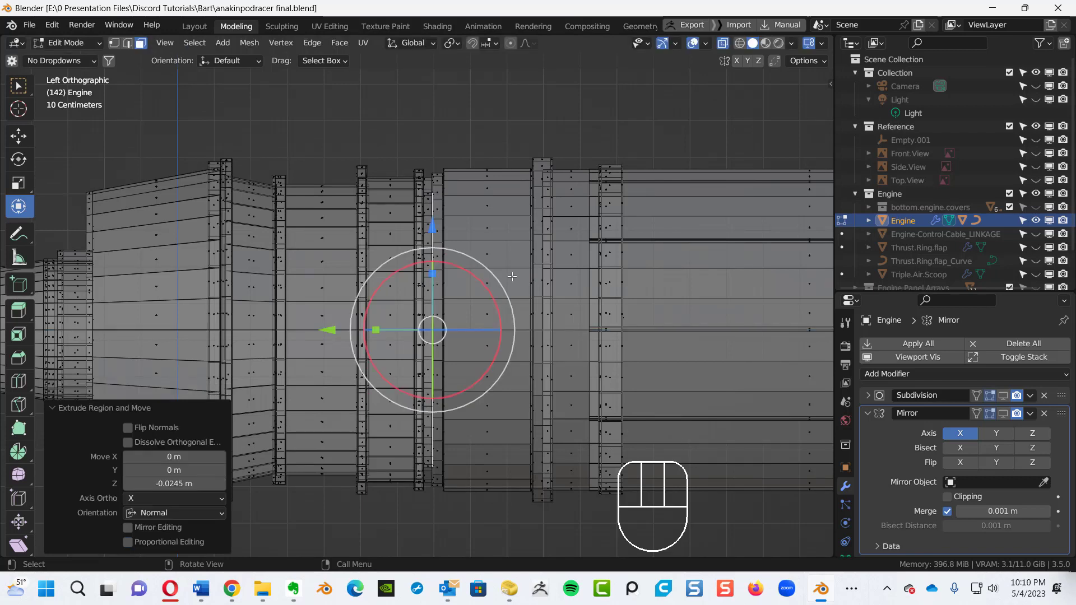
# - Grow the selection to the narrow band, scale it uniformly by 1.106 and scale its width along Y by 0.841
pyautogui.keyDown('ctrl'); pyautogui.keyDown('alt'); pyautogui.moveTo(491, 254); pyautogui.dragTo(523, 268, button='middle'); pyautogui.keyUp('alt'); pyautogui.keyUp('ctrl')
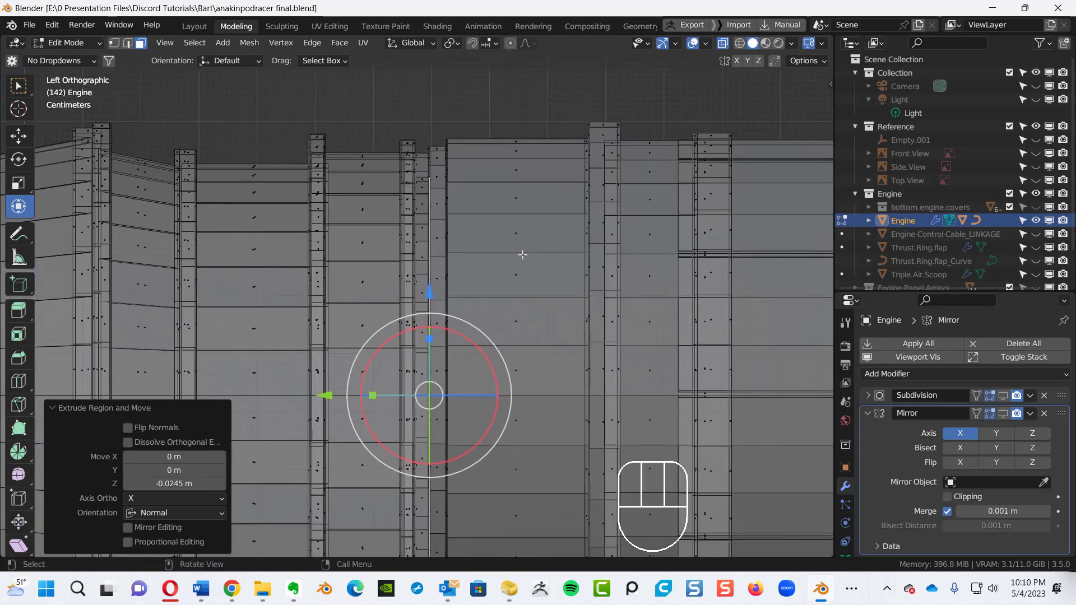
pyautogui.press('ctrl')
pyautogui.press('ctrl+KP_Add')
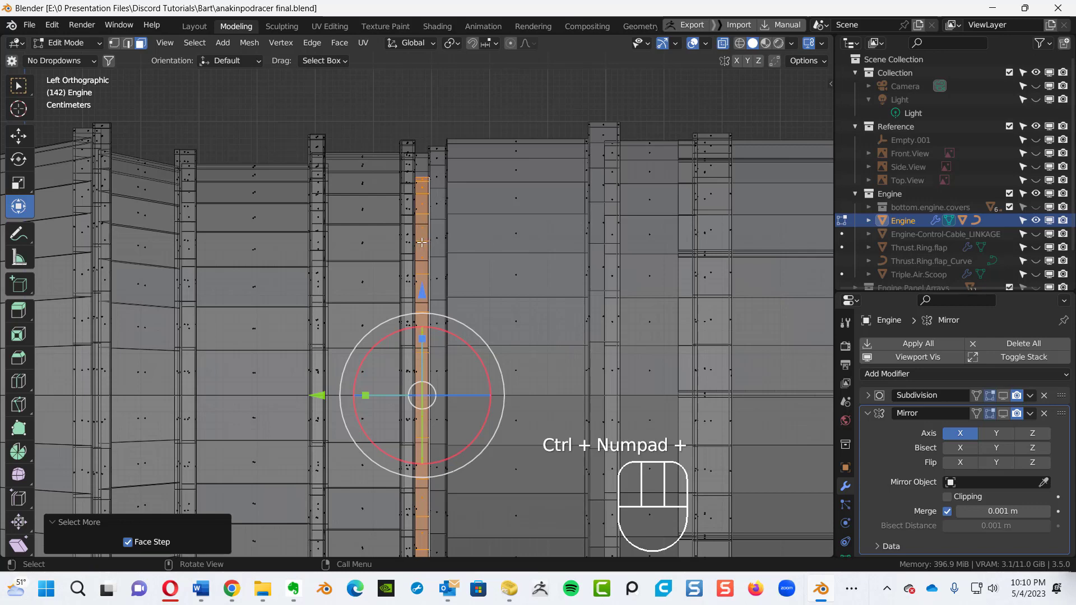
pyautogui.press('s')
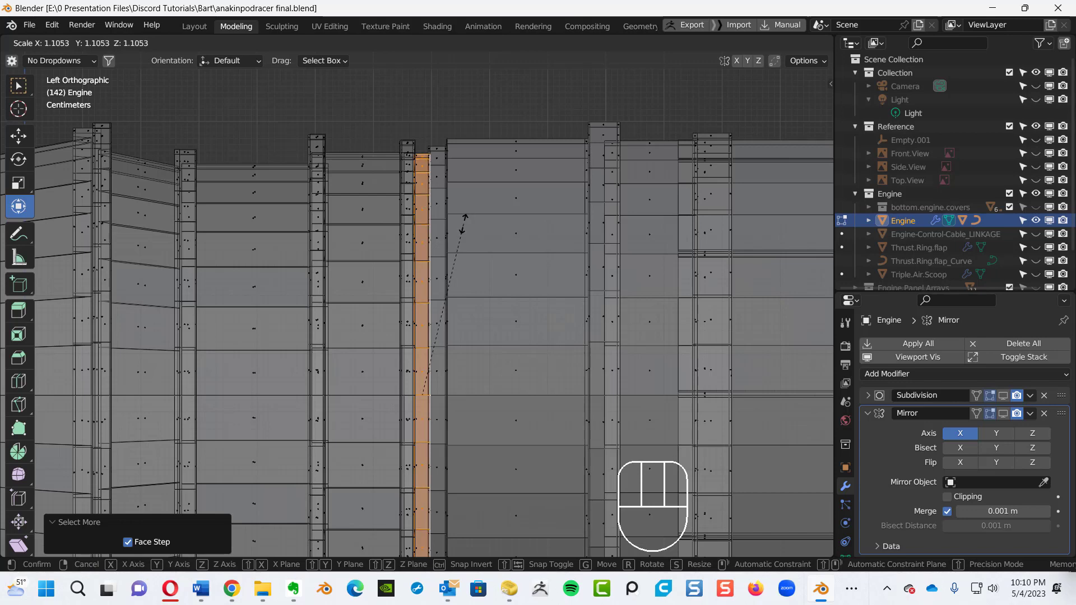
pyautogui.click(469, 224)
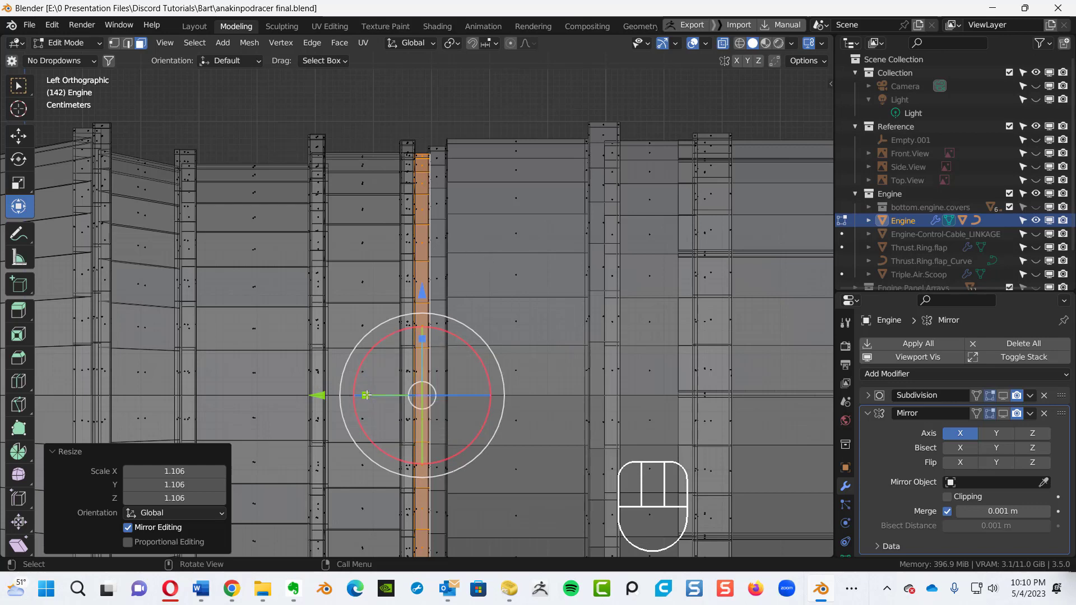
pyautogui.moveTo(366, 395); pyautogui.dragTo(379, 395)
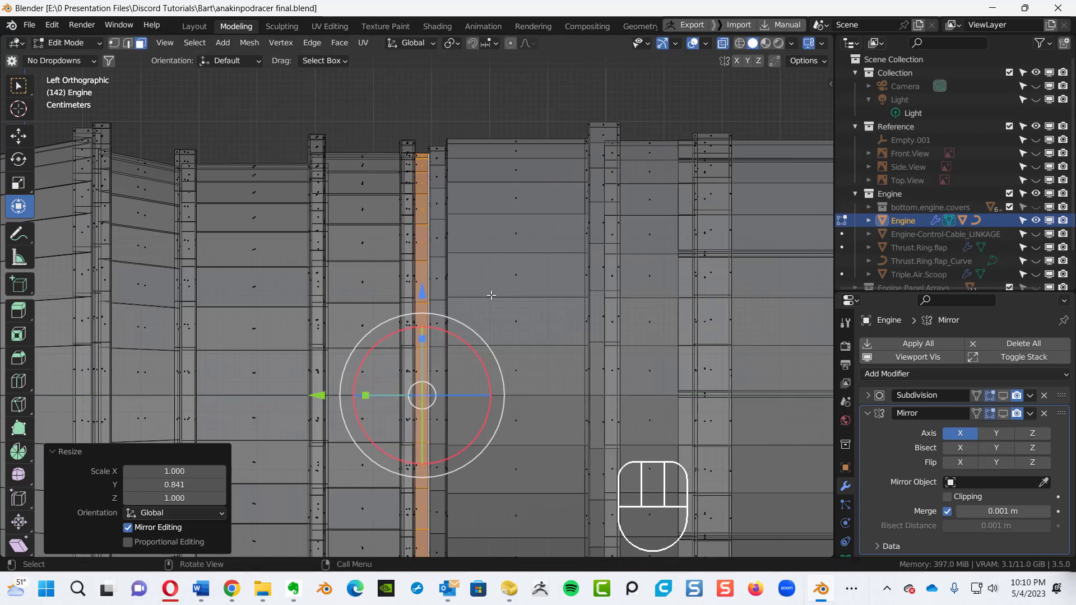
pyautogui.scroll(-3, 521, 325)
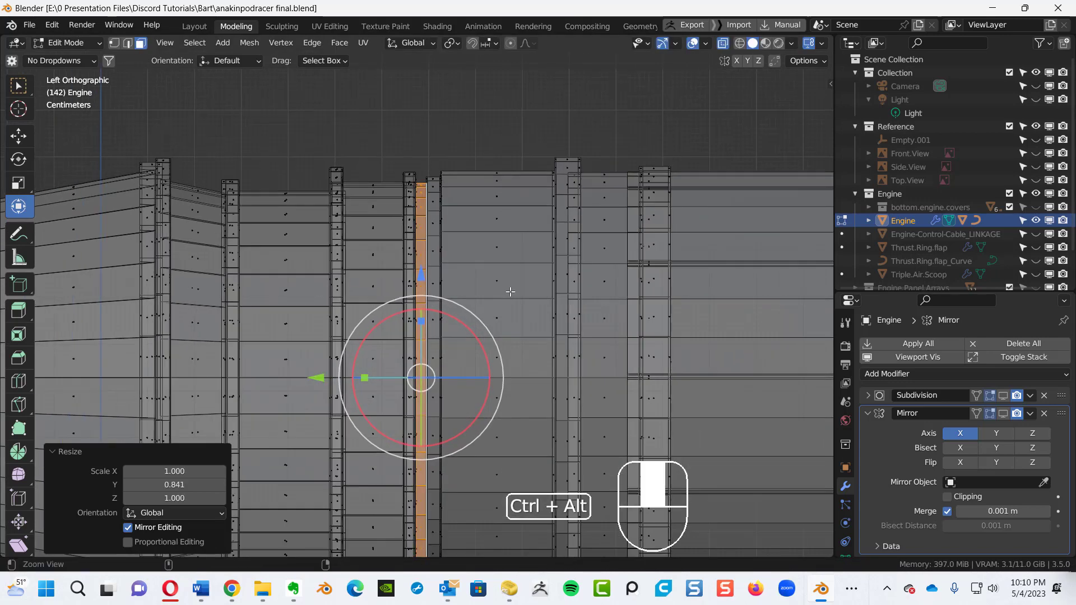
# - Reduce the selection to the narrow band's end face, extrude it in place scaled by 1.030, and extrude it -0.02965 m along its normal
pyautogui.keyDown('alt'); pyautogui.keyDown('shift'); pyautogui.moveTo(492, 340); pyautogui.dragTo(499, 287, button='middle'); pyautogui.keyUp('shift'); pyautogui.keyUp('alt')
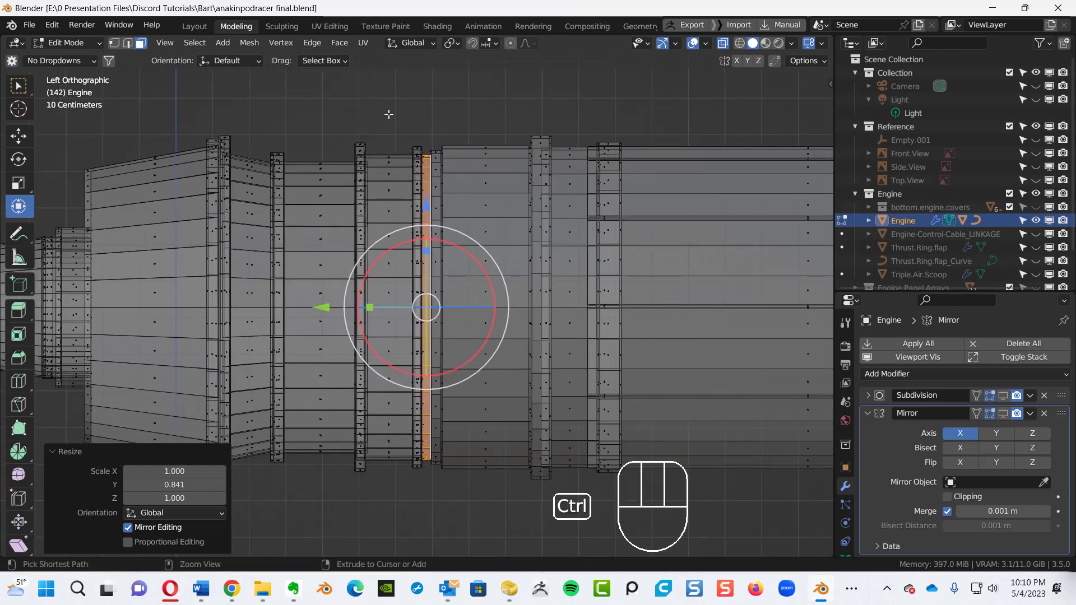
pyautogui.keyDown('ctrl'); pyautogui.moveTo(389, 114); pyautogui.dragTo(428, 527); pyautogui.keyUp('ctrl')
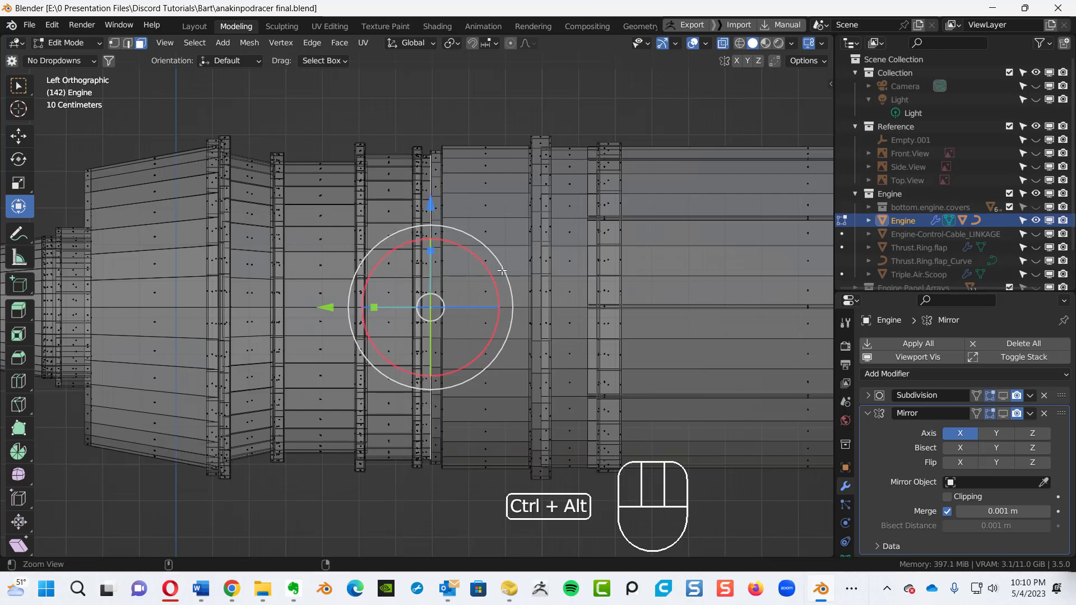
pyautogui.keyDown('ctrl'); pyautogui.keyDown('alt'); pyautogui.moveTo(498, 375); pyautogui.dragTo(435, 227, button='middle'); pyautogui.keyUp('alt'); pyautogui.keyUp('ctrl')
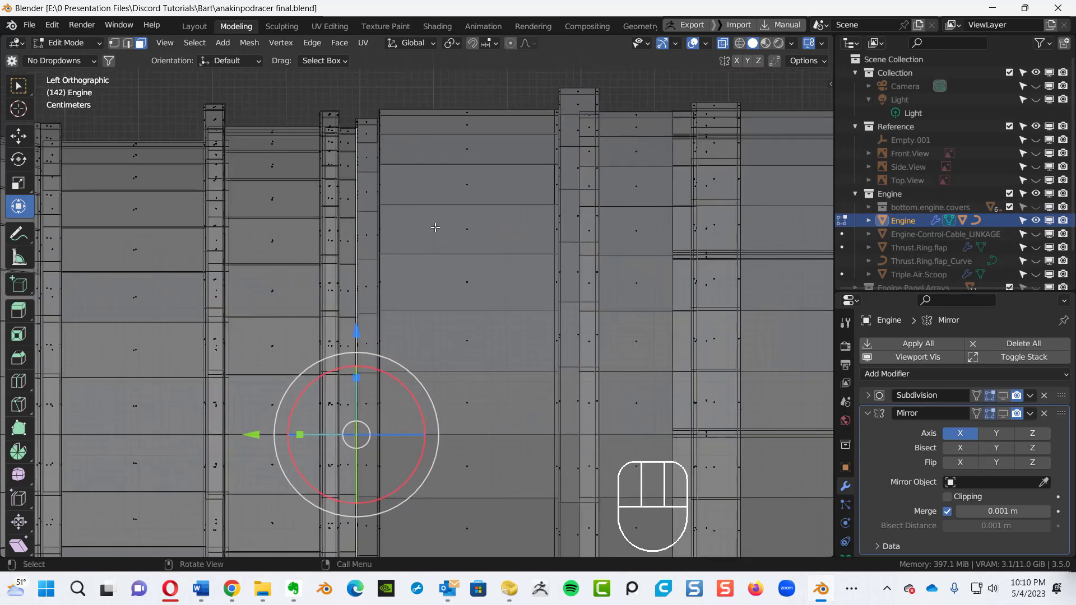
pyautogui.press('e')
pyautogui.rightClick(442, 230)
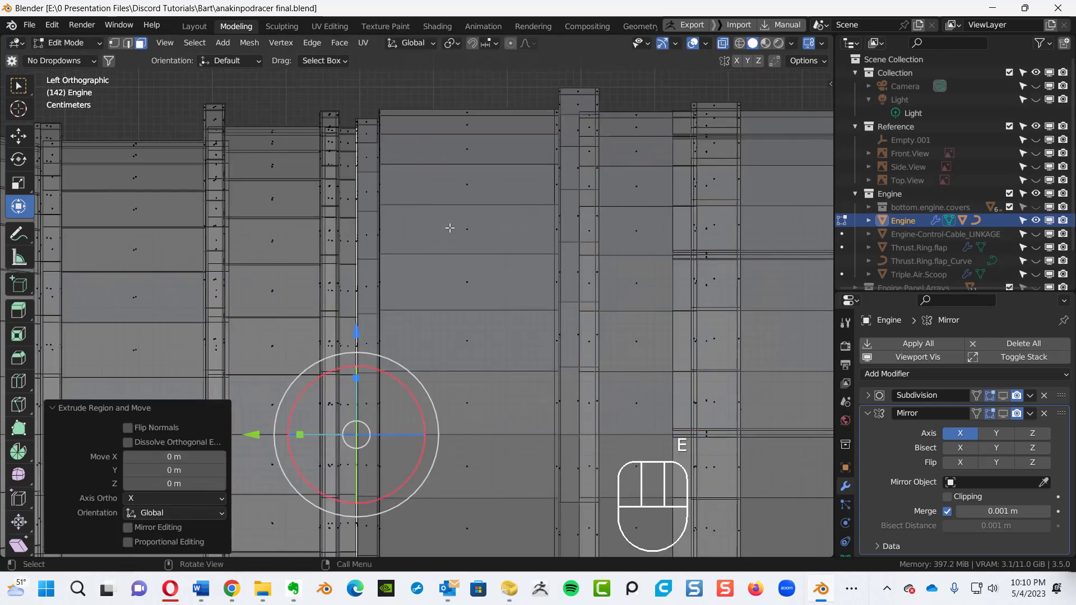
pyautogui.press('s')
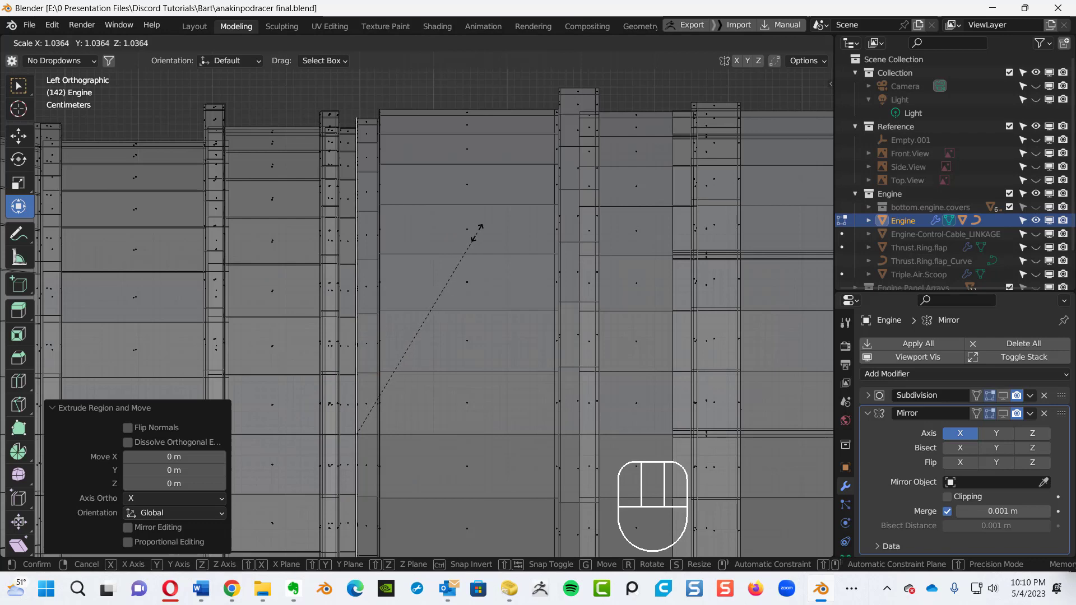
pyautogui.click(473, 232)
pyautogui.press('e')
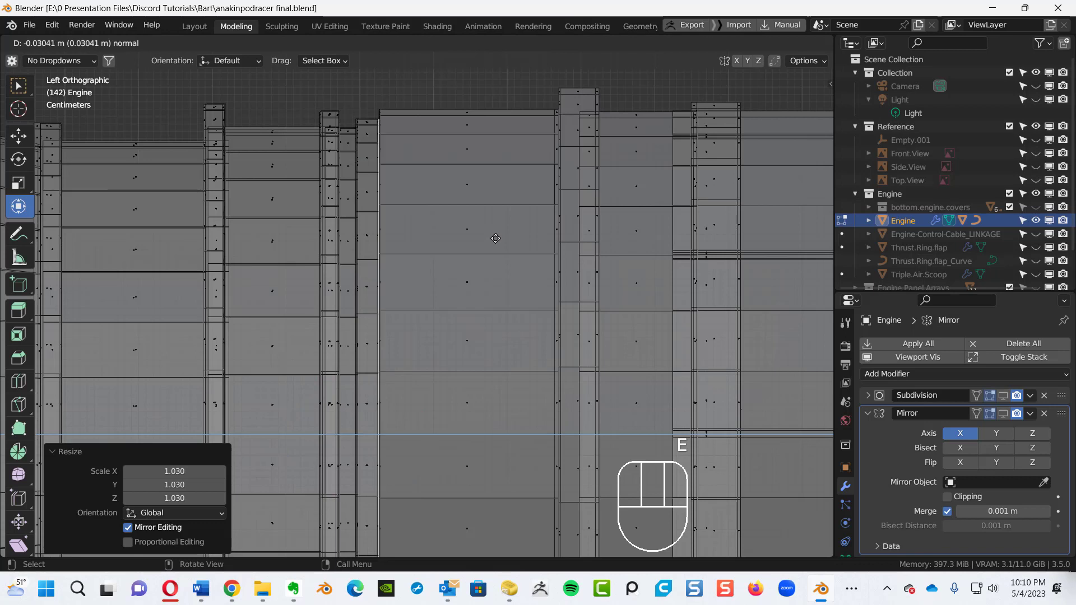
pyautogui.click(495, 238)
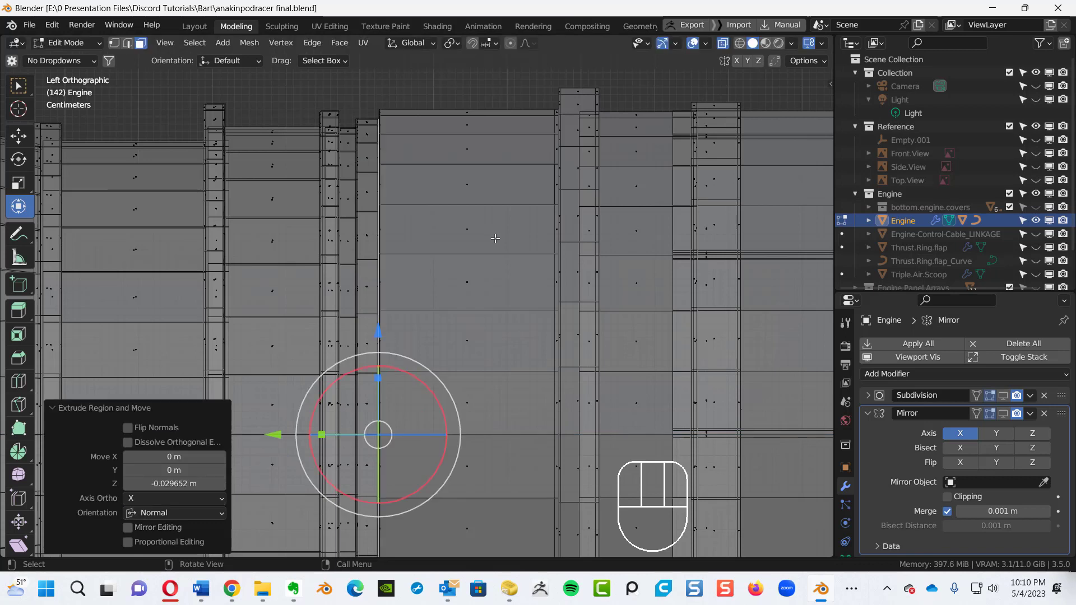
# - Extrude the collar's end face in place, scale it by 1.030, and extrude it -0.24558 m along its normal as the wide body section
pyautogui.press('e')
pyautogui.rightClick(497, 243)
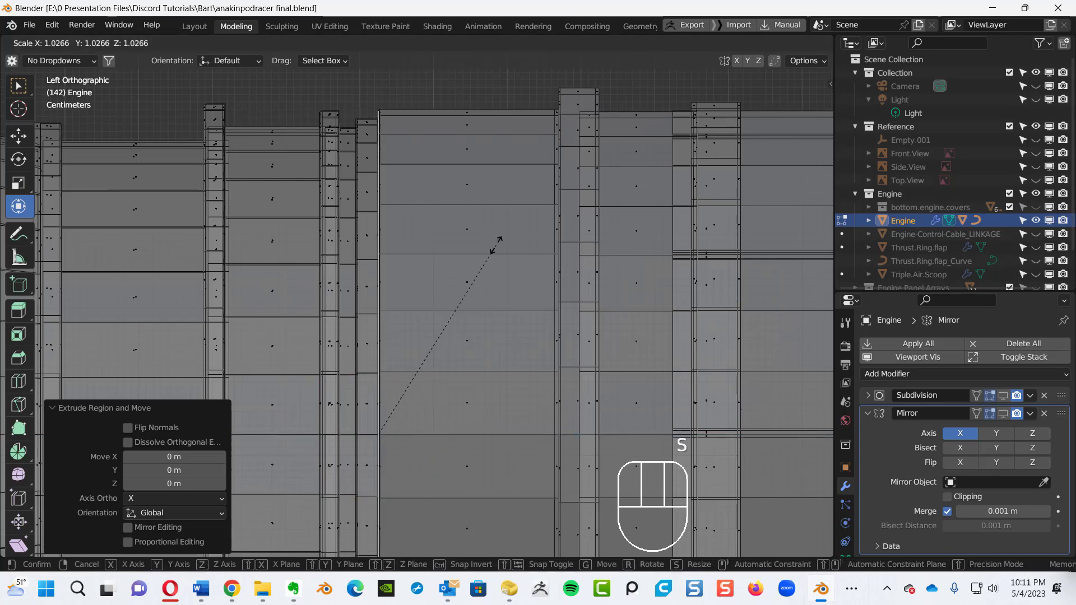
pyautogui.click(496, 247)
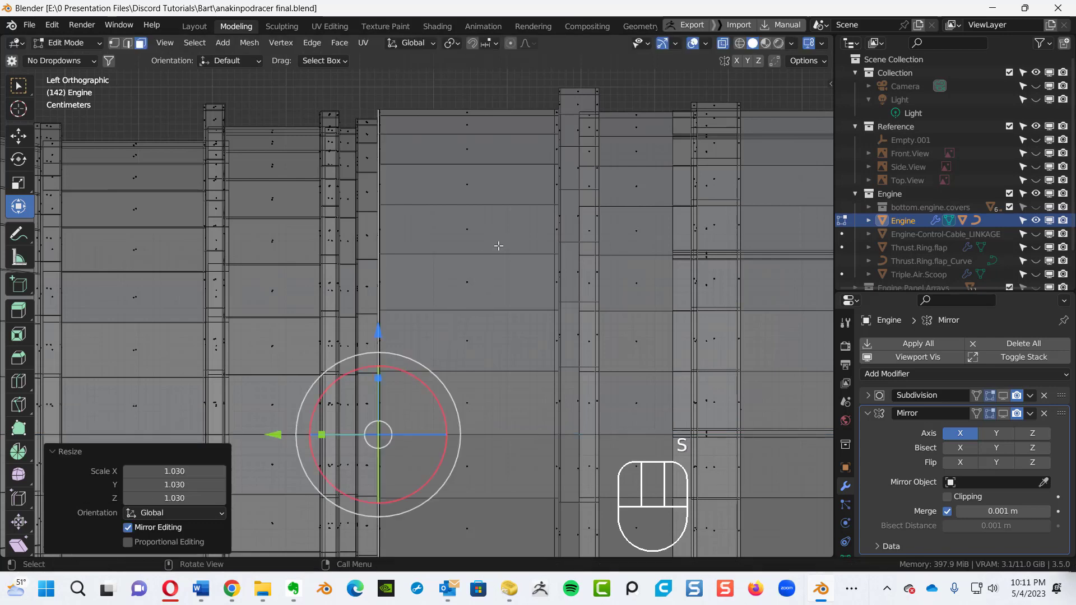
pyautogui.press('e')
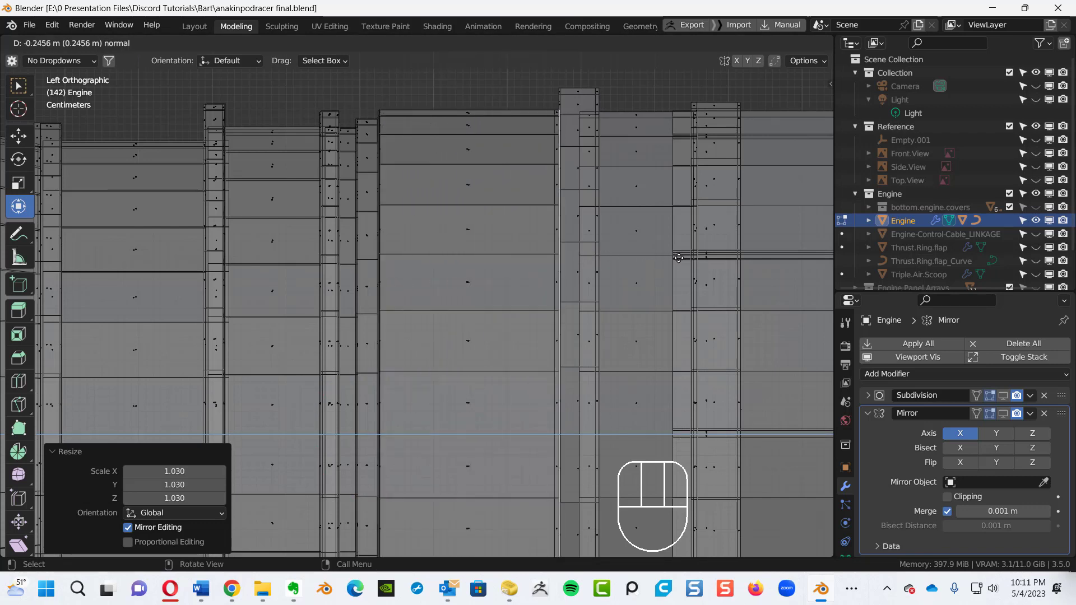
pyautogui.click(679, 258)
# - Extrude the wide section's end face in place, scale it by 1.065, and extrude it -0.0479 m along its normal to form the flange
pyautogui.press('e')
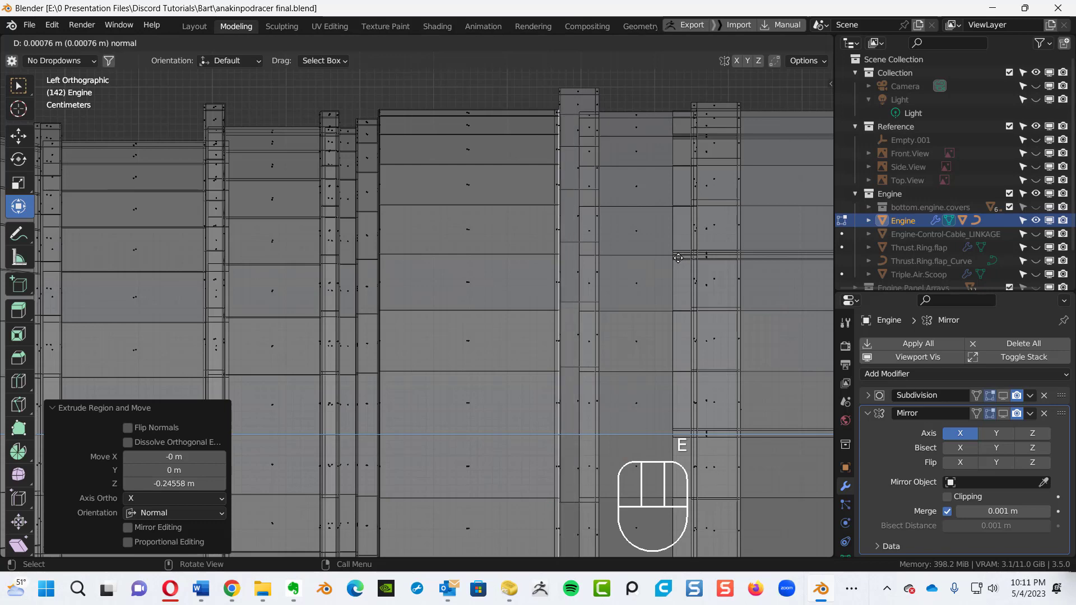
pyautogui.rightClick(690, 258)
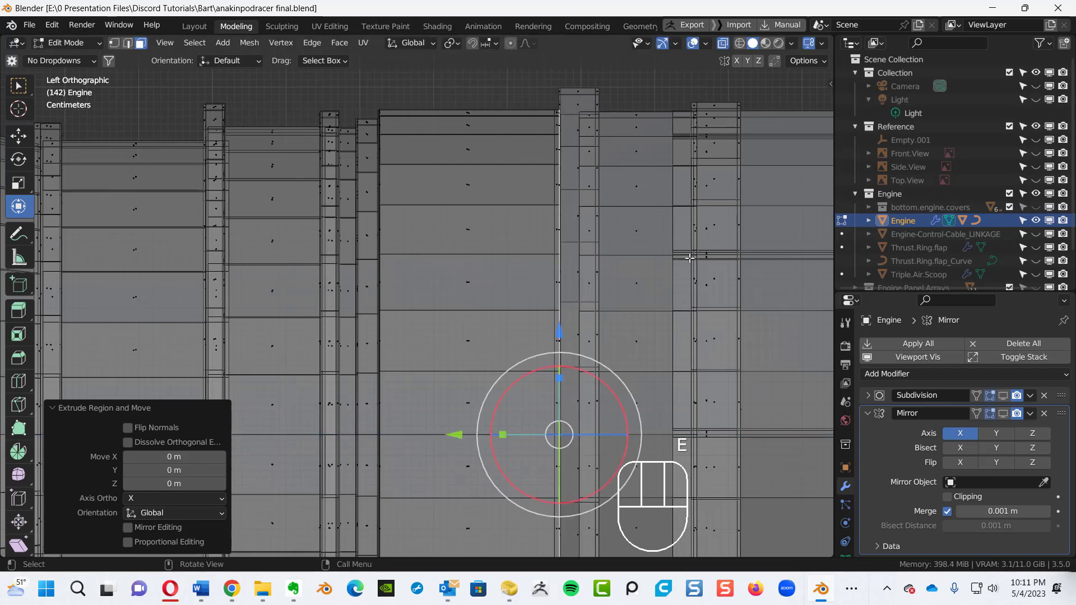
pyautogui.press('s')
pyautogui.click(697, 252)
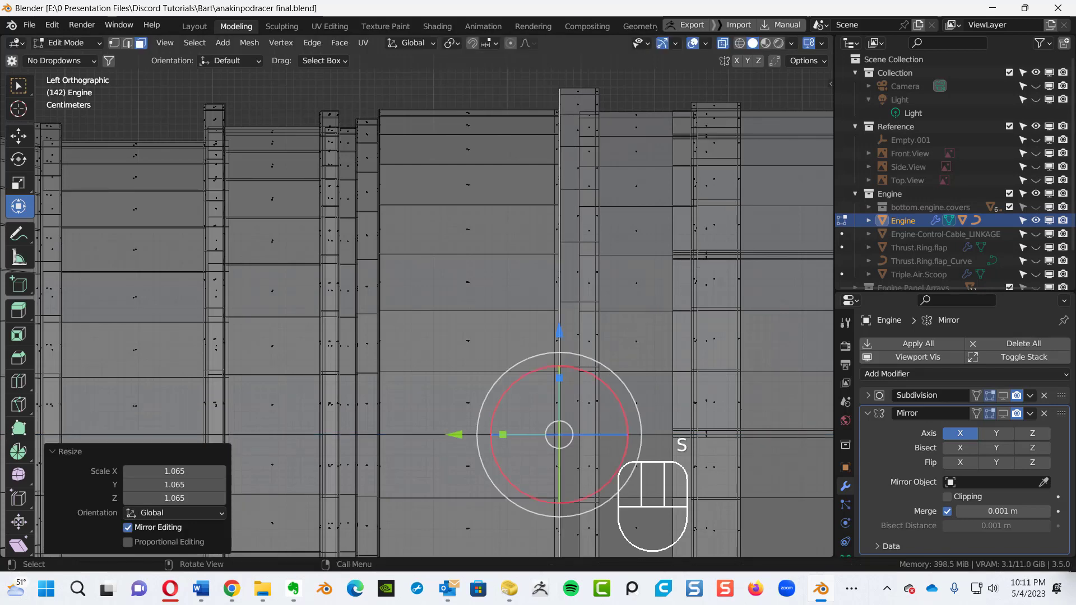
pyautogui.press('e')
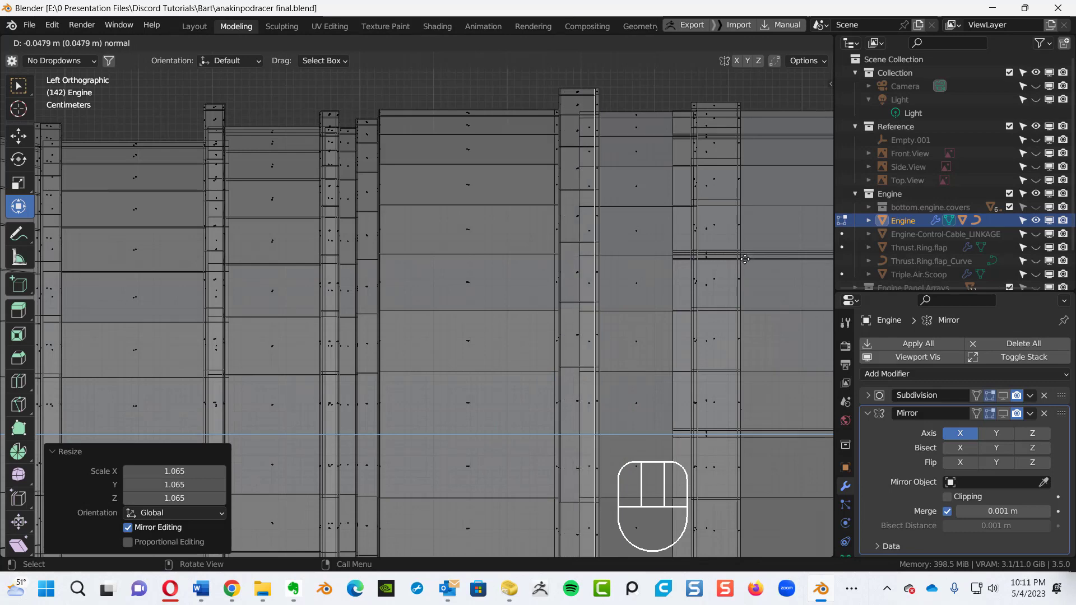
pyautogui.click(745, 259)
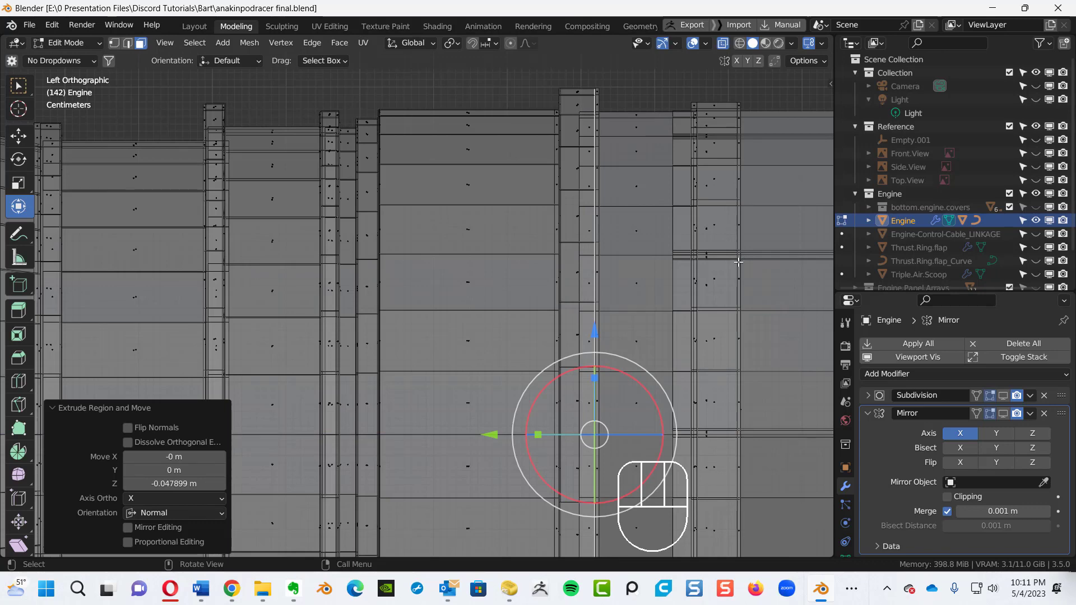
# - Inset the flange's end face by 0.0677 m and extrude the inset face -0.05854 m along its normal
pyautogui.press('i')
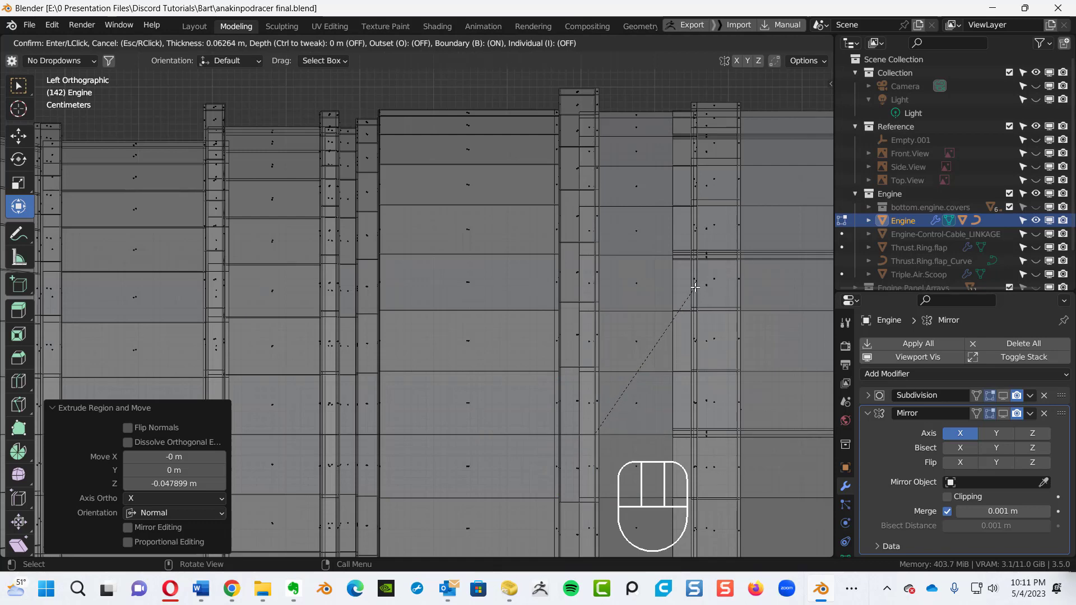
pyautogui.click(694, 287)
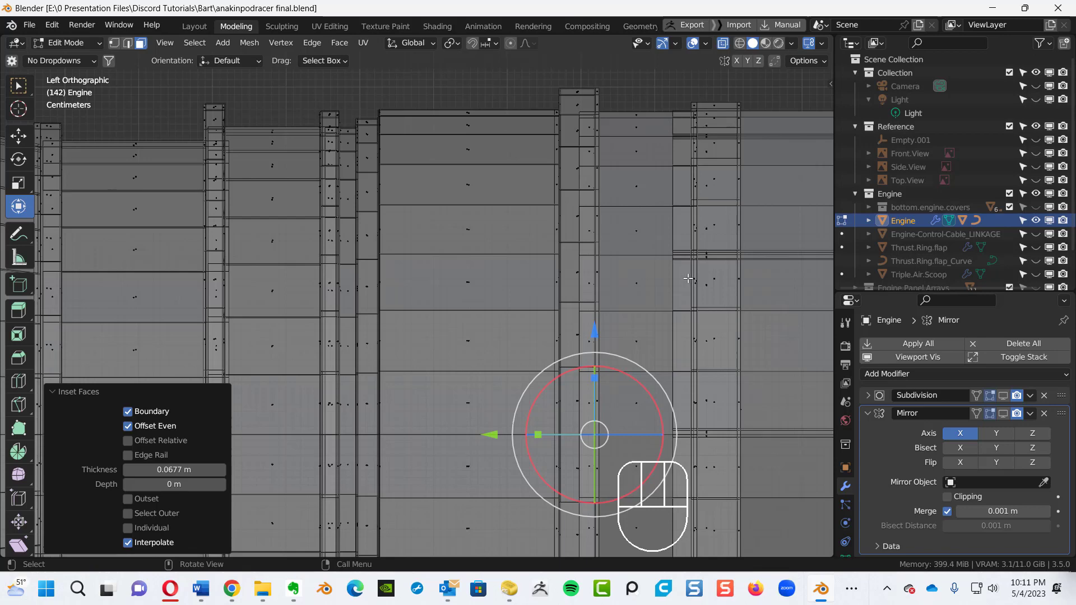
pyautogui.press('e')
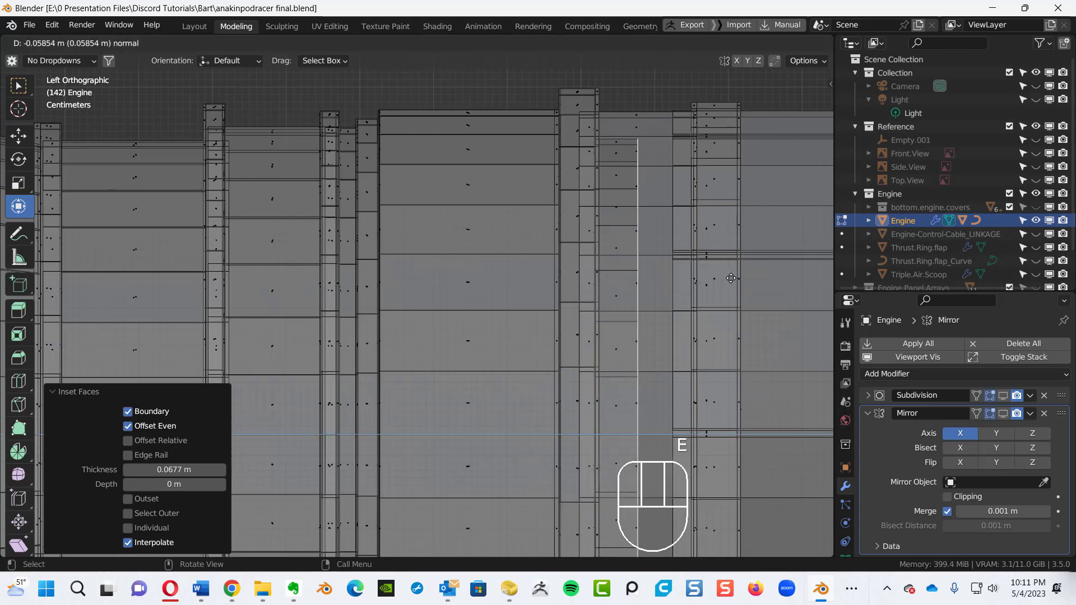
pyautogui.click(732, 279)
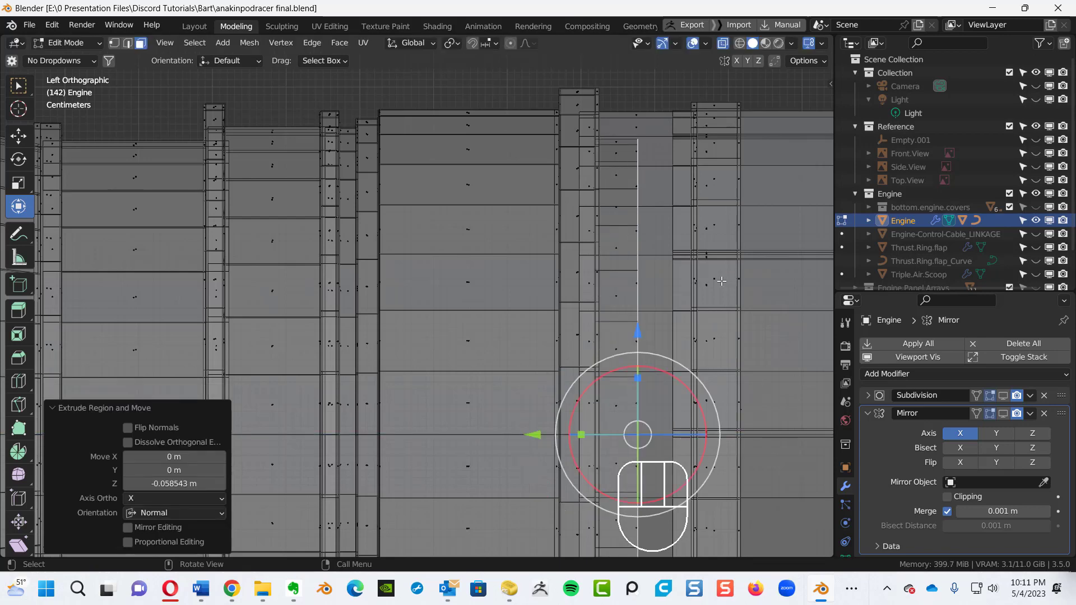
# - Grow the selection to the whole new section, scale it uniformly by 1.087 and move it -0.00228 m along Y
pyautogui.press('ctrl')
pyautogui.press('ctrl+KP_Add')
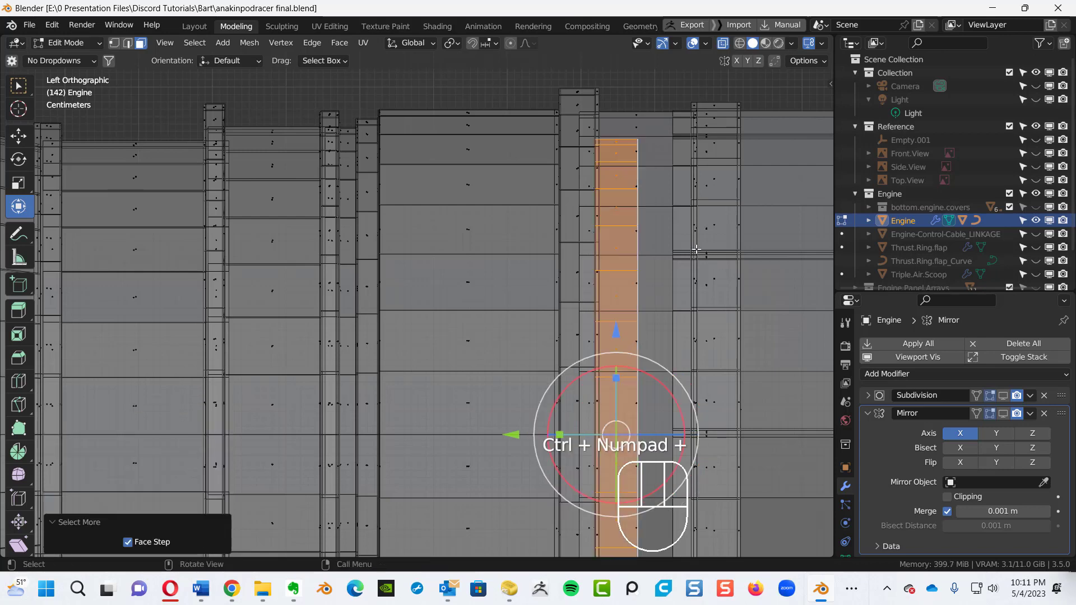
pyautogui.press('s')
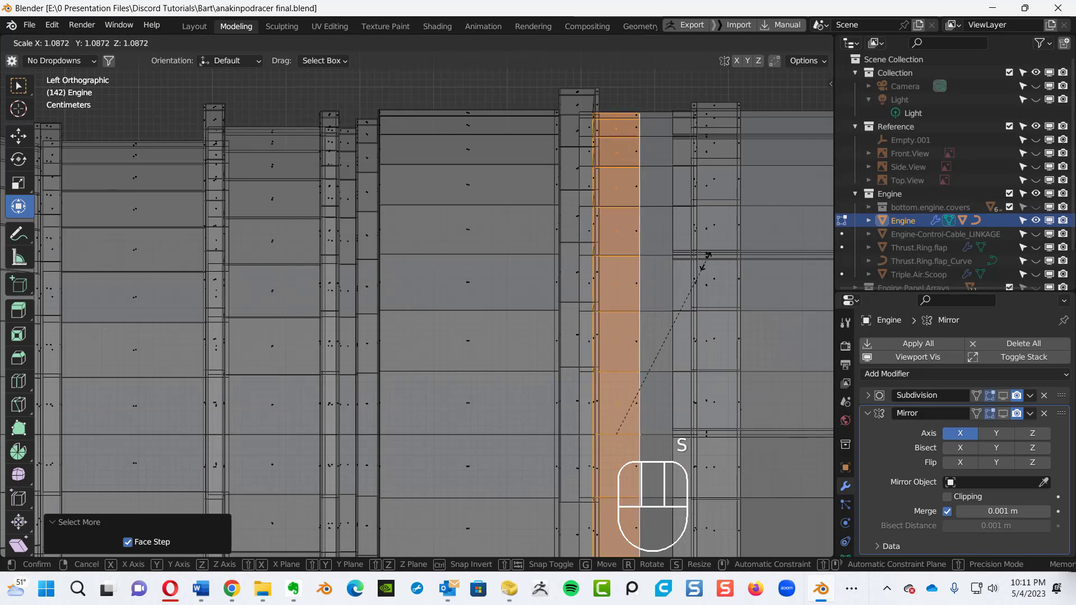
pyautogui.click(708, 255)
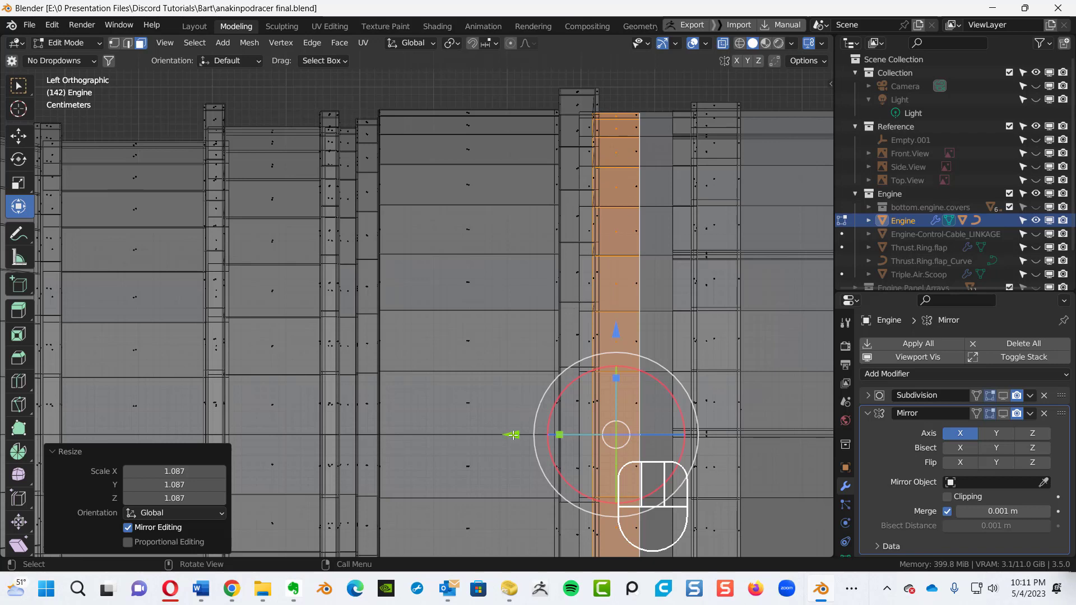
pyautogui.moveTo(512, 435); pyautogui.dragTo(516, 436)
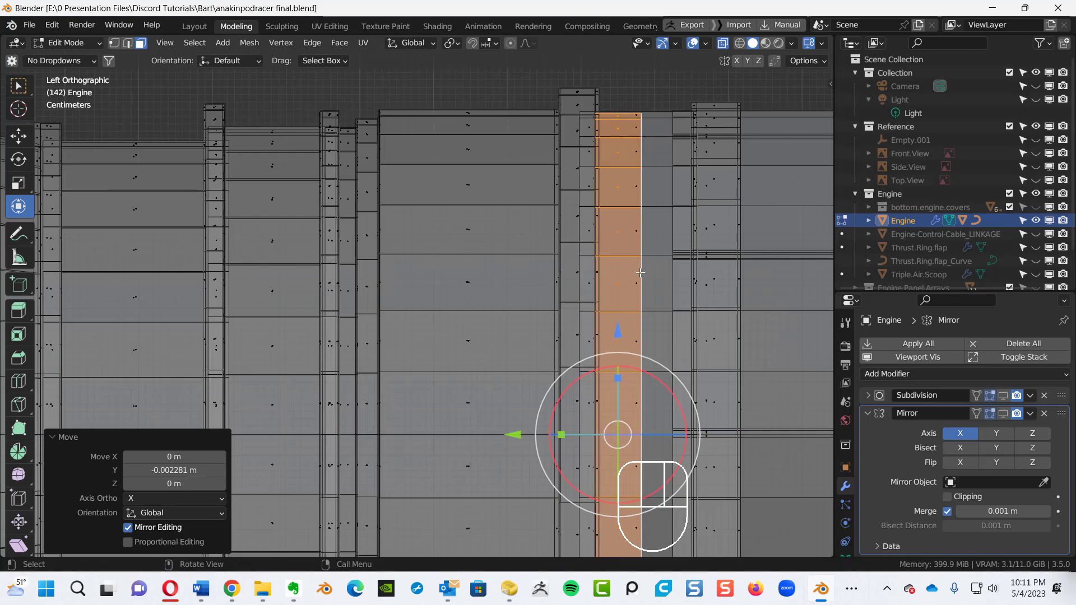
# - Reduce the selection to the section's end face and extrude it -0.07645 m along its normal up to the next flange
pyautogui.keyDown('ctrl'); pyautogui.keyDown('alt'); pyautogui.moveTo(641, 273); pyautogui.dragTo(483, 243, button='middle'); pyautogui.keyUp('alt'); pyautogui.keyUp('ctrl')
pyautogui.keyDown('ctrl'); pyautogui.moveTo(406, 149); pyautogui.dragTo(501, 571); pyautogui.keyUp('ctrl')
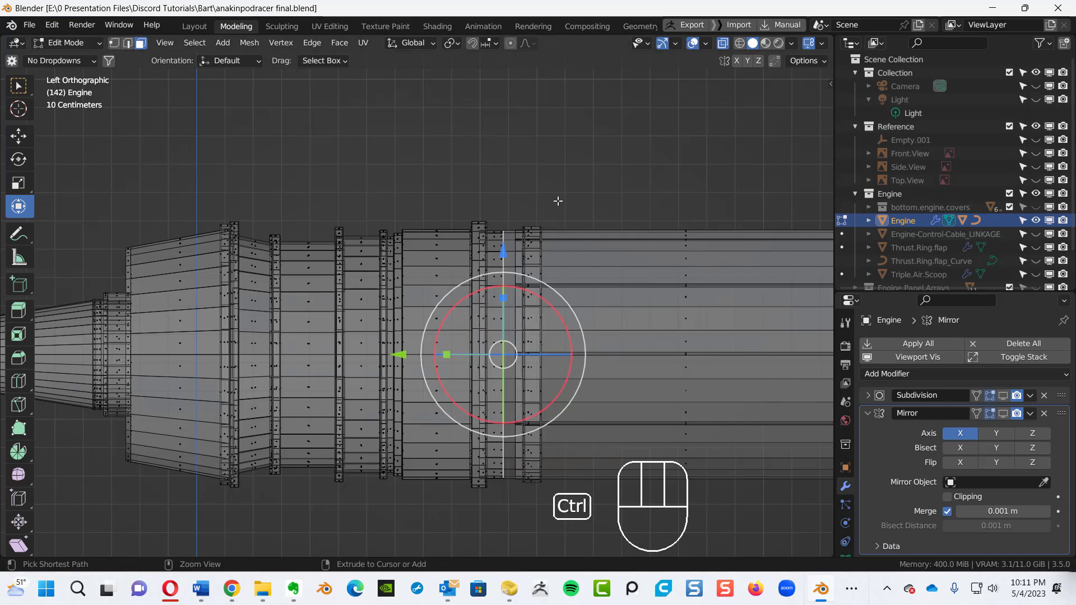
pyautogui.keyDown('ctrl'); pyautogui.keyDown('alt'); pyautogui.moveTo(541, 208); pyautogui.dragTo(572, 190, button='middle'); pyautogui.keyUp('alt'); pyautogui.keyUp('ctrl')
pyautogui.keyDown('alt'); pyautogui.keyDown('shift'); pyautogui.moveTo(732, 195); pyautogui.dragTo(589, 215, button='middle'); pyautogui.keyUp('shift'); pyautogui.keyUp('alt')
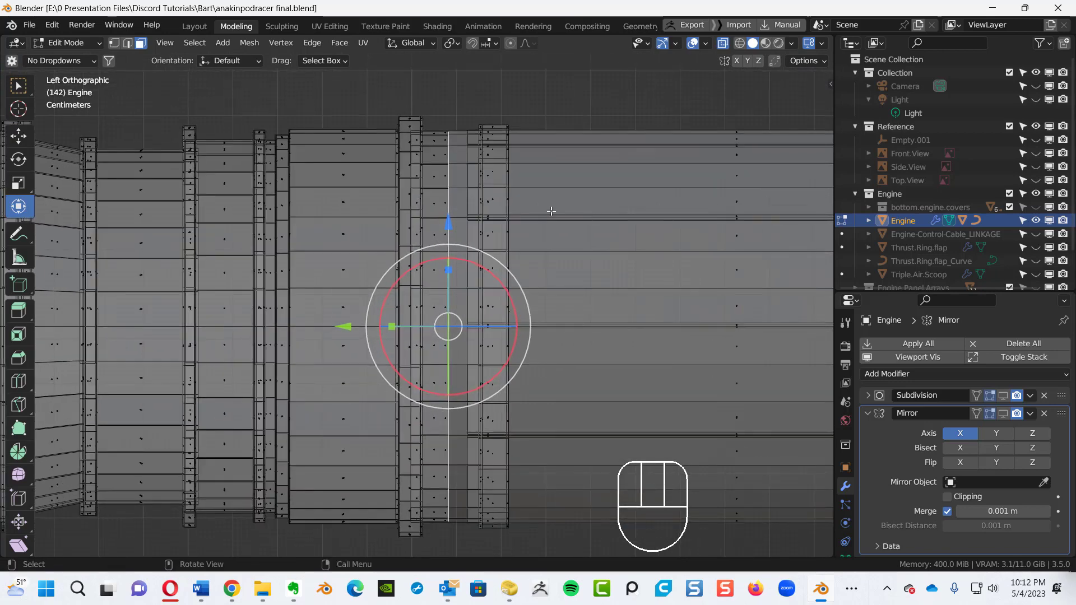
pyautogui.press('e')
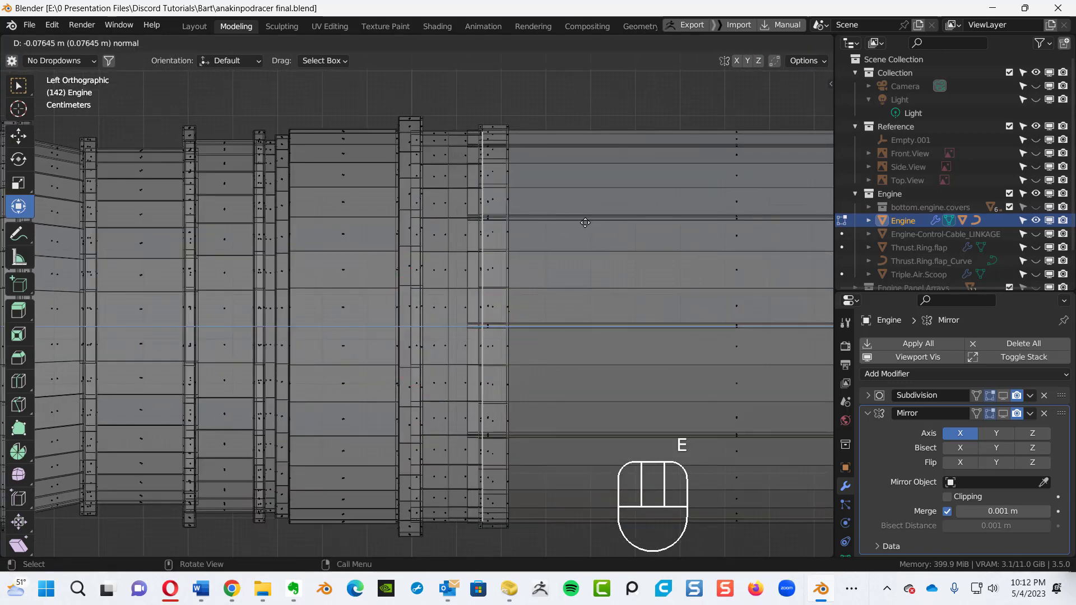
pyautogui.click(585, 223)
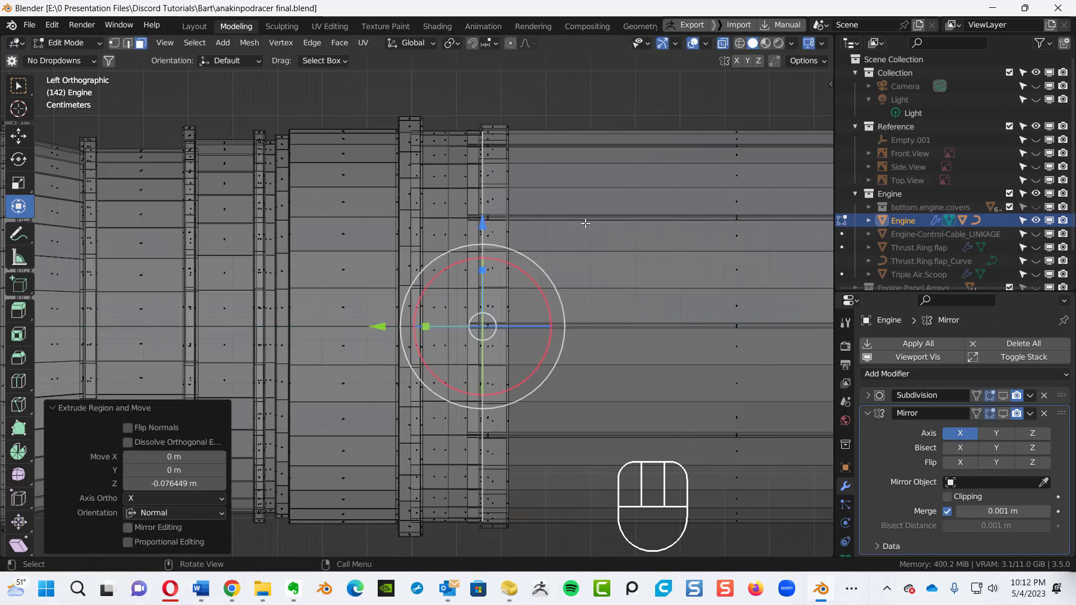
# - Extrude the end face in place, scale it by 1.034 to the next flange's diameter, and extrude it -0.05264 m along its normal
pyautogui.press('e')
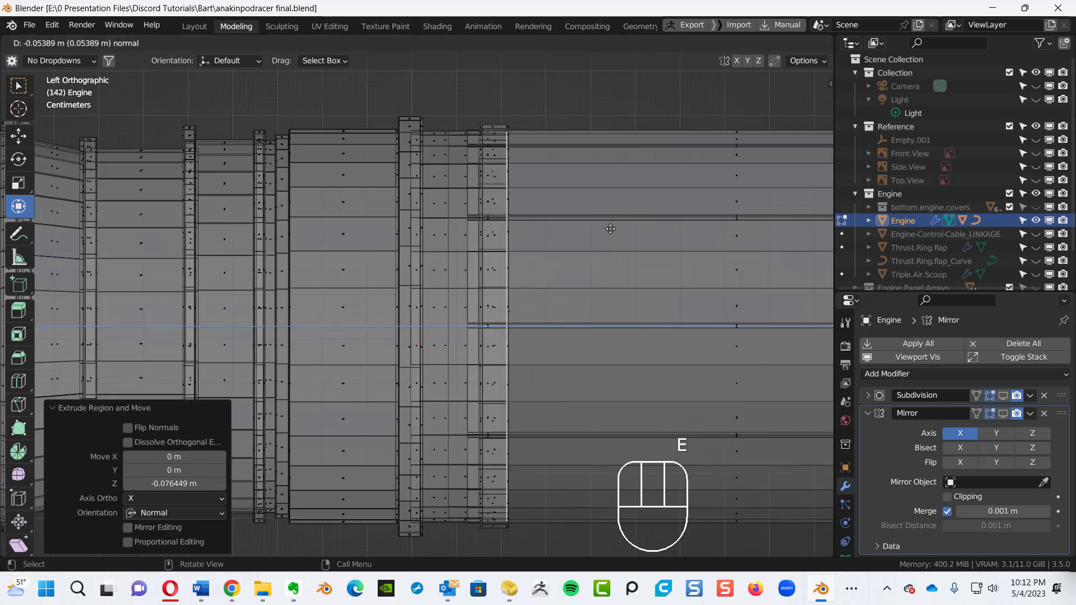
pyautogui.rightClick(600, 225)
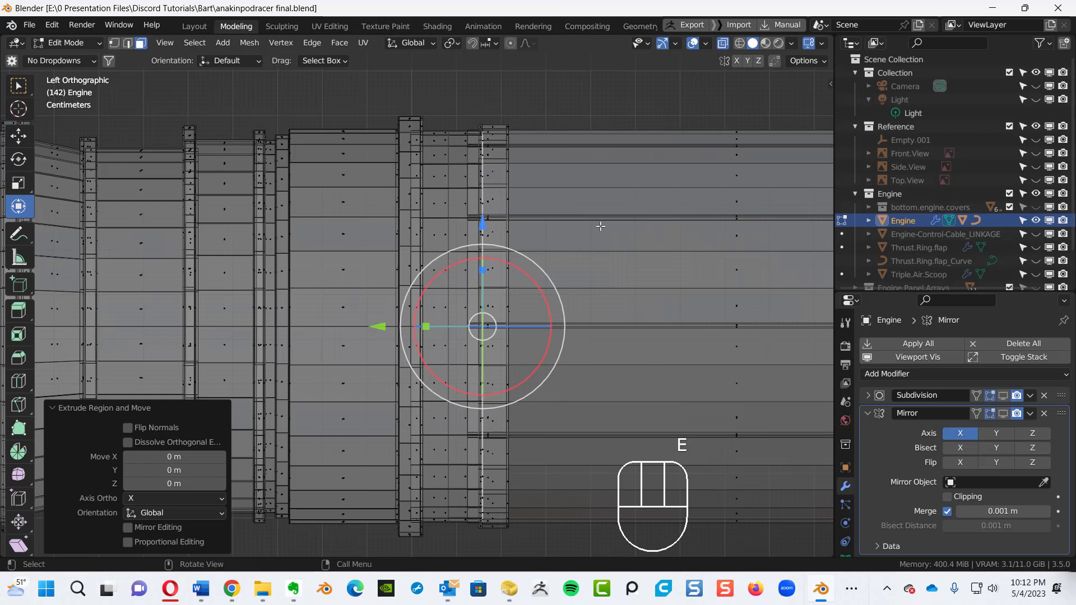
pyautogui.press('s')
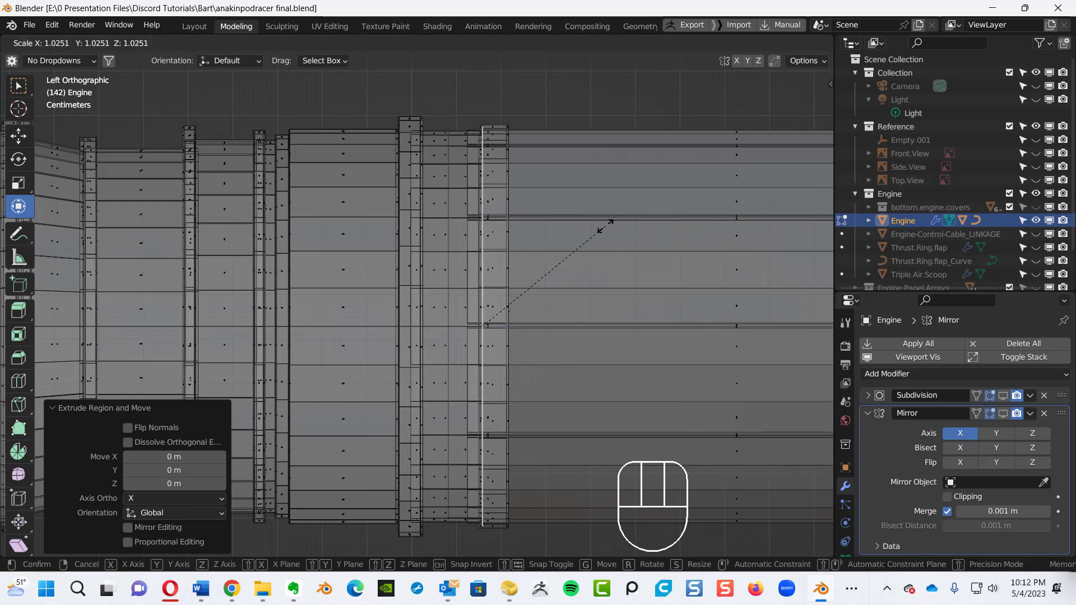
pyautogui.click(605, 227)
pyautogui.press('e')
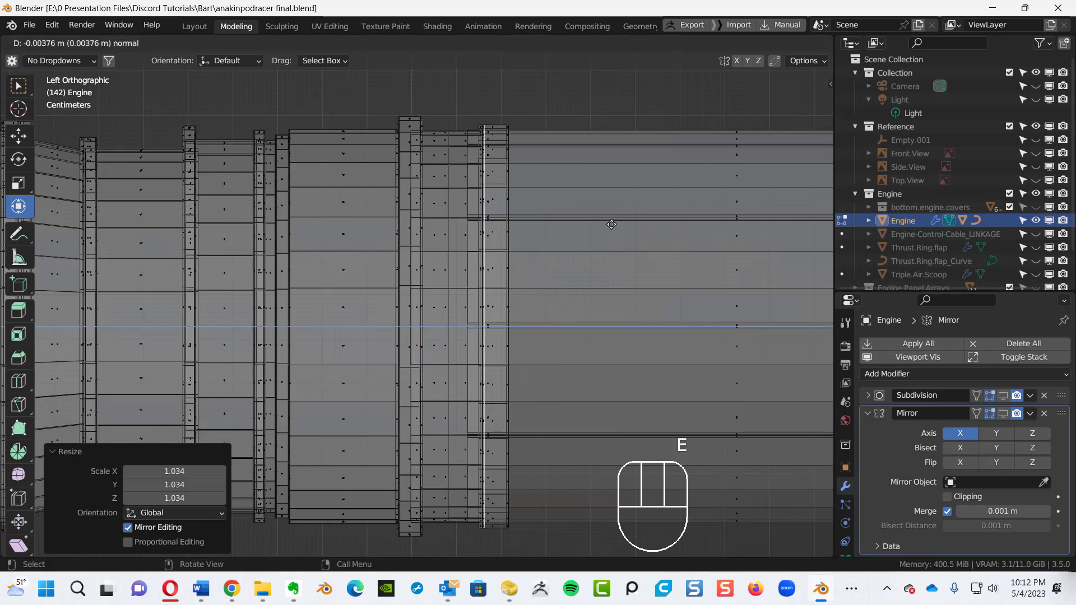
pyautogui.click(630, 224)
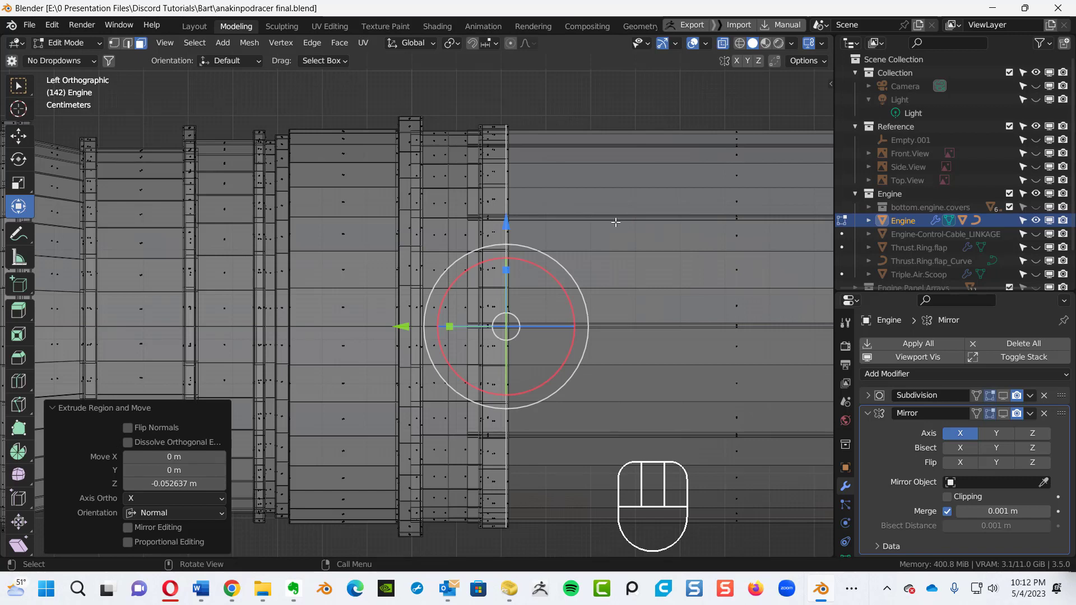
# - Inset the flange's end face by 0.02402 m and extrude the inset face -0.036345 m along its normal
pyautogui.press('i')
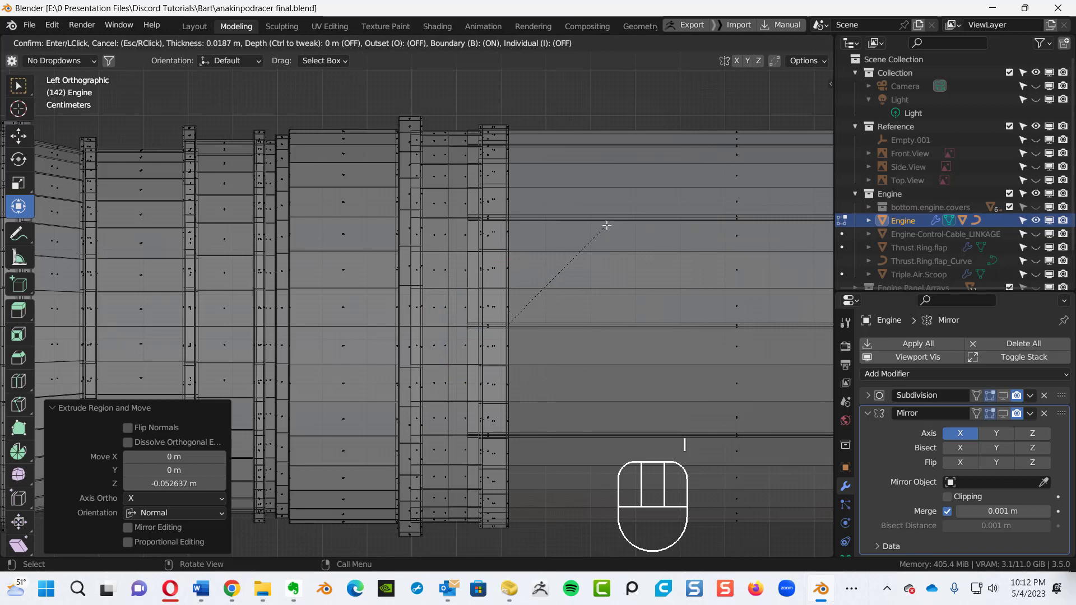
pyautogui.click(605, 226)
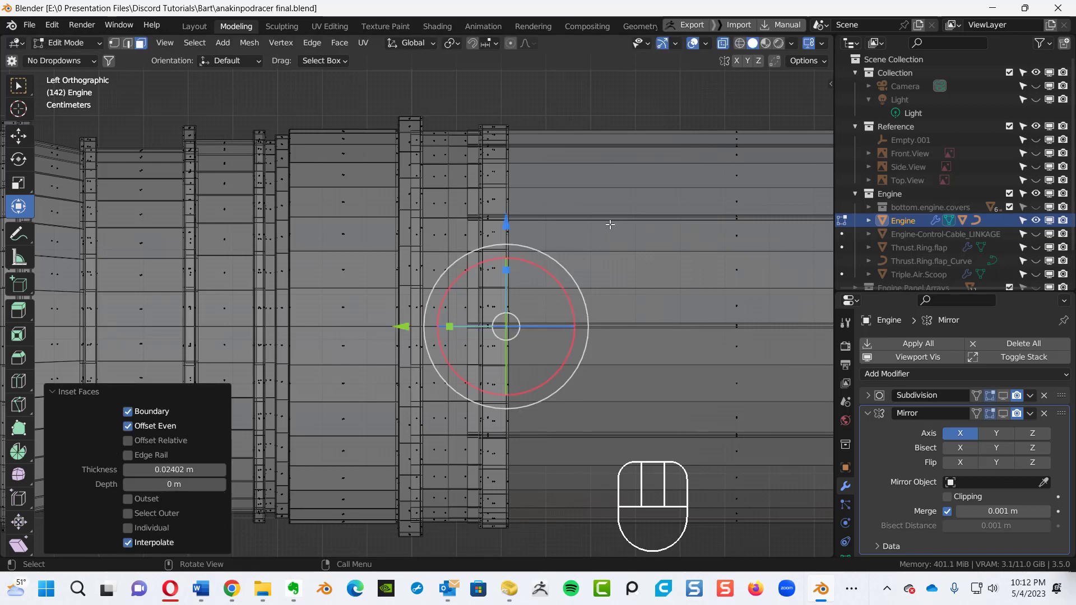
pyautogui.press('e')
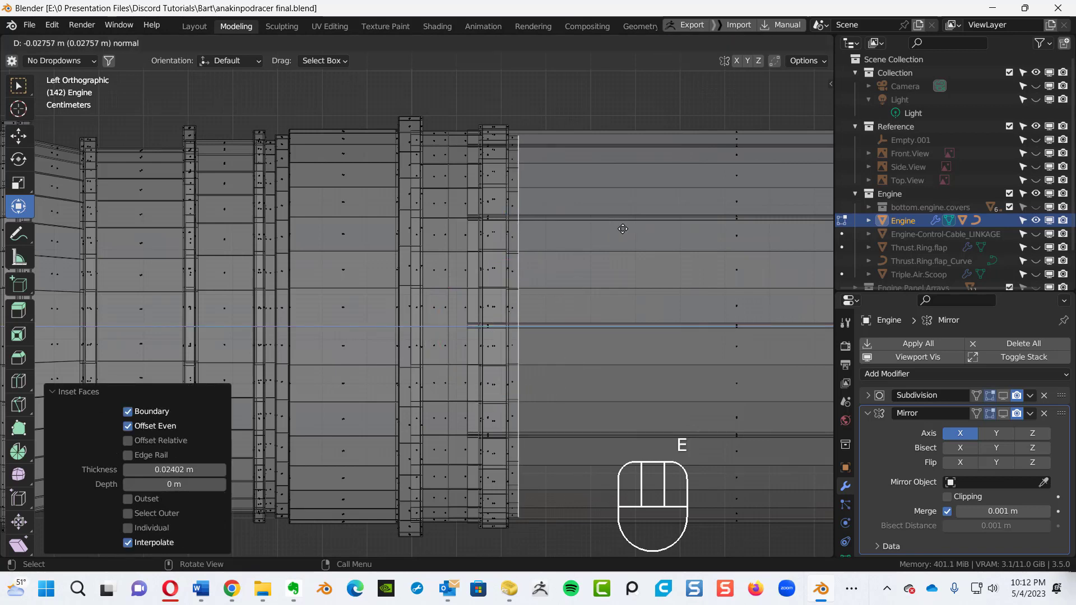
pyautogui.click(627, 230)
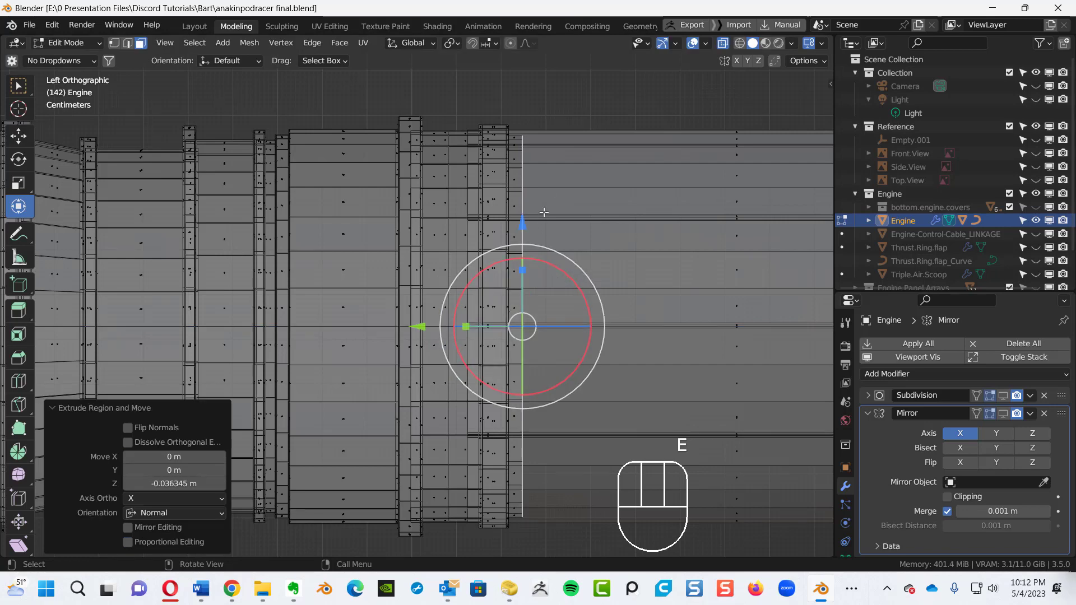
# - Grow the selection to the whole new section, scale it uniformly by 1.028 and move it -0.001455 m along Y
pyautogui.keyDown('ctrl'); pyautogui.keyDown('alt'); pyautogui.moveTo(549, 132); pyautogui.dragTo(533, 173, button='middle'); pyautogui.keyUp('alt'); pyautogui.keyUp('ctrl')
pyautogui.press('ctrl')
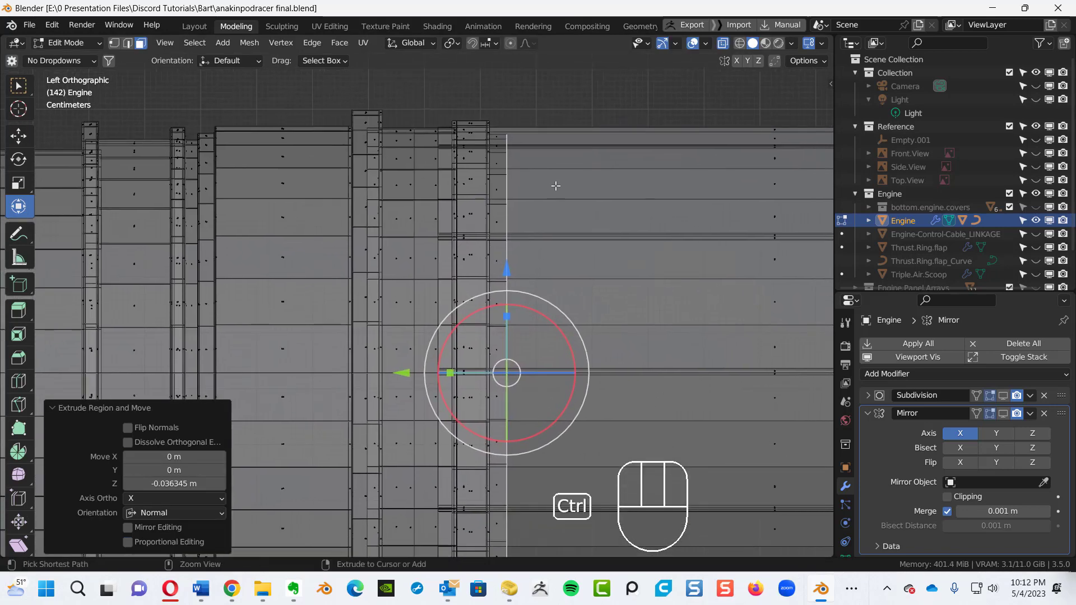
pyautogui.press('ctrl+KP_Add')
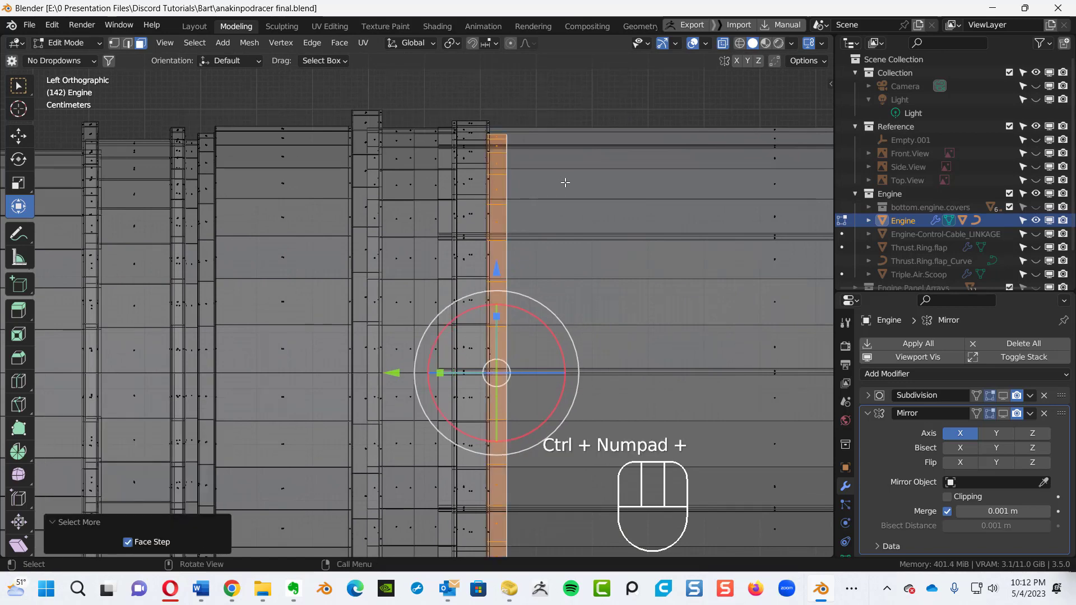
pyautogui.press('s')
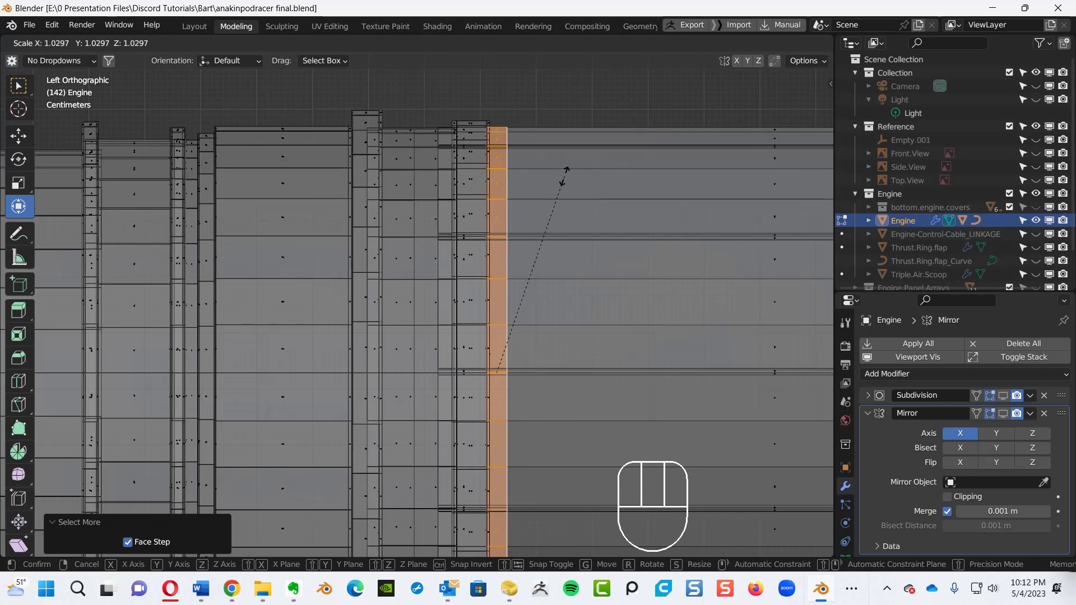
pyautogui.click(562, 175)
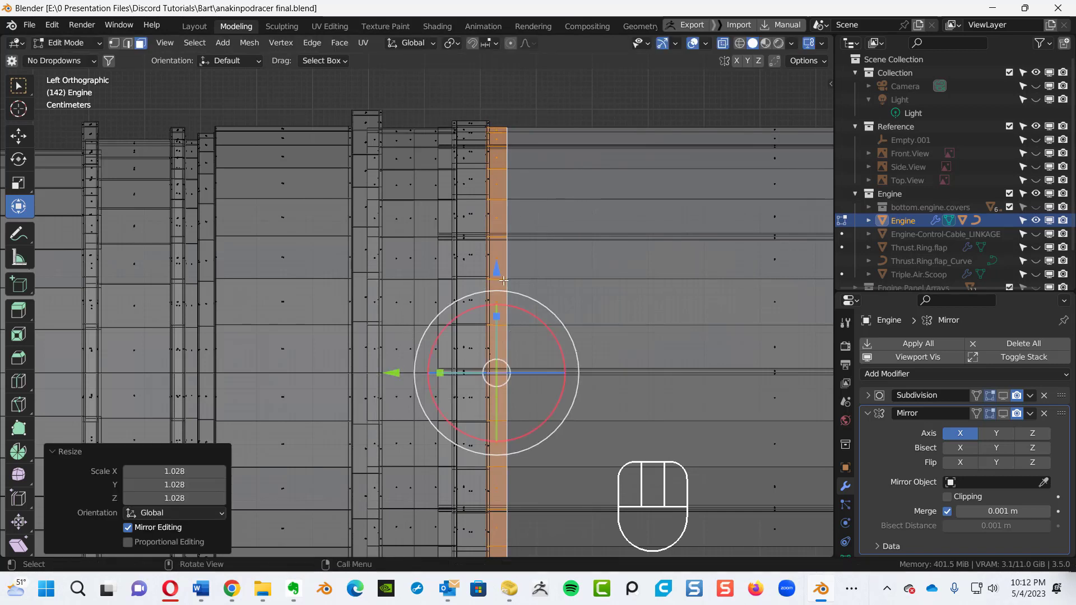
pyautogui.keyDown('ctrl'); pyautogui.keyDown('alt'); pyautogui.moveTo(531, 229); pyautogui.dragTo(569, 119, button='middle'); pyautogui.keyUp('alt'); pyautogui.keyUp('ctrl')
pyautogui.keyDown('alt'); pyautogui.keyDown('shift'); pyautogui.moveTo(552, 174); pyautogui.dragTo(470, 152, button='middle'); pyautogui.keyUp('shift'); pyautogui.keyUp('alt')
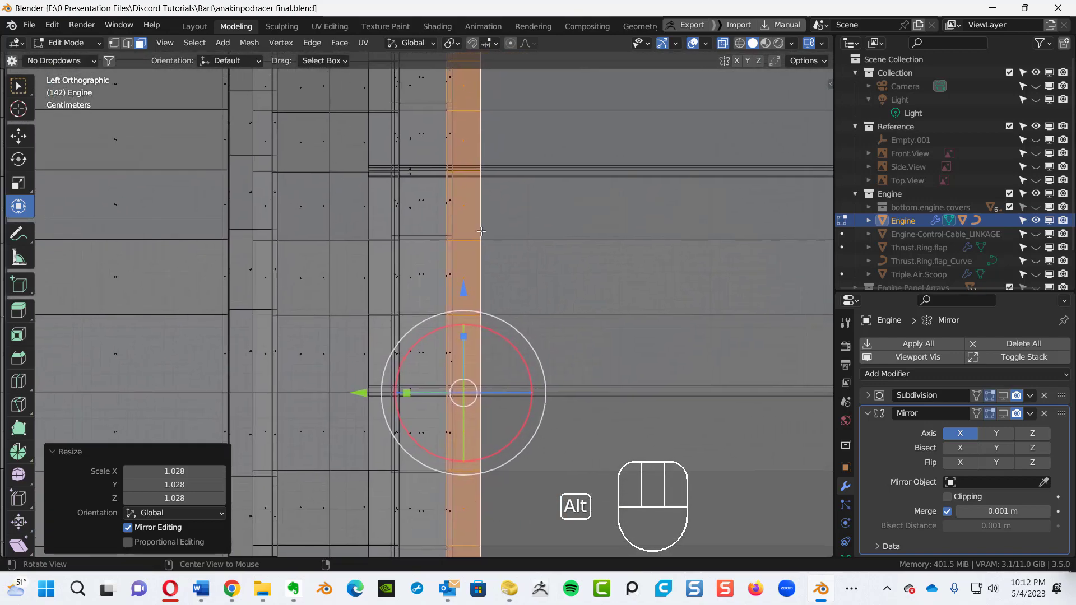
pyautogui.keyDown('ctrl'); pyautogui.keyDown('alt'); pyautogui.moveTo(478, 233); pyautogui.dragTo(508, 192, button='middle'); pyautogui.keyUp('alt'); pyautogui.keyUp('ctrl')
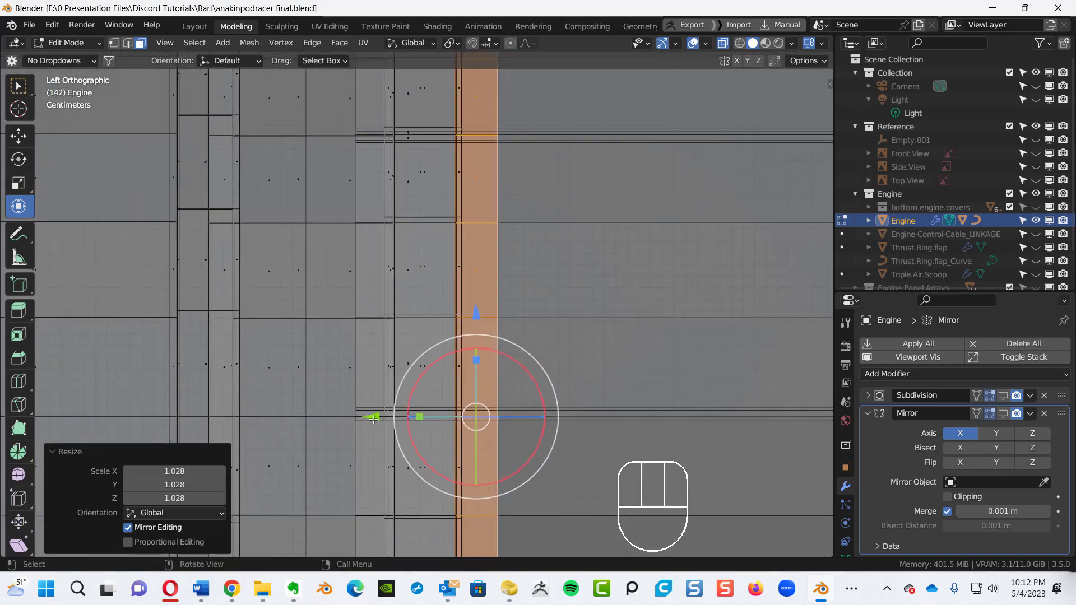
pyautogui.moveTo(374, 419); pyautogui.dragTo(377, 421)
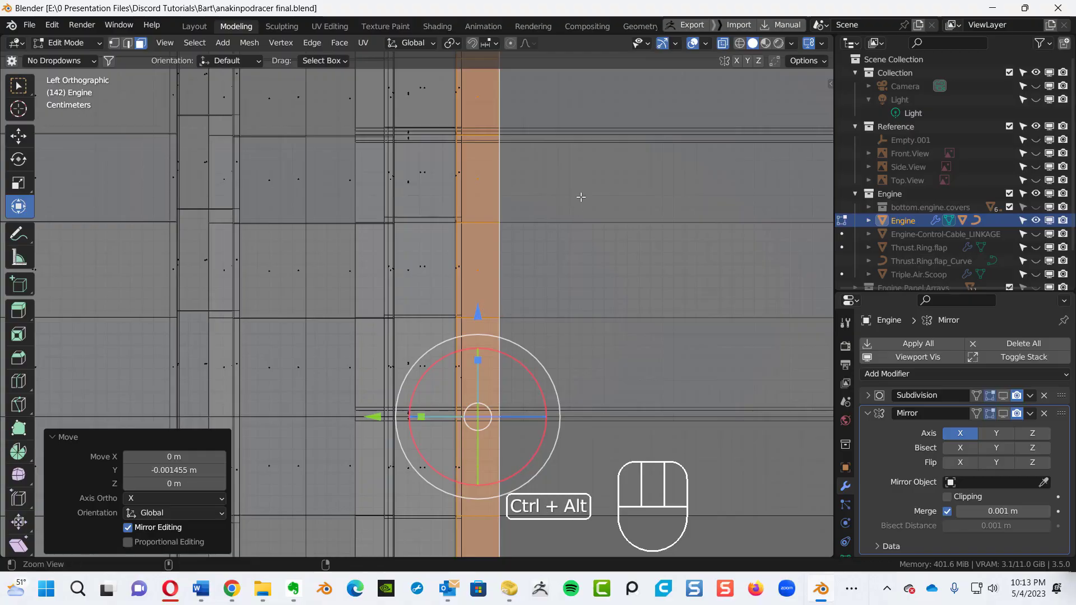
# - Reduce the selection to the section's end face and move it -1.577 m along Y to lengthen the main body
pyautogui.keyDown('ctrl'); pyautogui.keyDown('alt'); pyautogui.moveTo(579, 197); pyautogui.dragTo(526, 233, button='middle'); pyautogui.keyUp('alt'); pyautogui.keyUp('ctrl')
pyautogui.moveTo(524, 184)
pyautogui.keyDown('alt'); pyautogui.mouseDown(button='middle')
pyautogui.moveTo(474, 195)
pyautogui.moveTo(478, 168)
pyautogui.moveTo(497, 183)
pyautogui.moveTo(471, 173)
pyautogui.moveTo(438, 134)
pyautogui.moveTo(330, 255)
pyautogui.moveTo(439, 231)
pyautogui.moveTo(387, 280)
pyautogui.moveTo(331, 307)
pyautogui.moveTo(362, 241)
pyautogui.moveTo(392, 246)
pyautogui.moveTo(308, 219)
pyautogui.moveTo(391, 234)
pyautogui.moveTo(372, 260)
pyautogui.mouseUp(button='middle'); pyautogui.keyUp('alt')
pyautogui.hotkey('alt', 'z')
pyautogui.hotkey('alt', 'z')
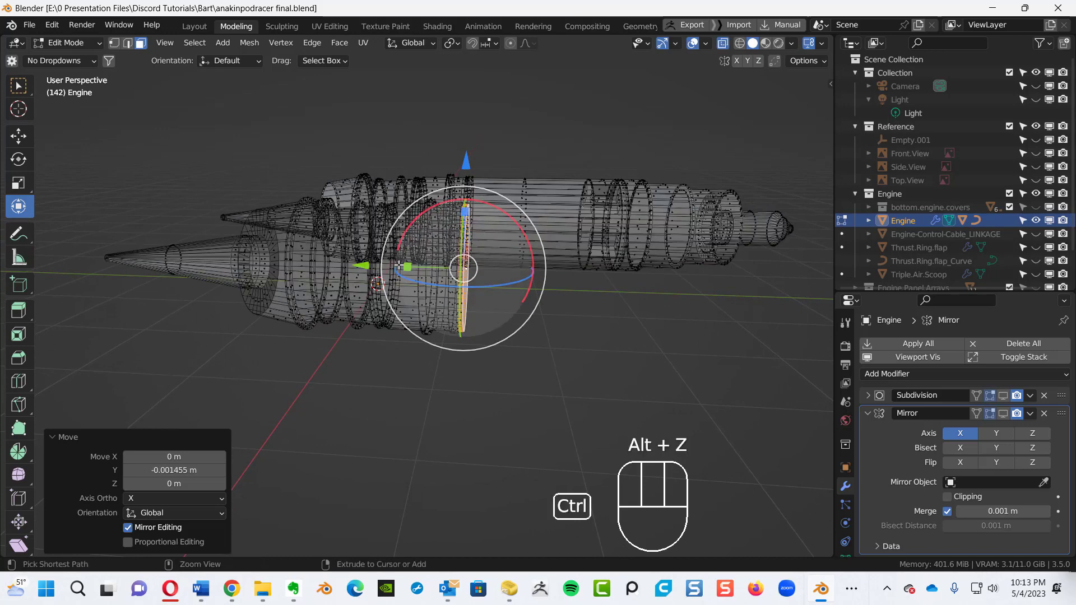
pyautogui.press('ctrl+KP_3')
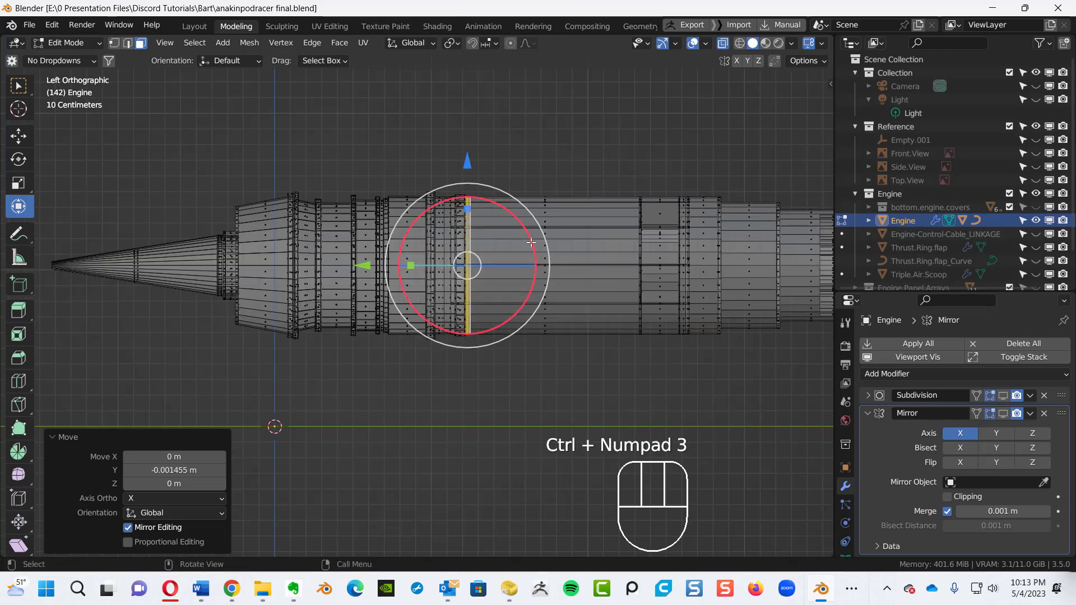
pyautogui.keyDown('ctrl'); pyautogui.keyDown('alt'); pyautogui.moveTo(540, 234); pyautogui.dragTo(507, 282, button='middle'); pyautogui.keyUp('alt'); pyautogui.keyUp('ctrl')
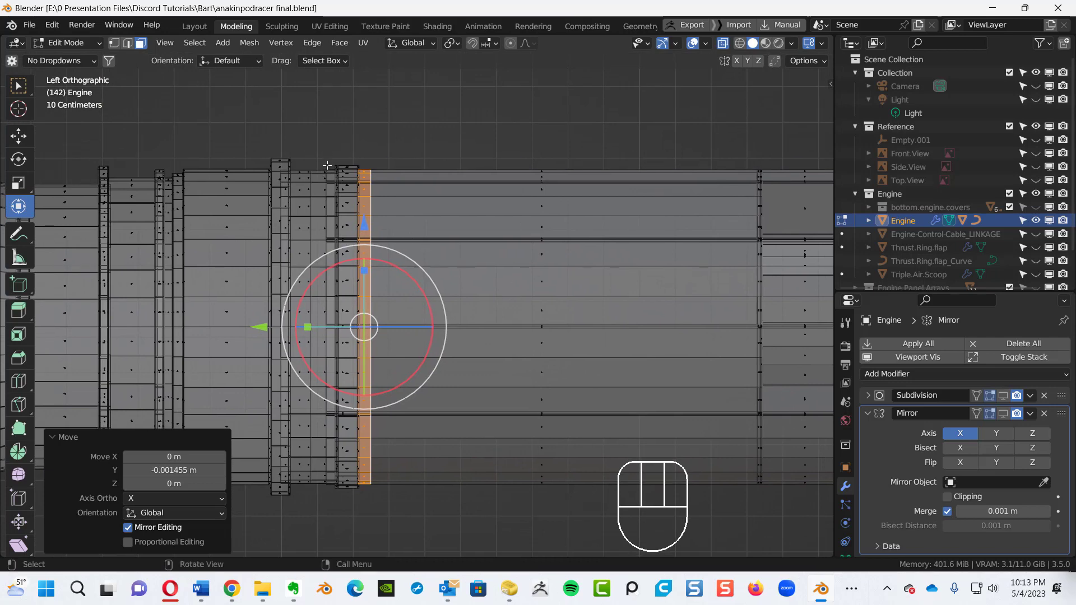
pyautogui.keyDown('ctrl'); pyautogui.moveTo(316, 131); pyautogui.dragTo(364, 532); pyautogui.keyUp('ctrl')
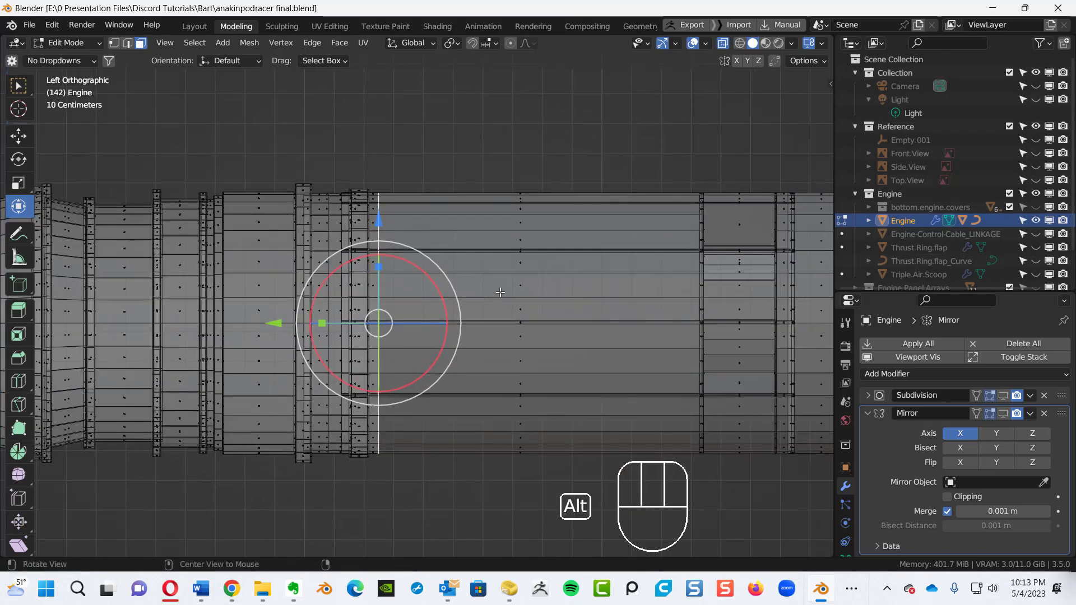
pyautogui.keyDown('alt'); pyautogui.keyDown('shift'); pyautogui.moveTo(500, 291); pyautogui.dragTo(276, 314, button='middle'); pyautogui.keyUp('shift'); pyautogui.keyUp('alt')
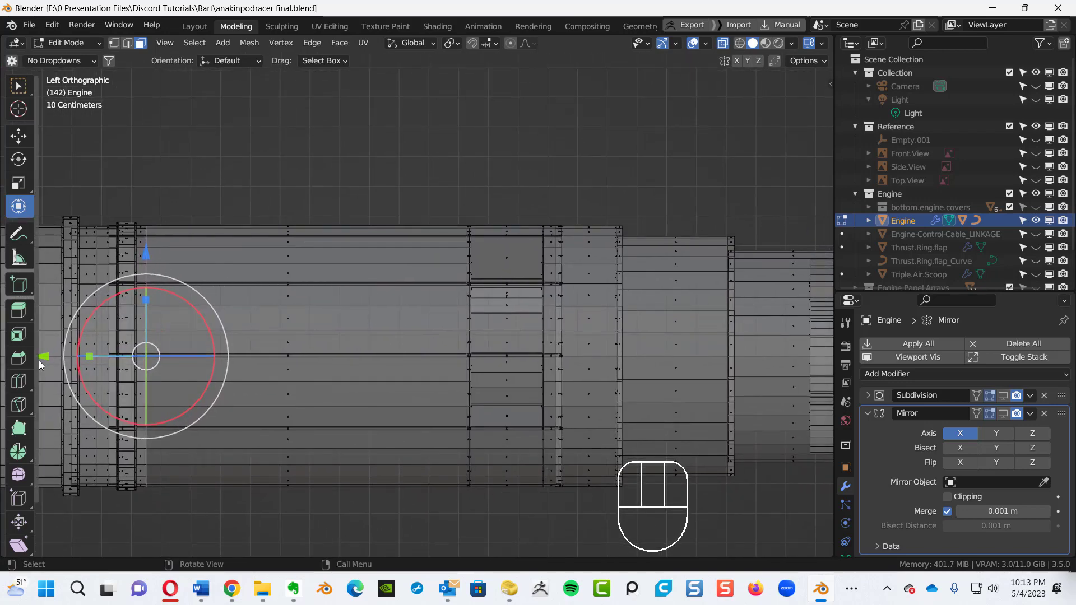
pyautogui.moveTo(44, 356); pyautogui.dragTo(506, 391)
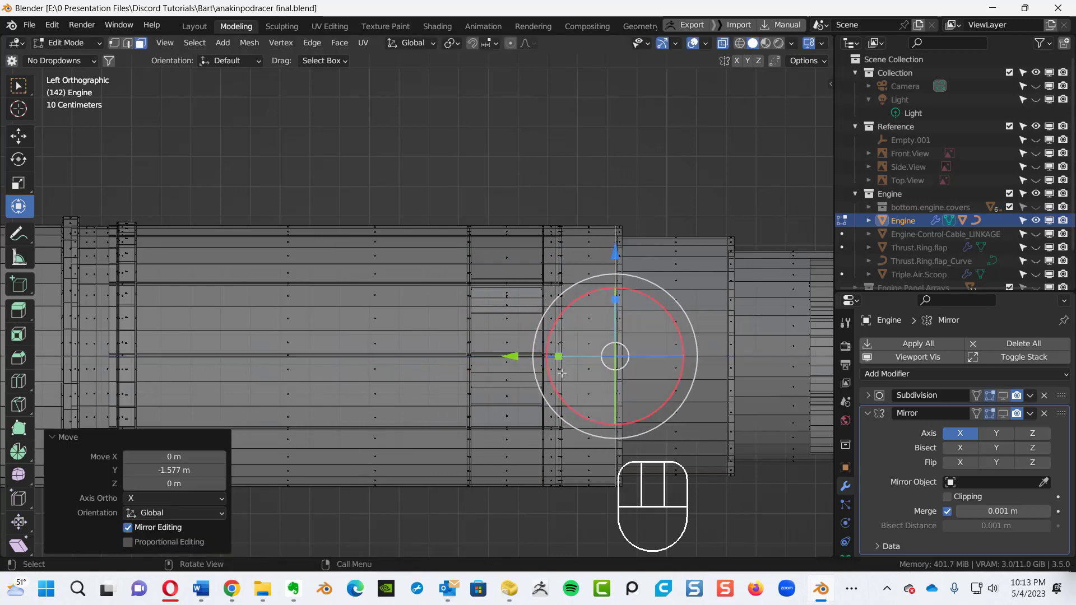
# - Fine-tune the main body's end face by moving it another -0.004084 m along Y to the next section's start
pyautogui.keyDown('ctrl'); pyautogui.keyDown('alt'); pyautogui.moveTo(592, 305); pyautogui.dragTo(314, 265, button='middle'); pyautogui.keyUp('alt'); pyautogui.keyUp('ctrl')
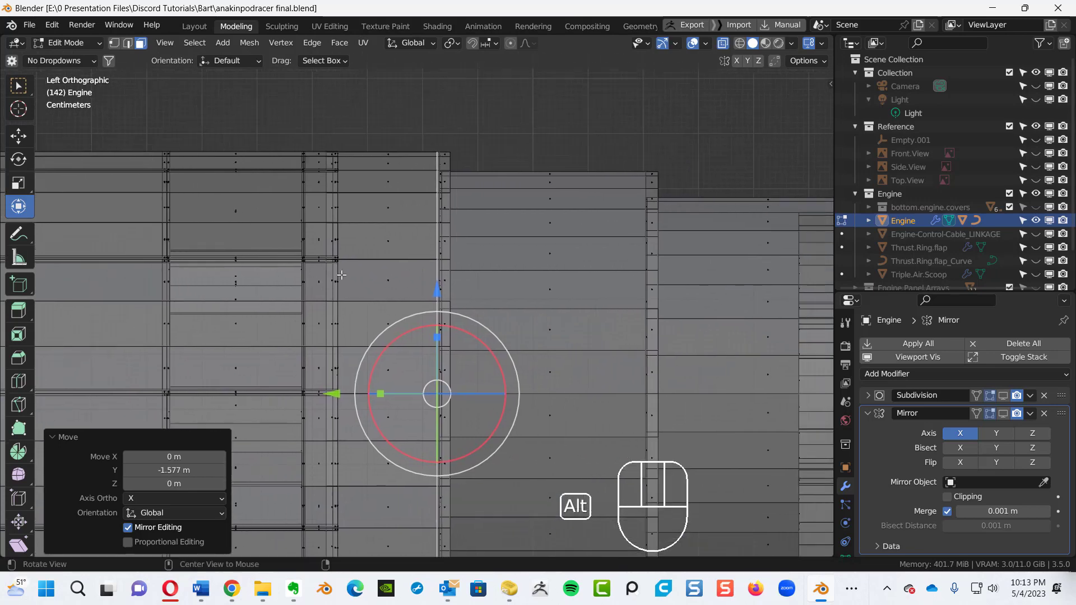
pyautogui.keyDown('ctrl'); pyautogui.keyDown('alt'); pyautogui.moveTo(474, 282); pyautogui.dragTo(485, 259, button='middle'); pyautogui.keyUp('alt'); pyautogui.keyUp('ctrl')
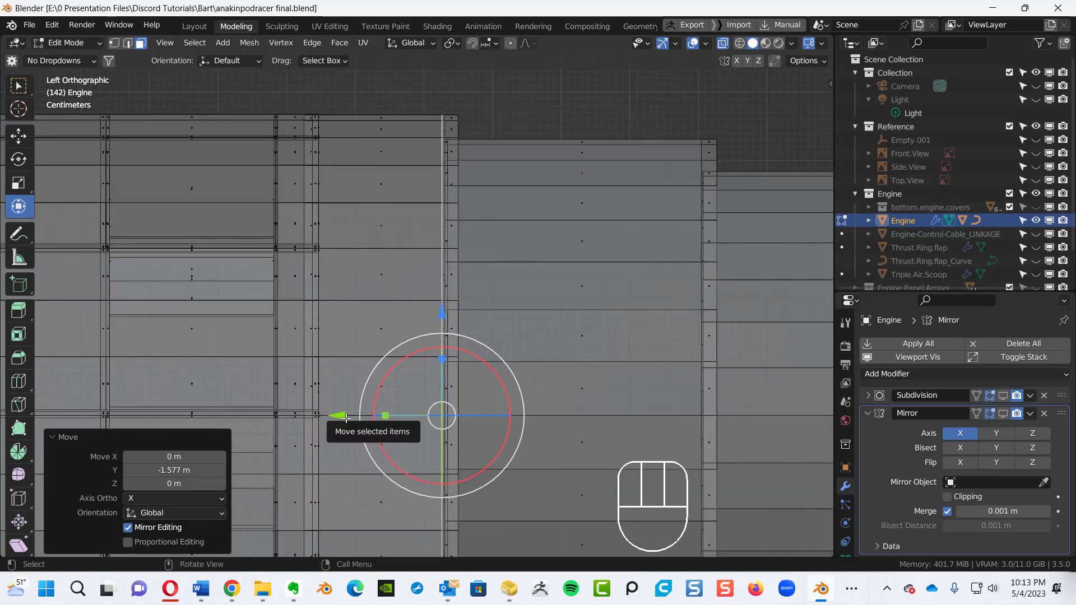
pyautogui.moveTo(344, 416); pyautogui.dragTo(351, 420)
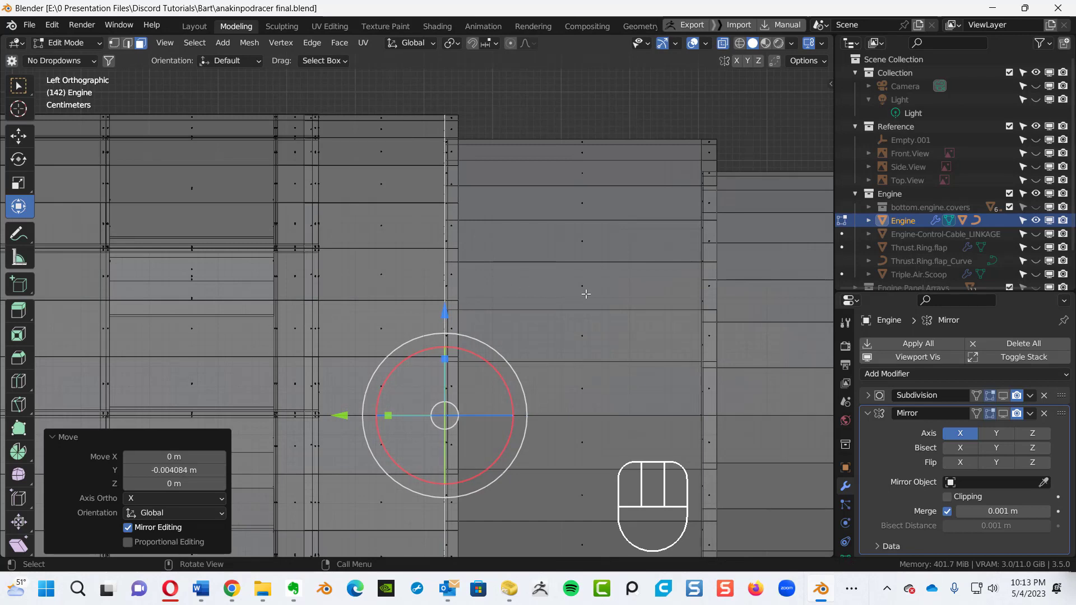
# - Inset the main body's end face by 0.04357 m and extrude the inset face -0.076953 m along its normal
pyautogui.keyDown('ctrl'); pyautogui.keyDown('alt'); pyautogui.moveTo(587, 293); pyautogui.dragTo(587, 273, button='middle'); pyautogui.keyUp('alt'); pyautogui.keyUp('ctrl')
pyautogui.press('i')
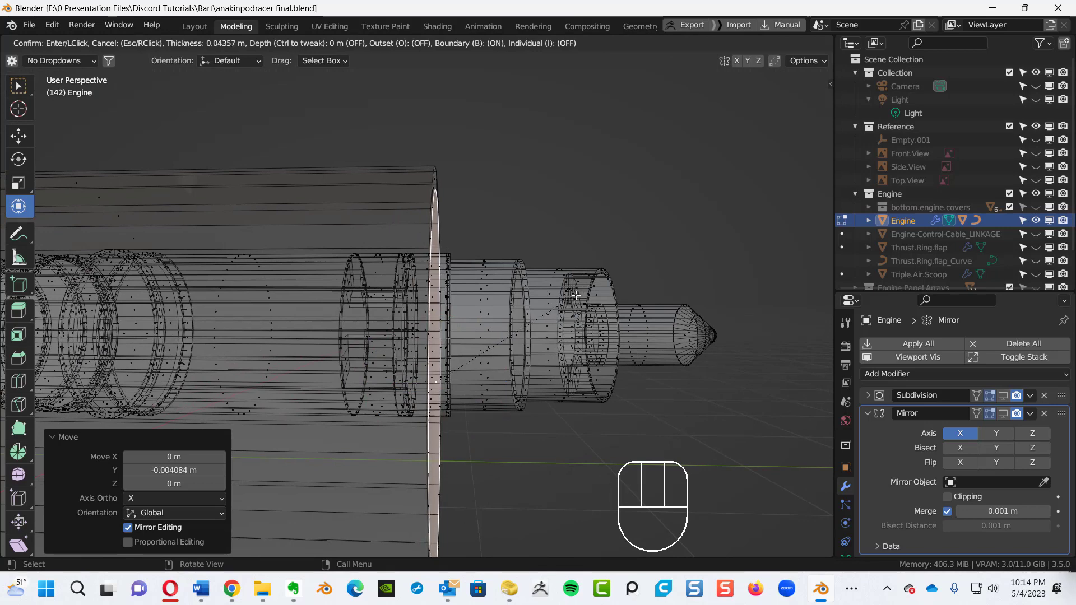
pyautogui.click(575, 294)
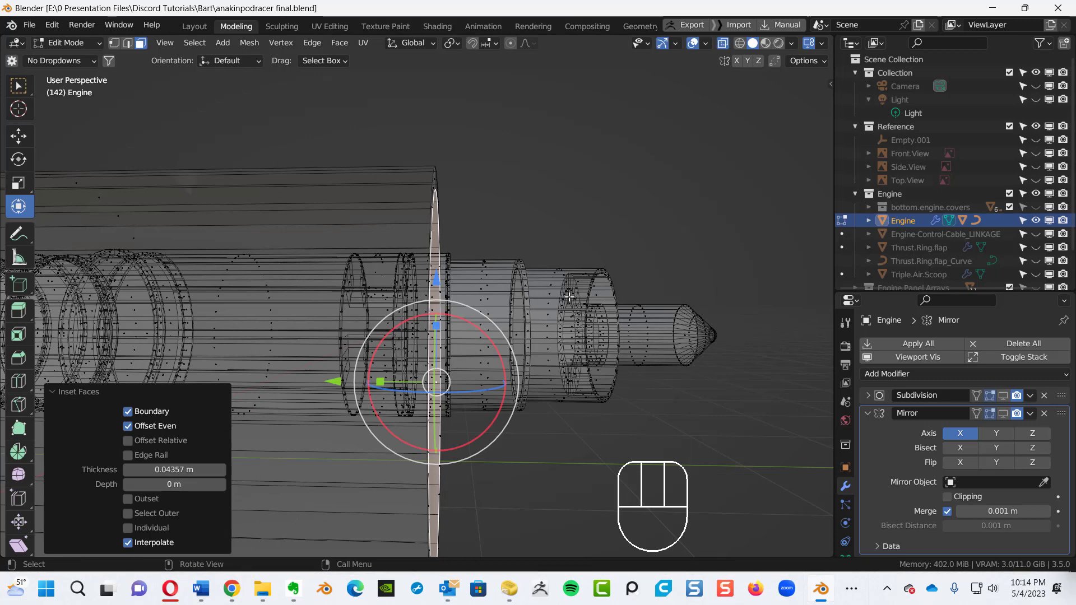
pyautogui.press('ctrl+KP_3')
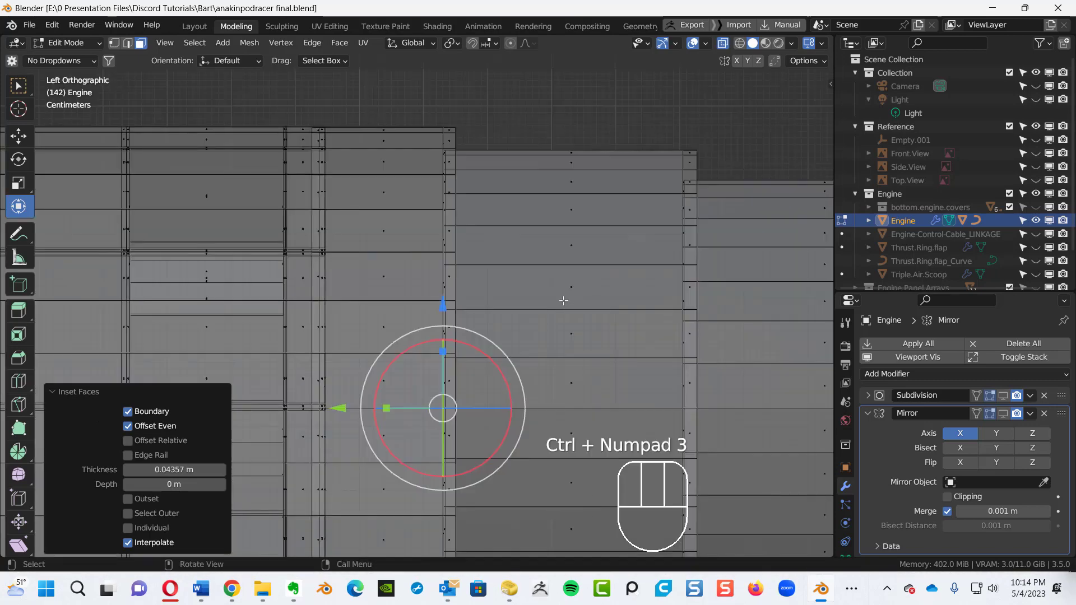
pyautogui.press('e')
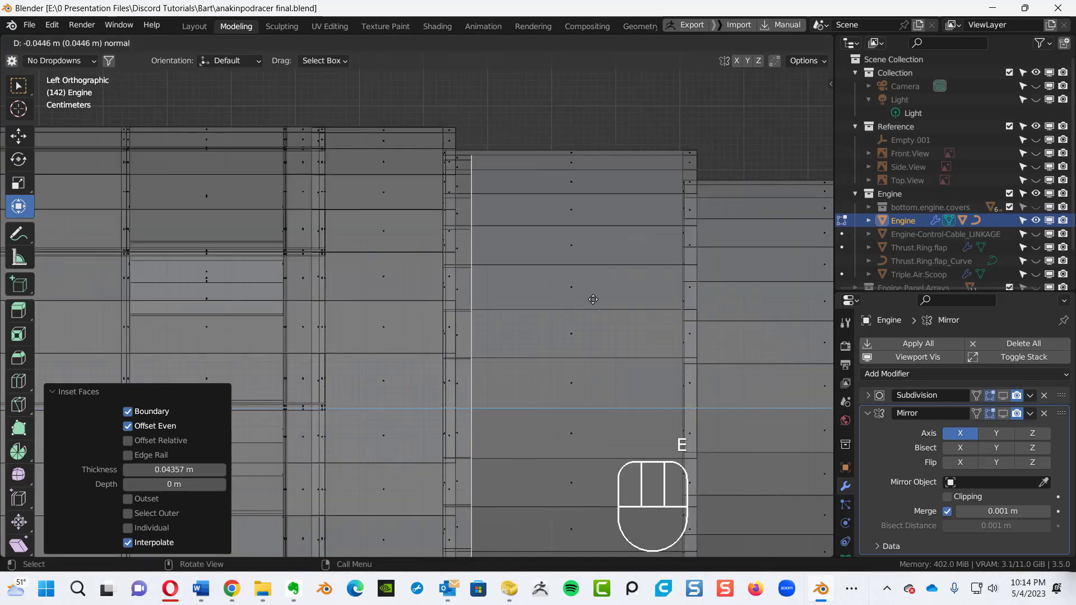
pyautogui.click(609, 301)
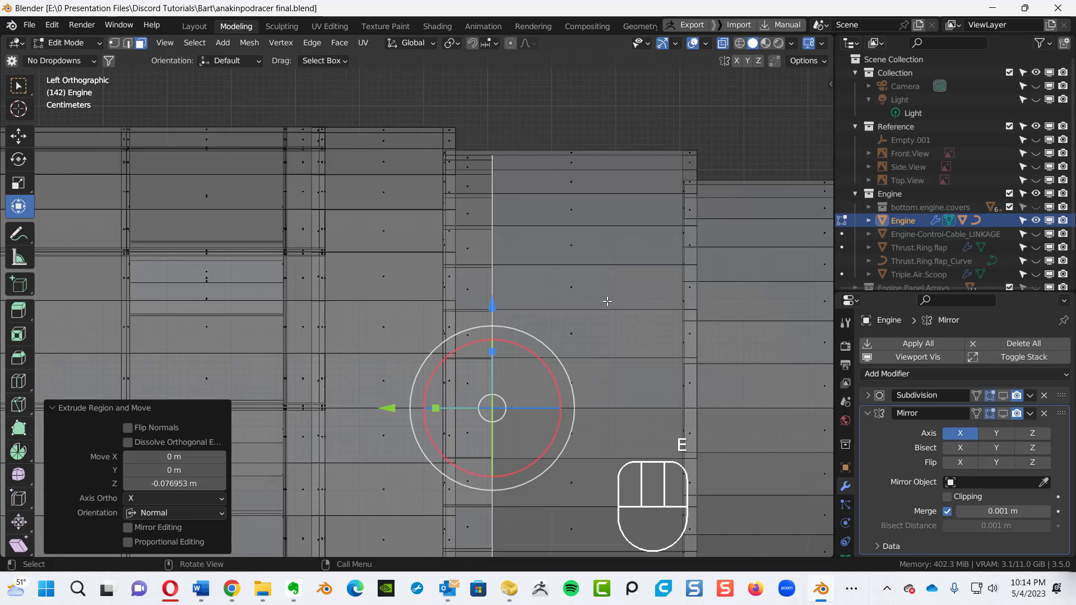
# - Grow the selection to the whole new section, scale it uniformly by 1.018 and move it -0.000875 m along Y
pyautogui.press('ctrl+KP_Add')
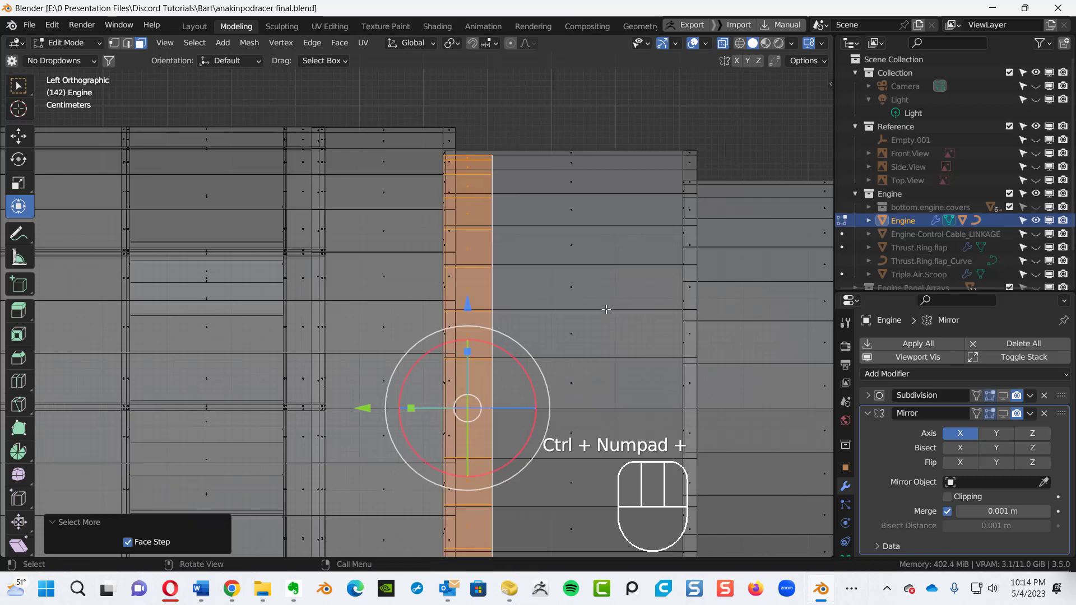
pyautogui.press('s')
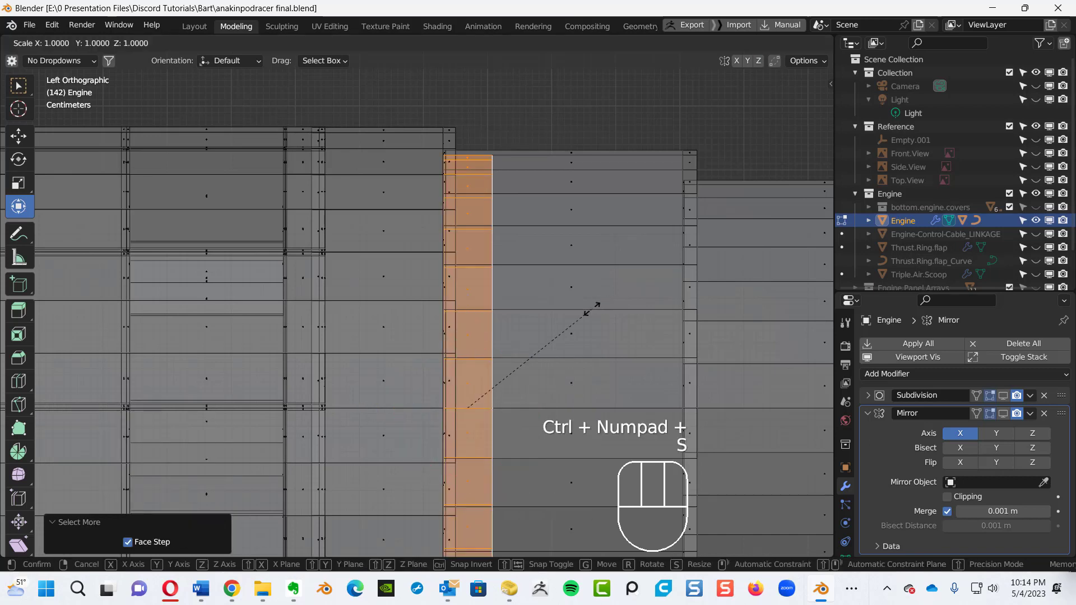
pyautogui.click(596, 307)
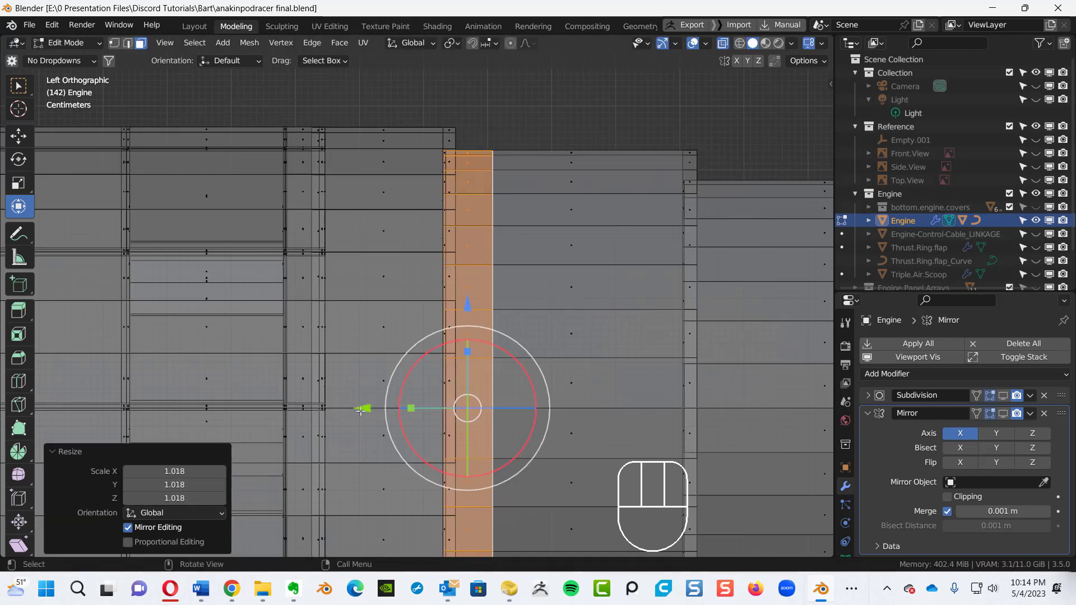
pyautogui.moveTo(361, 411); pyautogui.dragTo(364, 412)
pyautogui.moveTo(363, 413); pyautogui.dragTo(364, 410)
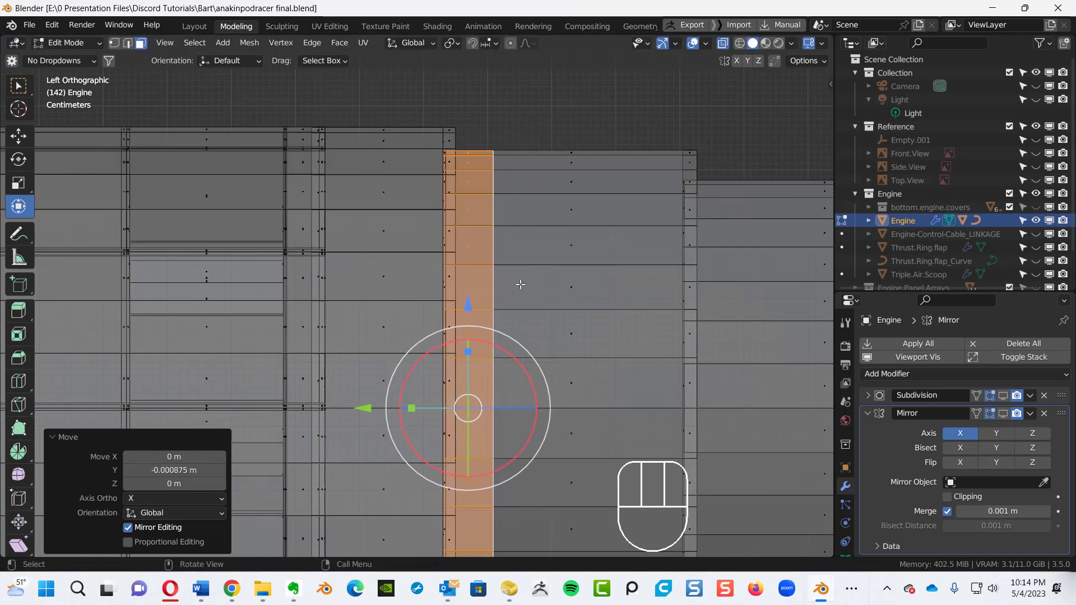
# - Deselect the new section's side faces and move its end face about -0.3 m along Y to the finished engine's next diameter step
pyautogui.keyDown('alt'); pyautogui.keyDown('shift'); pyautogui.moveTo(522, 237); pyautogui.dragTo(517, 171, button='middle'); pyautogui.keyUp('shift'); pyautogui.keyUp('alt')
pyautogui.keyDown('ctrl'); pyautogui.keyDown('alt'); pyautogui.moveTo(560, 196); pyautogui.dragTo(417, 119, button='middle'); pyautogui.keyUp('alt'); pyautogui.keyUp('ctrl')
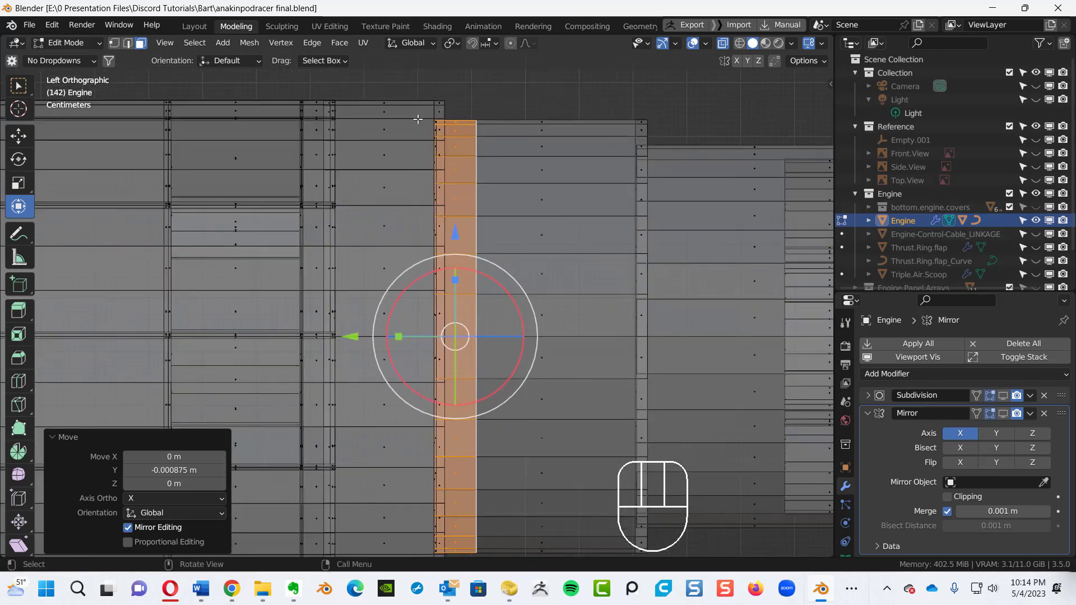
pyautogui.keyDown('ctrl'); pyautogui.moveTo(398, 81); pyautogui.dragTo(482, 338); pyautogui.keyUp('ctrl')
pyautogui.keyDown('ctrl'); pyautogui.moveTo(465, 601); pyautogui.dragTo(465, 600); pyautogui.keyUp('ctrl')
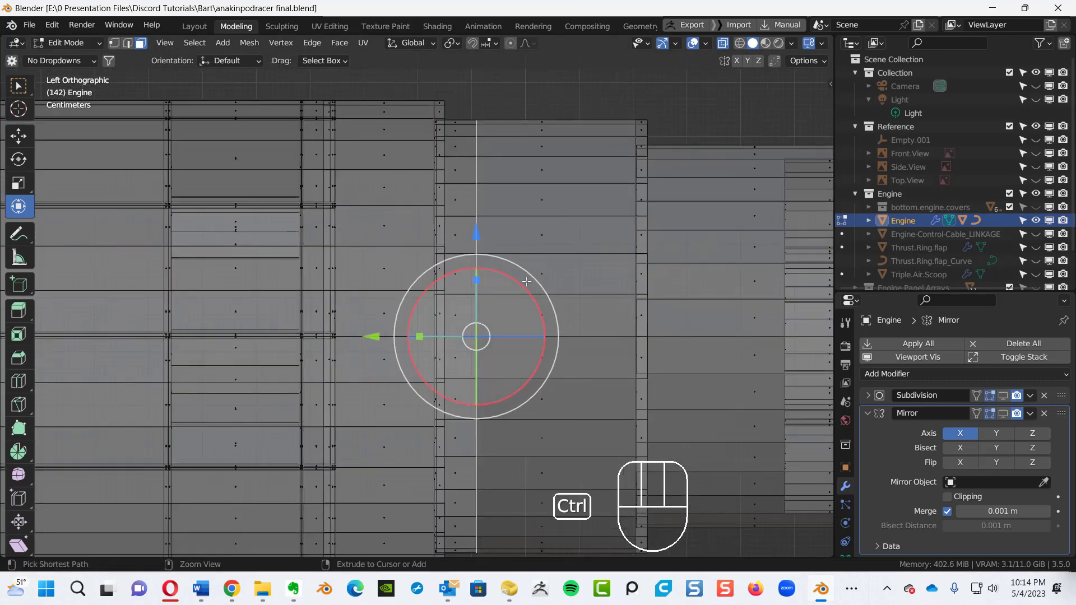
pyautogui.moveTo(368, 338); pyautogui.dragTo(519, 375)
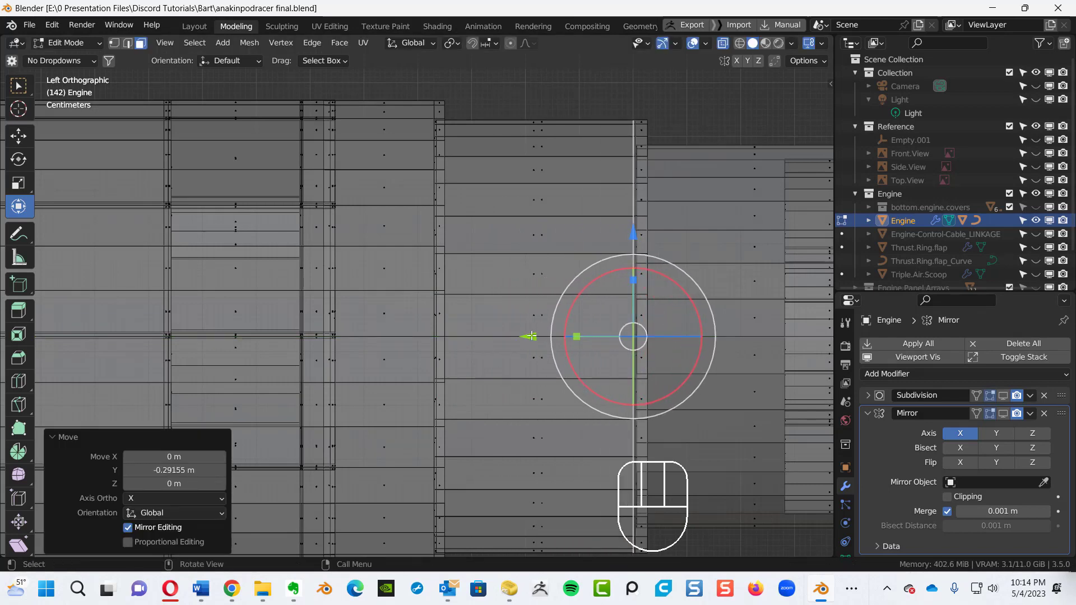
pyautogui.moveTo(532, 336); pyautogui.dragTo(535, 336)
# - Inset the end face by about 0.096 m and extrude the inner face about 0.143 m outward along the engine axis
pyautogui.keyDown('alt'); pyautogui.keyDown('shift'); pyautogui.moveTo(496, 259); pyautogui.dragTo(209, 234, button='middle'); pyautogui.keyUp('shift'); pyautogui.keyUp('alt')
pyautogui.keyDown('ctrl'); pyautogui.keyDown('alt'); pyautogui.moveTo(452, 245); pyautogui.dragTo(429, 249, button='middle'); pyautogui.keyUp('alt'); pyautogui.keyUp('ctrl')
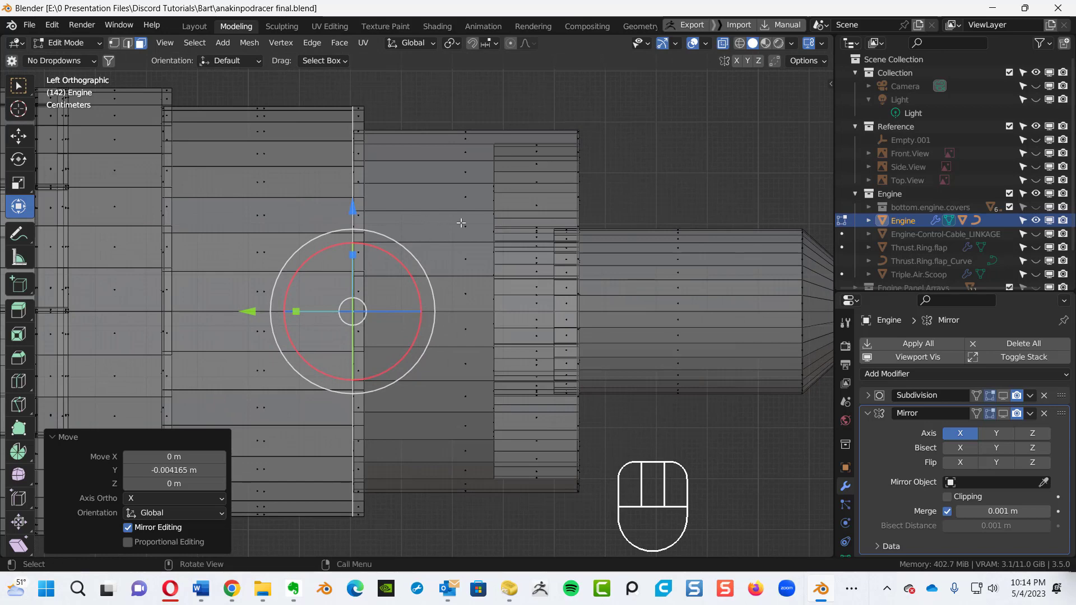
pyautogui.press('i')
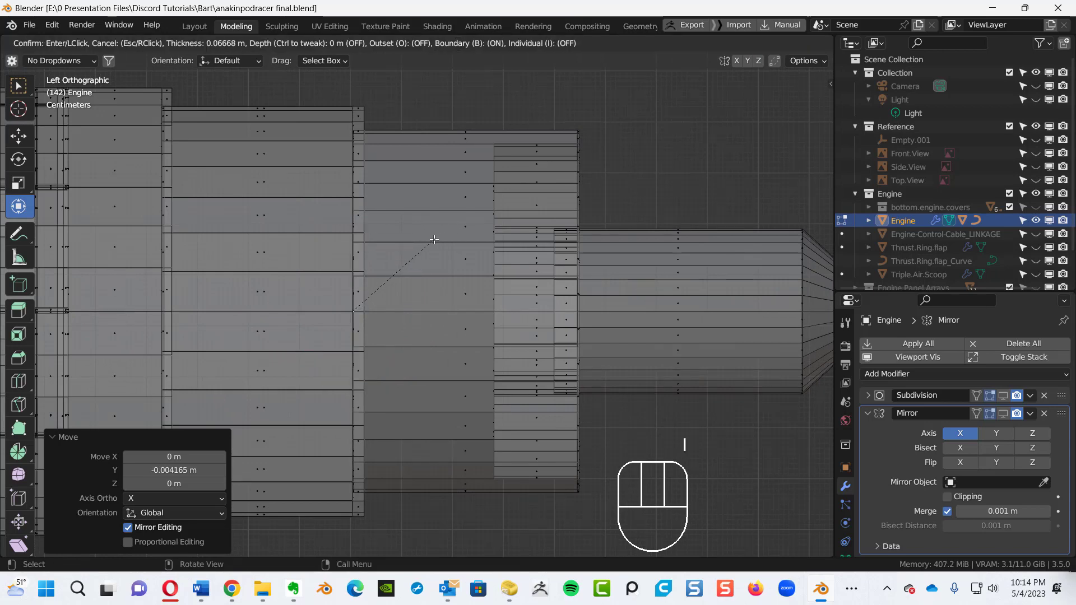
pyautogui.click(423, 248)
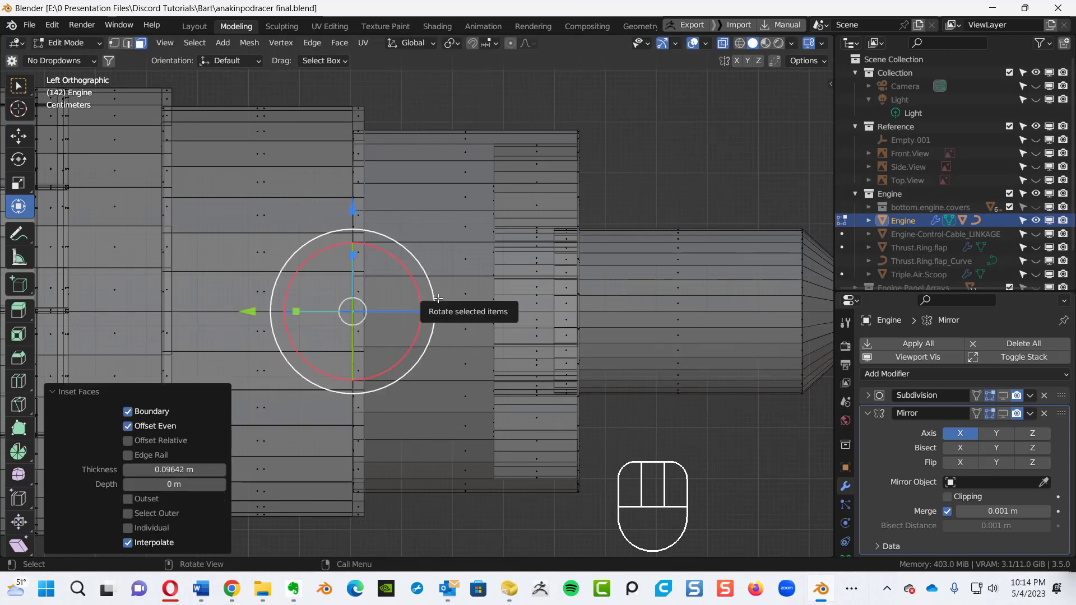
pyautogui.press('e')
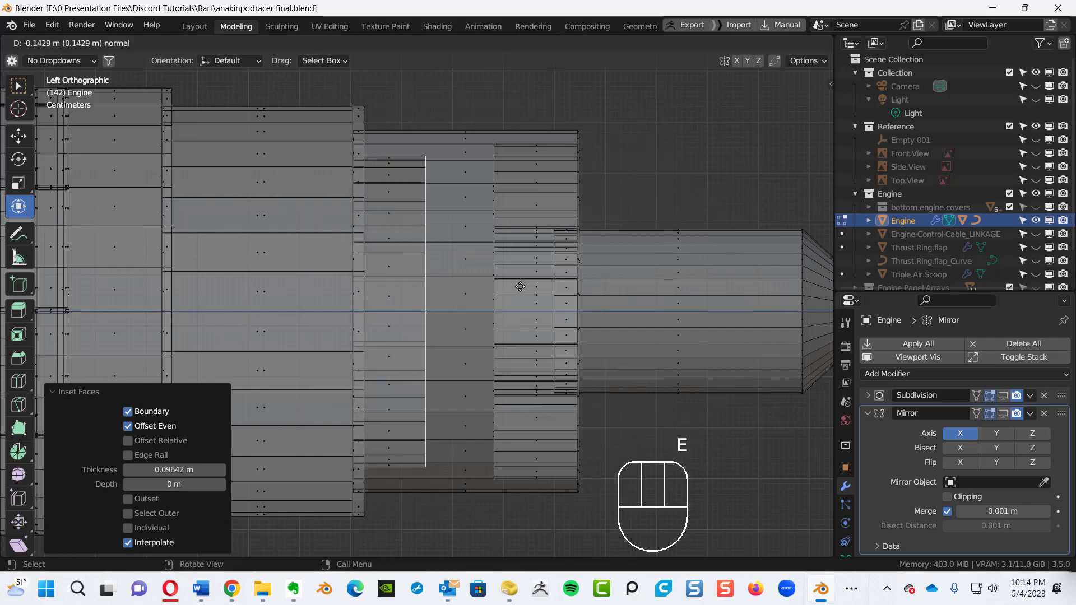
pyautogui.click(519, 287)
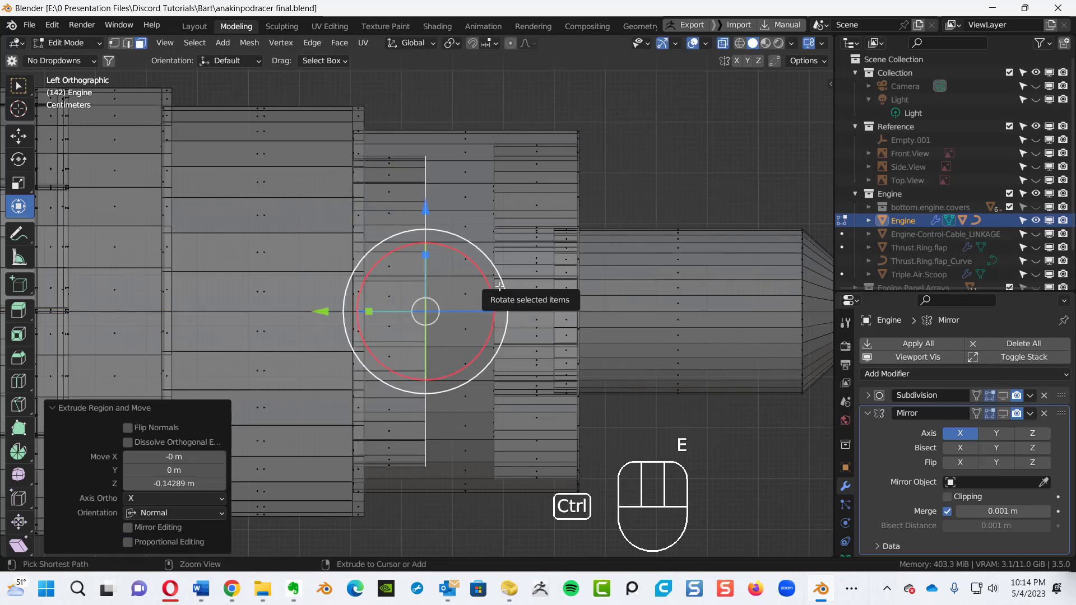
# - Scale the newly extruded section by about 1.164 to match the finished engine's radius and shift it about -0.011 m along Y
pyautogui.press('ctrl+KP_Add')
pyautogui.press('s')
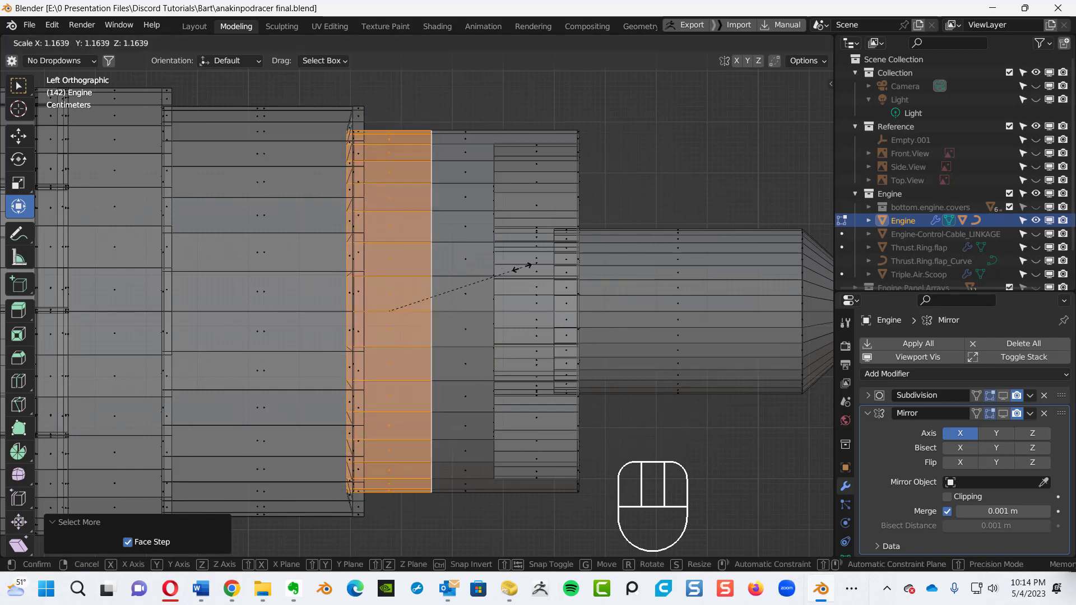
pyautogui.click(530, 264)
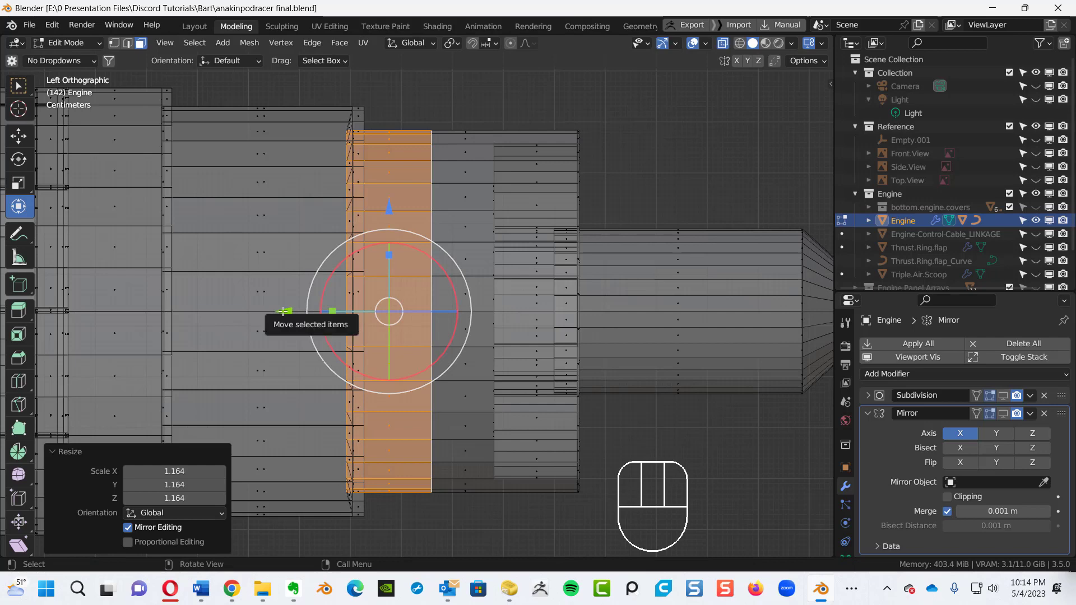
pyautogui.moveTo(285, 312); pyautogui.dragTo(291, 312)
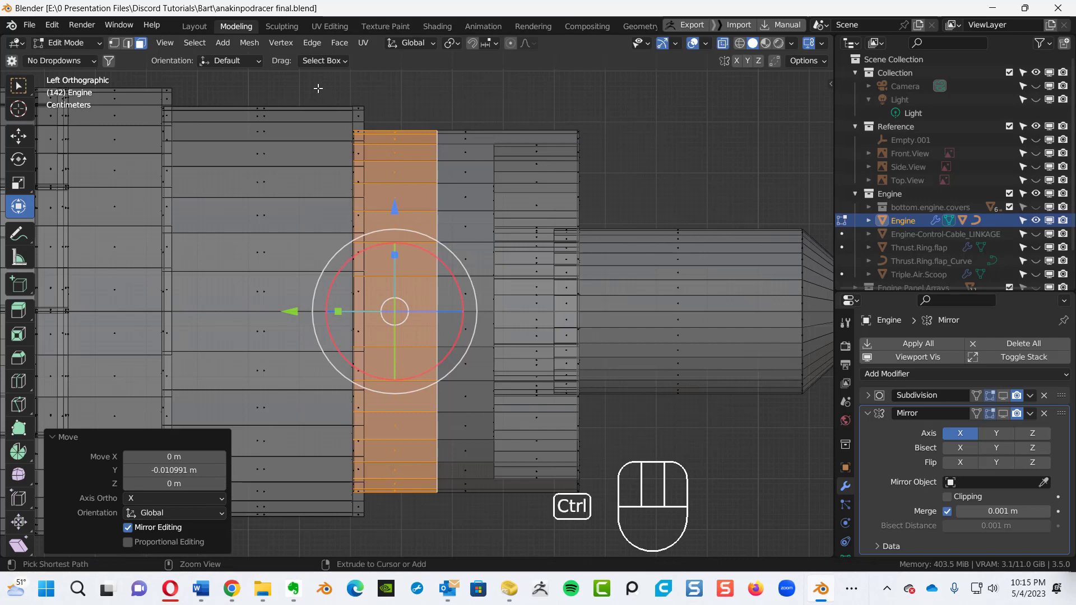
# - Reduce the selection to the section's end face and stretch it along Y to the end of the finished engine's outer casing
pyautogui.keyDown('ctrl'); pyautogui.moveTo(313, 90); pyautogui.dragTo(401, 557); pyautogui.keyUp('ctrl')
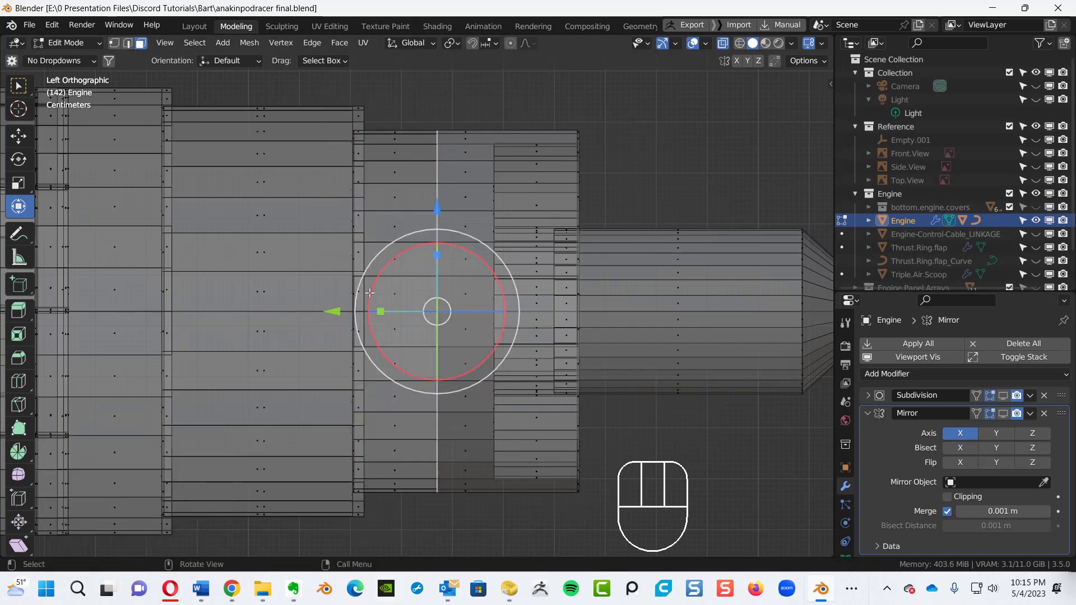
pyautogui.moveTo(335, 312); pyautogui.dragTo(482, 321)
# - Inset the casing's end face by about 0.033 m to form a thin rim
pyautogui.keyDown('ctrl'); pyautogui.keyDown('alt'); pyautogui.moveTo(614, 183); pyautogui.dragTo(553, 254, button='middle'); pyautogui.keyUp('alt'); pyautogui.keyUp('ctrl')
pyautogui.keyDown('alt'); pyautogui.moveTo(592, 217); pyautogui.dragTo(490, 240, button='middle'); pyautogui.keyUp('alt')
pyautogui.keyDown('alt'); pyautogui.keyDown('shift'); pyautogui.moveTo(672, 230); pyautogui.dragTo(403, 250, button='middle'); pyautogui.keyUp('shift'); pyautogui.keyUp('alt')
pyautogui.hotkey('alt', 'z')
pyautogui.keyDown('alt'); pyautogui.moveTo(483, 242); pyautogui.dragTo(394, 238, button='middle'); pyautogui.keyUp('alt')
pyautogui.keyDown('alt'); pyautogui.keyDown('shift'); pyautogui.moveTo(578, 277); pyautogui.dragTo(436, 262, button='middle'); pyautogui.keyUp('shift'); pyautogui.keyUp('alt')
pyautogui.keyDown('alt'); pyautogui.moveTo(350, 275); pyautogui.dragTo(400, 256, button='middle'); pyautogui.keyUp('alt')
pyautogui.keyDown('alt'); pyautogui.keyDown('shift'); pyautogui.moveTo(390, 256); pyautogui.dragTo(587, 210, button='middle'); pyautogui.keyUp('shift'); pyautogui.keyUp('alt')
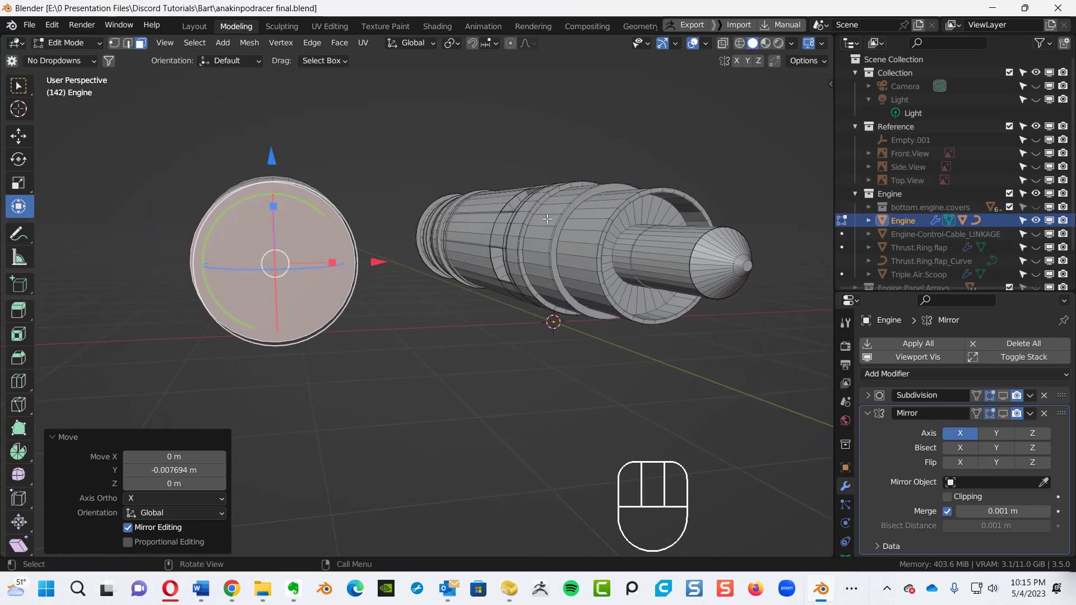
pyautogui.keyDown('alt'); pyautogui.moveTo(327, 246); pyautogui.dragTo(351, 235, button='middle'); pyautogui.keyUp('alt')
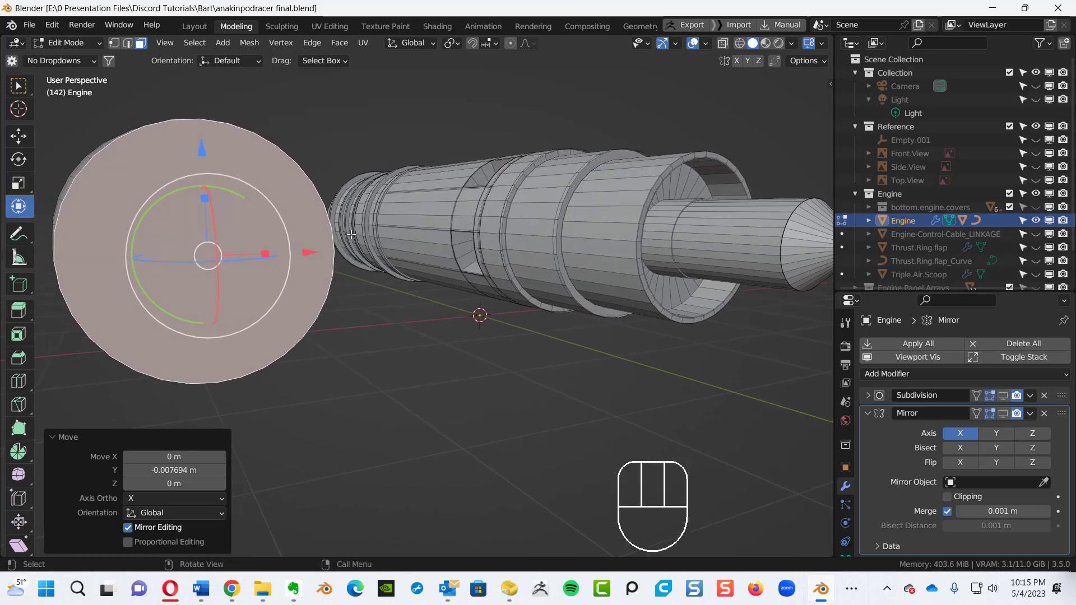
pyautogui.press('i')
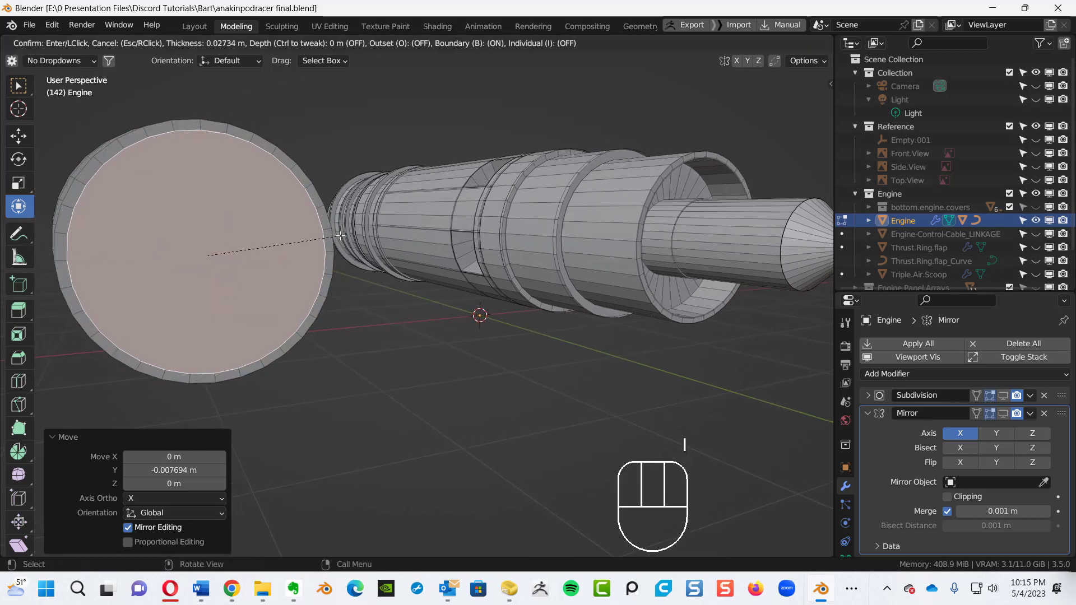
pyautogui.click(339, 236)
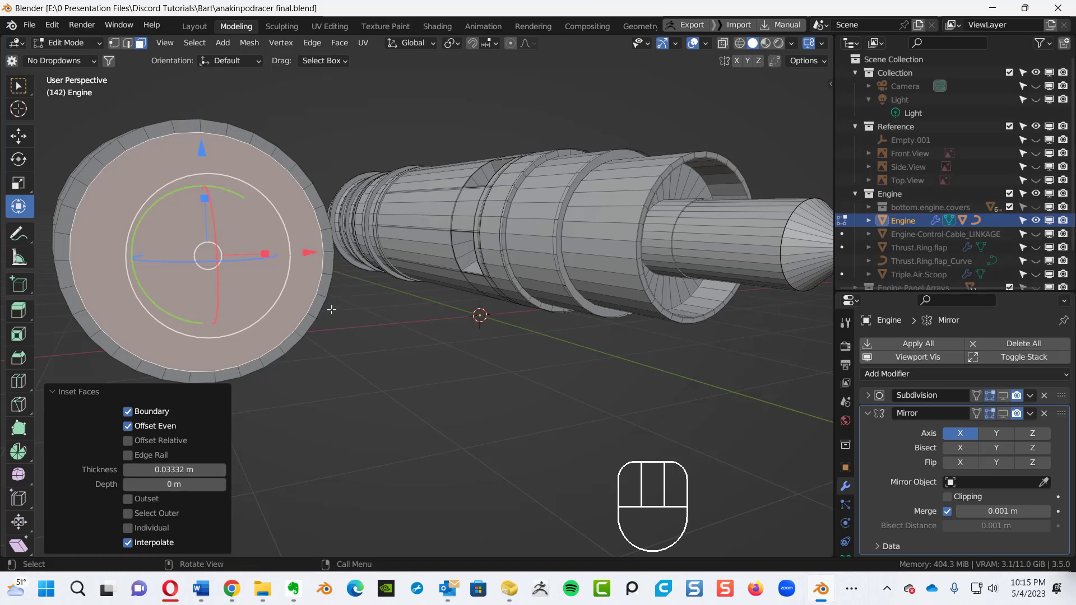
# - Extrude the face inside the rim about 0.164 m inward to match the recess of the finished engine
pyautogui.press('ctrl+KP_3')
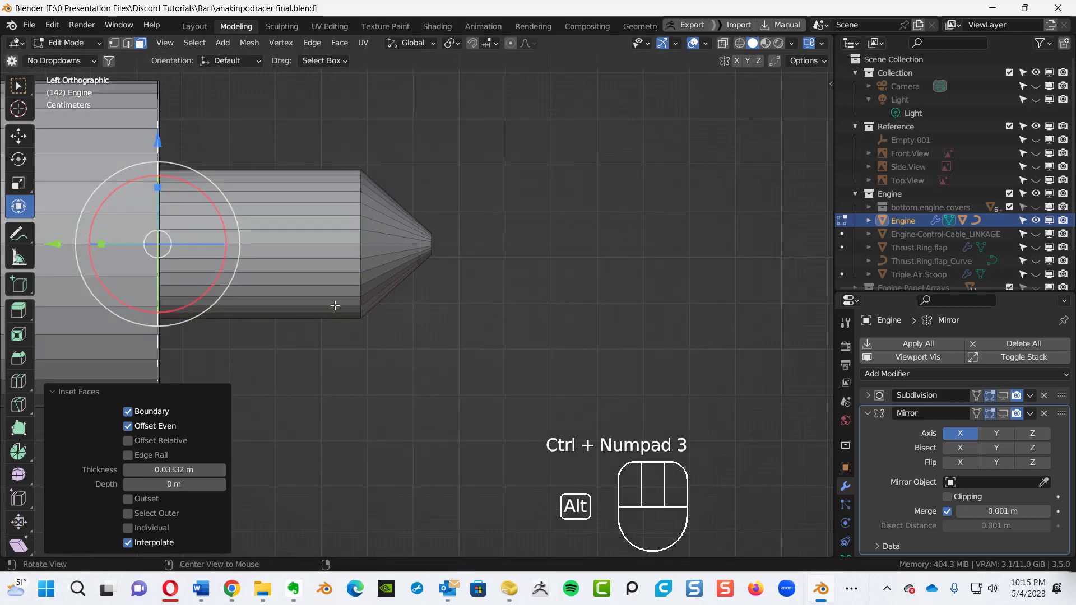
pyautogui.hotkey('alt', 'z')
pyautogui.keyDown('alt'); pyautogui.keyDown('shift'); pyautogui.moveTo(336, 278); pyautogui.dragTo(622, 287, button='middle'); pyautogui.keyUp('shift'); pyautogui.keyUp('alt')
pyautogui.press('e')
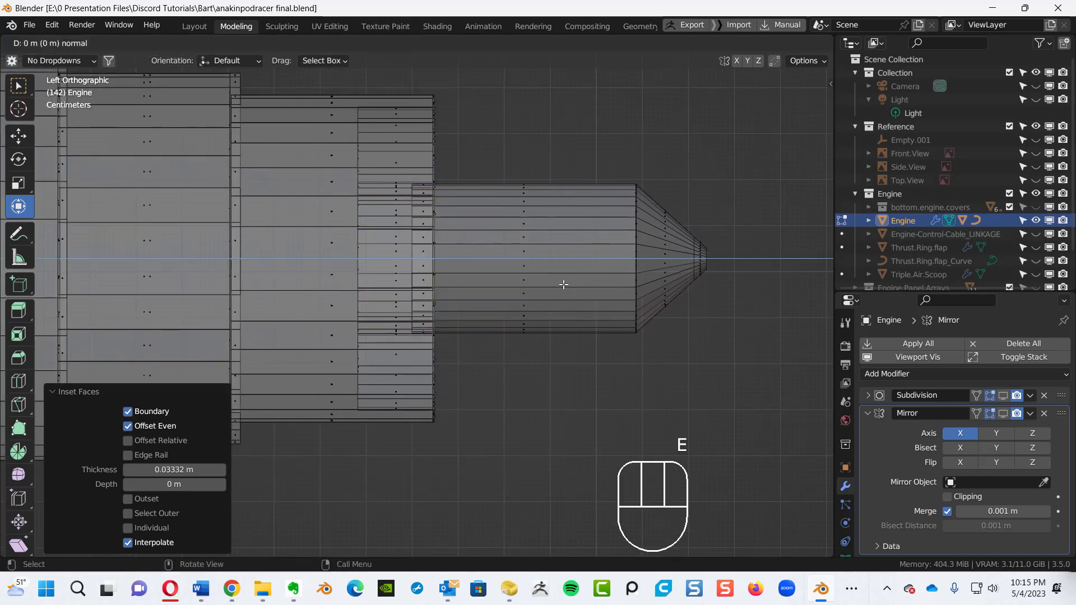
pyautogui.click(488, 288)
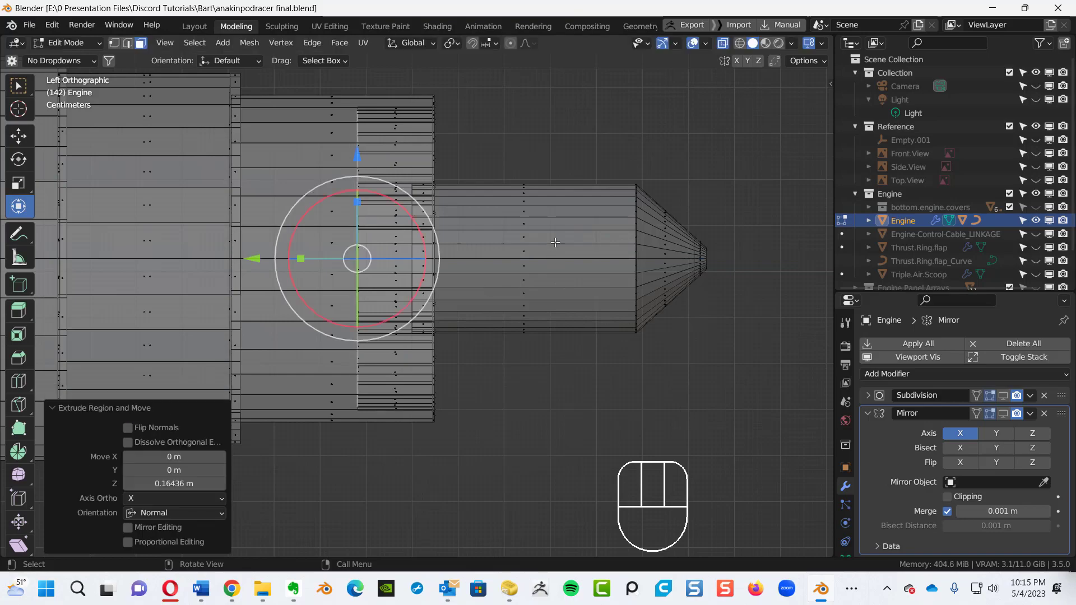
# - Inset the recessed floor face by about 0.18 m to outline the central shaft
pyautogui.moveTo(549, 216); pyautogui.dragTo(447, 220, button='middle')
pyautogui.press('i')
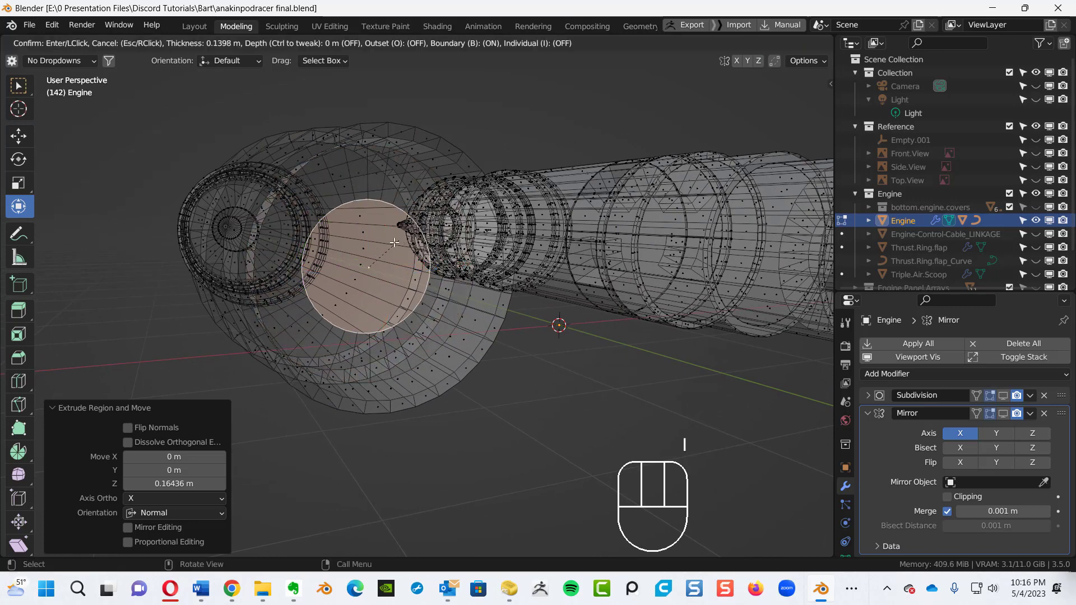
pyautogui.click(384, 247)
pyautogui.hotkey('alt', 'z')
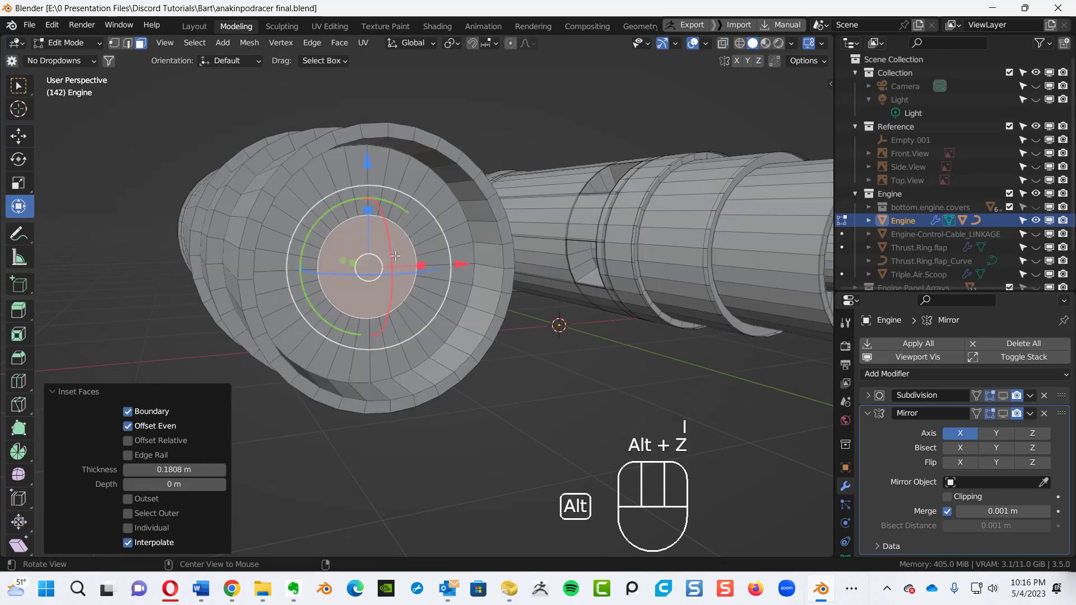
# - Extrude the central circular face about 0.249 m outward from the recess as a shaft
pyautogui.keyDown('ctrl'); pyautogui.keyDown('alt'); pyautogui.moveTo(456, 252); pyautogui.dragTo(460, 297, button='middle'); pyautogui.keyUp('alt'); pyautogui.keyUp('ctrl')
pyautogui.keyDown('alt'); pyautogui.keyDown('shift'); pyautogui.moveTo(549, 263); pyautogui.dragTo(644, 230, button='middle'); pyautogui.keyUp('shift'); pyautogui.keyUp('alt')
pyautogui.keyDown('ctrl'); pyautogui.keyDown('alt'); pyautogui.moveTo(395, 294); pyautogui.dragTo(437, 259, button='middle'); pyautogui.keyUp('alt'); pyautogui.keyUp('ctrl')
pyautogui.press('e')
pyautogui.click(488, 265)
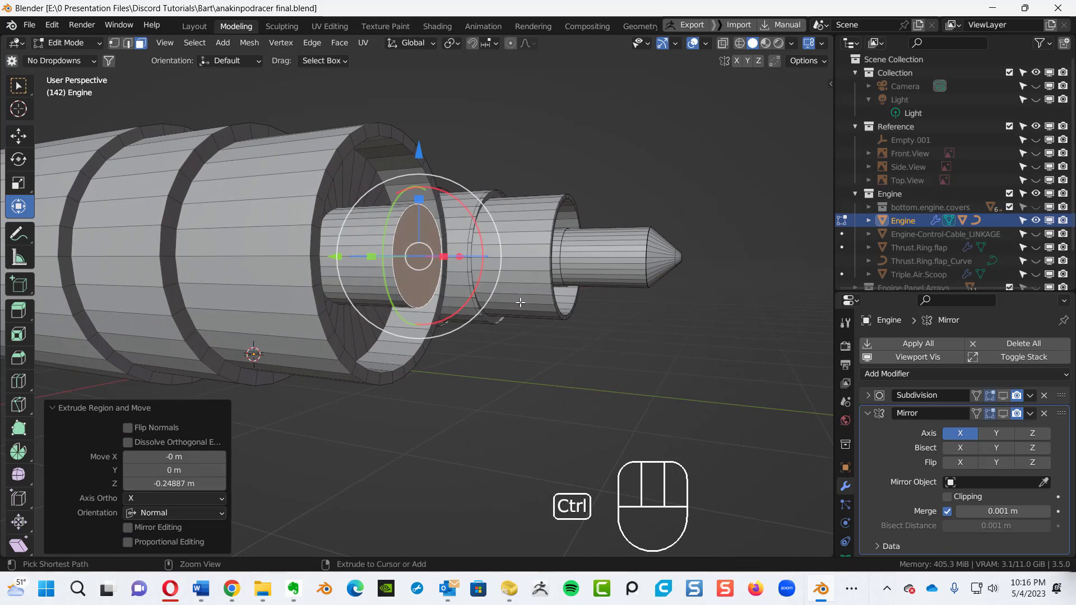
# - Scale the entire shaft by about 1.151 to match the finished engine's shaft and shift it about -0.02 m along Y
pyautogui.press('ctrl+KP_Add')
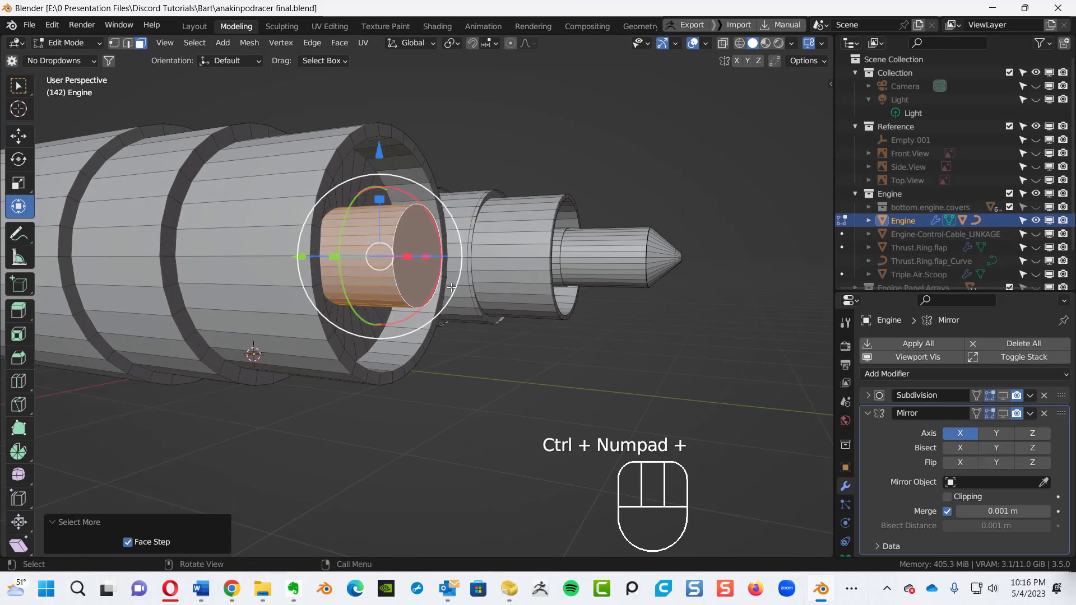
pyautogui.hotkey('alt', 'z')
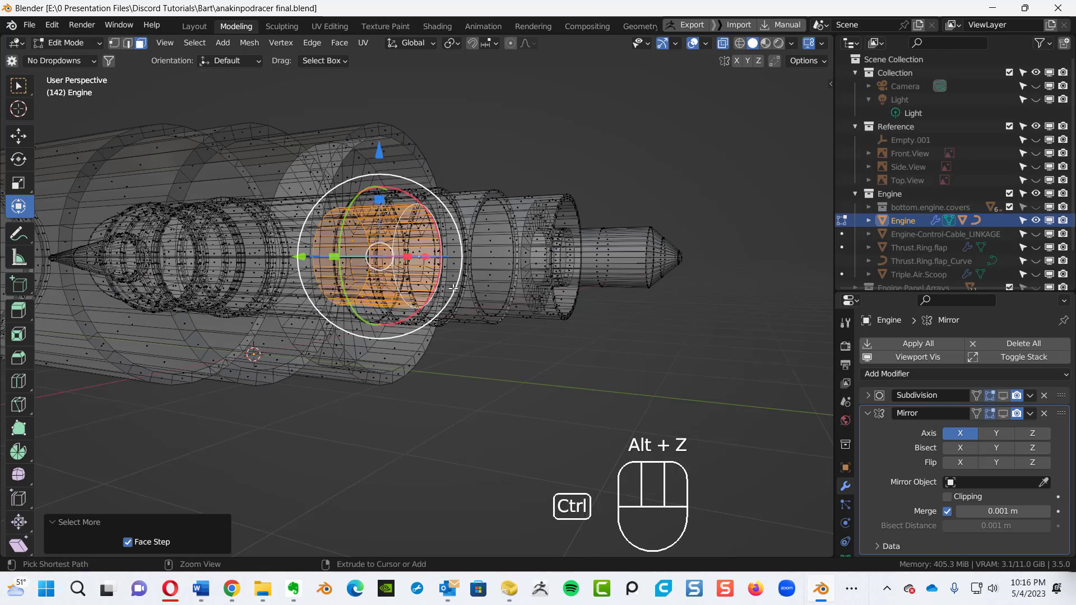
pyautogui.press('ctrl+KP_3')
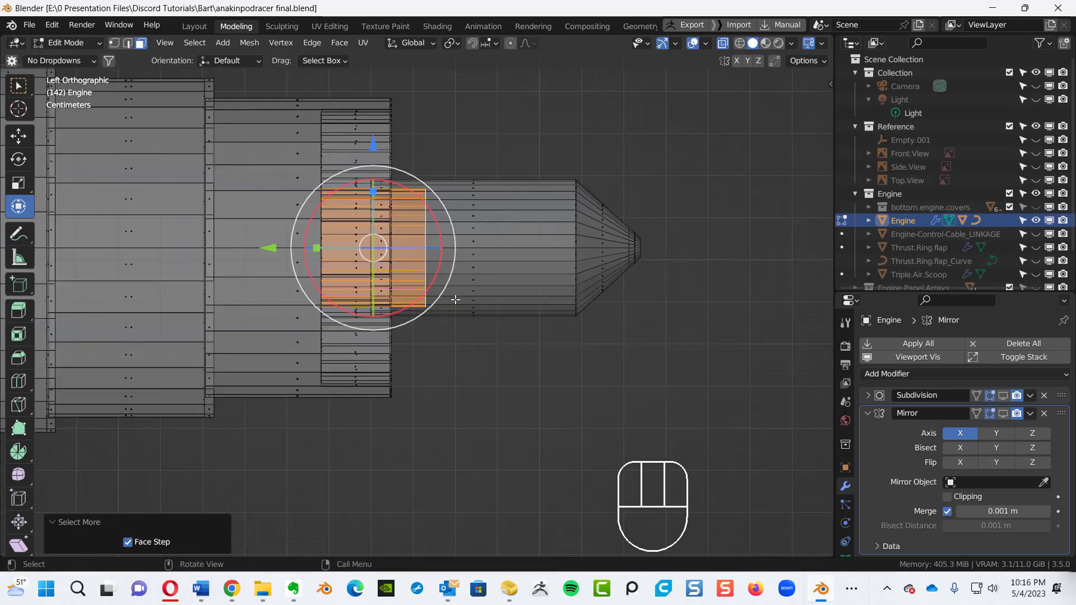
pyautogui.press('s')
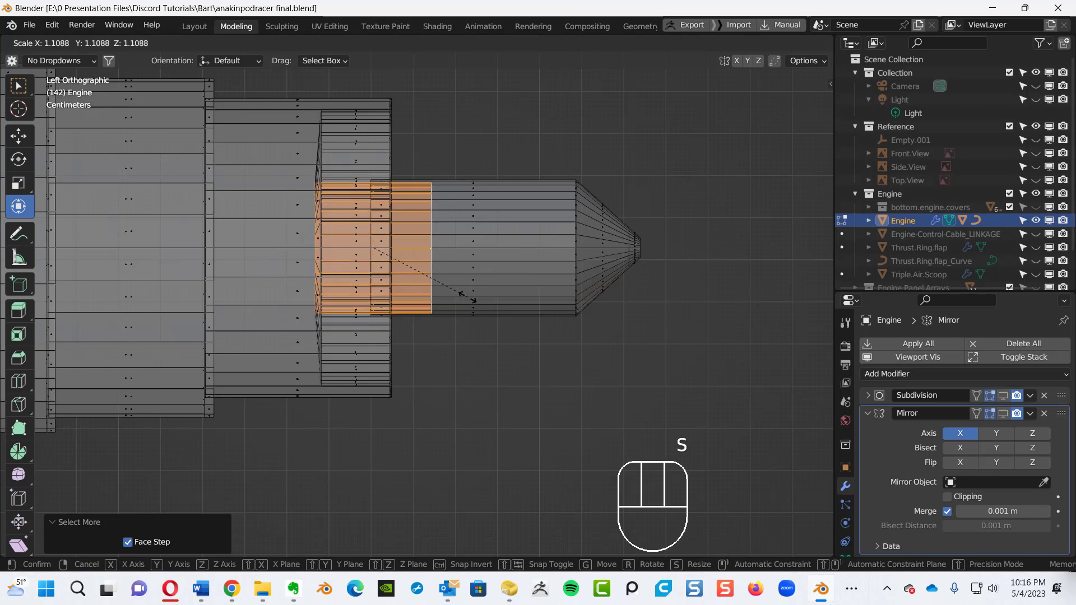
pyautogui.click(470, 297)
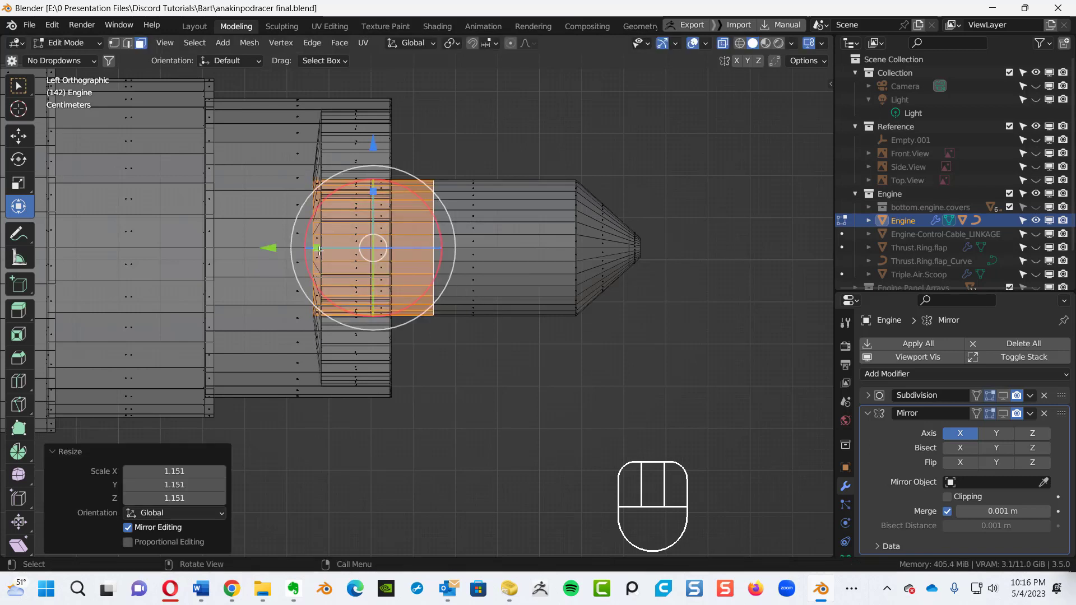
pyautogui.moveTo(269, 248); pyautogui.dragTo(277, 249)
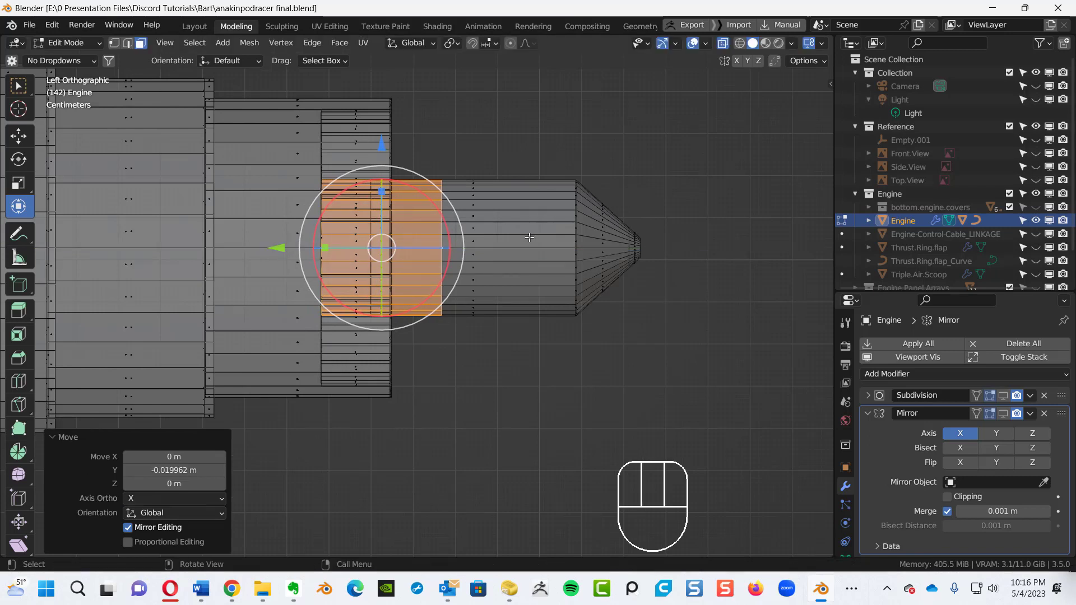
pyautogui.moveTo(518, 141); pyautogui.dragTo(414, 393)
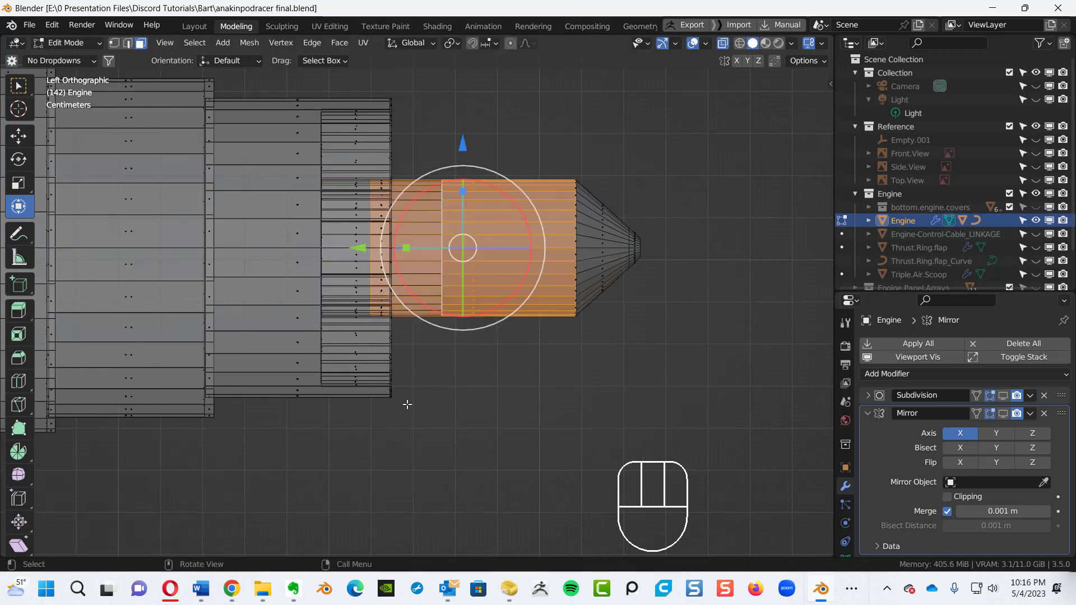
pyautogui.click(605, 119)
pyautogui.hotkey('ctrl', 'z')
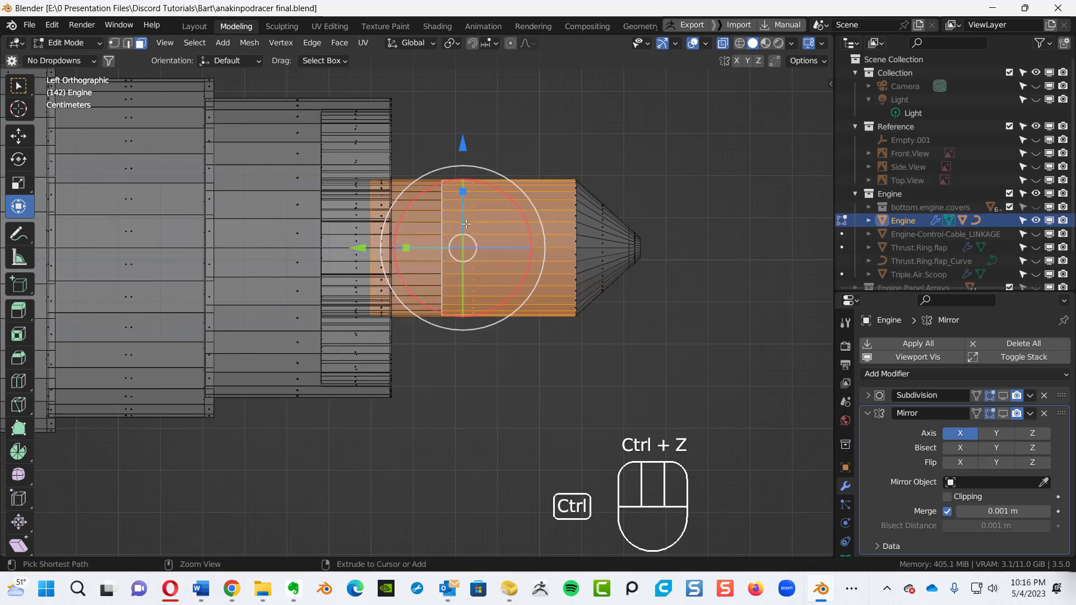
pyautogui.hotkey('ctrl', 'z')
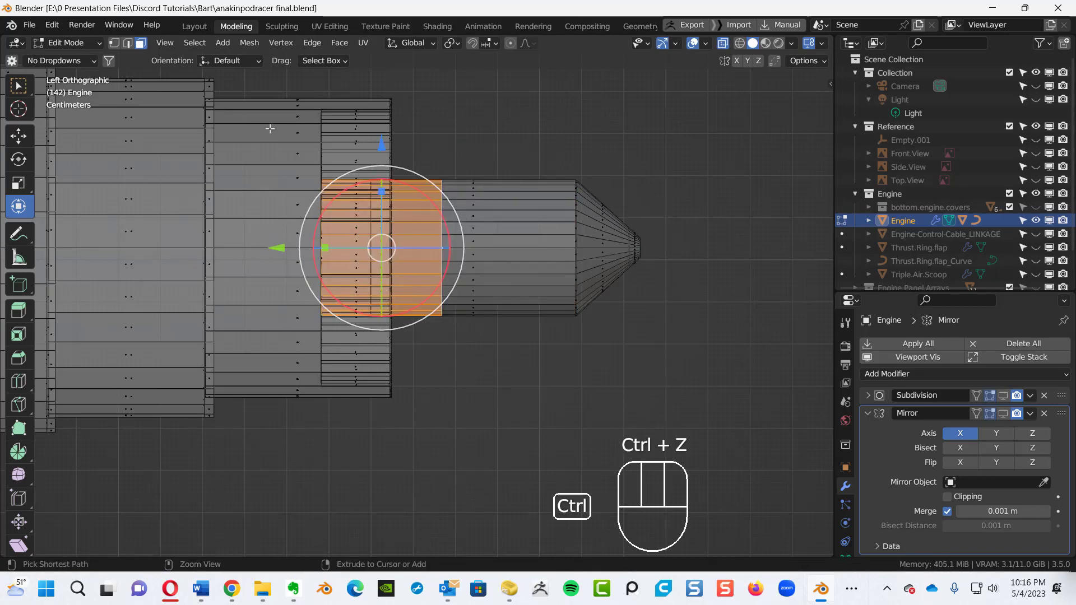
# - Lengthen the central shaft by moving only its end face about -0.317 m along Y to where the finished engine's cone begins
pyautogui.keyDown('ctrl'); pyautogui.moveTo(267, 108); pyautogui.dragTo(408, 433); pyautogui.keyUp('ctrl')
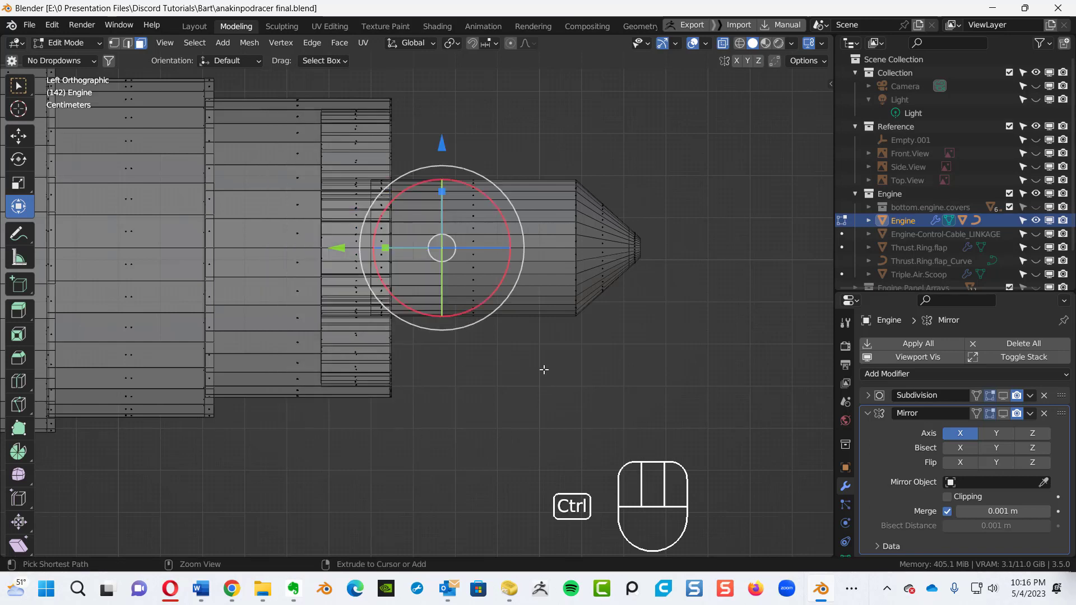
pyautogui.moveTo(339, 247); pyautogui.dragTo(476, 286)
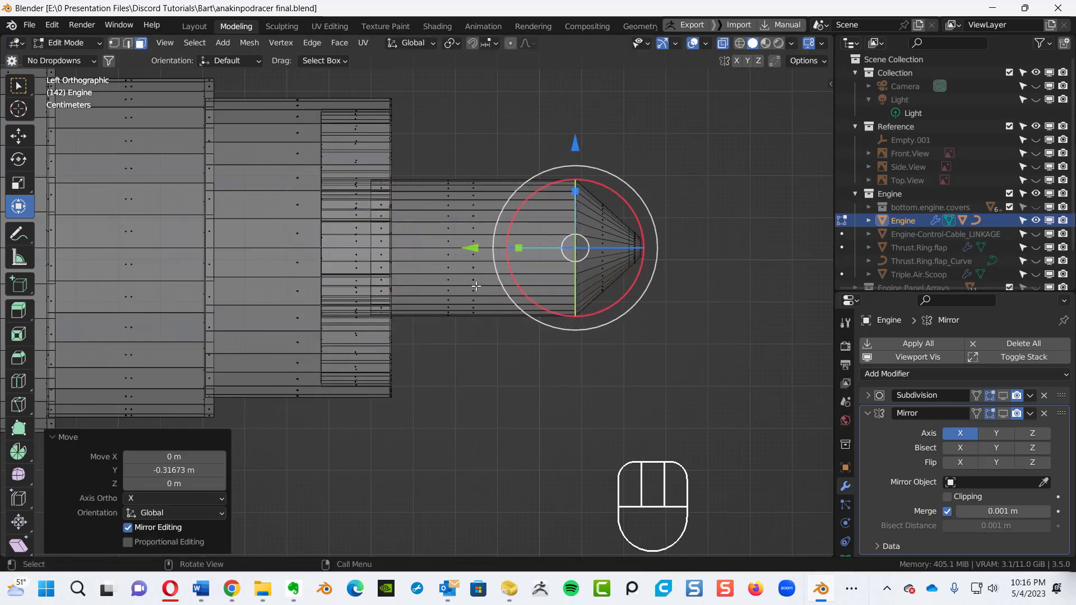
# - Extrude the shaft's end face about 0.156 m and scale the new end by 0.143 to form a conical tip
pyautogui.keyDown('alt'); pyautogui.keyDown('shift'); pyautogui.moveTo(577, 261); pyautogui.dragTo(412, 256, button='middle'); pyautogui.keyUp('shift'); pyautogui.keyUp('alt')
pyautogui.keyDown('ctrl'); pyautogui.keyDown('alt'); pyautogui.moveTo(529, 257); pyautogui.dragTo(436, 370, button='middle'); pyautogui.keyUp('alt'); pyautogui.keyUp('ctrl')
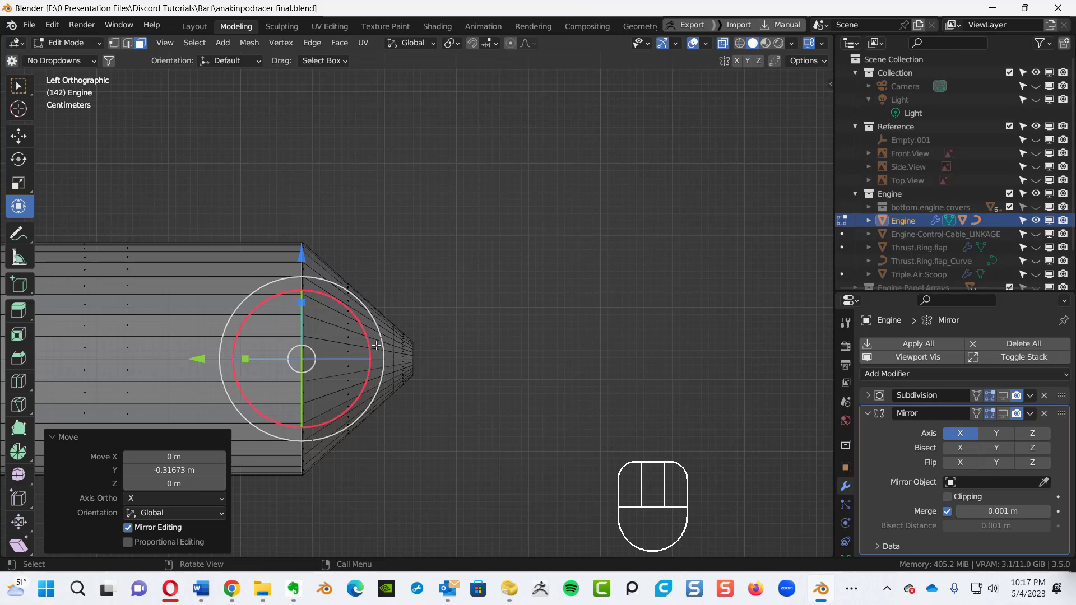
pyautogui.press('e')
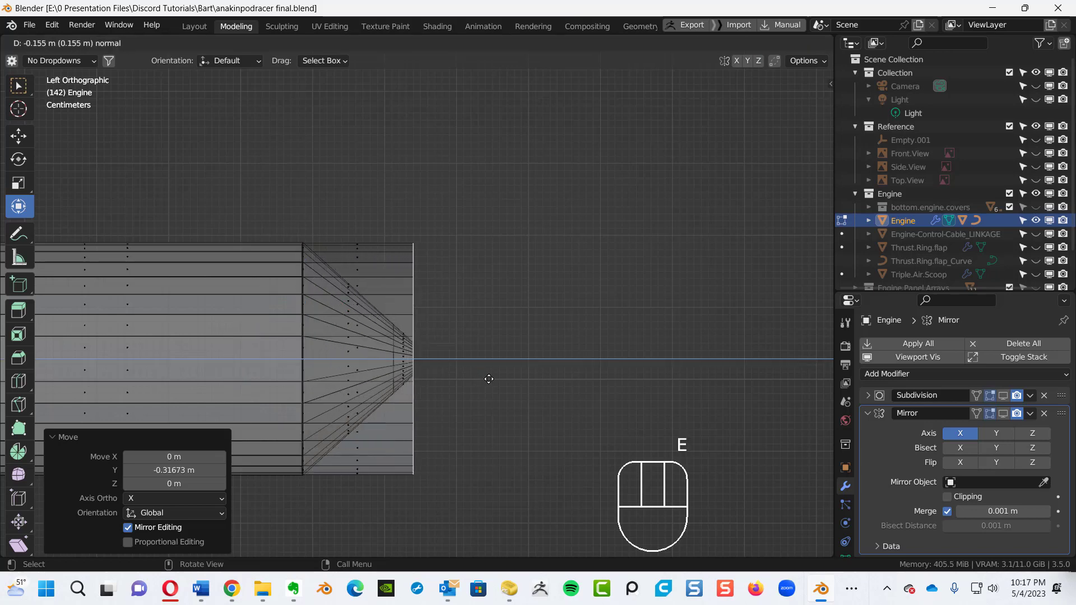
pyautogui.click(488, 382)
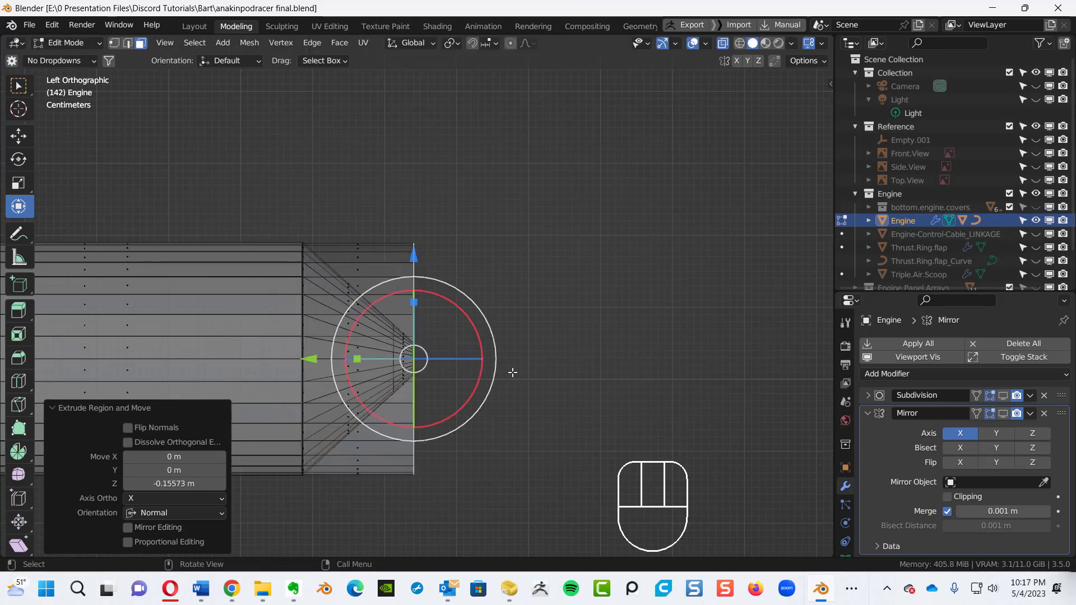
pyautogui.press('s')
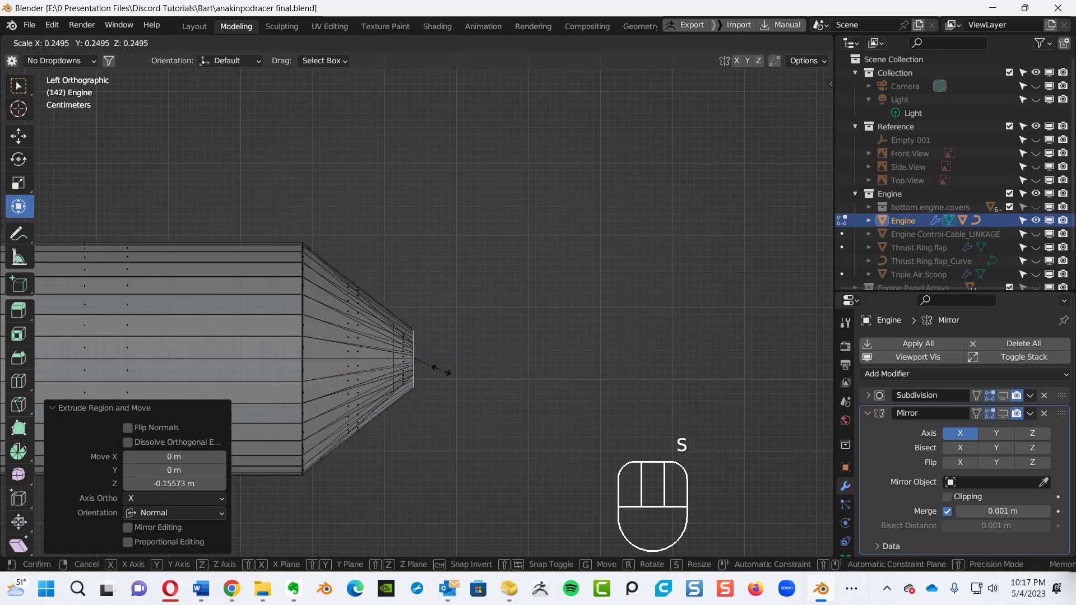
pyautogui.click(427, 367)
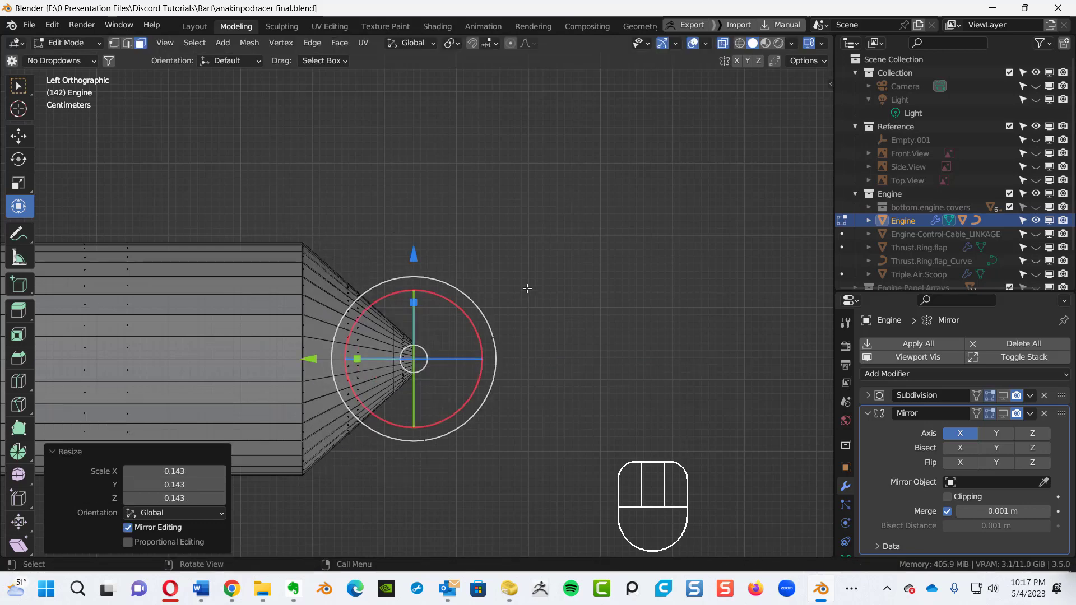
pyautogui.click(556, 239)
# - Turn off X-ray shading and compare the new engine's overall shape with the finished engine from several angles
pyautogui.keyDown('ctrl'); pyautogui.keyDown('alt'); pyautogui.moveTo(540, 334); pyautogui.dragTo(209, 391, button='middle'); pyautogui.keyUp('alt'); pyautogui.keyUp('ctrl')
pyautogui.keyDown('ctrl'); pyautogui.keyDown('alt'); pyautogui.moveTo(385, 355); pyautogui.dragTo(241, 421, button='middle'); pyautogui.keyUp('alt'); pyautogui.keyUp('ctrl')
pyautogui.keyDown('shift'); pyautogui.moveTo(328, 312); pyautogui.dragTo(574, 338, button='middle'); pyautogui.keyUp('shift')
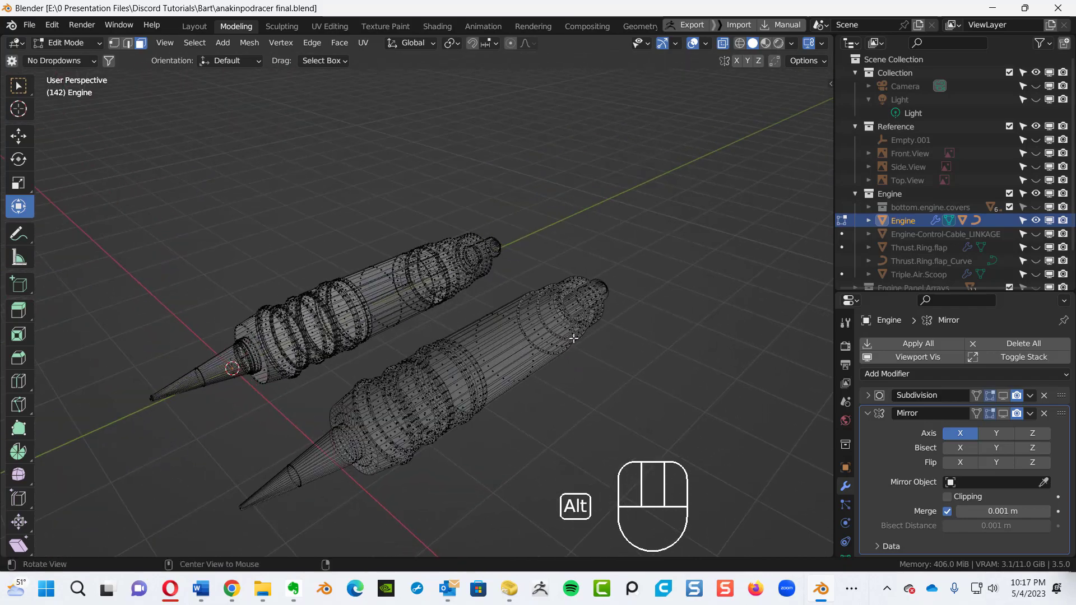
pyautogui.keyDown('ctrl'); pyautogui.keyDown('alt'); pyautogui.moveTo(365, 346); pyautogui.dragTo(482, 332, button='middle'); pyautogui.keyUp('alt'); pyautogui.keyUp('ctrl')
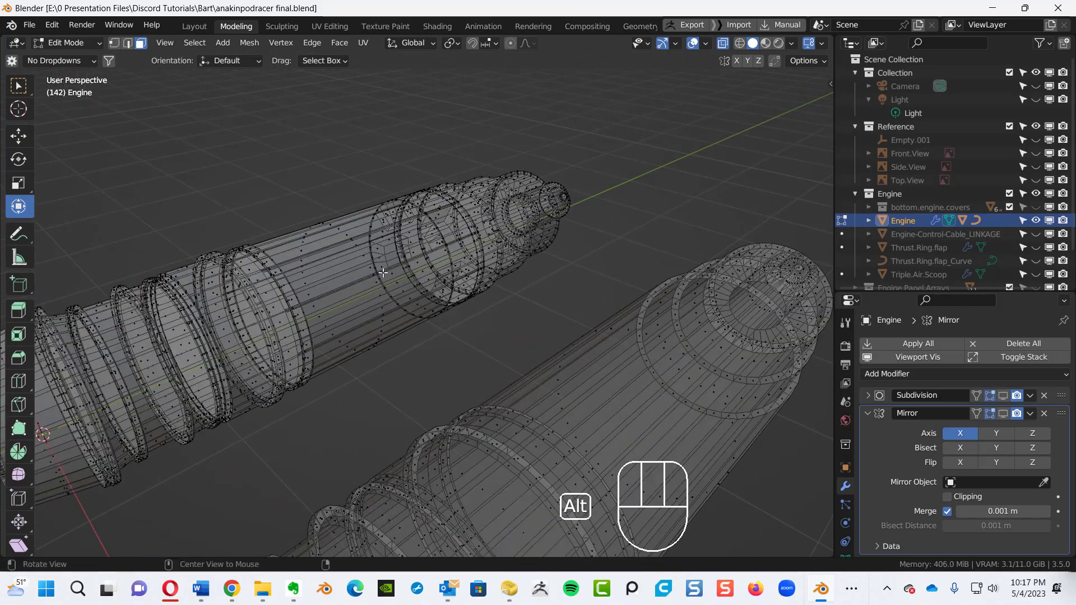
pyautogui.keyDown('alt'); pyautogui.keyDown('shift'); pyautogui.moveTo(182, 353); pyautogui.dragTo(254, 316, button='middle'); pyautogui.keyUp('shift'); pyautogui.keyUp('alt')
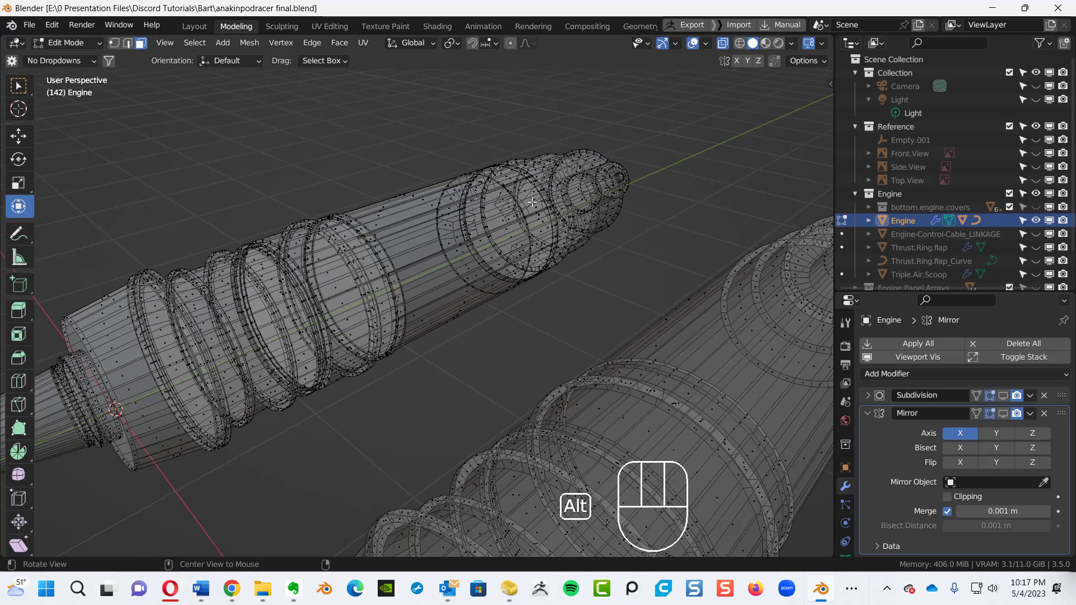
pyautogui.keyDown('ctrl'); pyautogui.keyDown('alt'); pyautogui.moveTo(506, 249); pyautogui.dragTo(515, 340, button='middle'); pyautogui.keyUp('alt'); pyautogui.keyUp('ctrl')
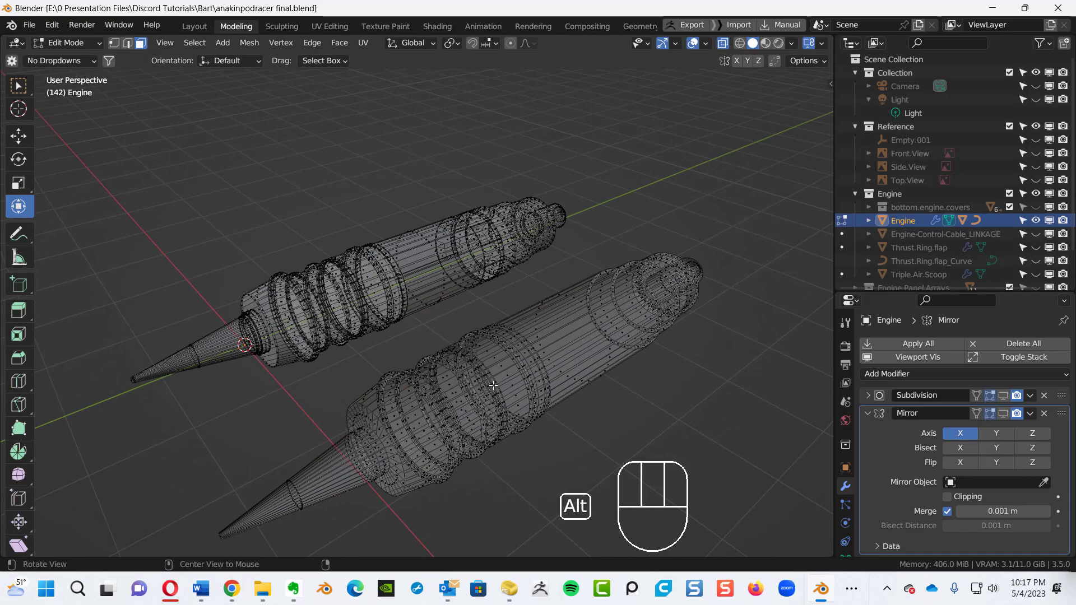
pyautogui.hotkey('alt', 'z')
pyautogui.moveTo(556, 325); pyautogui.dragTo(509, 349, button='middle')
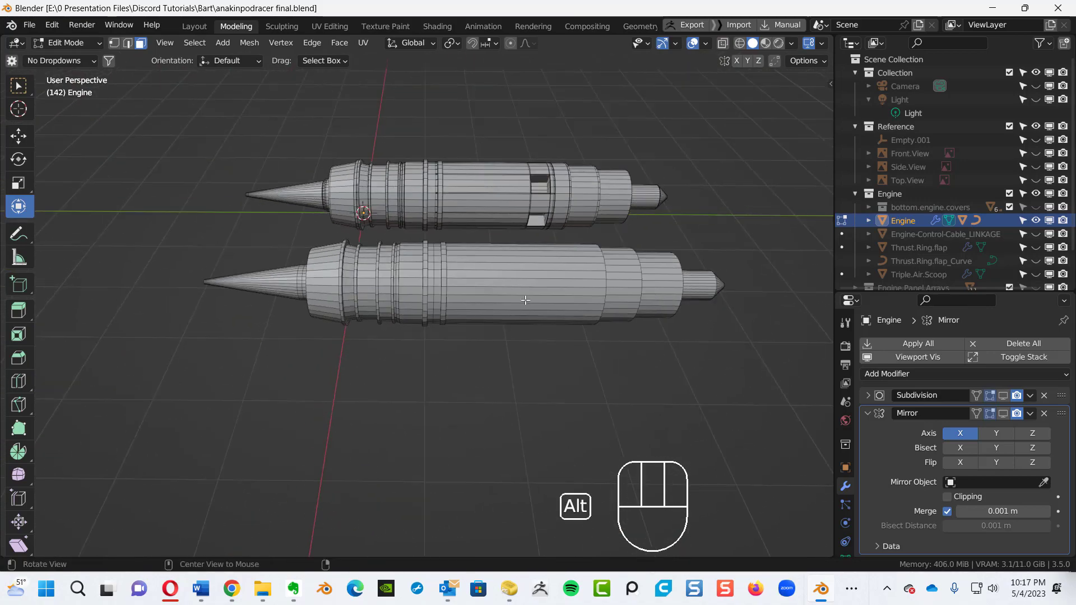
pyautogui.keyDown('ctrl'); pyautogui.keyDown('alt'); pyautogui.moveTo(529, 209); pyautogui.dragTo(396, 331, button='middle'); pyautogui.keyUp('alt'); pyautogui.keyUp('ctrl')
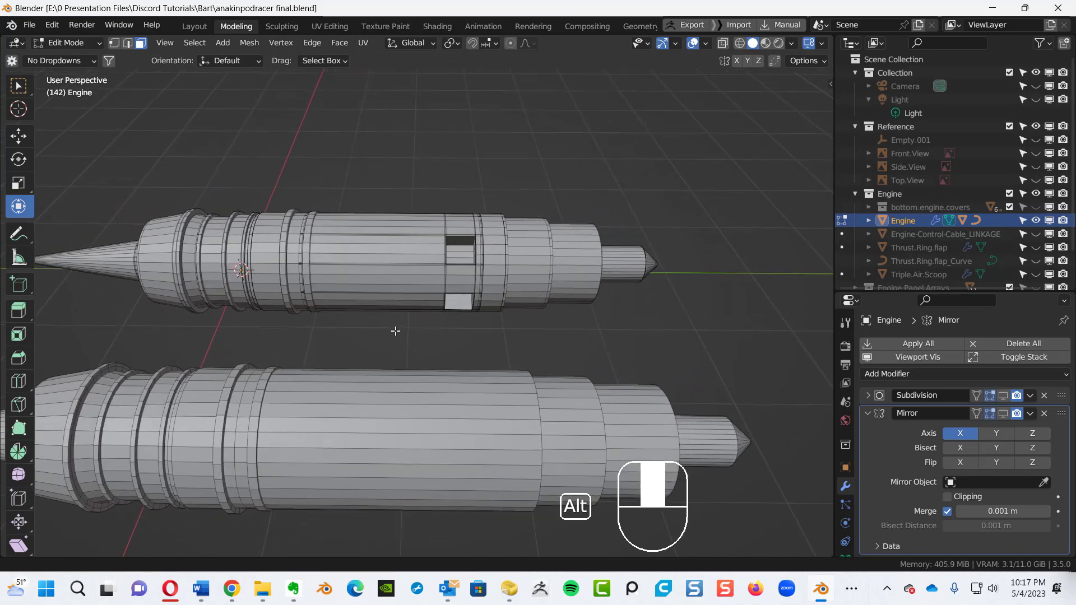
pyautogui.keyDown('ctrl'); pyautogui.keyDown('alt'); pyautogui.moveTo(453, 252); pyautogui.dragTo(471, 219, button='middle'); pyautogui.keyUp('alt'); pyautogui.keyUp('ctrl')
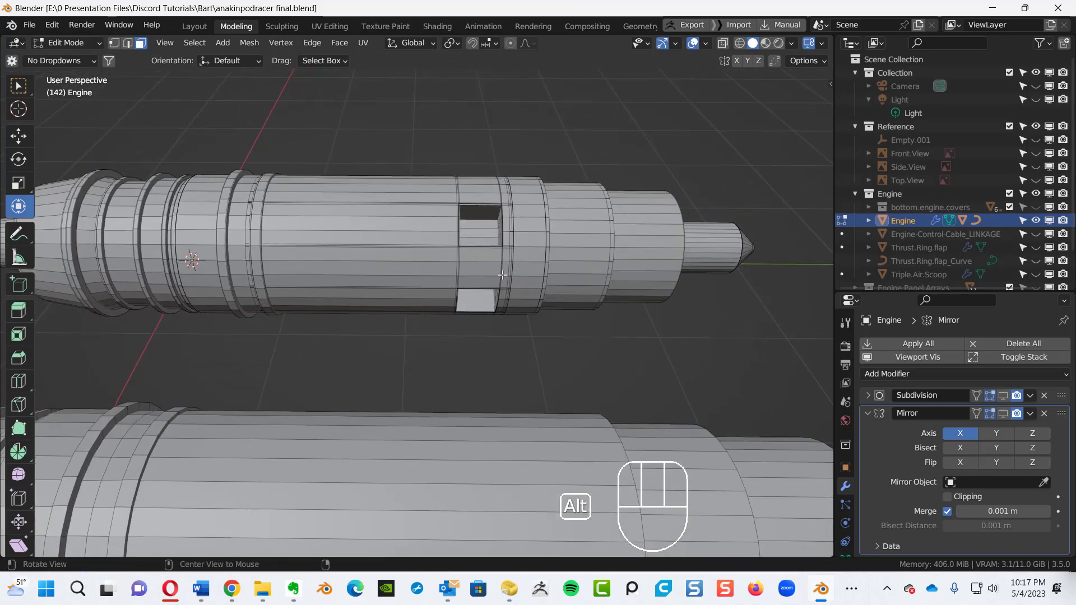
pyautogui.keyDown('alt'); pyautogui.keyDown('shift'); pyautogui.moveTo(491, 296); pyautogui.dragTo(532, 208, button='middle'); pyautogui.keyUp('shift'); pyautogui.keyUp('alt')
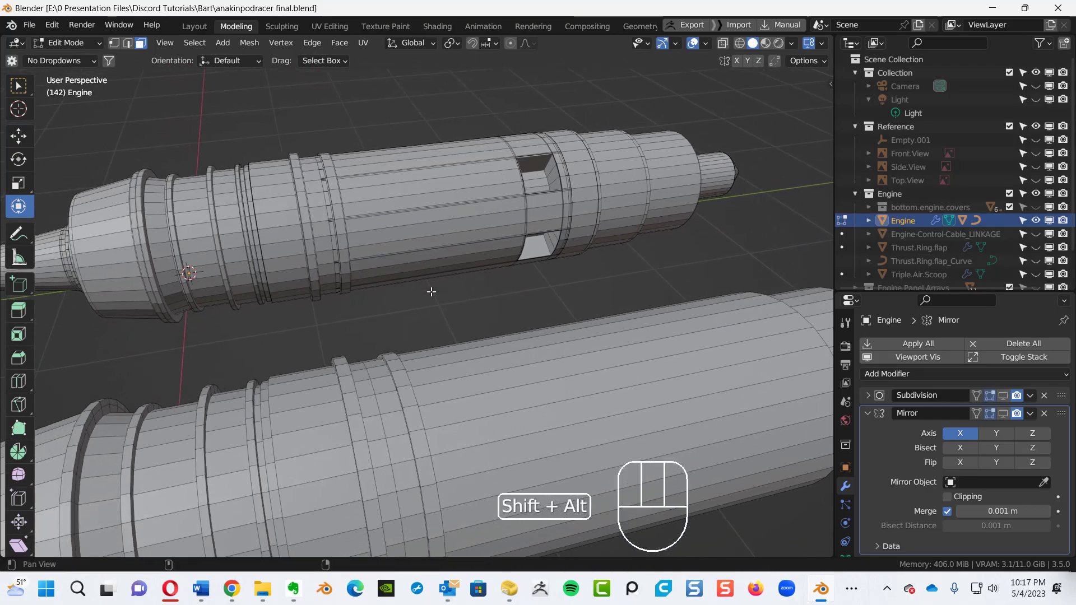
pyautogui.keyDown('alt'); pyautogui.keyDown('shift'); pyautogui.moveTo(431, 292); pyautogui.dragTo(454, 301, button='middle'); pyautogui.keyUp('shift'); pyautogui.keyUp('alt')
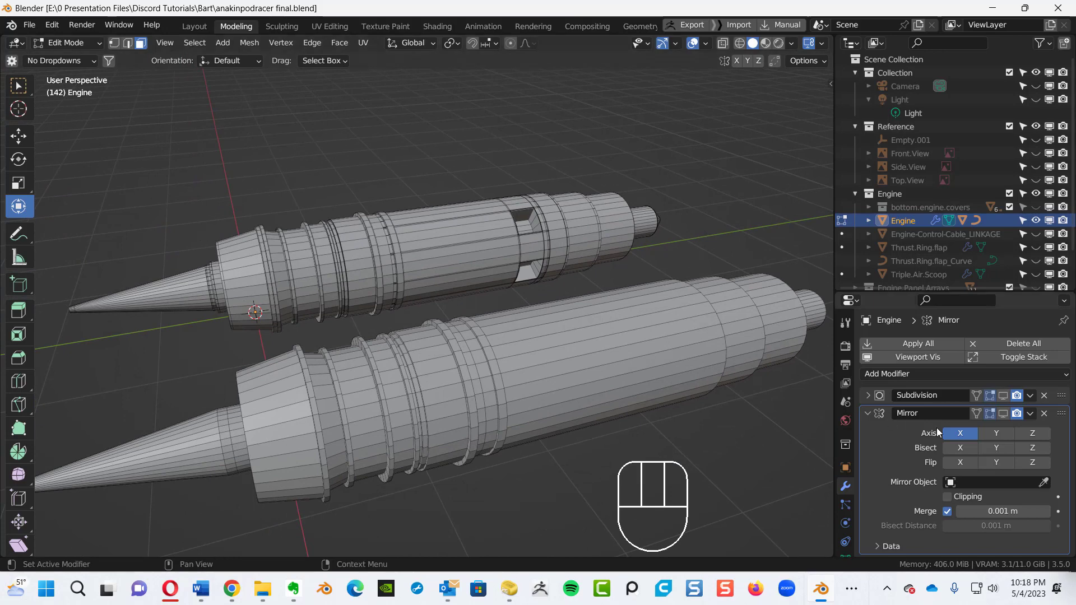
# - Preview the Subdivision modifier in the viewport to compare the smoothing of both engines, and turn its viewport display off again
pyautogui.click(1003, 398)
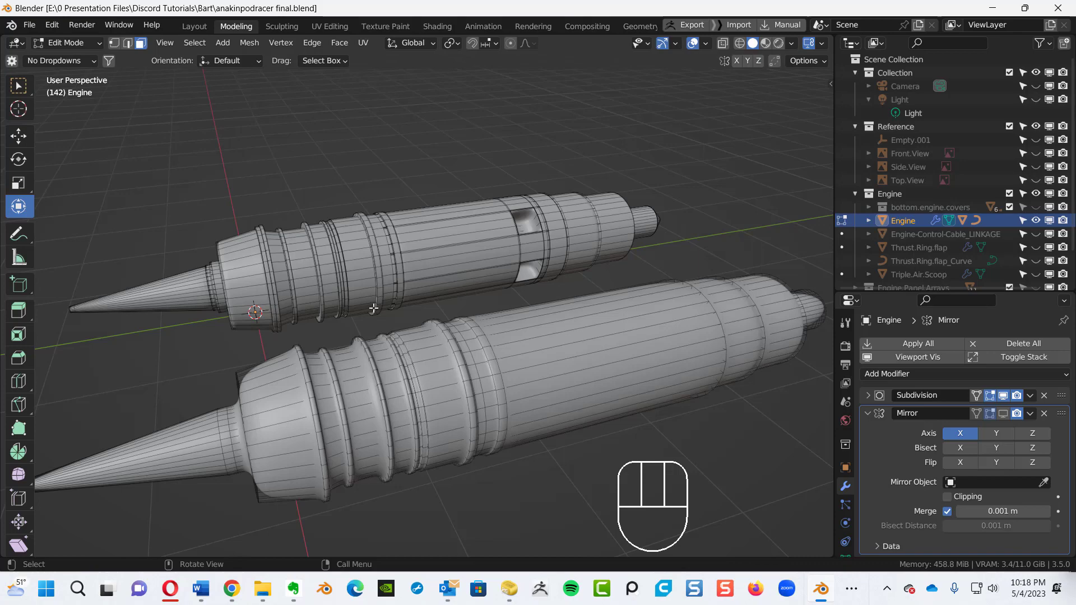
pyautogui.keyDown('ctrl'); pyautogui.keyDown('alt'); pyautogui.moveTo(324, 281); pyautogui.dragTo(409, 238, button='middle'); pyautogui.keyUp('alt'); pyautogui.keyUp('ctrl')
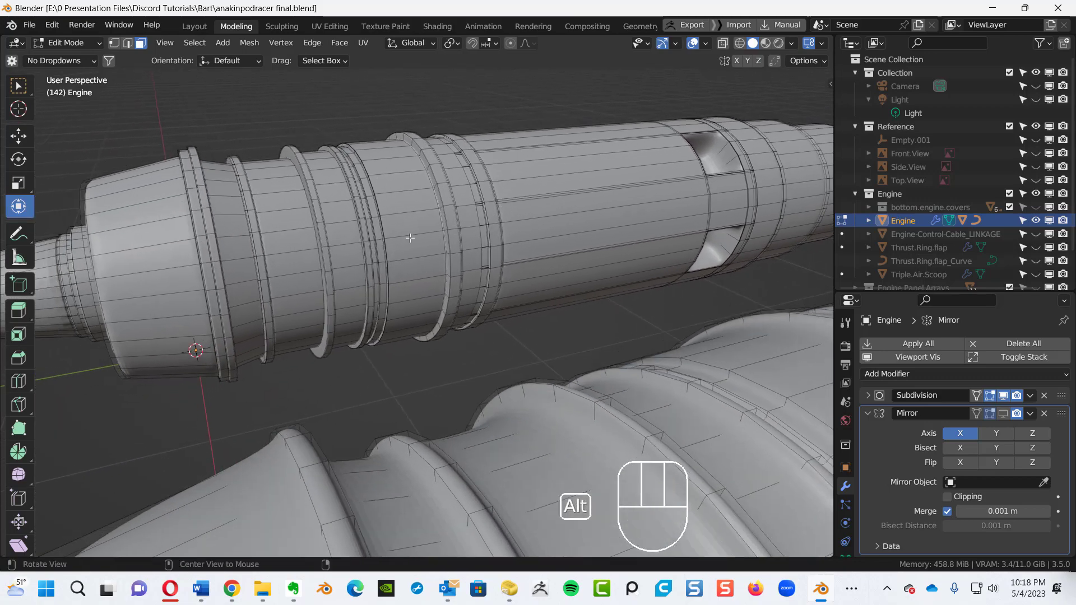
pyautogui.keyDown('ctrl'); pyautogui.keyDown('alt'); pyautogui.moveTo(325, 242); pyautogui.dragTo(406, 384, button='middle'); pyautogui.keyUp('alt'); pyautogui.keyUp('ctrl')
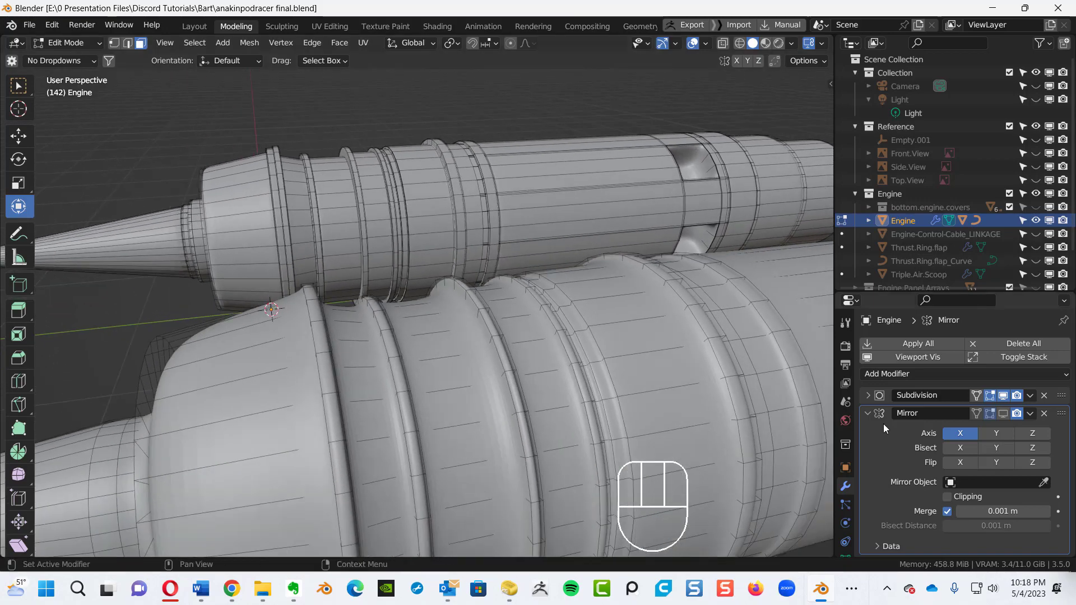
pyautogui.click(1003, 396)
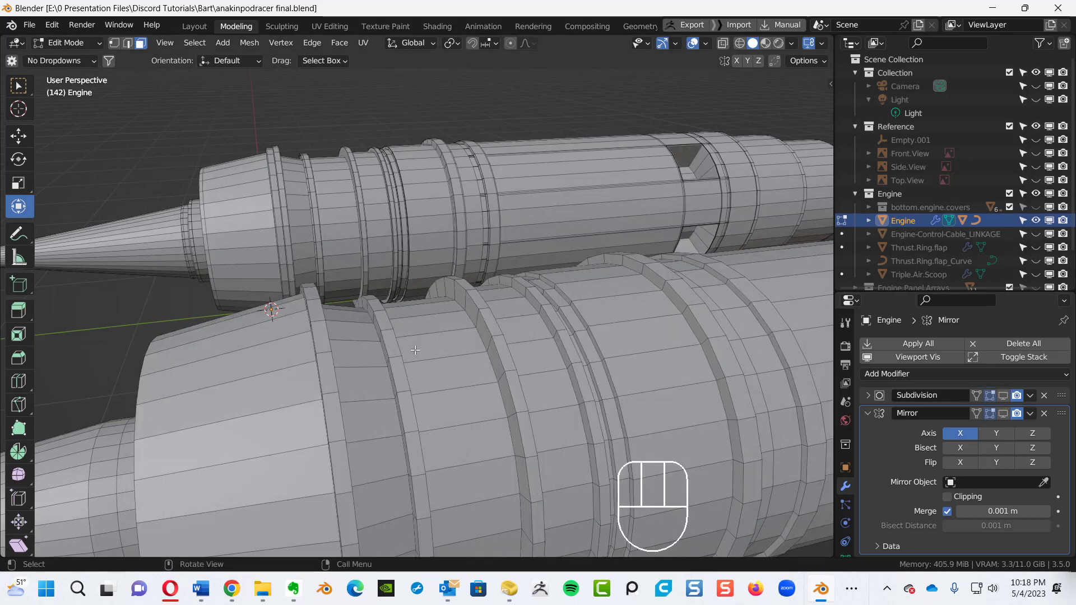
# - Save the project as a new .blend file in the same folder, appending the author's first name to "anakinpodracer final"
pyautogui.hotkey('ctrl', 'shift', 's')
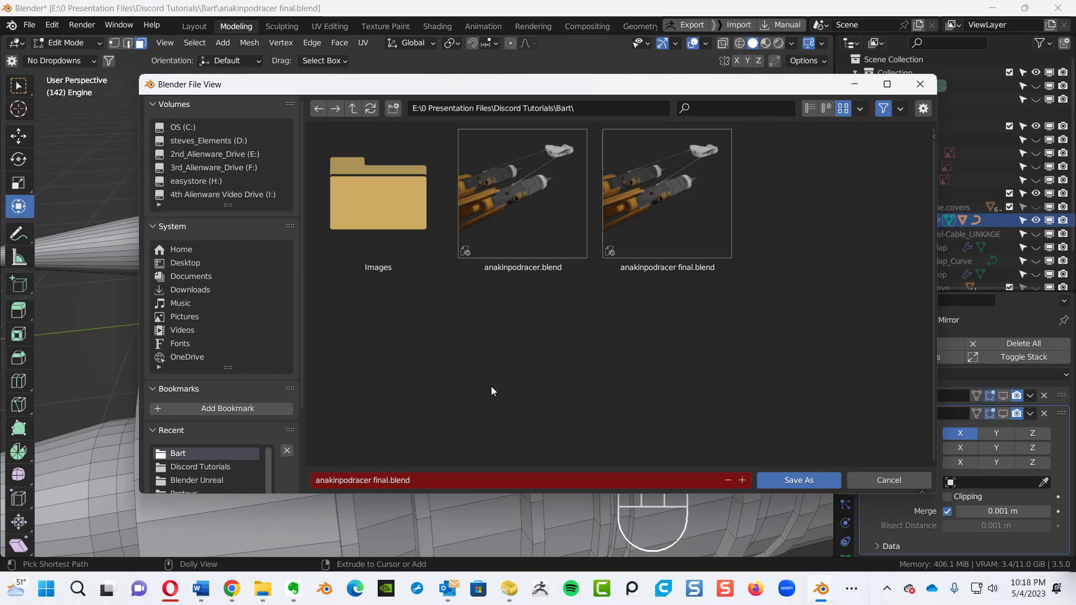
pyautogui.click(392, 485)
pyautogui.click(390, 481)
pyautogui.write('steve')
pyautogui.click(788, 482)
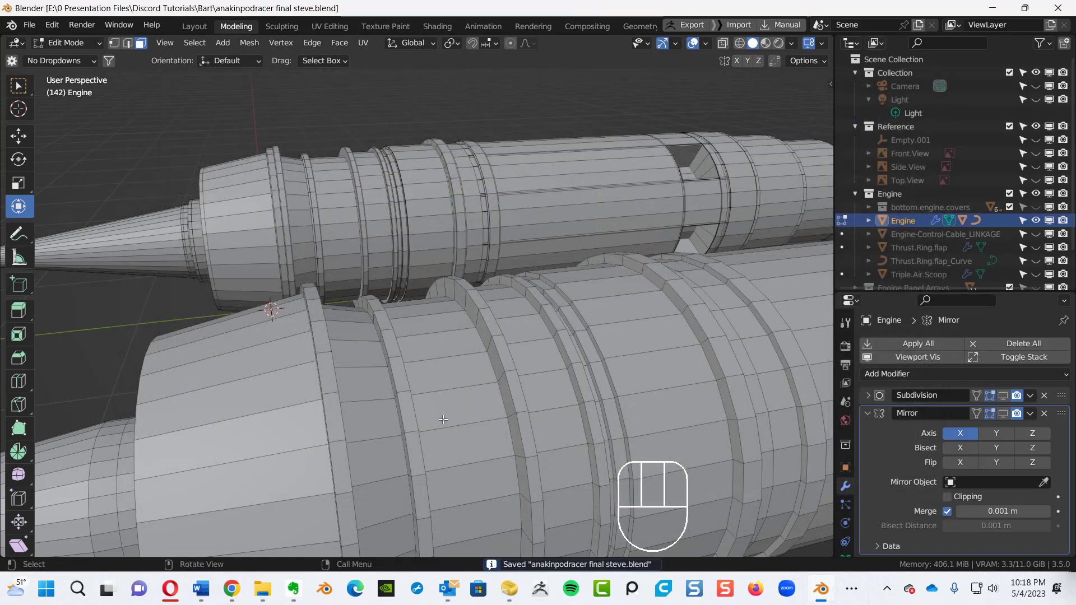
# - Add one loop cut around the tapered front section, slid close to the first raised ring with a factor of about -0.961
pyautogui.keyDown('alt'); pyautogui.keyDown('shift'); pyautogui.moveTo(432, 423); pyautogui.dragTo(312, 357, button='middle'); pyautogui.keyUp('shift'); pyautogui.keyUp('alt')
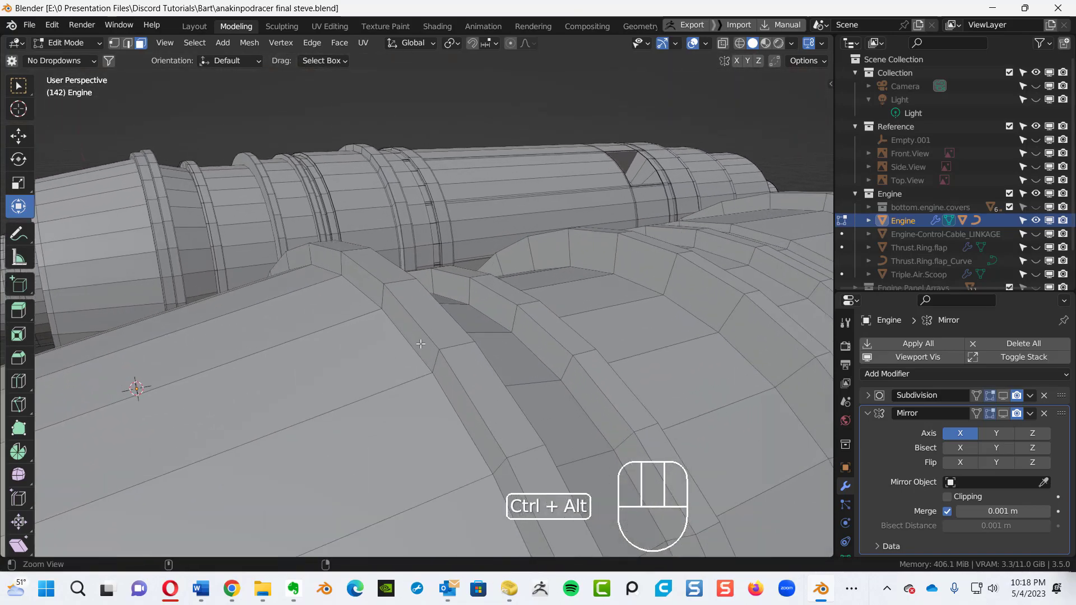
pyautogui.hotkey('ctrl', 'r')
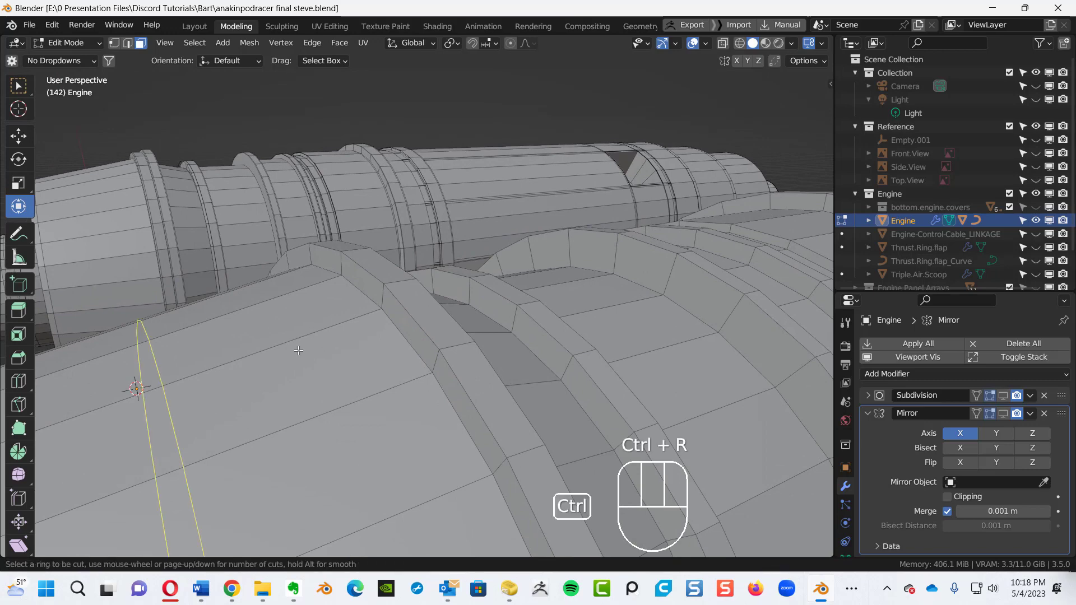
pyautogui.click(171, 384)
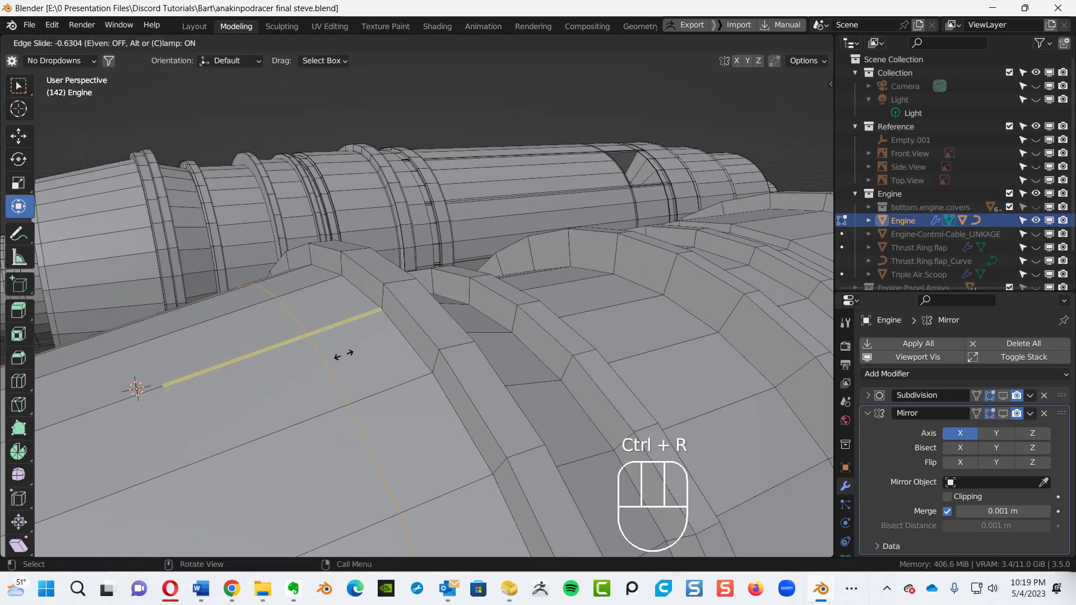
pyautogui.click(434, 339)
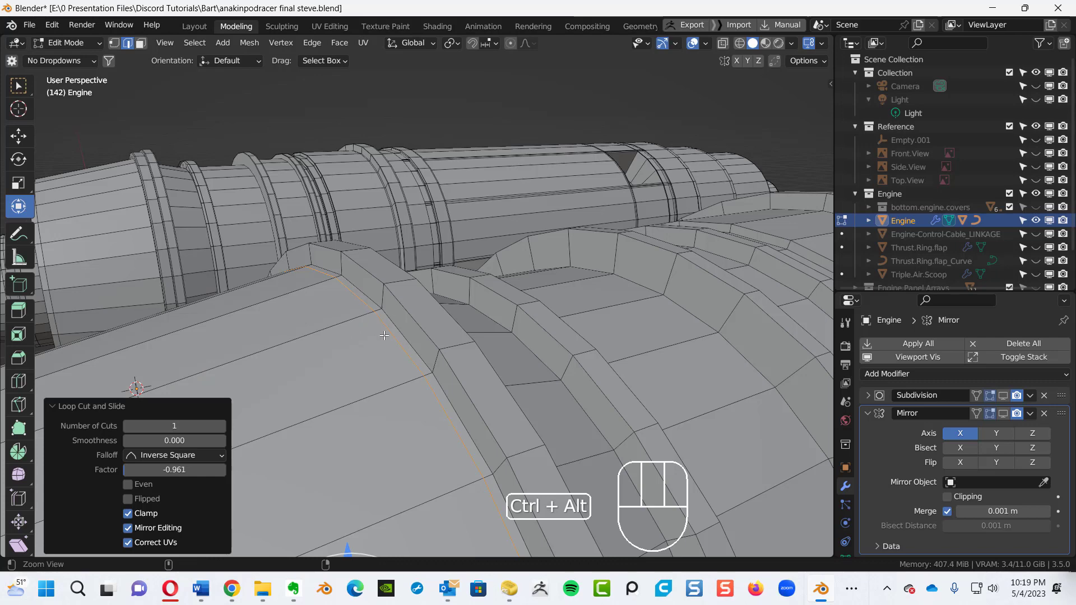
# - Edge-slide the new loop tighter against the base of the ring in two moves, with factors of about -0.025 and -0.670
pyautogui.keyDown('ctrl'); pyautogui.keyDown('alt'); pyautogui.moveTo(394, 311); pyautogui.dragTo(359, 323, button='middle'); pyautogui.keyUp('alt'); pyautogui.keyUp('ctrl')
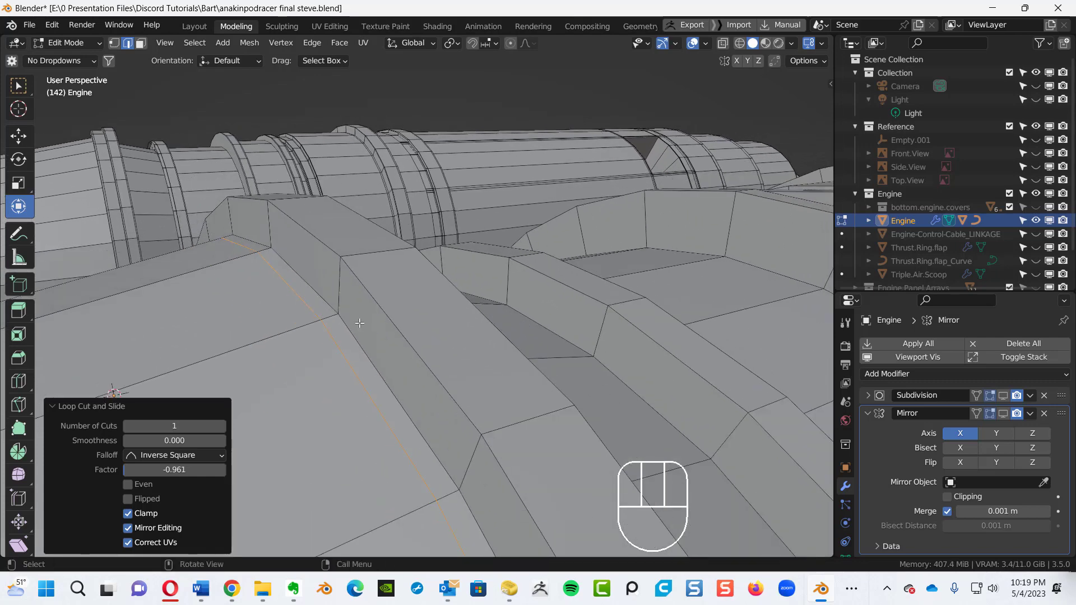
pyautogui.press('g')
pyautogui.press('g')
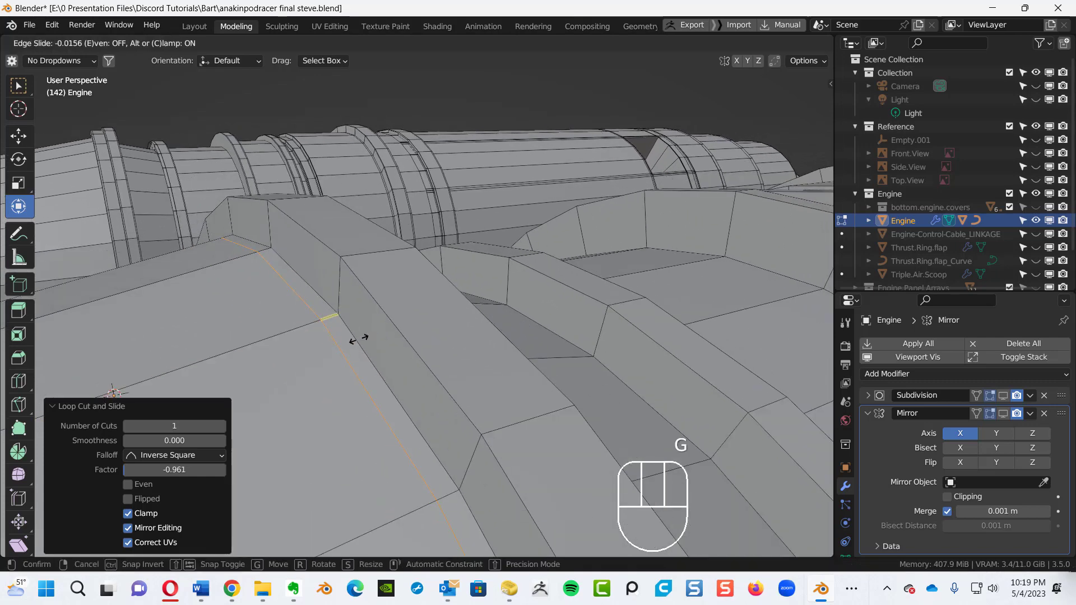
pyautogui.click(362, 335)
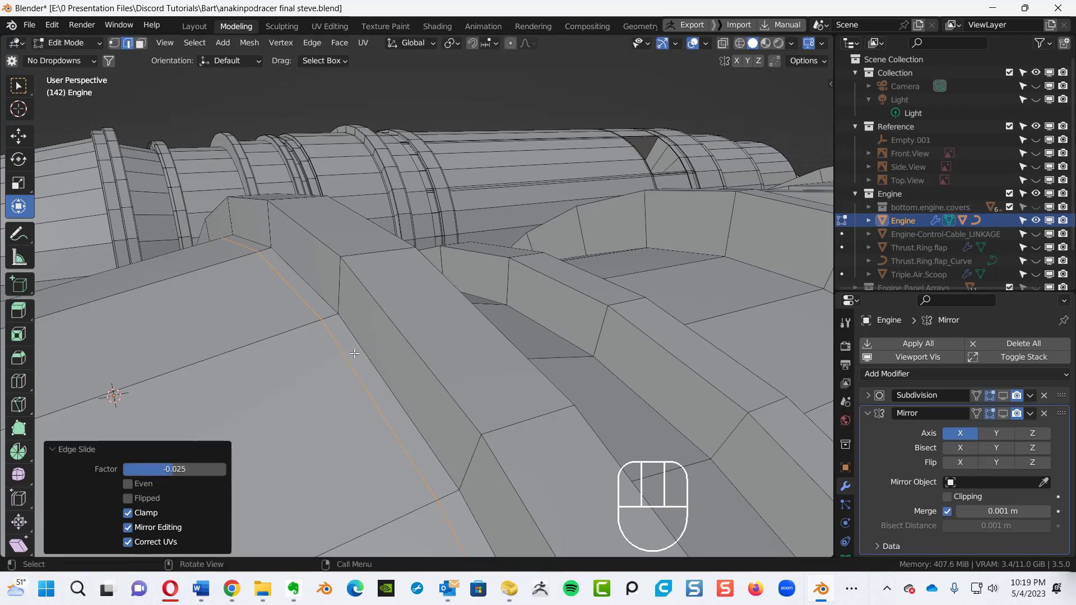
pyautogui.press('g')
pyautogui.press('g')
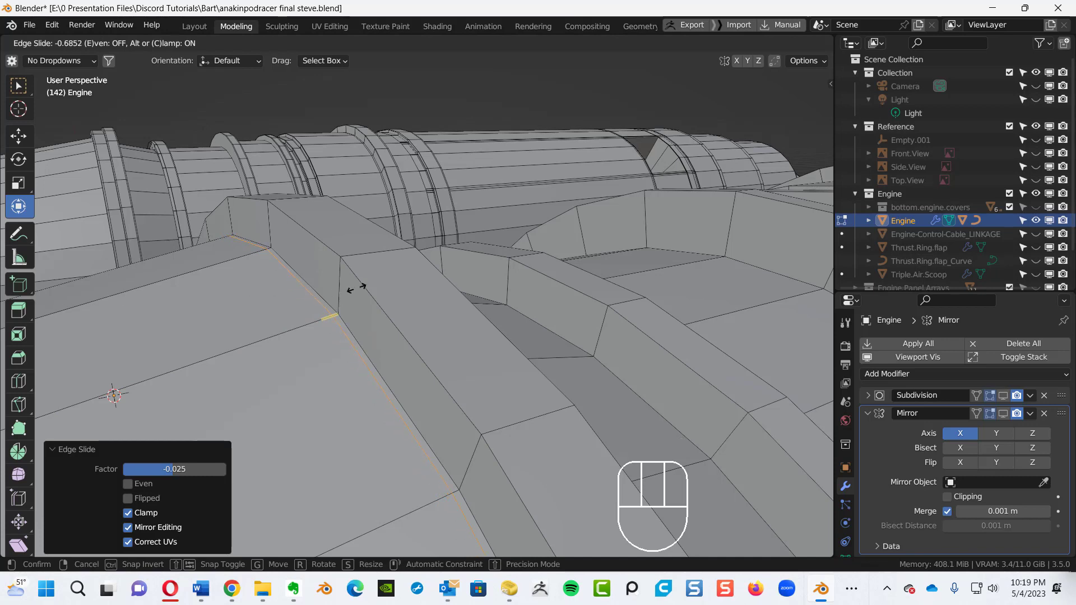
pyautogui.click(339, 292)
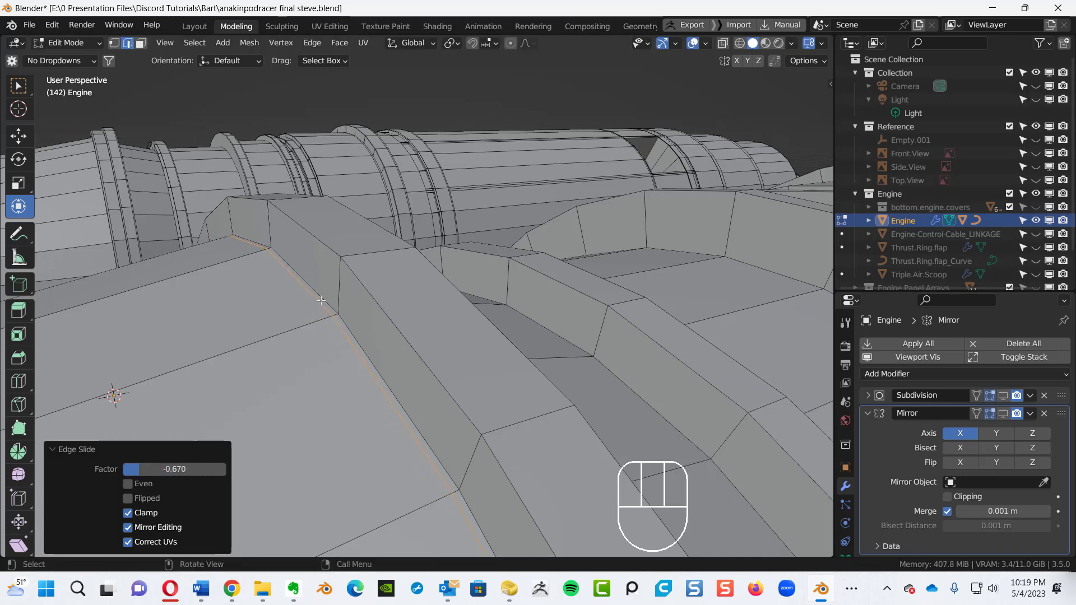
# - Add one loop cut around the ring's front side wall, slid toward its base with a factor of about 0.785
pyautogui.hotkey('ctrl', 'r')
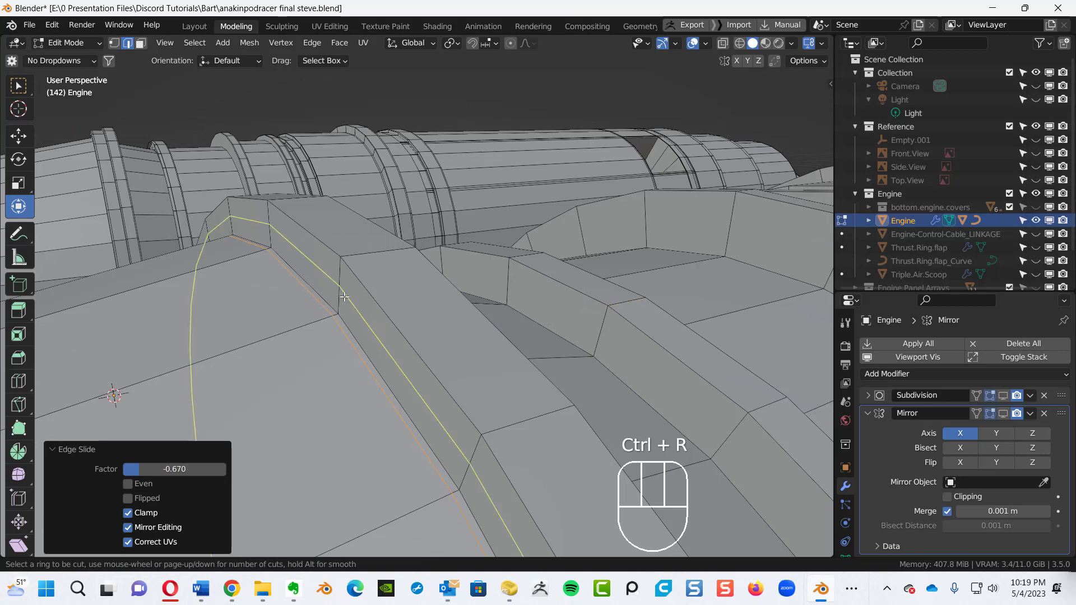
pyautogui.click(344, 296)
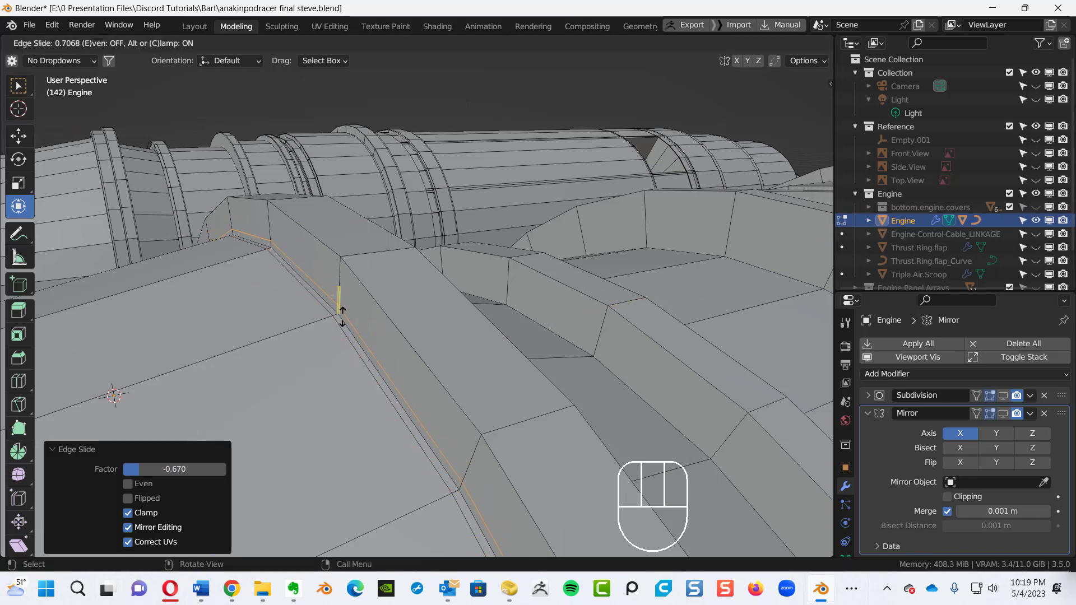
pyautogui.click(339, 322)
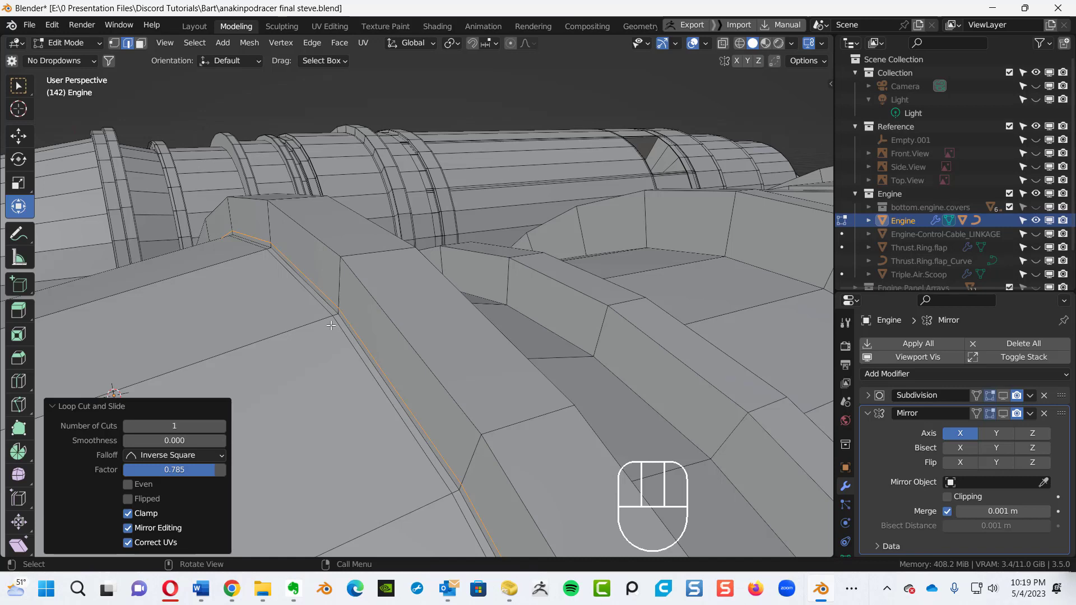
# - Add one loop cut around the ring's front side wall, slid close to its outer edge with a factor of about -0.856
pyautogui.press('ctrl')
pyautogui.hotkey('ctrl', 'r')
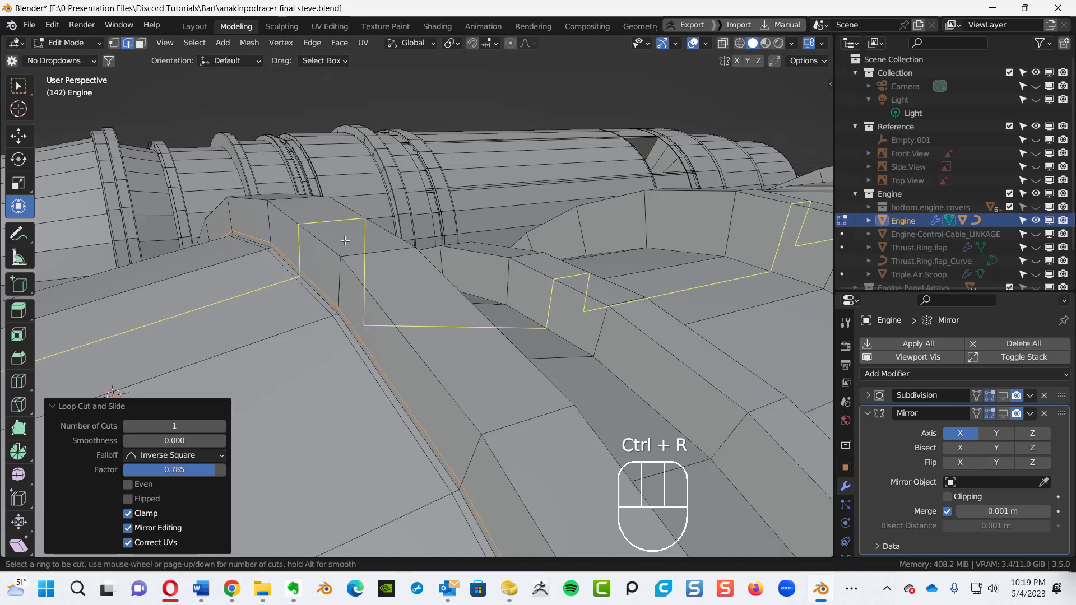
pyautogui.click(347, 263)
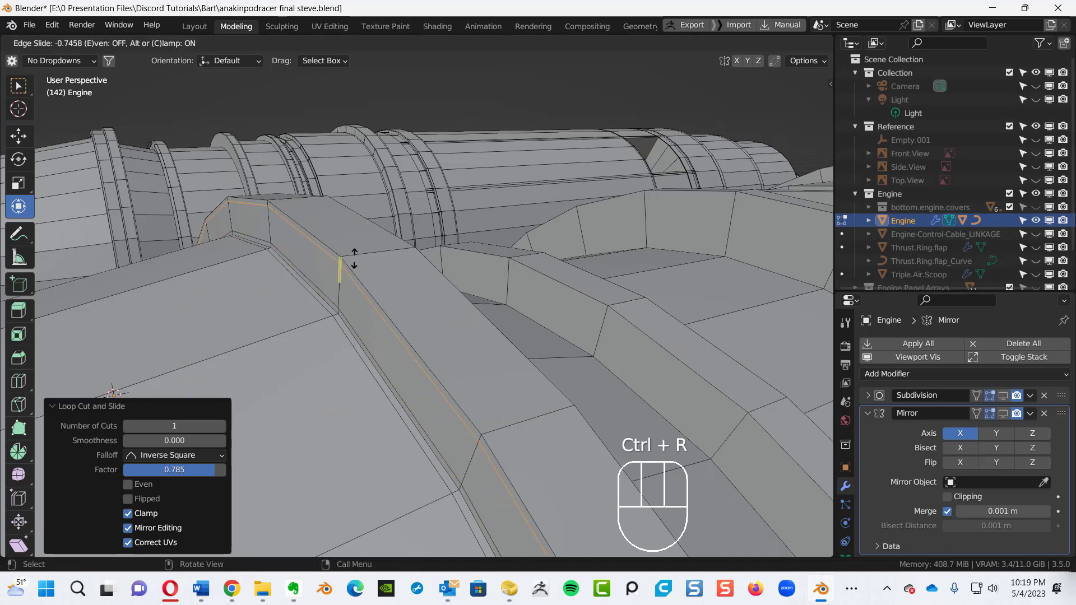
pyautogui.click(352, 261)
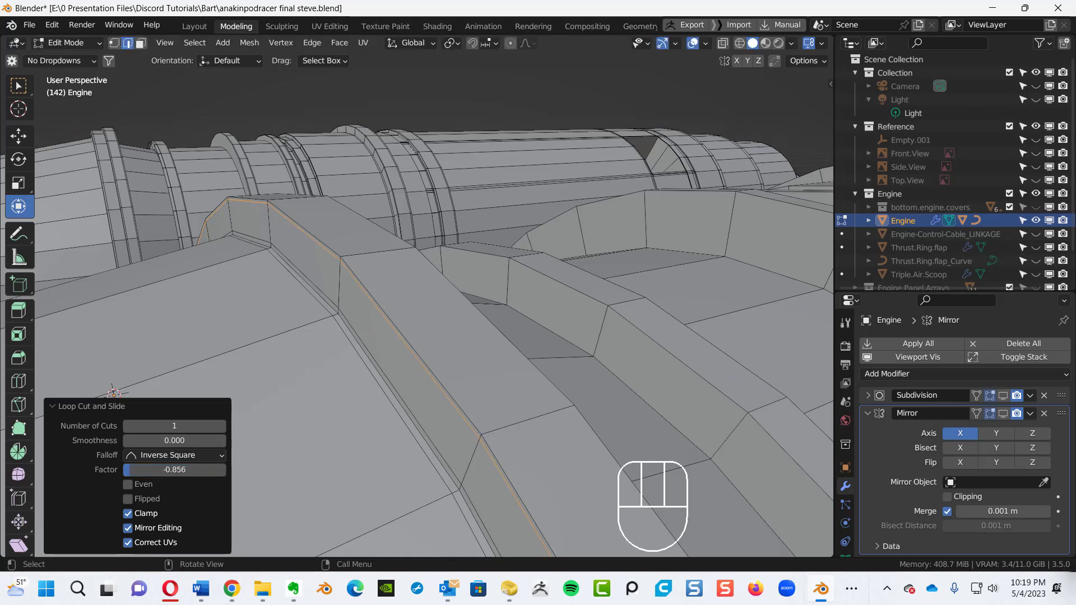
# - Add one loop cut around the ring's outer face, slid close to its front edge with a factor of about 0.855
pyautogui.hotkey('ctrl', 'r')
pyautogui.click(361, 255)
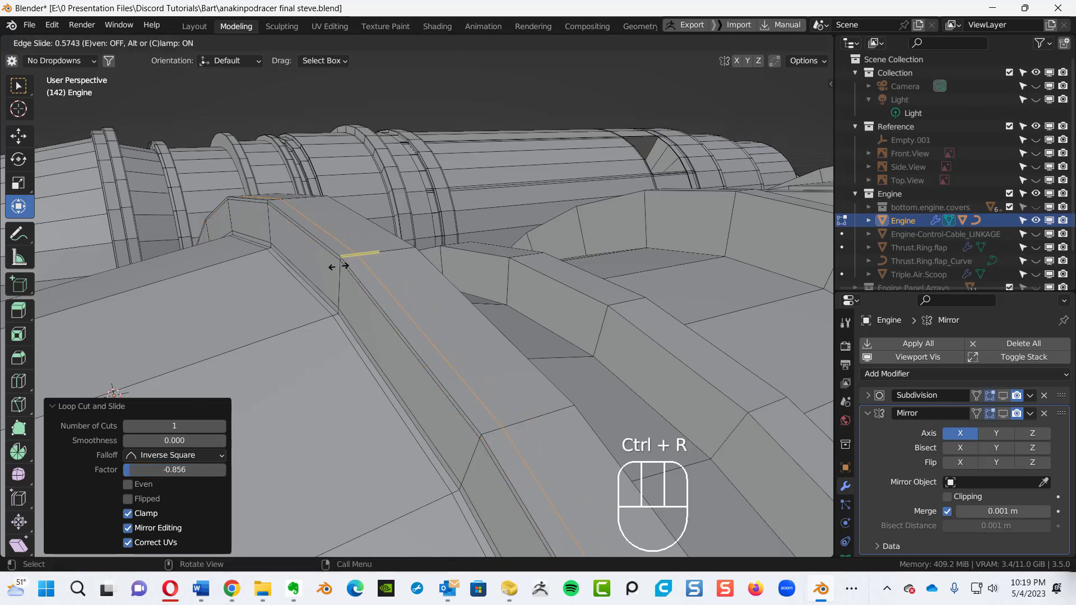
pyautogui.click(330, 271)
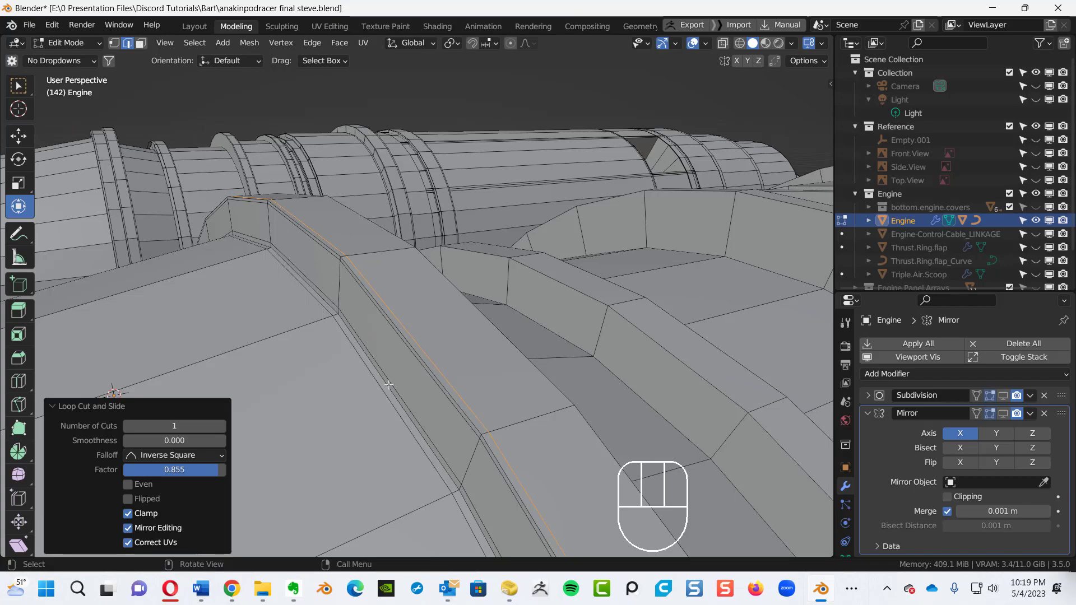
# - Add one loop cut around the ring's outer face, slid close to its rear edge with a factor of about -0.855
pyautogui.keyDown('alt'); pyautogui.moveTo(391, 387); pyautogui.dragTo(316, 338, button='middle'); pyautogui.keyUp('alt')
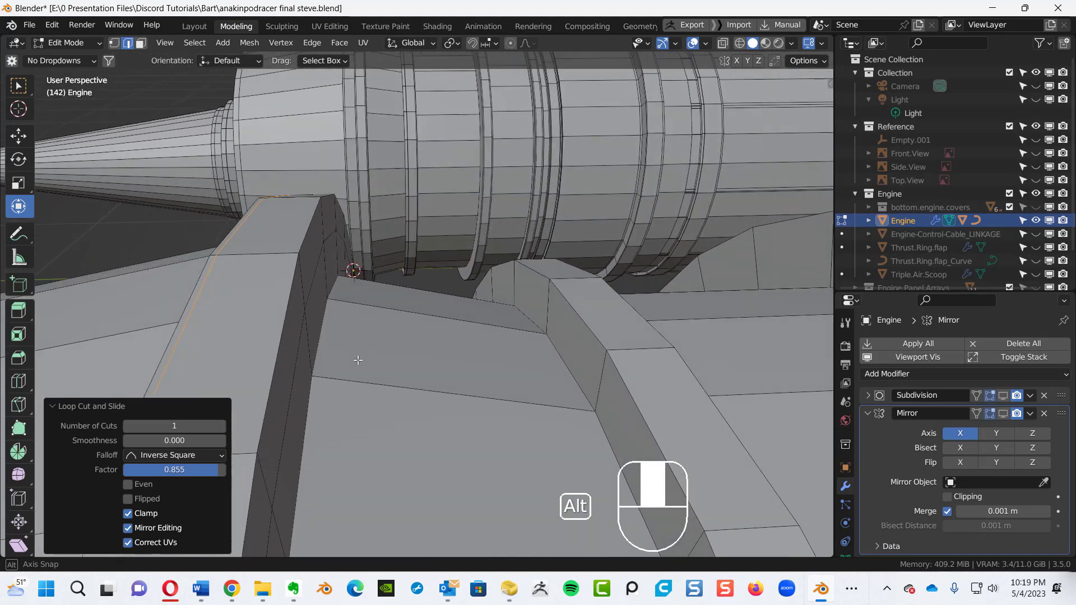
pyautogui.hotkey('ctrl', 'r')
pyautogui.click(276, 260)
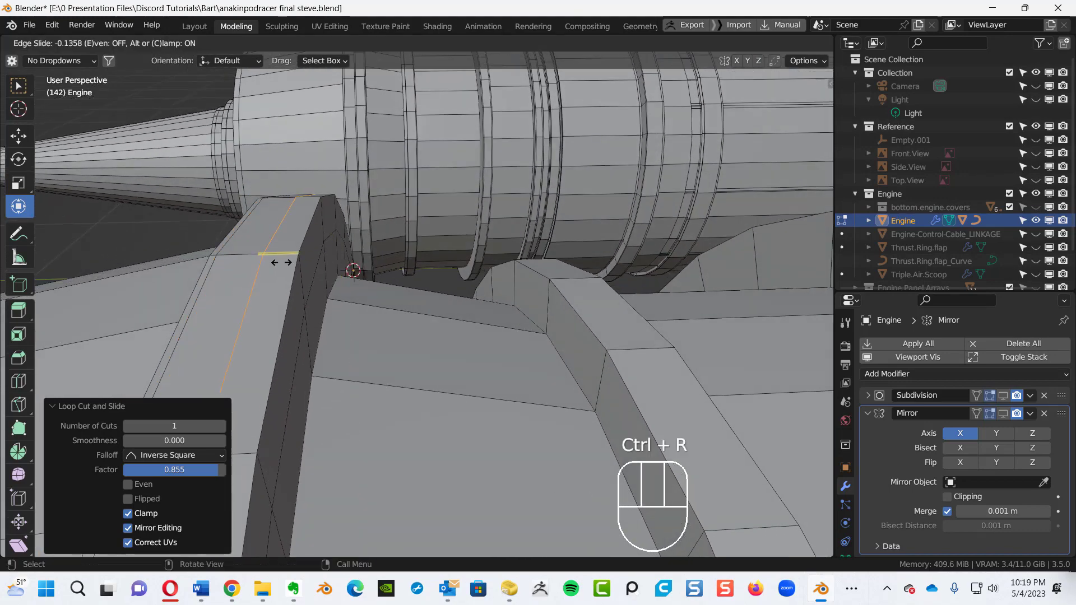
pyautogui.click(307, 278)
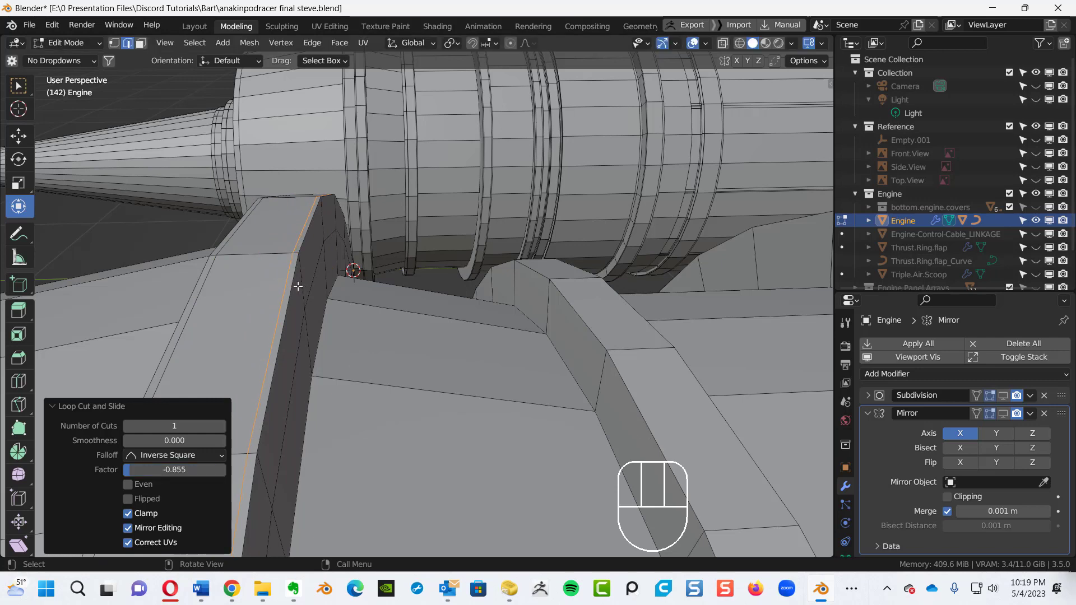
# - Add one loop cut around the ring's rear side wall, slid toward its outer edge with a factor of about -0.793
pyautogui.press('ctrl')
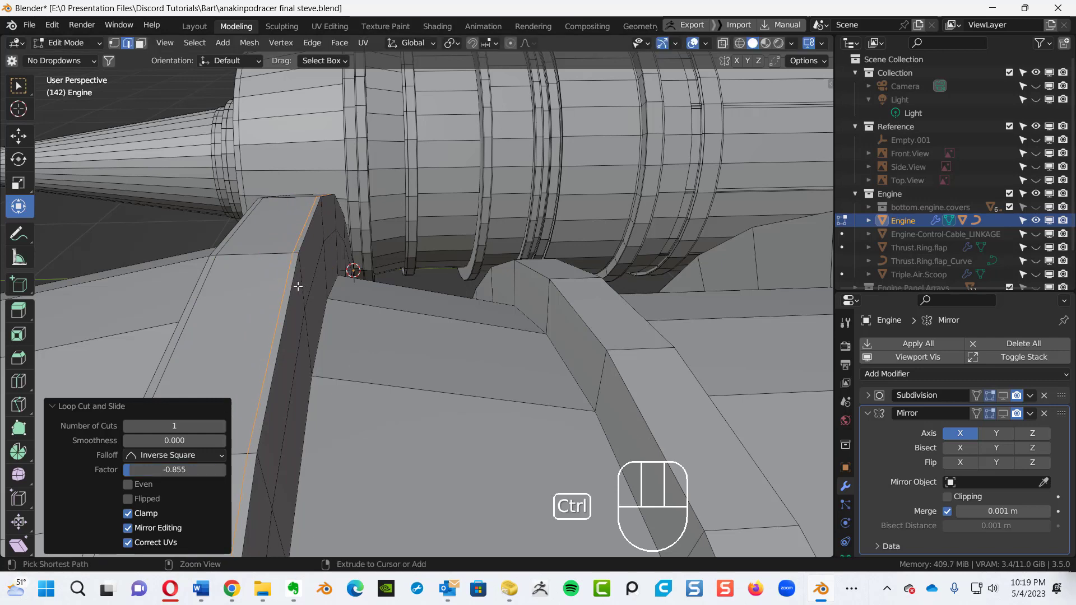
pyautogui.hotkey('ctrl', 'r')
pyautogui.click(298, 286)
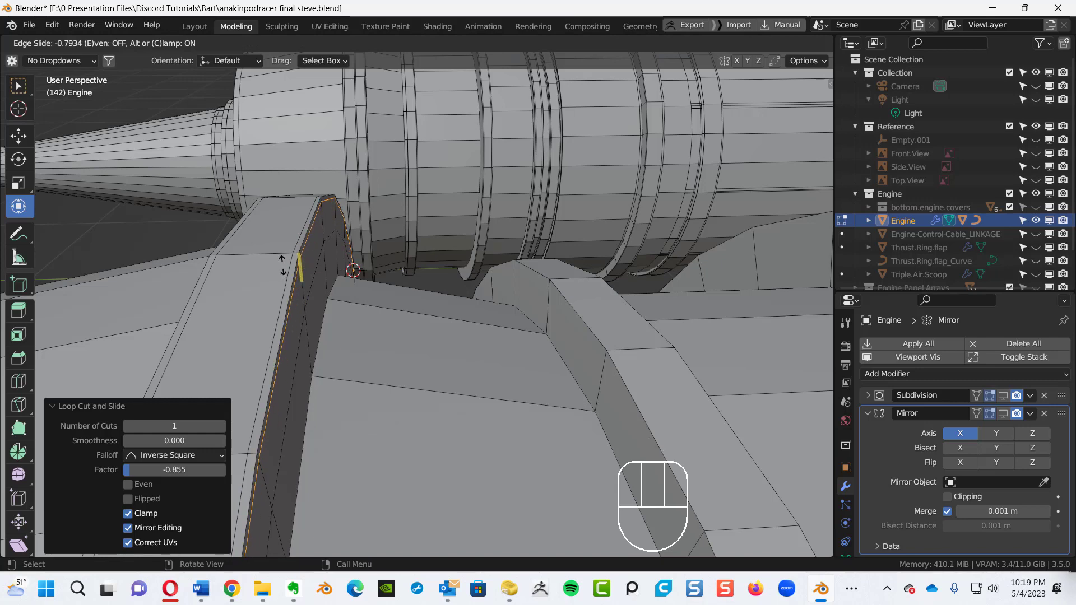
pyautogui.click(282, 265)
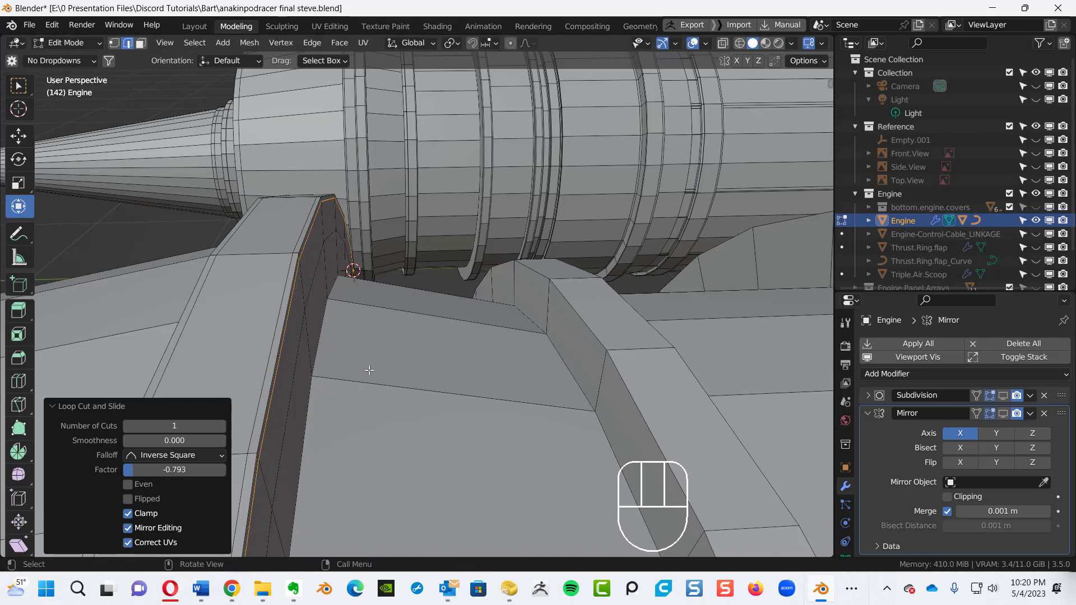
# - Edge-slide the existing middle loop on the ring's rear side wall toward its base with a factor of about 0.812
pyautogui.keyDown('alt'); pyautogui.moveTo(369, 370); pyautogui.dragTo(336, 301, button='middle'); pyautogui.keyUp('alt')
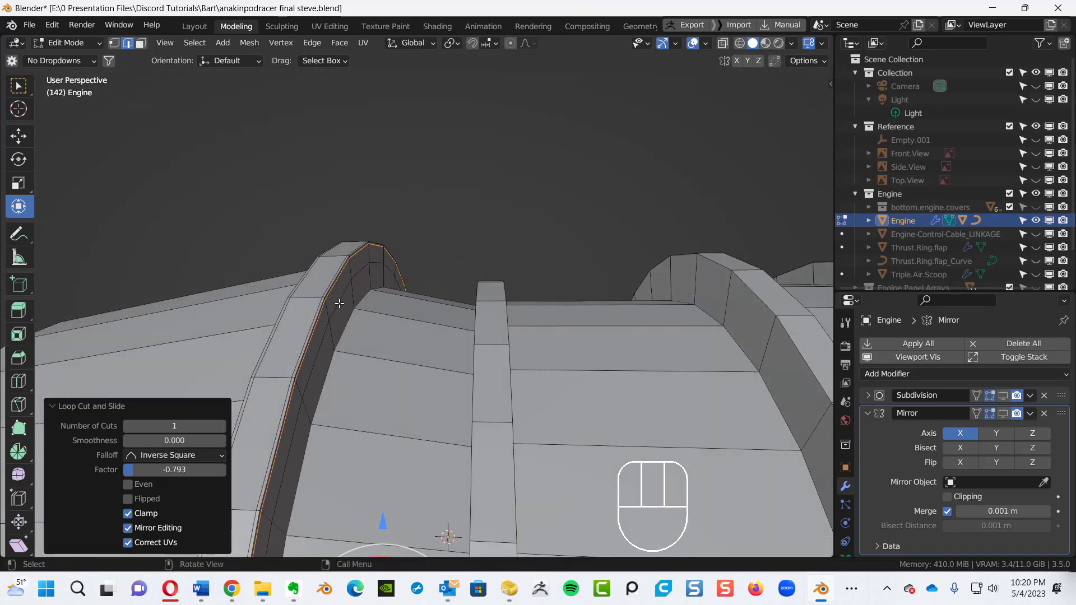
pyautogui.keyDown('alt'); pyautogui.click(339, 303); pyautogui.keyUp('alt')
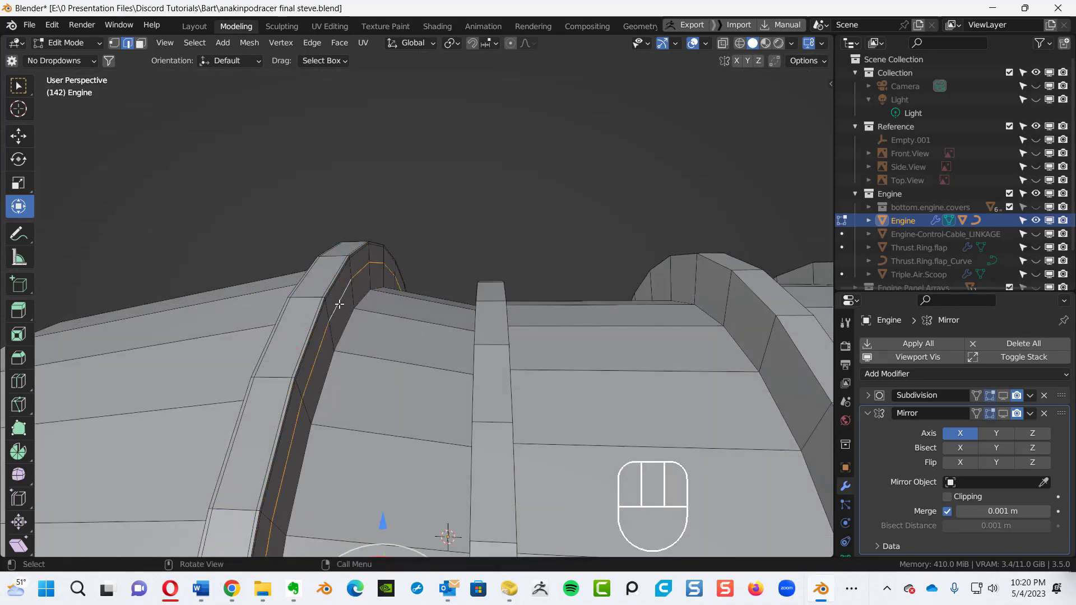
pyautogui.press('g')
pyautogui.press('g')
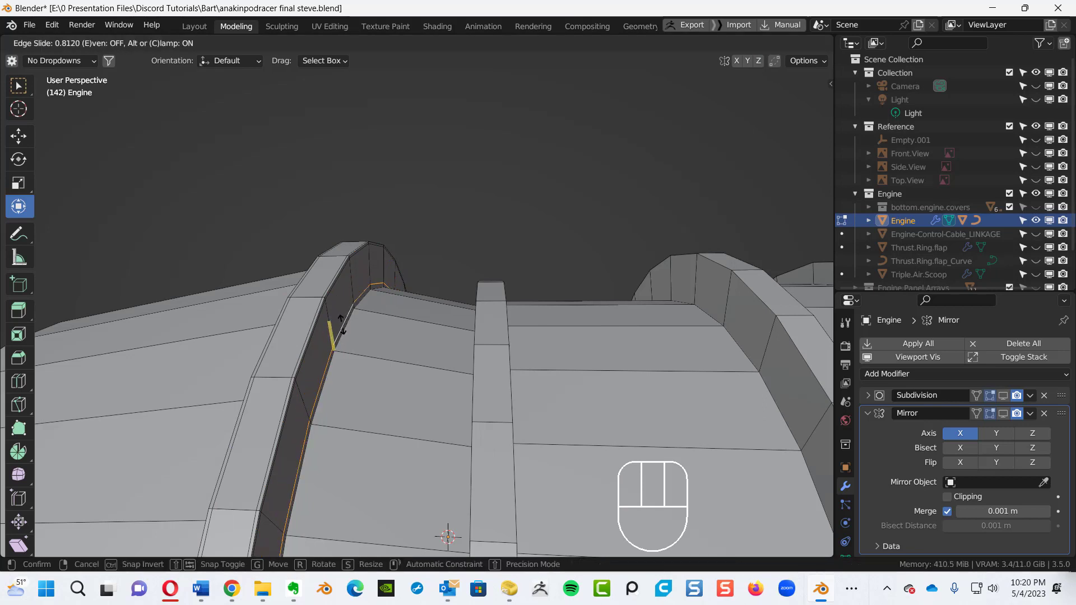
pyautogui.click(340, 324)
# - Add one loop cut around the section just behind the ring, slid against the ring's base with a factor of about 0.937
pyautogui.keyDown('alt'); pyautogui.moveTo(400, 327); pyautogui.dragTo(375, 337, button='middle'); pyautogui.keyUp('alt')
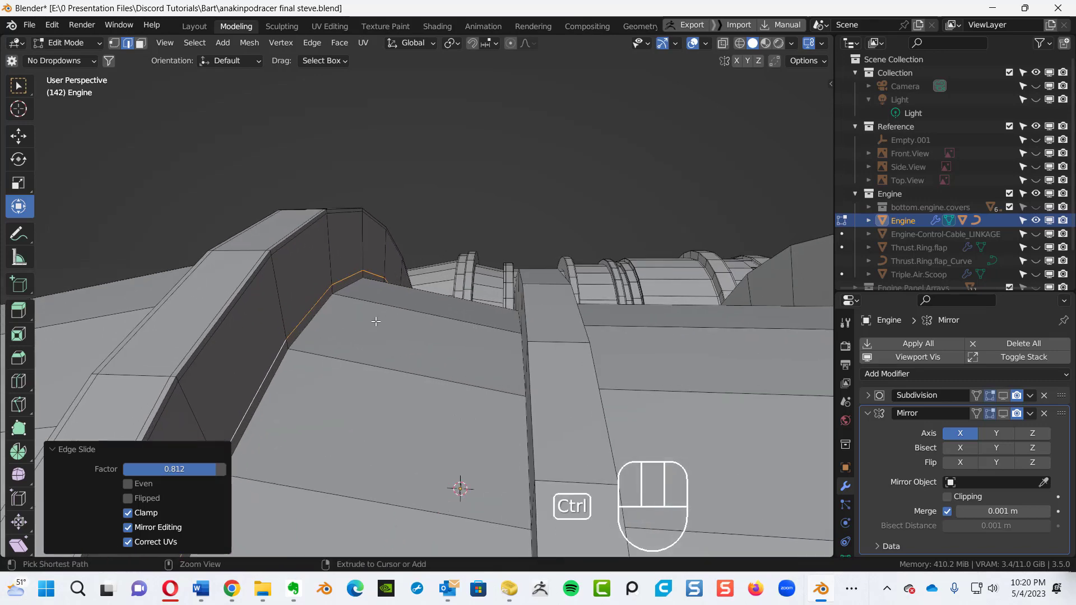
pyautogui.hotkey('ctrl', 'r')
pyautogui.click(372, 323)
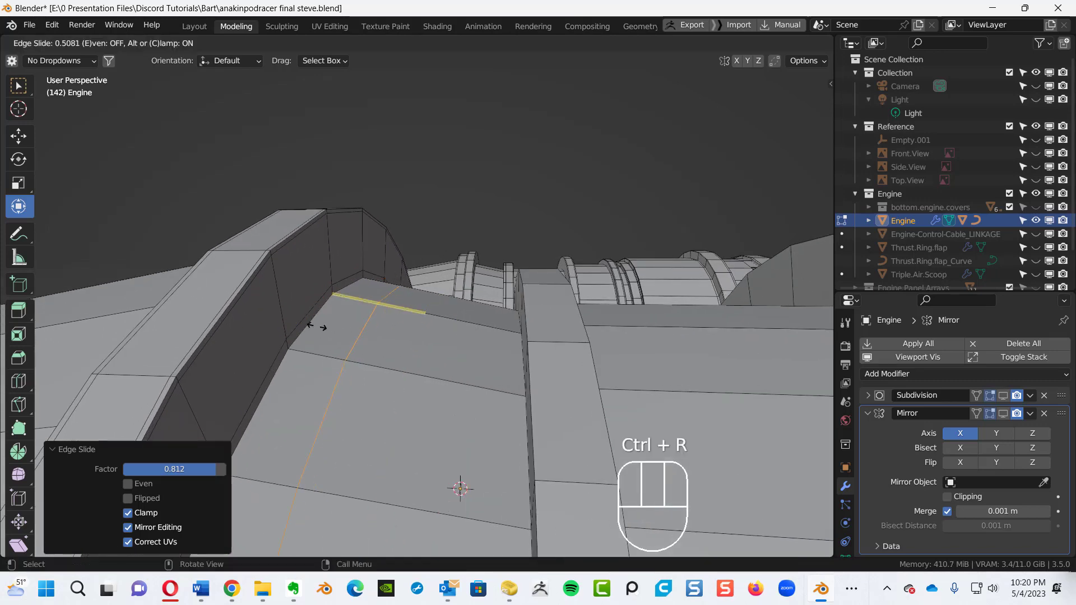
pyautogui.click(275, 325)
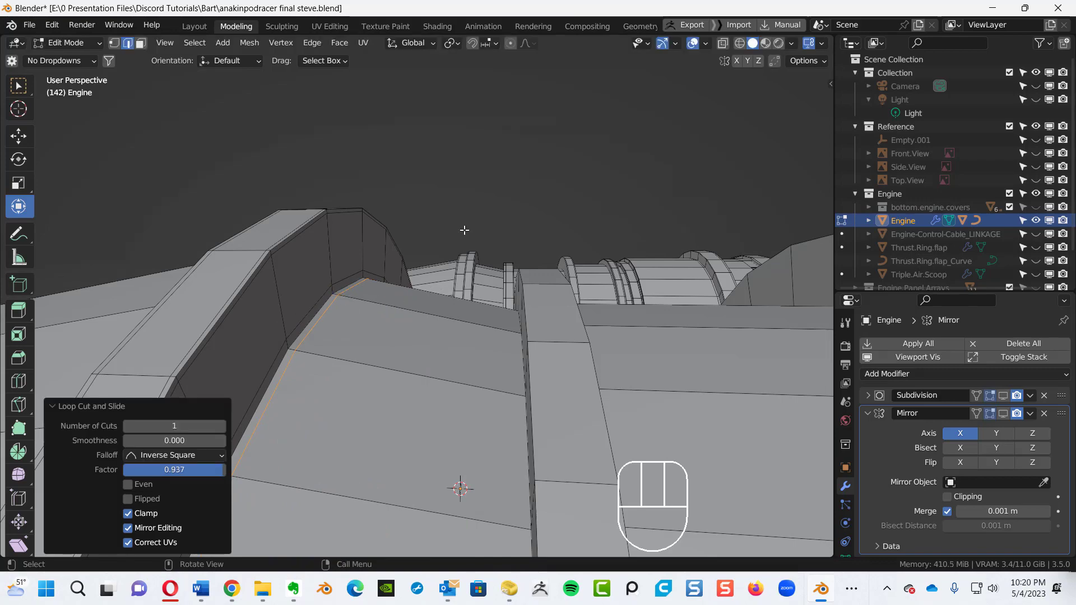
# - Turn on the Subdivision modifier's viewport display and examine how the first ring and the front shoulder look when smoothed
pyautogui.click(363, 456)
pyautogui.keyDown('ctrl'); pyautogui.keyDown('alt'); pyautogui.moveTo(364, 376); pyautogui.dragTo(367, 422, button='middle'); pyautogui.keyUp('alt'); pyautogui.keyUp('ctrl')
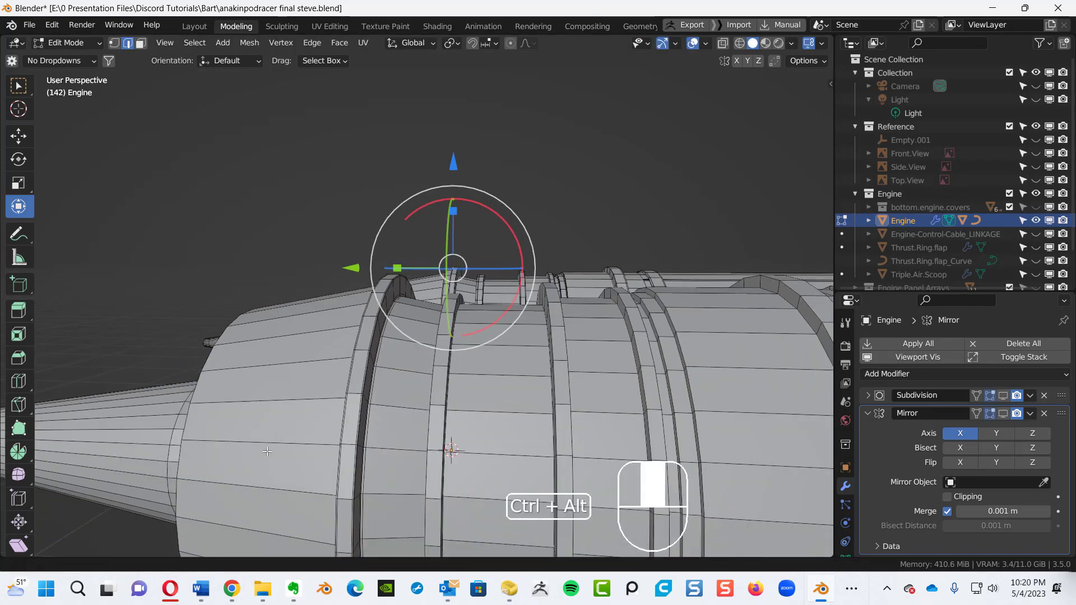
pyautogui.moveTo(370, 371)
pyautogui.keyDown('alt'); pyautogui.mouseDown(button='middle')
pyautogui.moveTo(436, 390)
pyautogui.moveTo(371, 379)
pyautogui.moveTo(366, 352)
pyautogui.mouseUp(button='middle'); pyautogui.keyUp('alt')
pyautogui.keyDown('alt'); pyautogui.keyDown('shift'); pyautogui.moveTo(494, 364); pyautogui.dragTo(521, 242, button='middle'); pyautogui.keyUp('shift'); pyautogui.keyUp('alt')
pyautogui.click(486, 329)
pyautogui.click(531, 223)
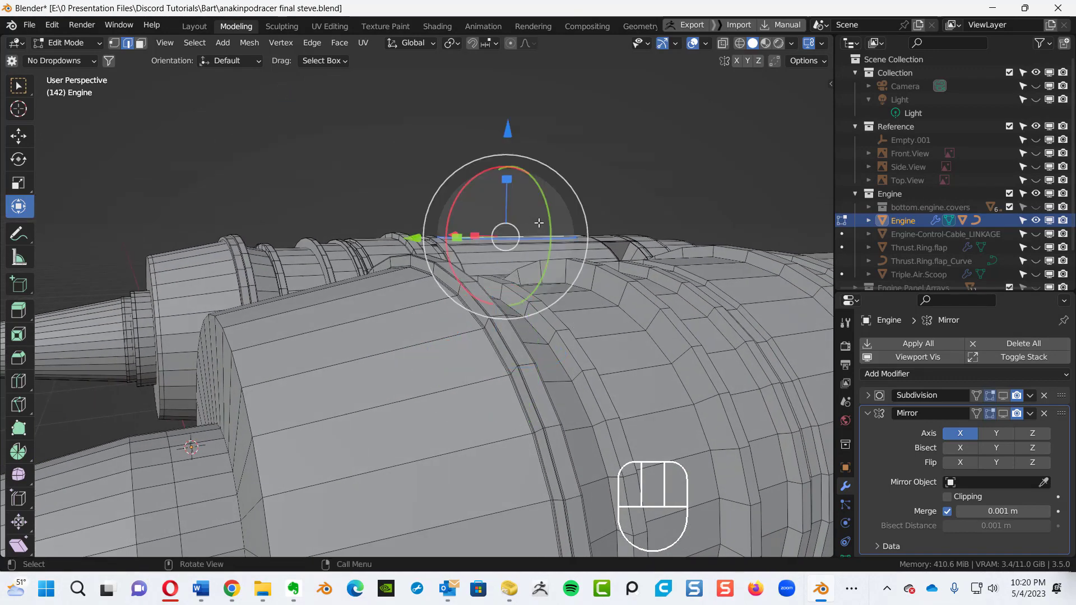
pyautogui.moveTo(567, 203); pyautogui.dragTo(571, 199)
pyautogui.click(627, 178)
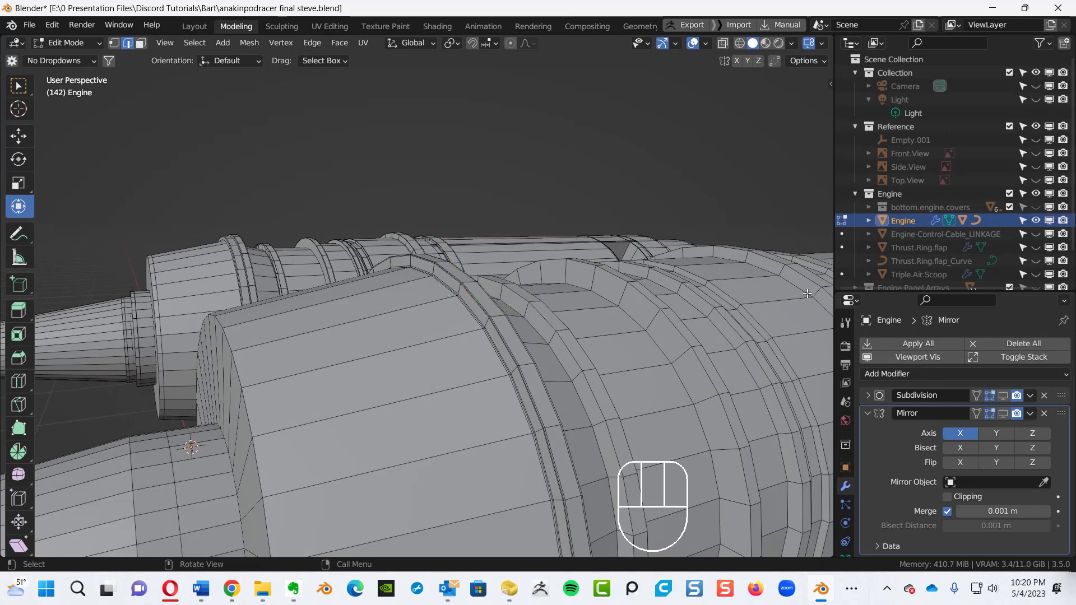
pyautogui.click(1003, 396)
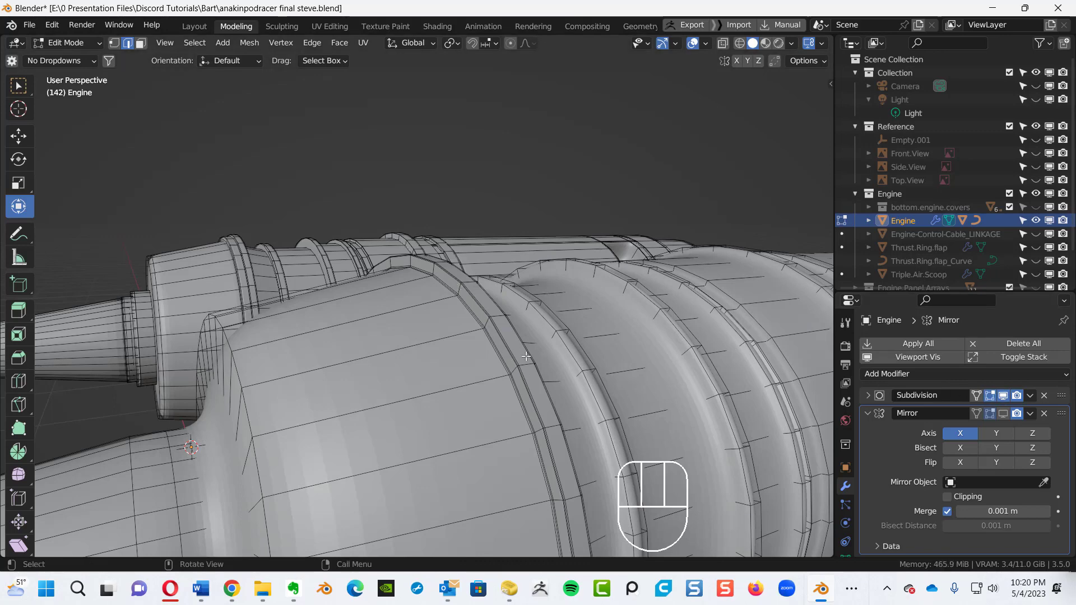
pyautogui.keyDown('alt'); pyautogui.middleClick(319, 385); pyautogui.keyUp('alt')
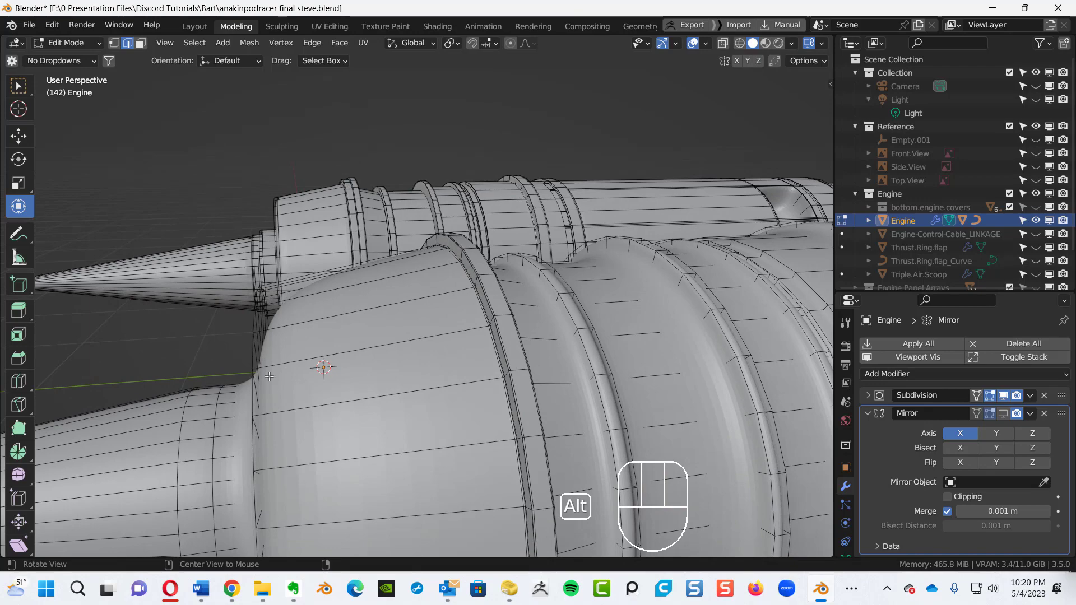
pyautogui.keyDown('alt'); pyautogui.moveTo(283, 326); pyautogui.dragTo(385, 289, button='middle'); pyautogui.keyUp('alt')
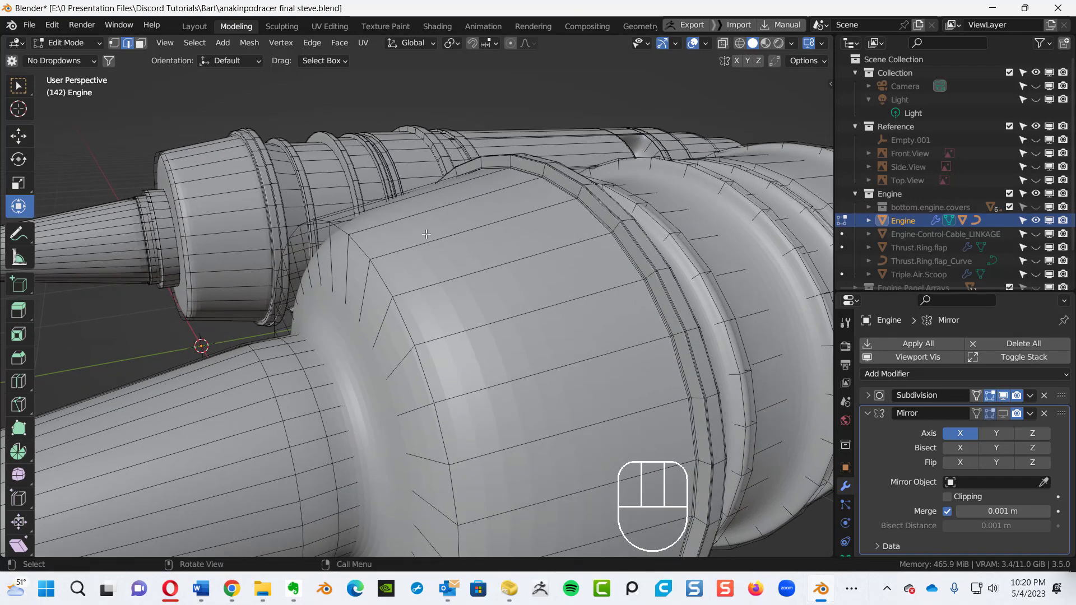
# - Add one loop cut around the tapered front section, slid fully forward to the shoulder edge with a factor of 1.000
pyautogui.hotkey('ctrl', 'r')
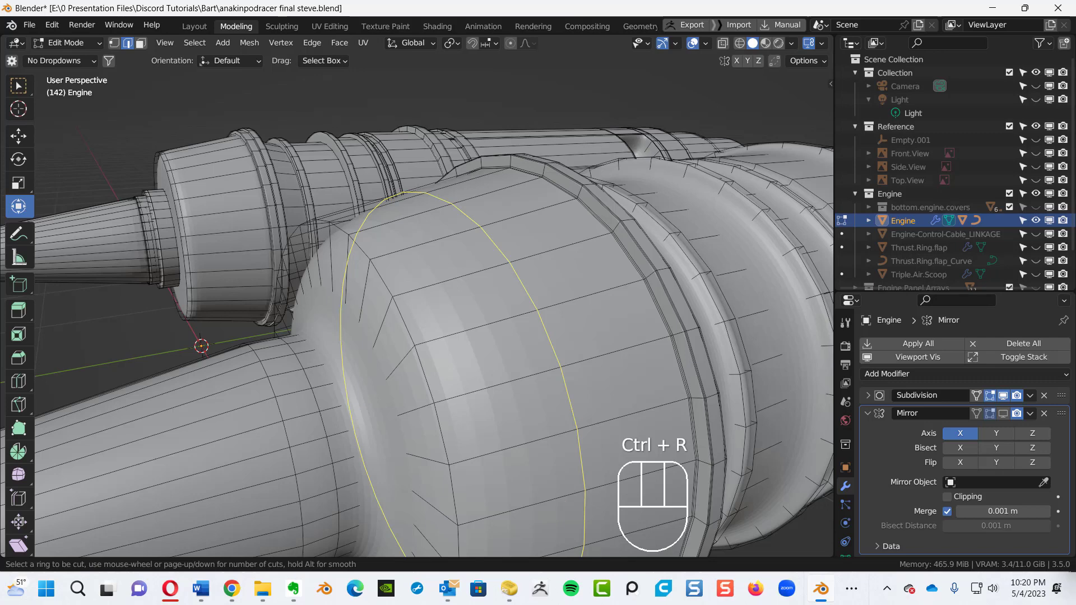
pyautogui.click(386, 225)
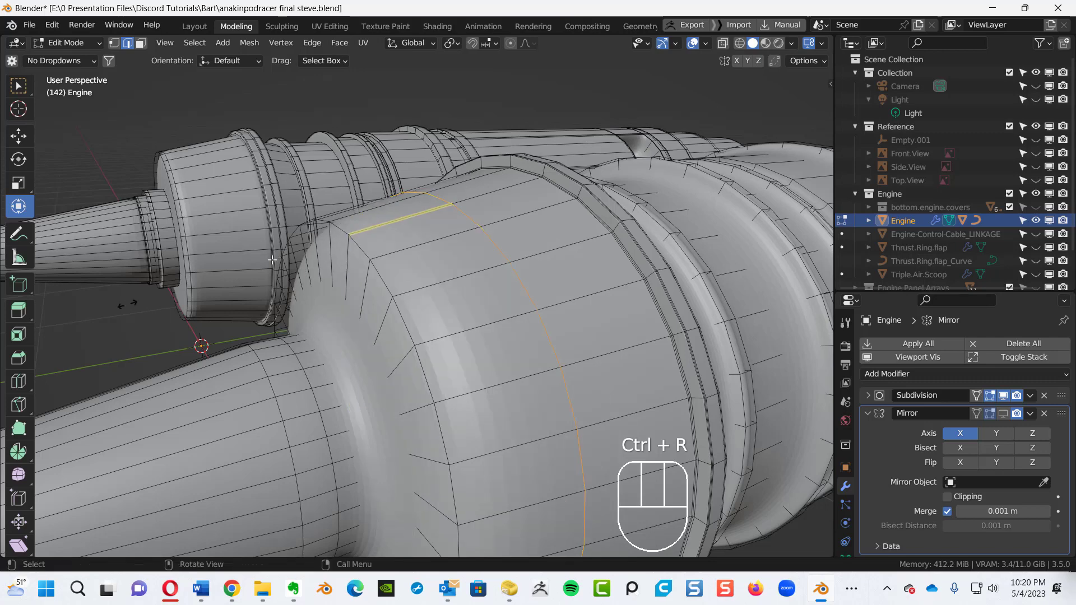
pyautogui.click(424, 231)
pyautogui.moveTo(424, 231); pyautogui.dragTo(333, 267)
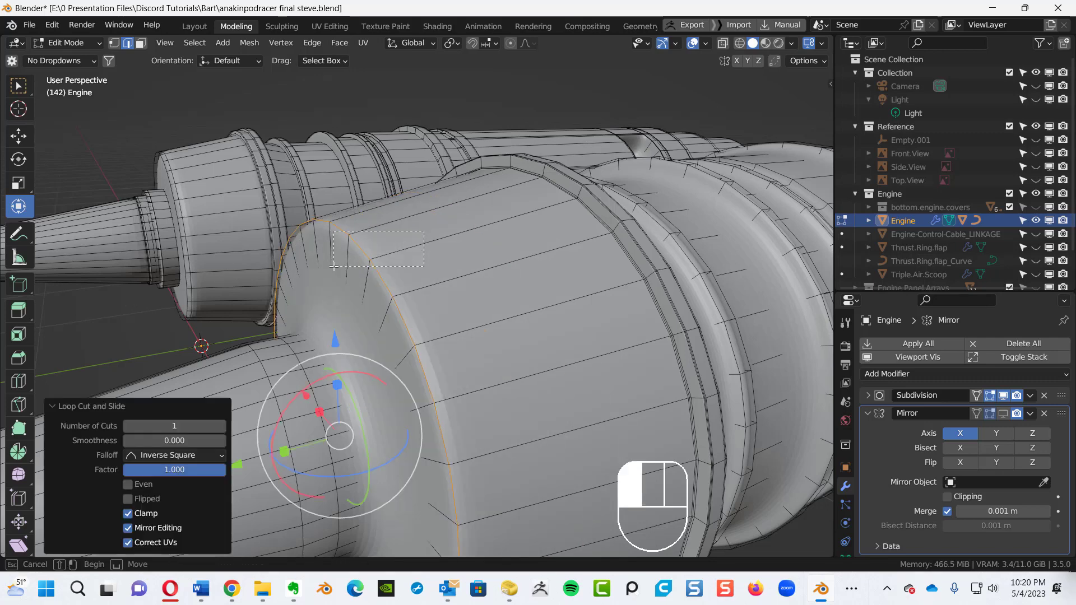
pyautogui.moveTo(400, 244); pyautogui.dragTo(399, 245)
pyautogui.click(396, 253)
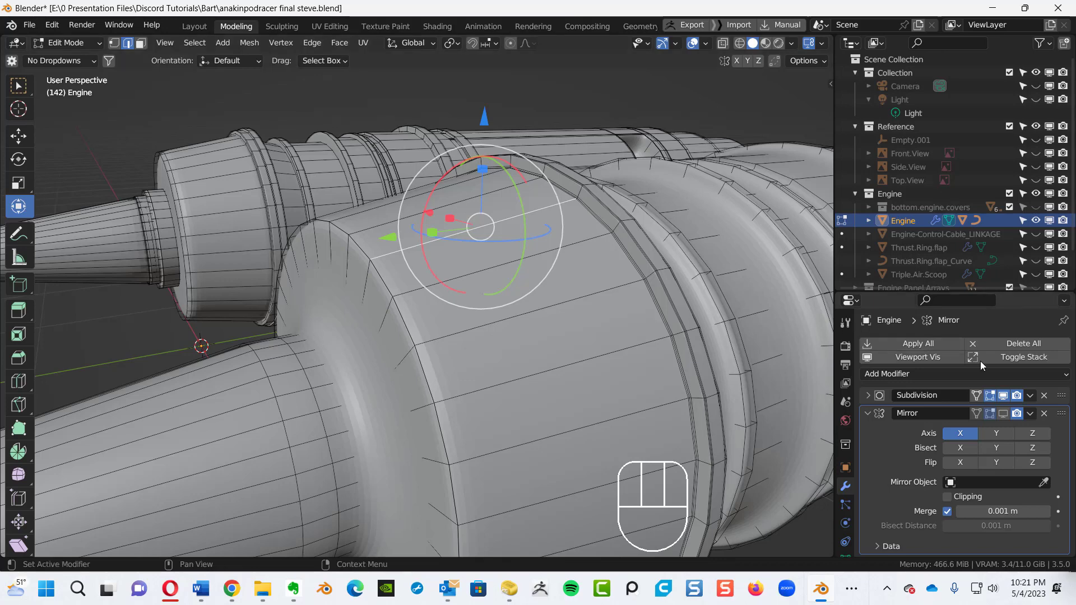
# - Turn off the Subdivision viewport display and add one loop cut around the shoulder's front face, slid toward its outer edge
pyautogui.click(1003, 395)
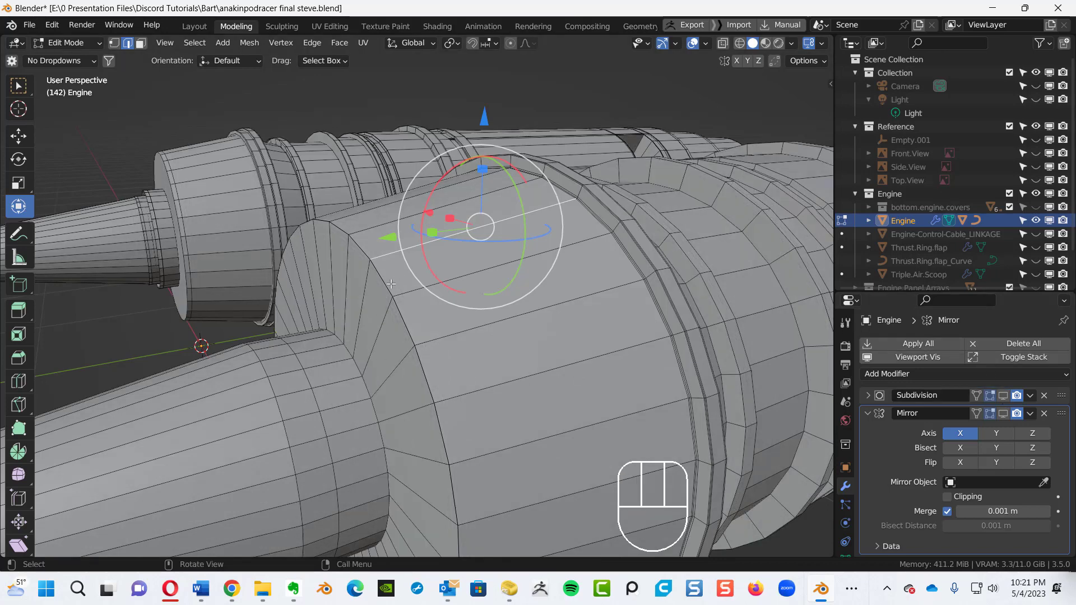
pyautogui.hotkey('ctrl', 'r')
pyautogui.click(378, 330)
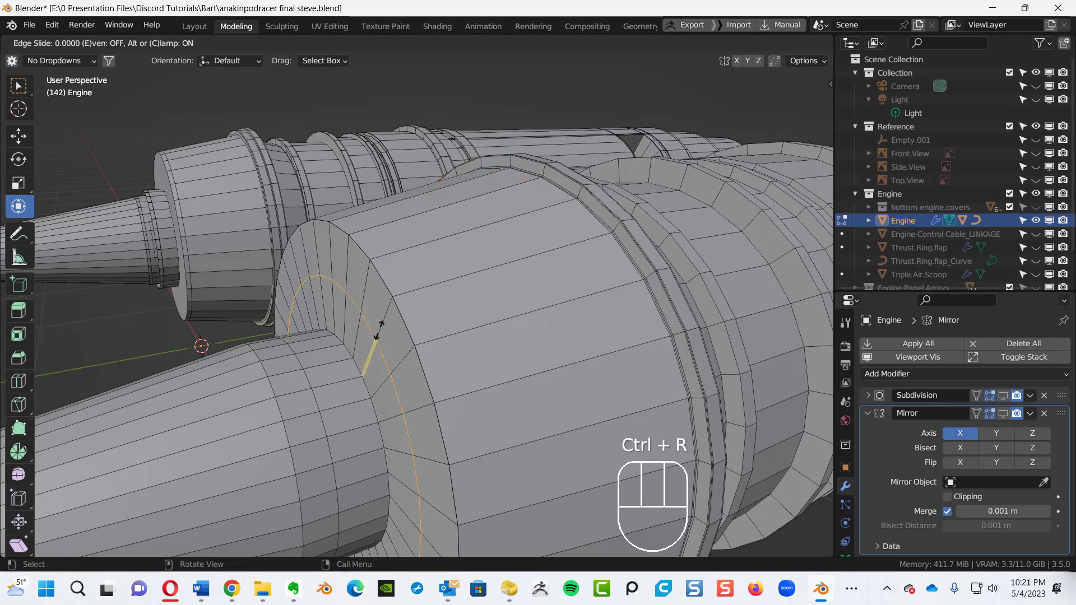
pyautogui.click(409, 300)
pyautogui.click(439, 286)
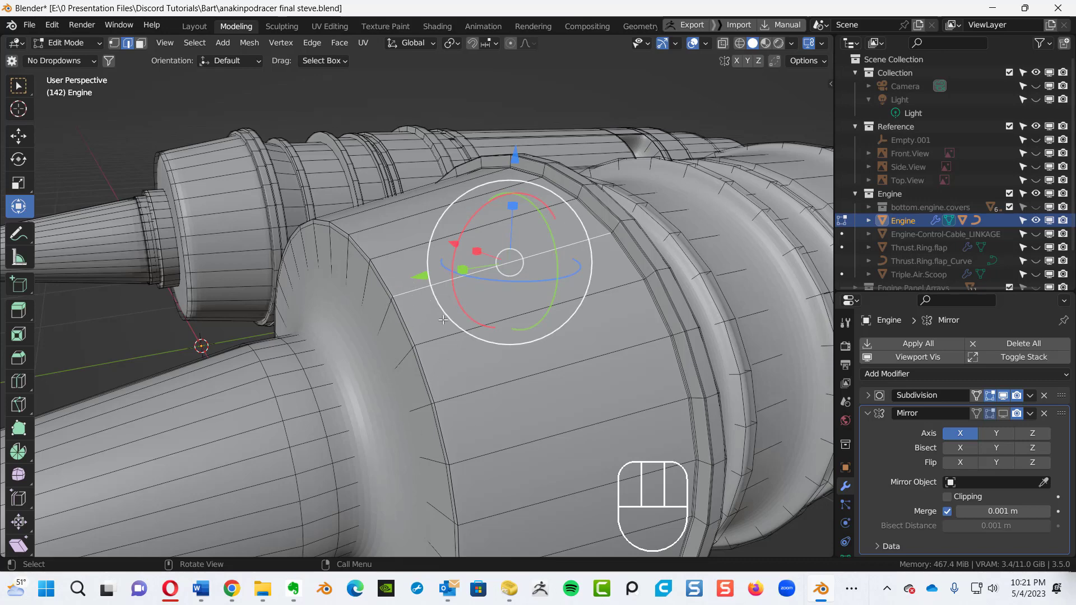
# - Turn off the Subdivision viewport display, undo both loop cuts at the front shoulder, and select a lengthwise edge on the tapered section
pyautogui.click(1003, 396)
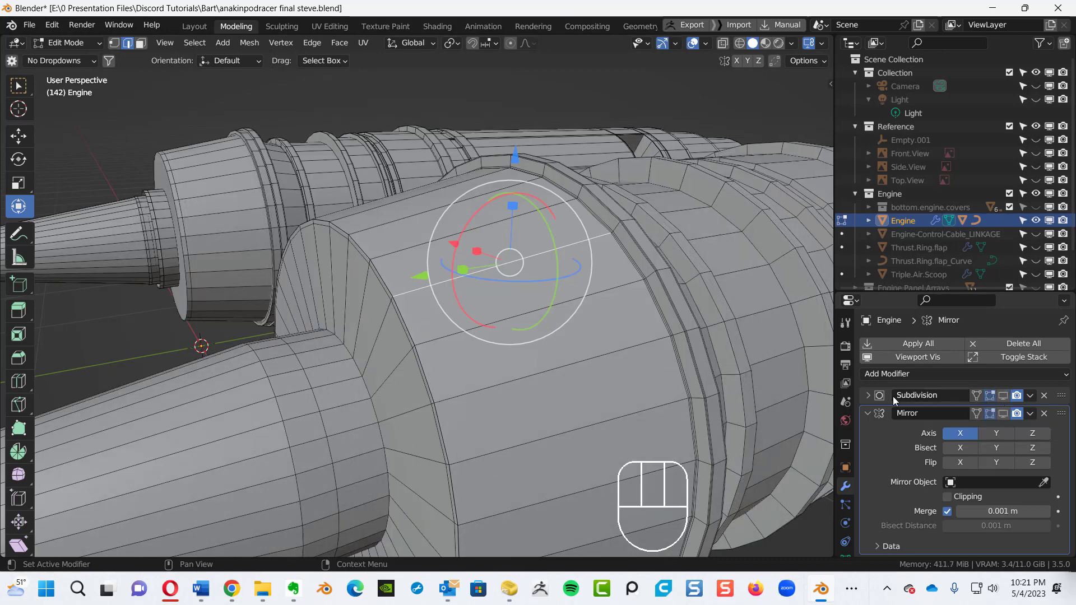
pyautogui.press('ctrl')
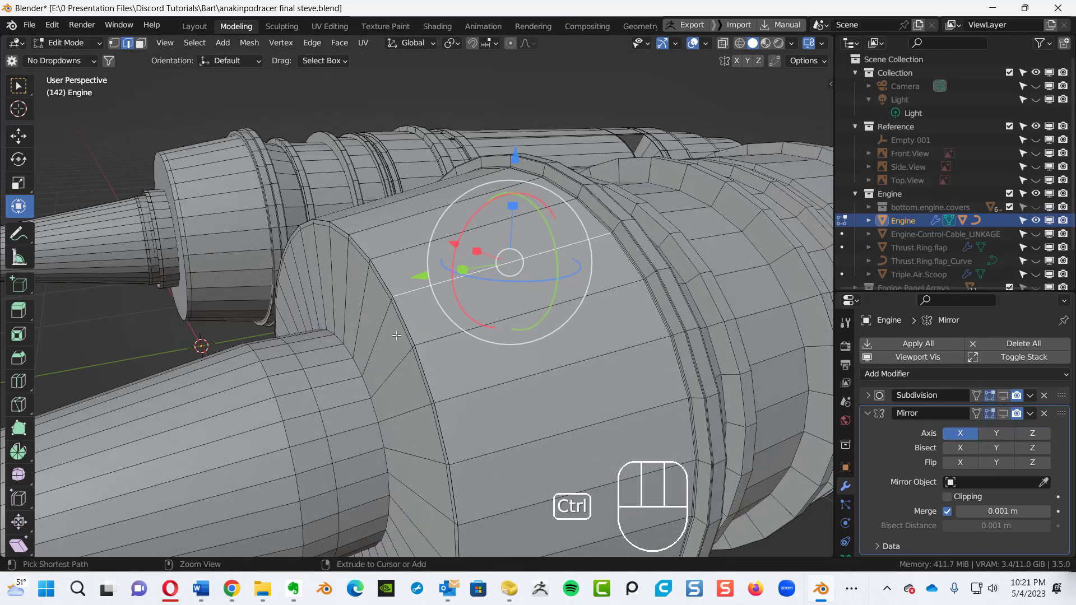
pyautogui.hotkey('ctrl', 'z')
pyautogui.hotkey('ctrl', 'z')
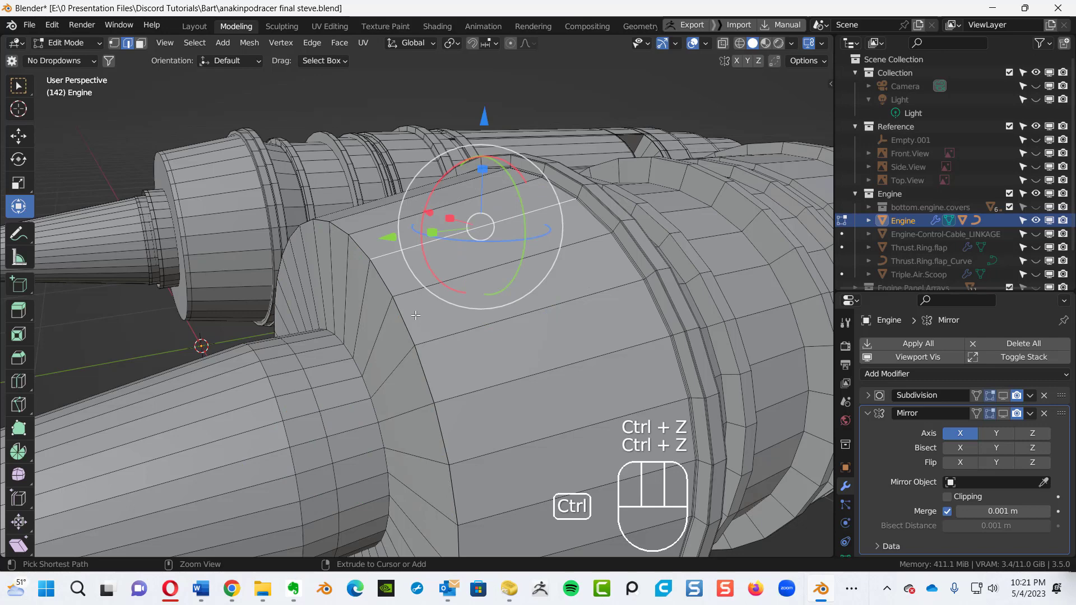
pyautogui.hotkey('ctrl', 'z')
pyautogui.hotkey('ctrl', 'z')
pyautogui.hotkey('ctrl', 'z')
pyautogui.hotkey('ctrl', 'z')
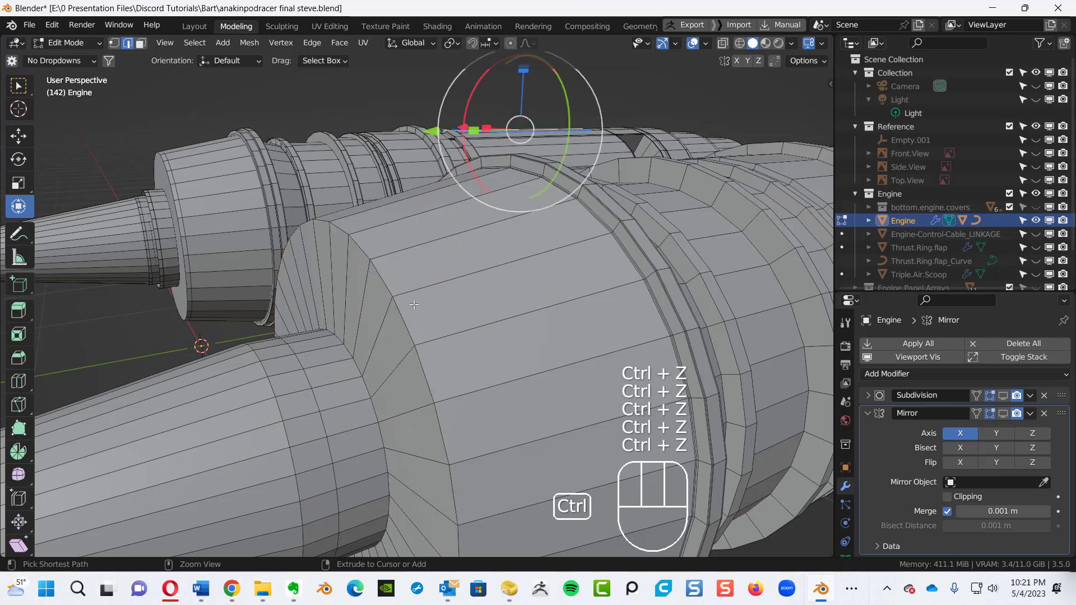
pyautogui.click(441, 282)
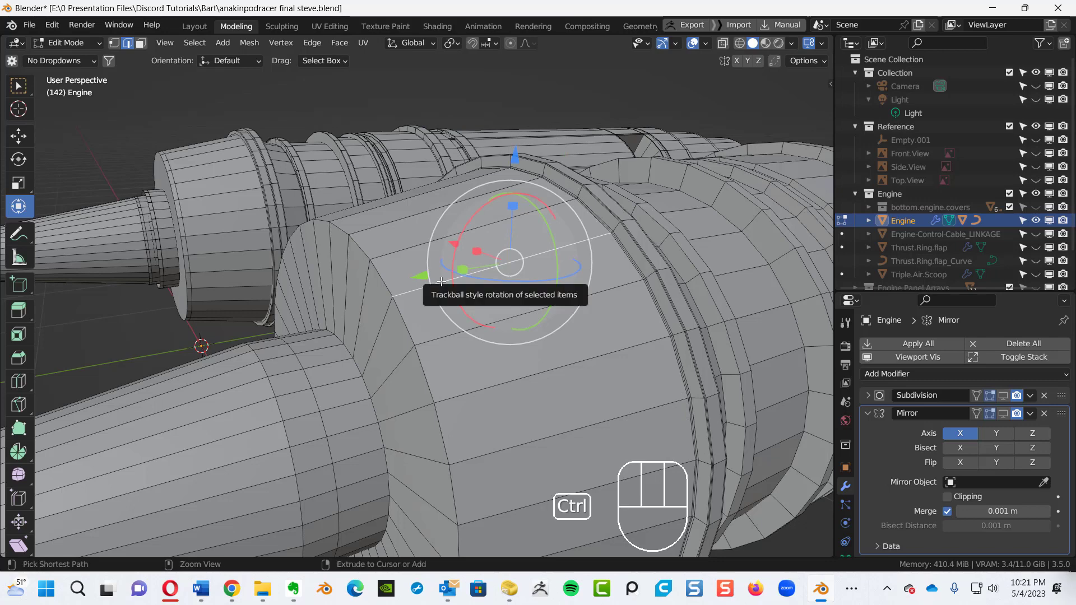
# - Add one loop cut on each side of the front shoulder edge, with factor 0.954 on the tapered section and -0.843 on the front face
pyautogui.hotkey('ctrl', 'r')
pyautogui.click(442, 282)
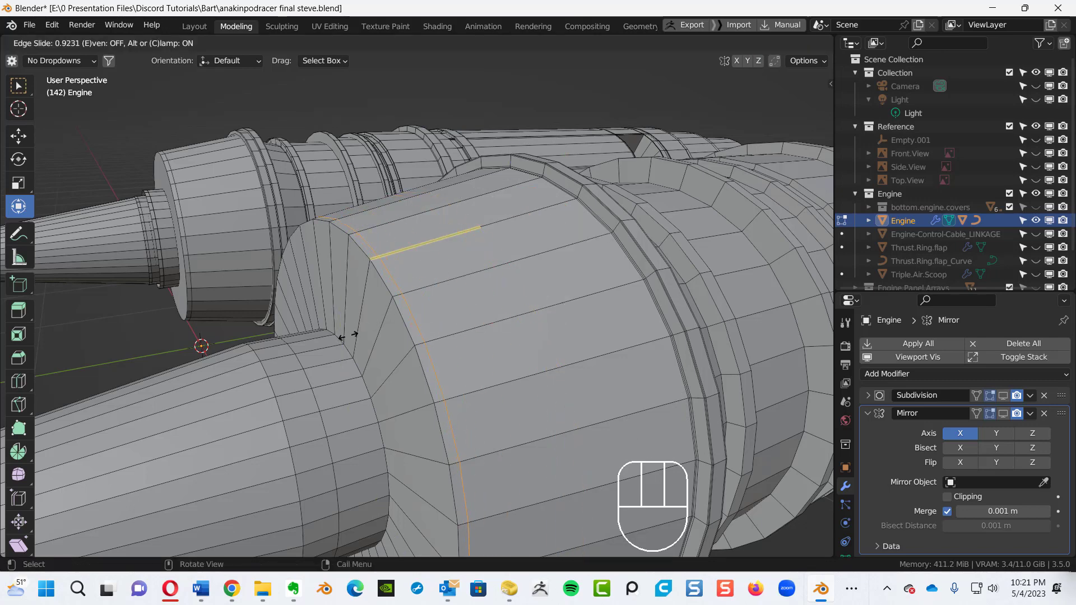
pyautogui.click(344, 334)
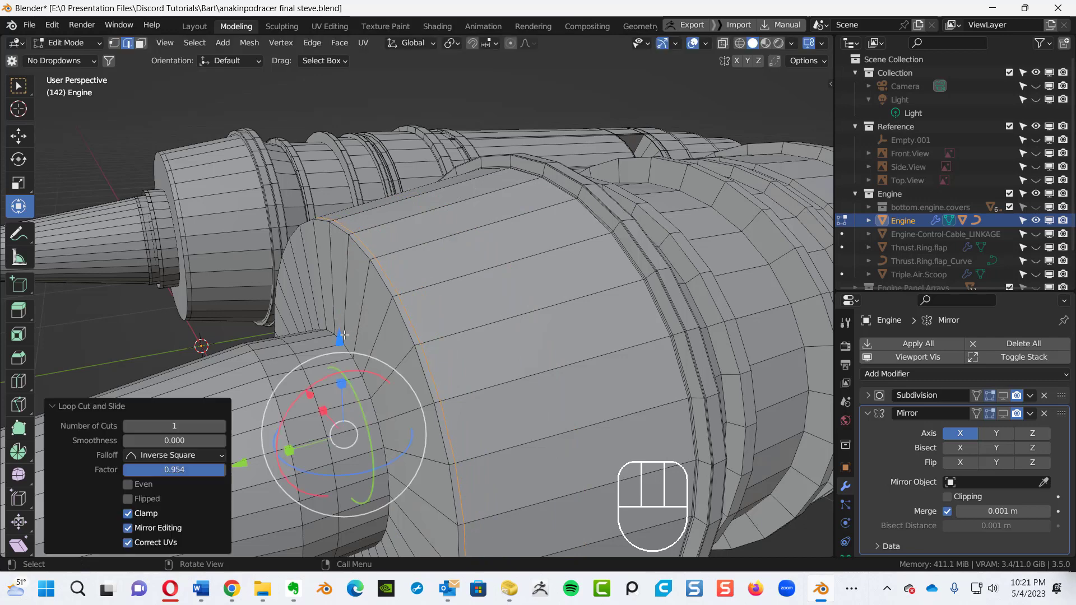
pyautogui.hotkey('ctrl', 'r')
pyautogui.click(377, 329)
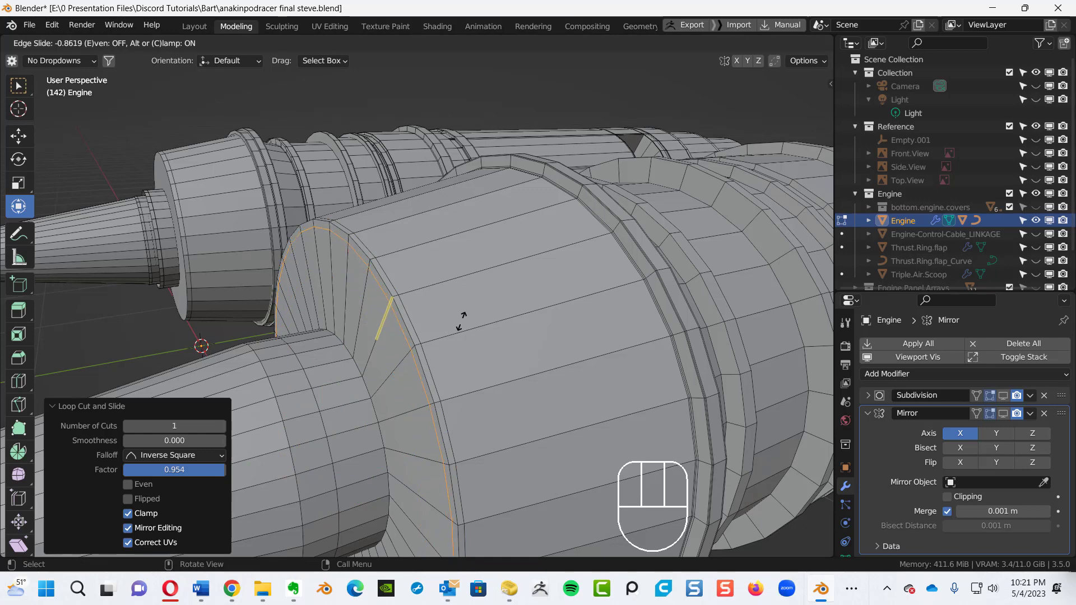
pyautogui.click(461, 320)
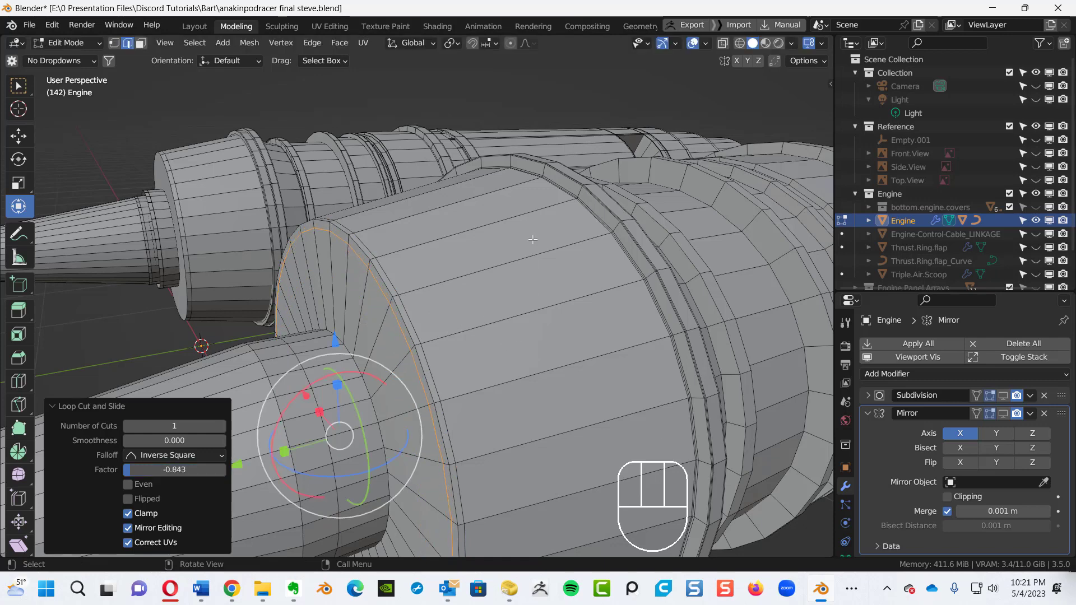
pyautogui.click(566, 124)
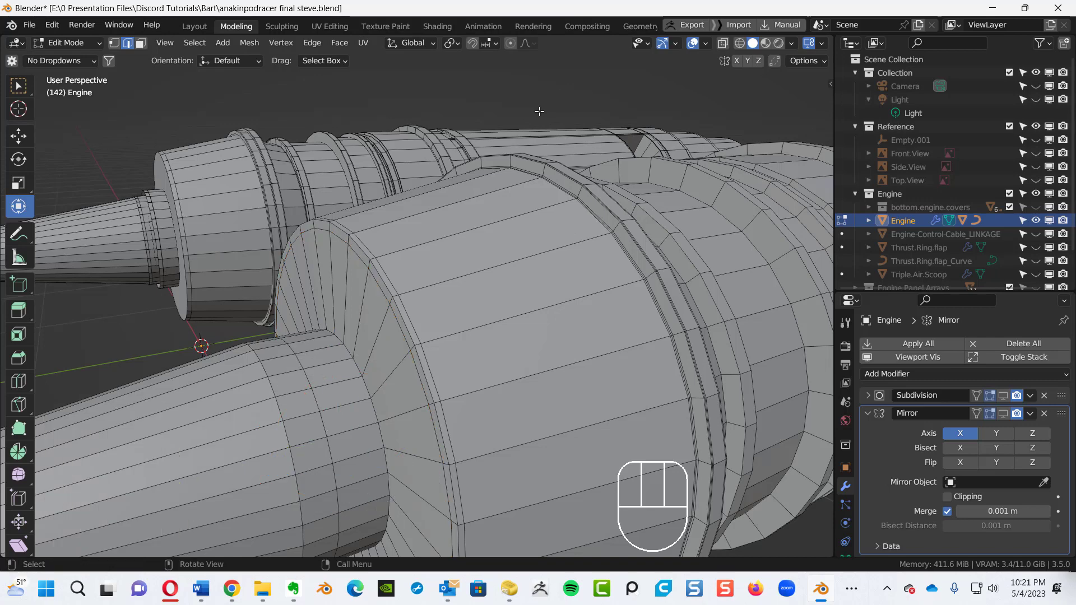
# - Show the Subdivision modifier in the viewport, examine the front shoulder and its junction with the nose cone, and turn the display off again
pyautogui.click(1003, 395)
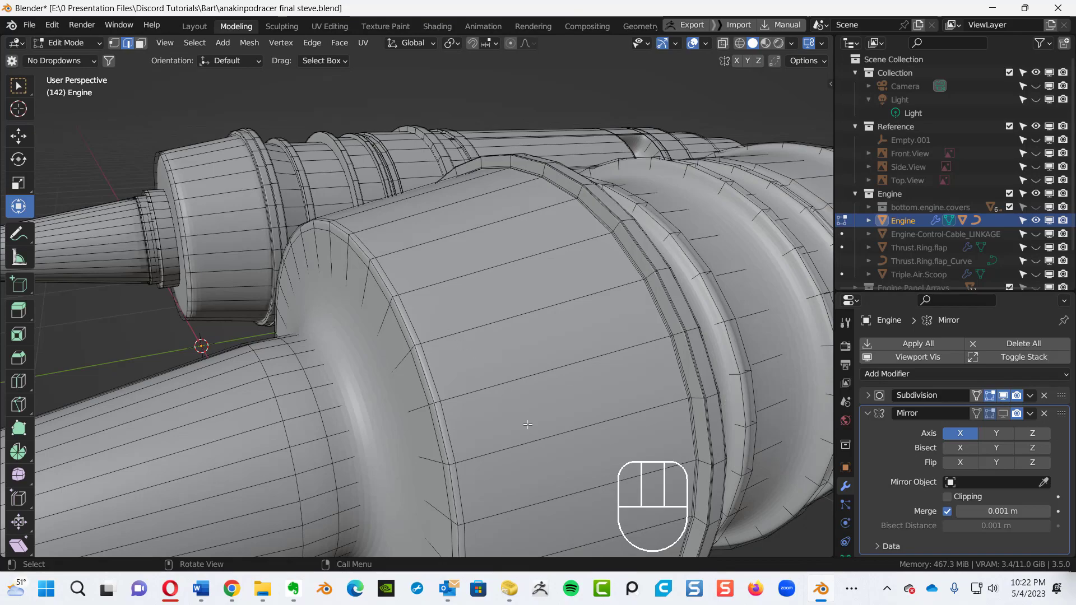
pyautogui.keyDown('ctrl'); pyautogui.moveTo(528, 425); pyautogui.dragTo(510, 451, button='middle'); pyautogui.keyUp('ctrl')
pyautogui.keyDown('alt'); pyautogui.moveTo(437, 393); pyautogui.dragTo(424, 357, button='middle'); pyautogui.keyUp('alt')
pyautogui.keyDown('alt'); pyautogui.keyDown('shift'); pyautogui.moveTo(51, 292); pyautogui.dragTo(57, 238, button='middle'); pyautogui.keyUp('shift'); pyautogui.keyUp('alt')
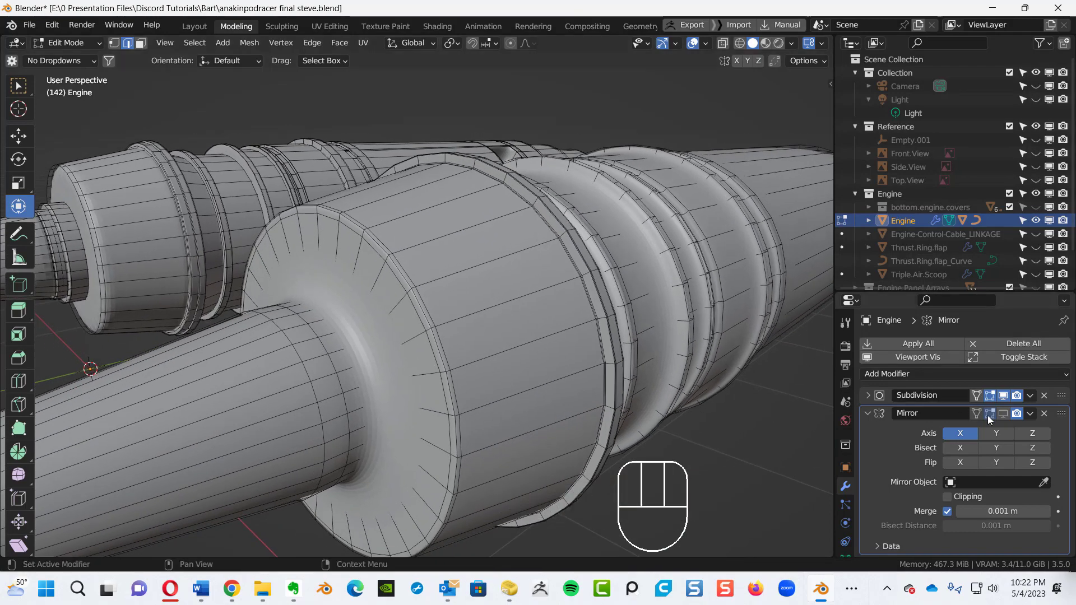
pyautogui.click(1003, 396)
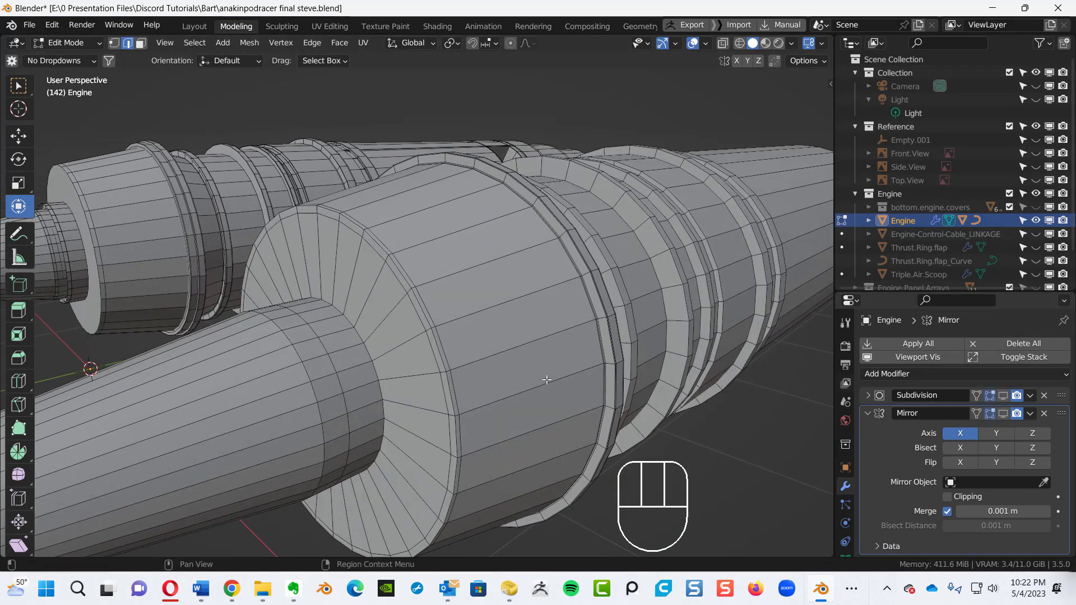
# - Add one loop cut around the shoulder's front face, slid inward to the nose cone junction with a factor of 0.892
pyautogui.hotkey('ctrl', 'r')
pyautogui.click(344, 324)
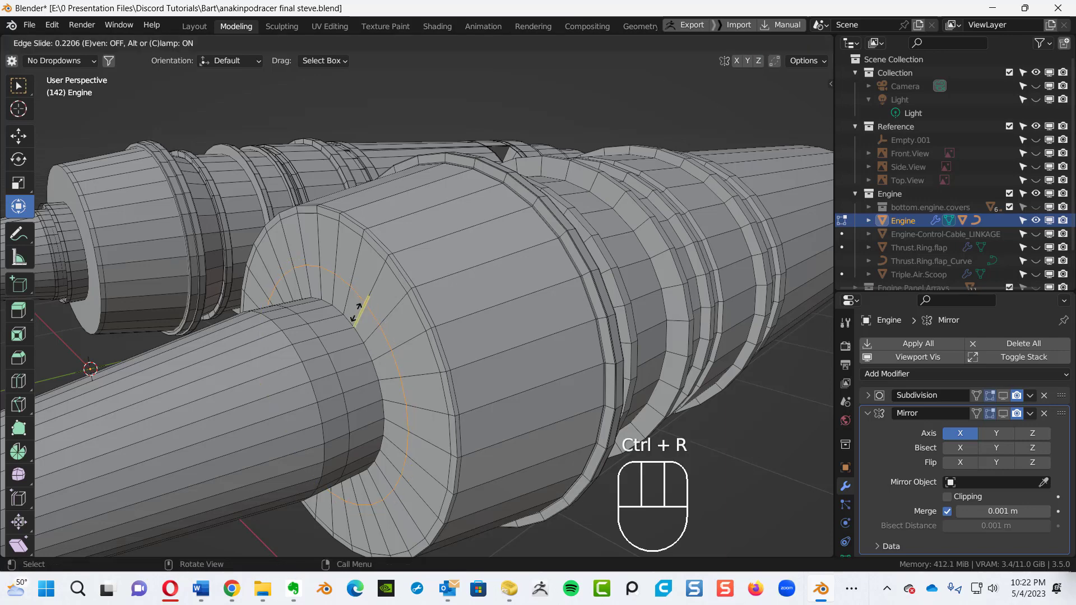
pyautogui.click(352, 343)
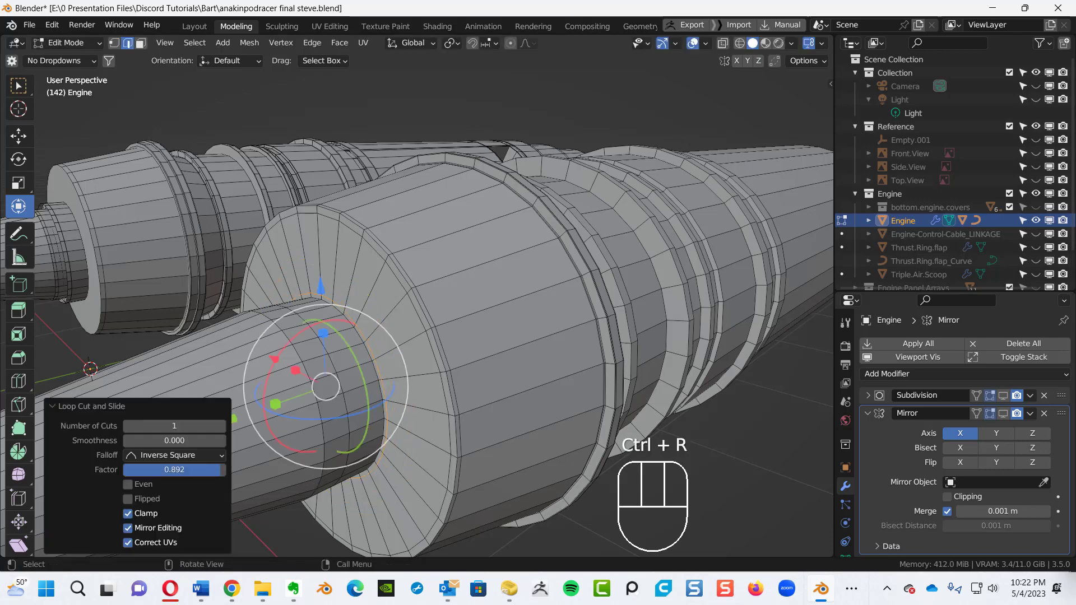
pyautogui.hotkey('ctrl', 'r')
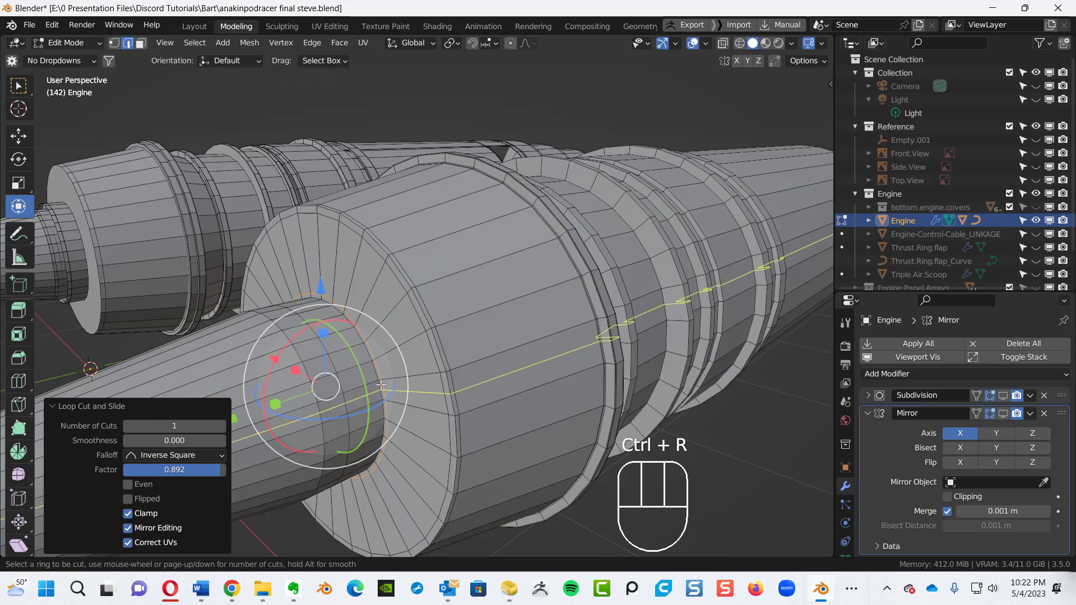
pyautogui.press('alt')
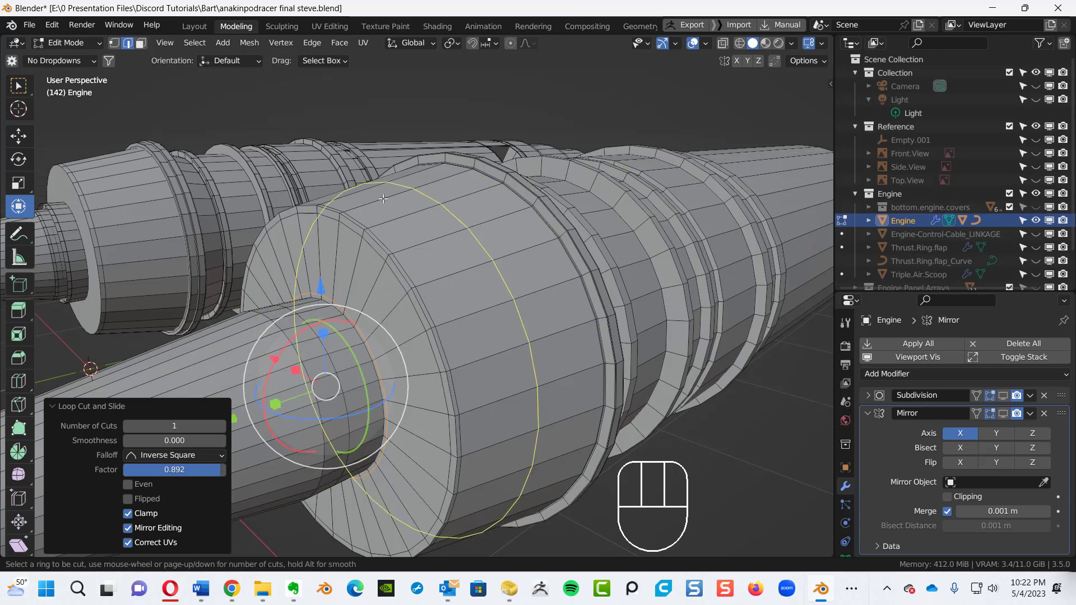
pyautogui.rightClick(416, 120)
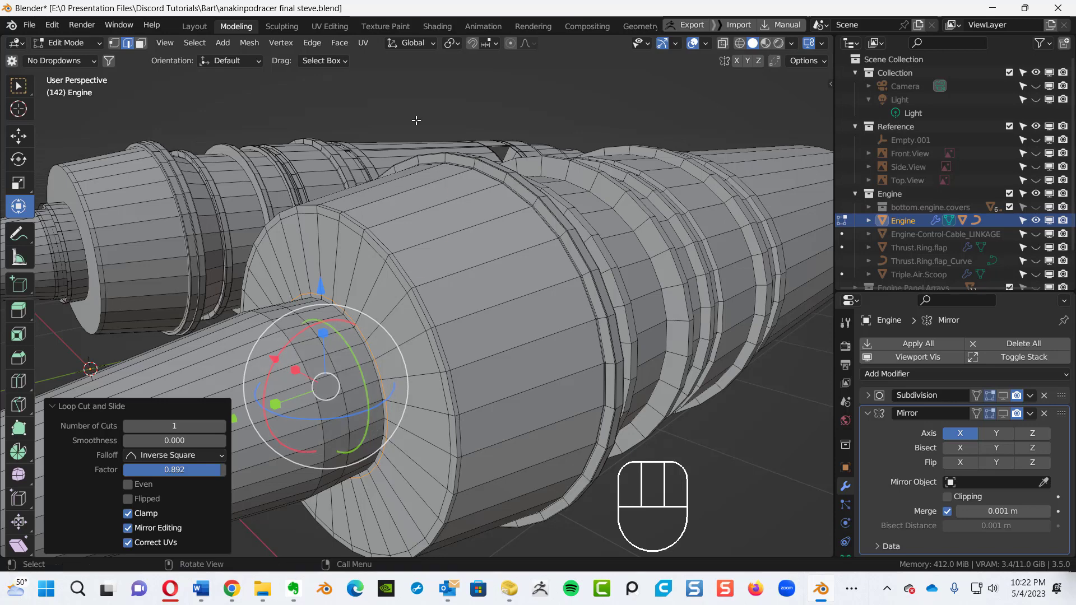
pyautogui.click(417, 118)
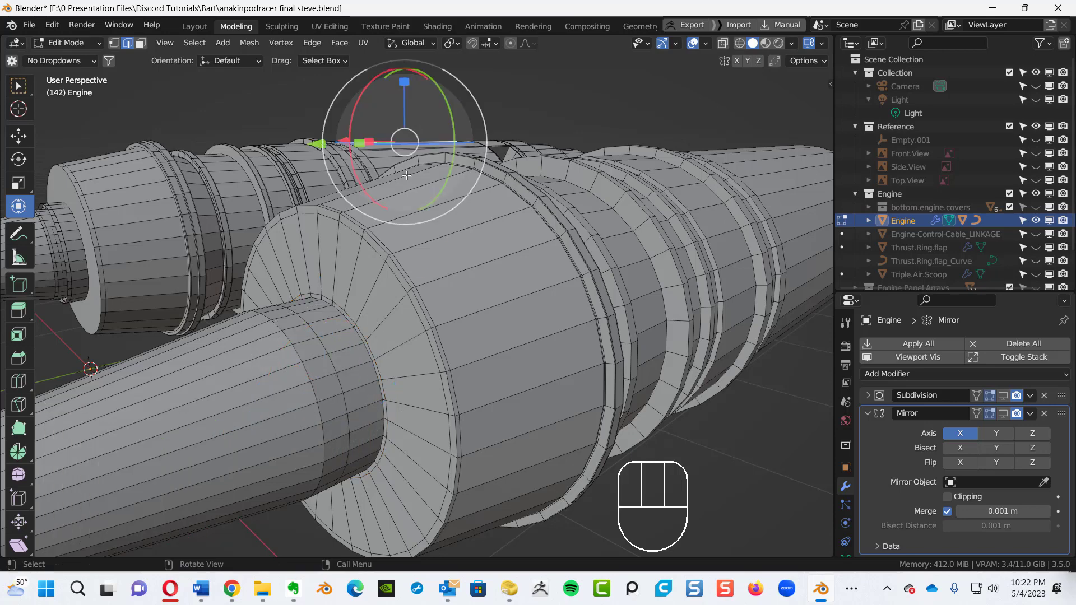
# - Select the nose cone's edge loop nearest the shoulder and edge-slide it toward the front face with a factor of 0.876
pyautogui.keyDown('alt'); pyautogui.click(334, 369); pyautogui.keyUp('alt')
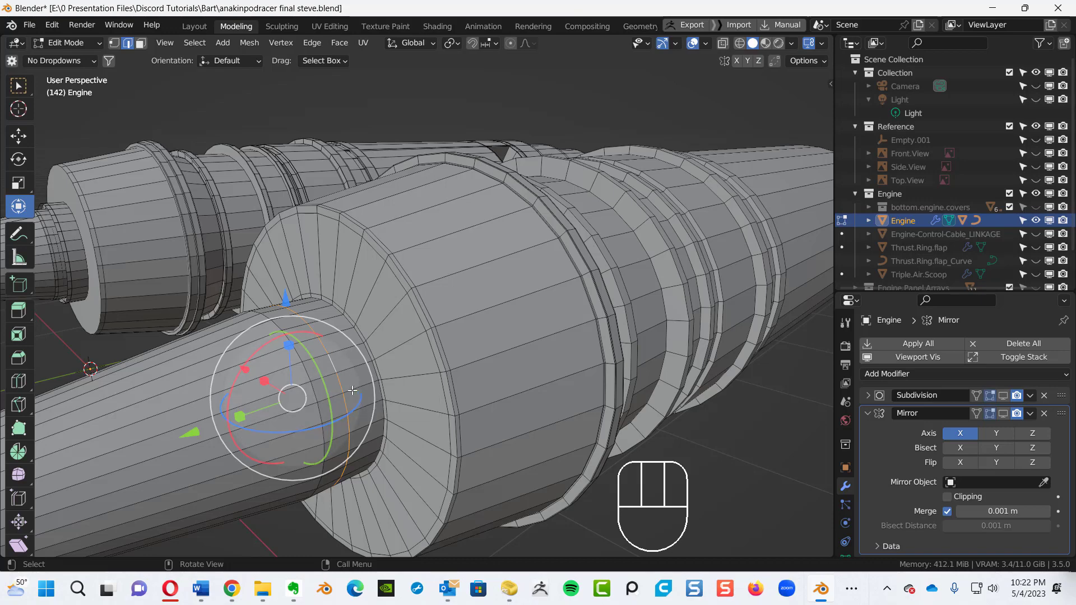
pyautogui.keyDown('ctrl'); pyautogui.keyDown('alt'); pyautogui.moveTo(356, 395); pyautogui.dragTo(417, 342, button='middle'); pyautogui.keyUp('alt'); pyautogui.keyUp('ctrl')
pyautogui.press('g')
pyautogui.press('g')
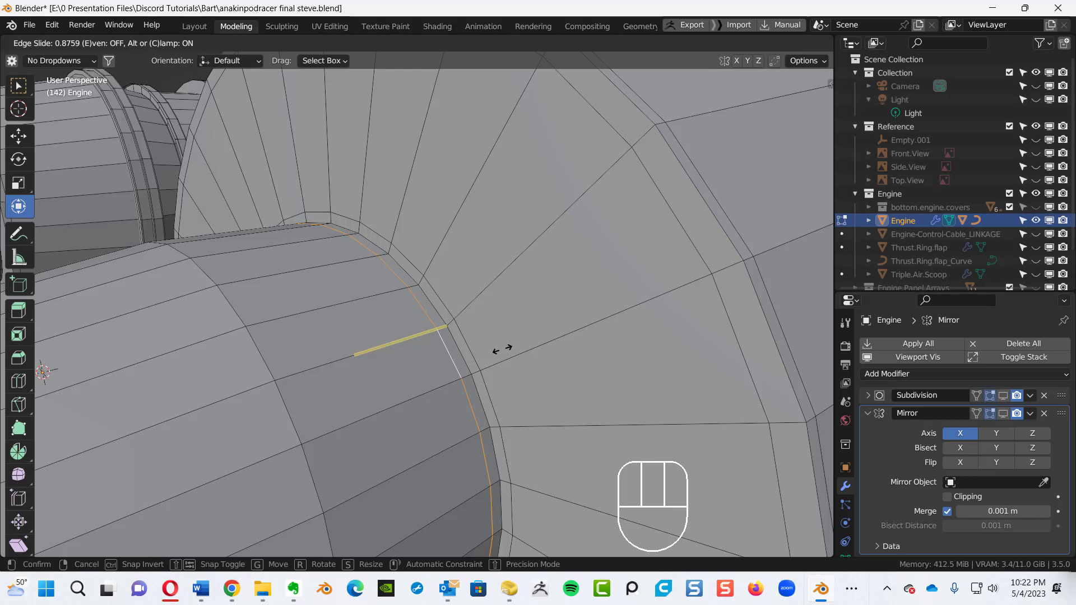
pyautogui.click(488, 348)
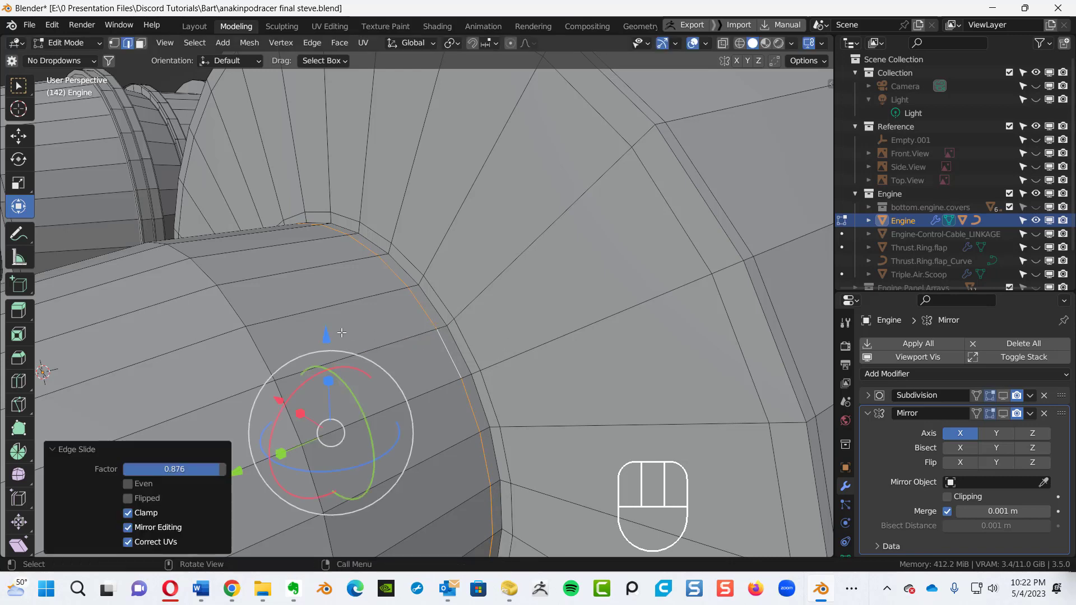
# - Add one loop cut on each side of the nose cone's bend edge, with factors 0.941 and -0.985, and clear the selection
pyautogui.hotkey('ctrl', 'r')
pyautogui.click(268, 324)
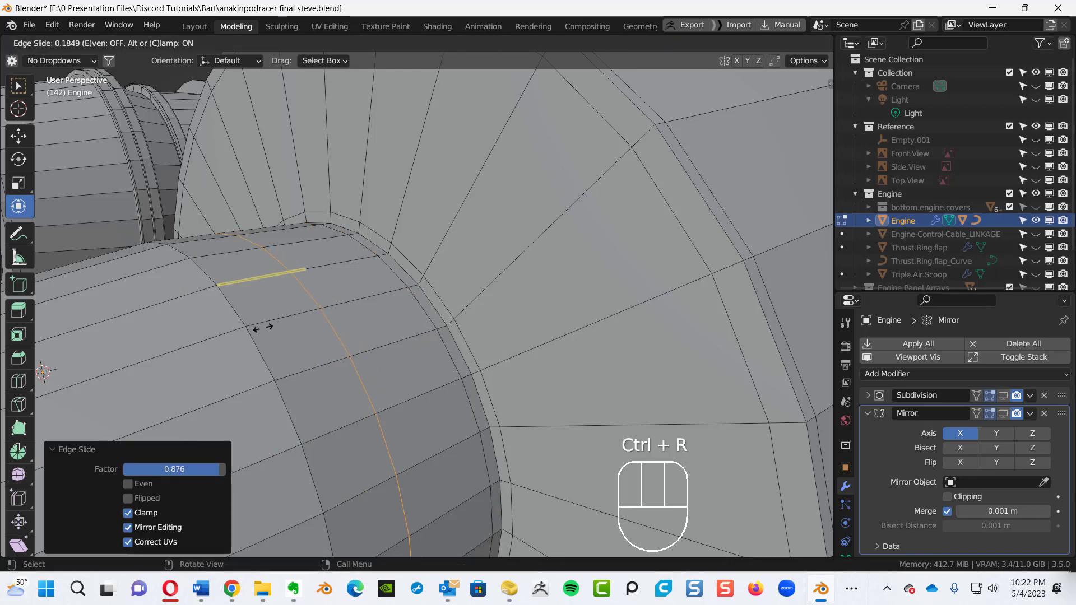
pyautogui.click(203, 341)
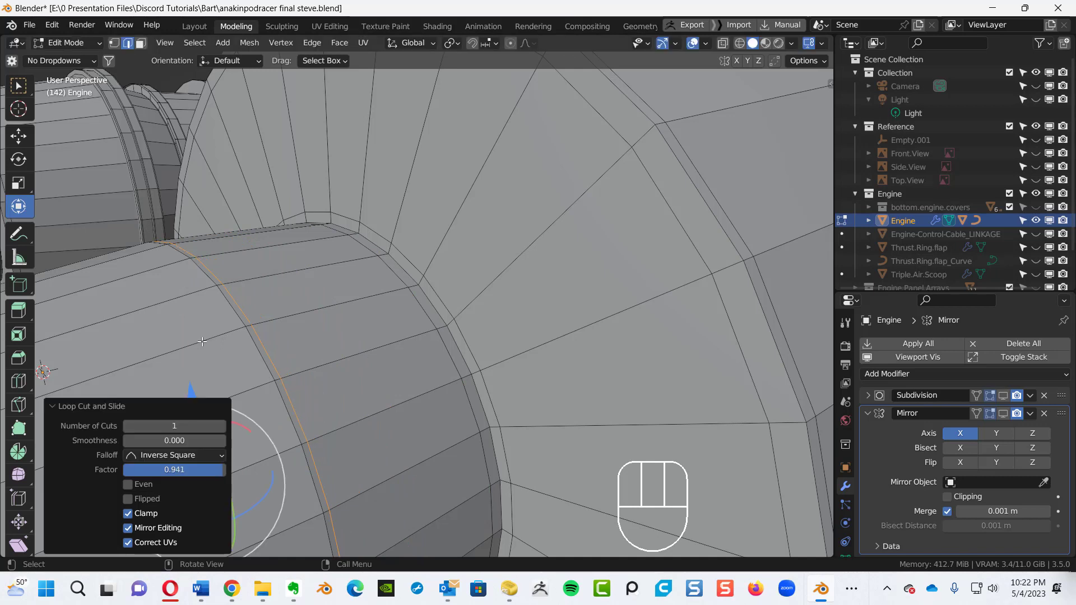
pyautogui.hotkey('ctrl', 'r')
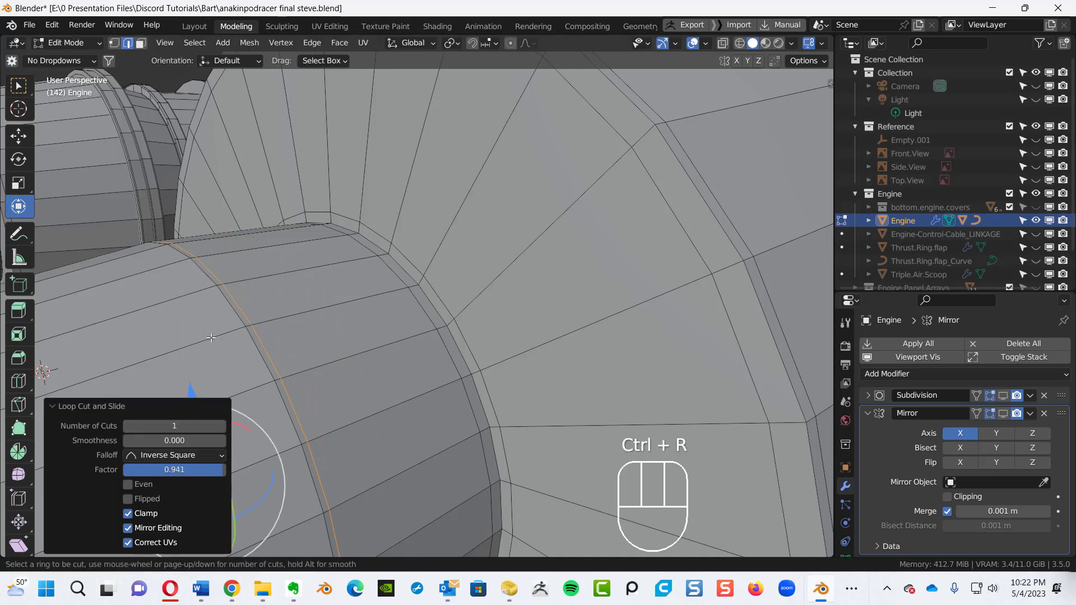
pyautogui.click(210, 338)
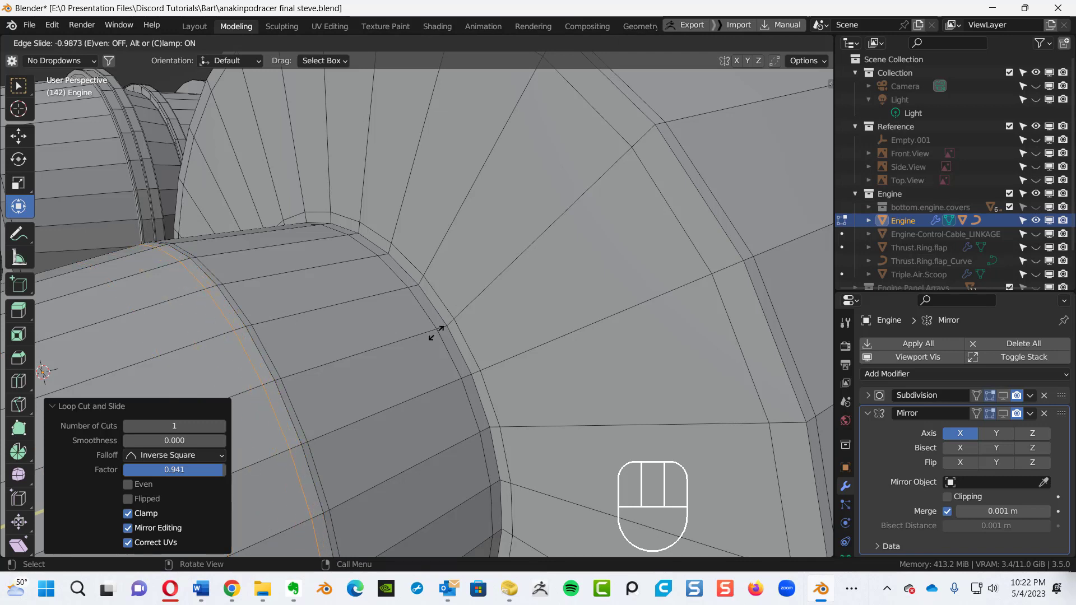
pyautogui.click(432, 331)
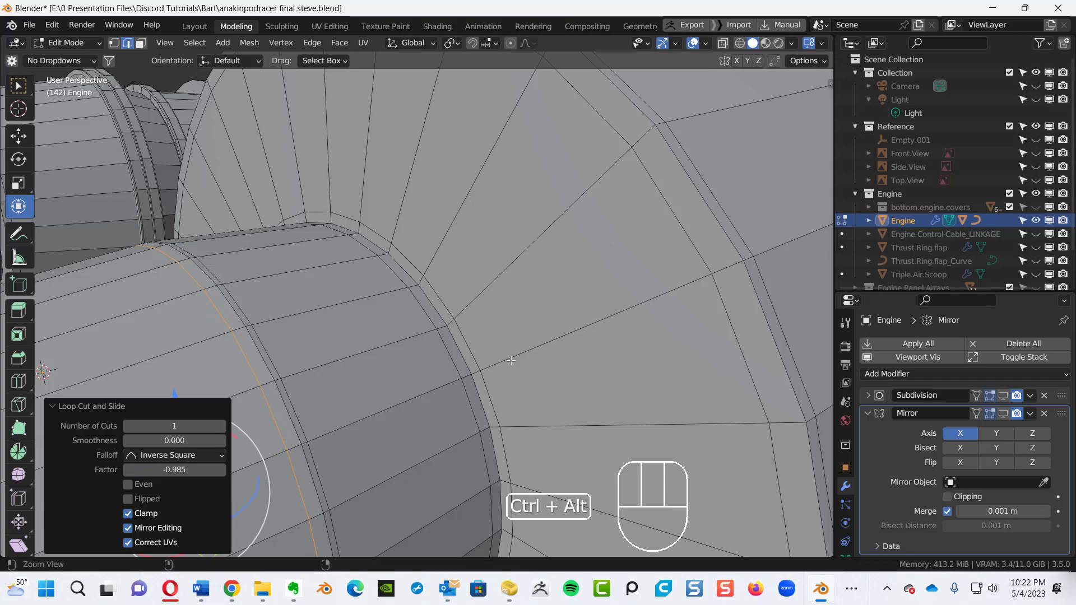
pyautogui.keyDown('ctrl'); pyautogui.keyDown('alt'); pyautogui.moveTo(511, 361); pyautogui.dragTo(469, 401, button='middle'); pyautogui.keyUp('alt'); pyautogui.keyUp('ctrl')
pyautogui.click(457, 434)
pyautogui.keyDown('ctrl'); pyautogui.keyDown('alt'); pyautogui.moveTo(470, 401); pyautogui.dragTo(471, 380, button='middle'); pyautogui.keyUp('alt'); pyautogui.keyUp('ctrl')
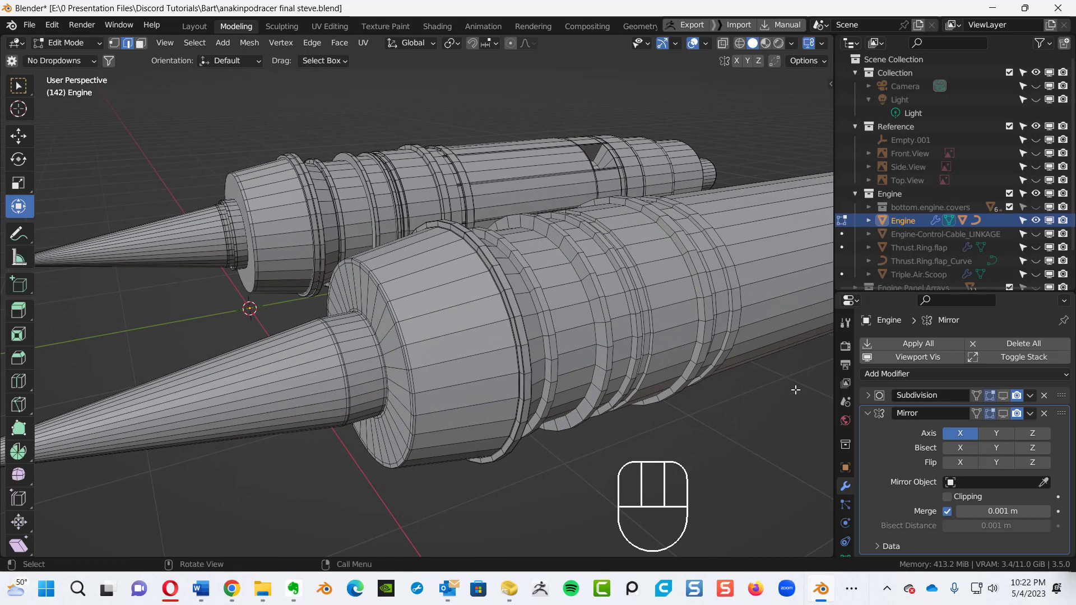
# - Show the Subdivision modifier in the viewport, examine the nose cone, shoulder and rings of the whole engine, and turn the display off again
pyautogui.click(1003, 395)
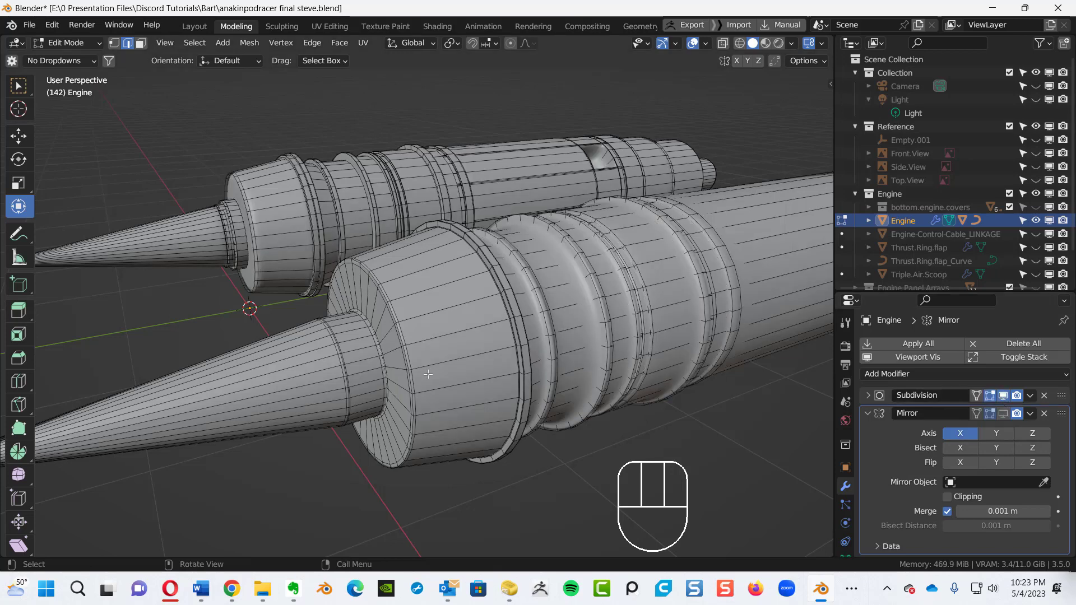
pyautogui.keyDown('alt'); pyautogui.moveTo(434, 409); pyautogui.dragTo(527, 337, button='middle'); pyautogui.keyUp('alt')
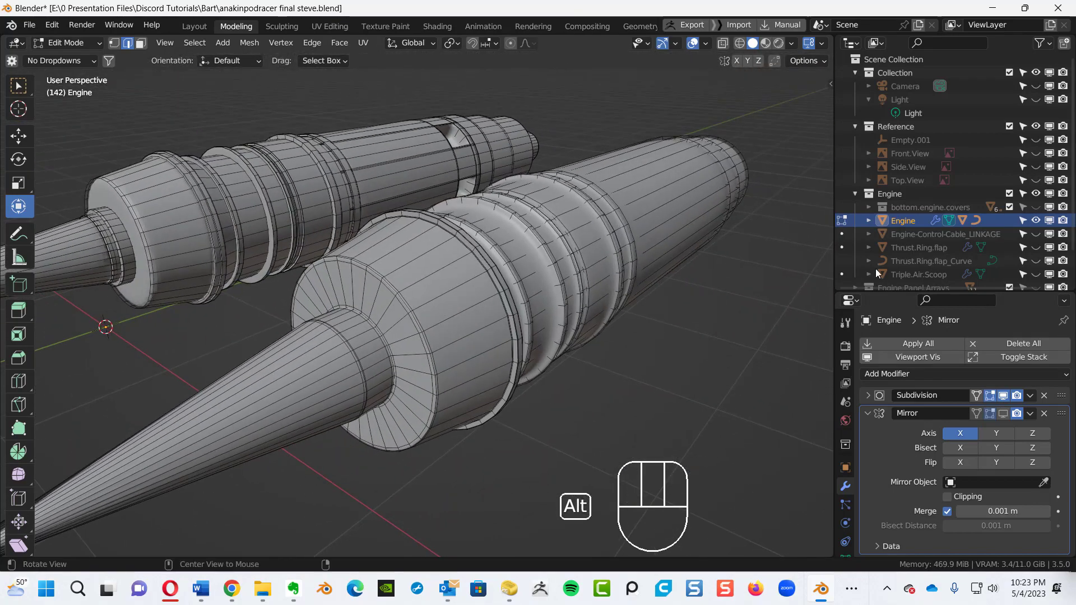
pyautogui.click(1004, 395)
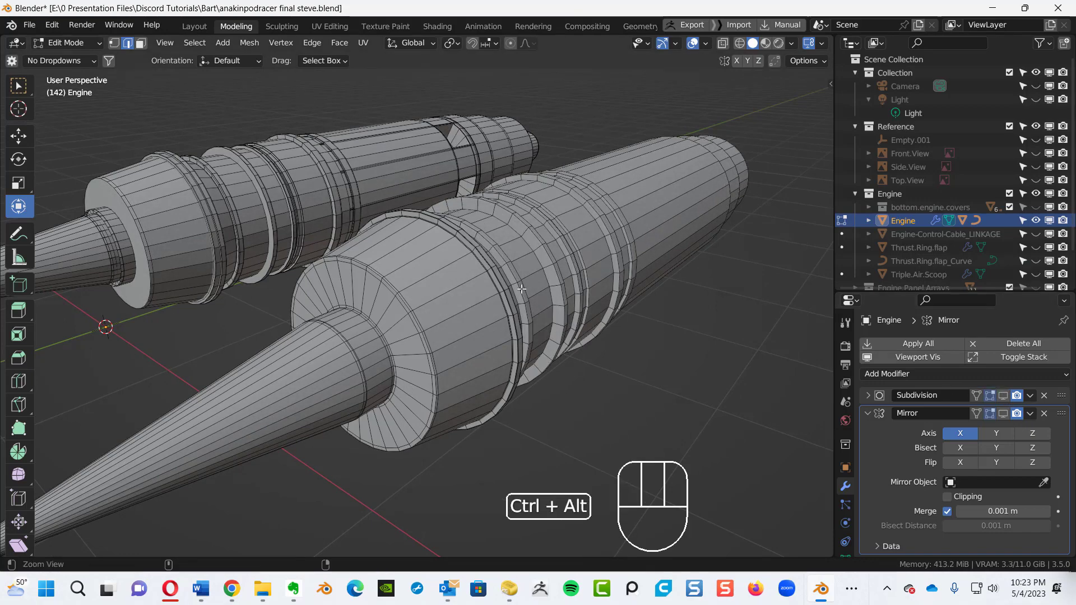
# - In face mode, select the finished engine's separate ring bands, collar and rear body with Select Linked, and examine them from above beside the other engine
pyautogui.keyDown('ctrl'); pyautogui.keyDown('alt'); pyautogui.moveTo(465, 317); pyautogui.dragTo(374, 253, button='middle'); pyautogui.keyUp('alt'); pyautogui.keyUp('ctrl')
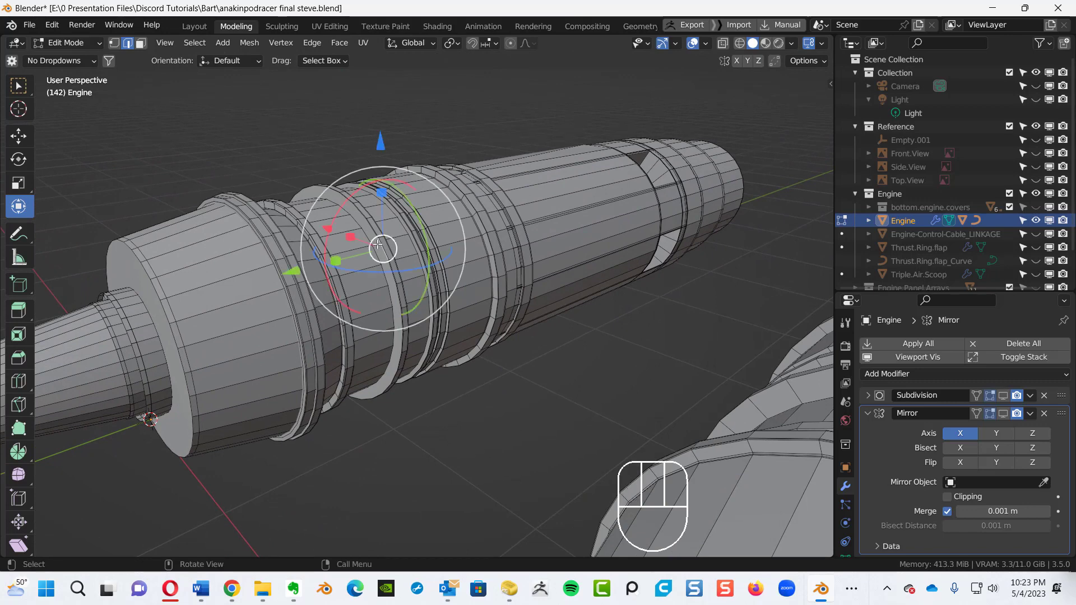
pyautogui.press('3')
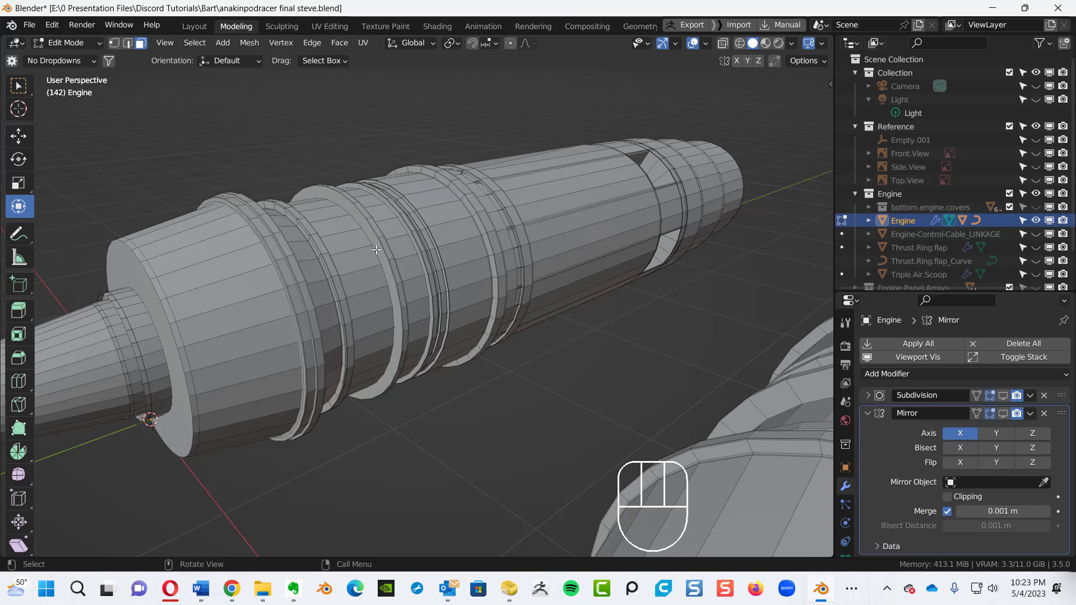
pyautogui.press('l')
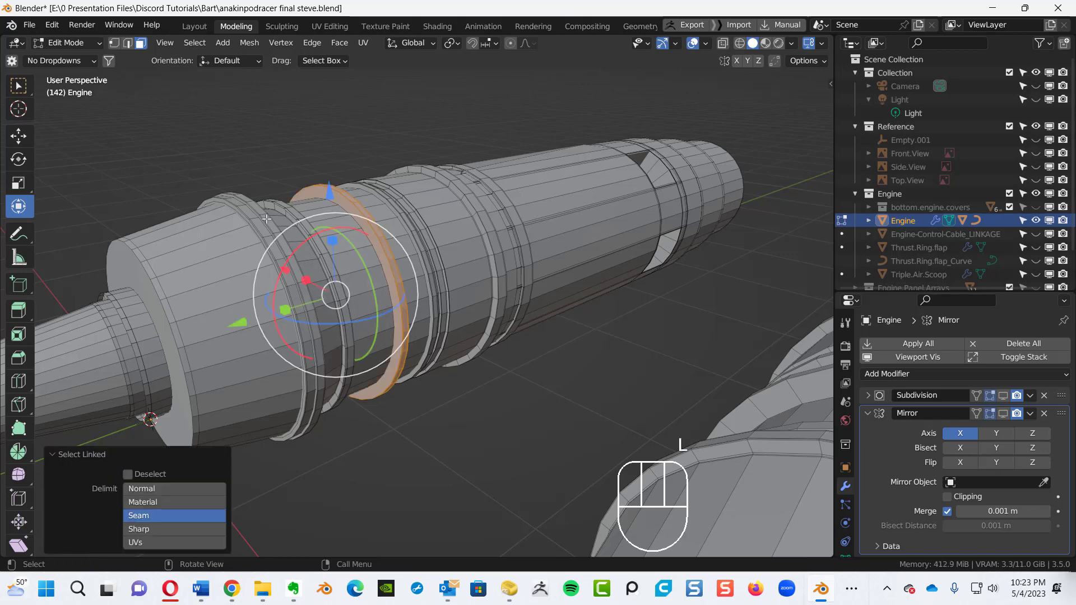
pyautogui.press('l')
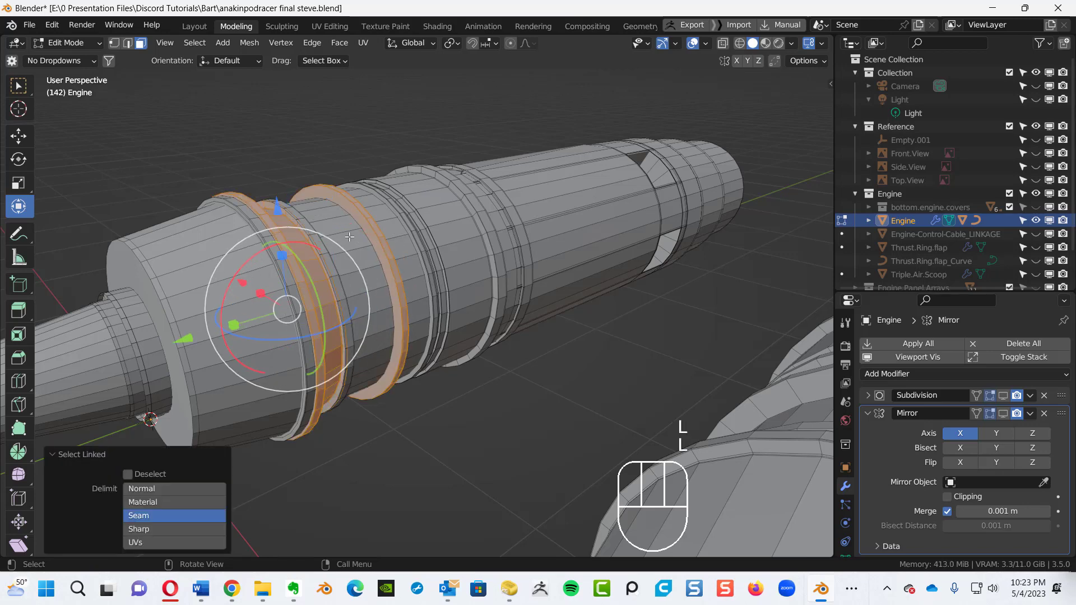
pyautogui.press('l')
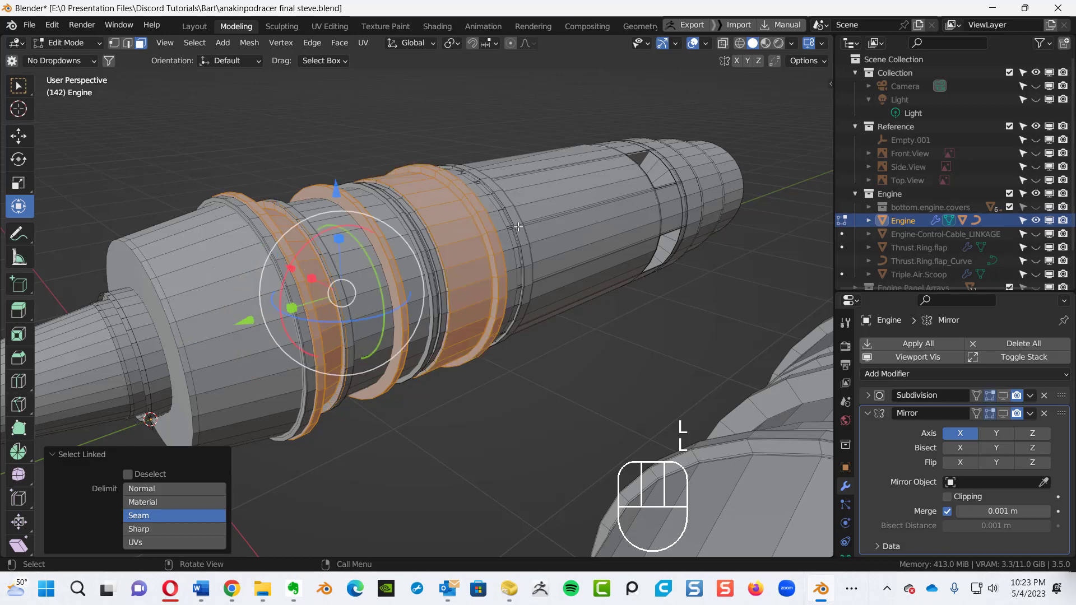
pyautogui.press('l')
pyautogui.press('l')
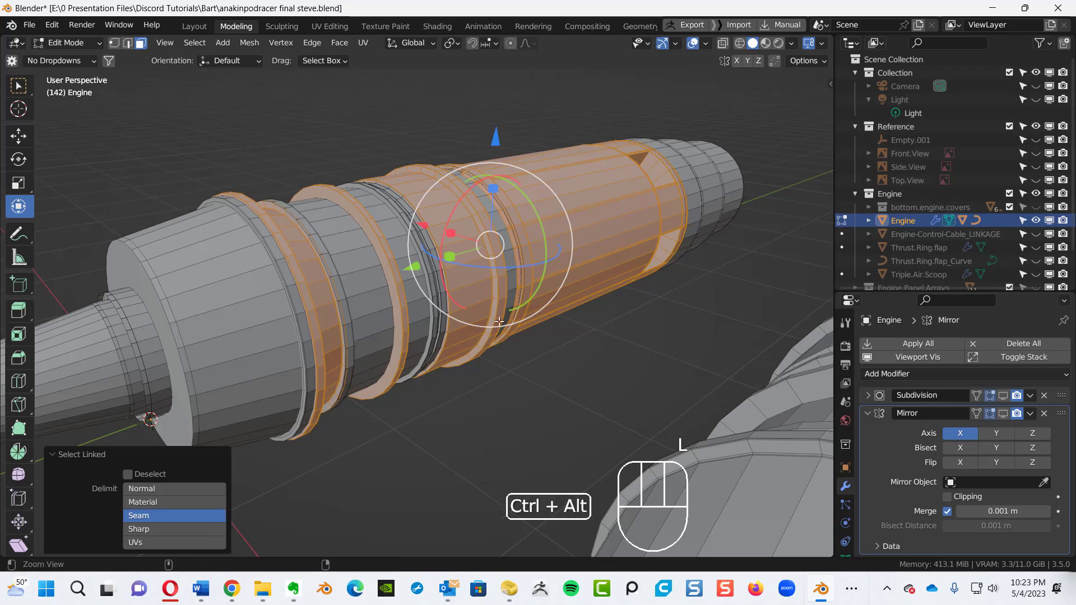
pyautogui.keyDown('ctrl'); pyautogui.keyDown('alt'); pyautogui.moveTo(451, 401); pyautogui.dragTo(321, 461, button='middle'); pyautogui.keyUp('alt'); pyautogui.keyUp('ctrl')
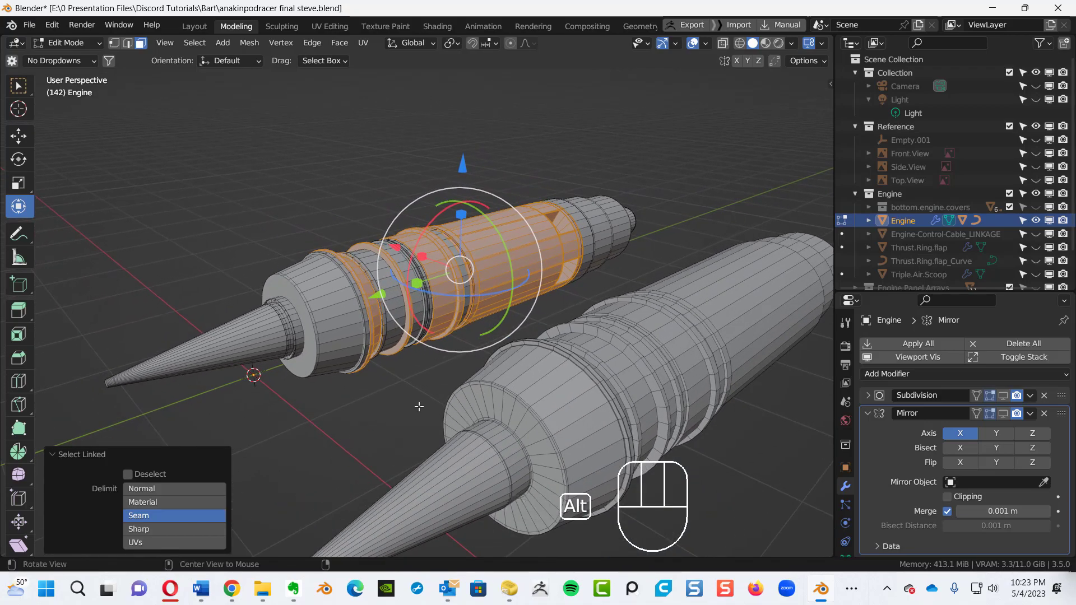
pyautogui.keyDown('alt'); pyautogui.moveTo(617, 336); pyautogui.dragTo(509, 322, button='middle'); pyautogui.keyUp('alt')
pyautogui.keyDown('ctrl'); pyautogui.keyDown('alt'); pyautogui.moveTo(519, 197); pyautogui.dragTo(538, 144, button='middle'); pyautogui.keyUp('alt'); pyautogui.keyUp('ctrl')
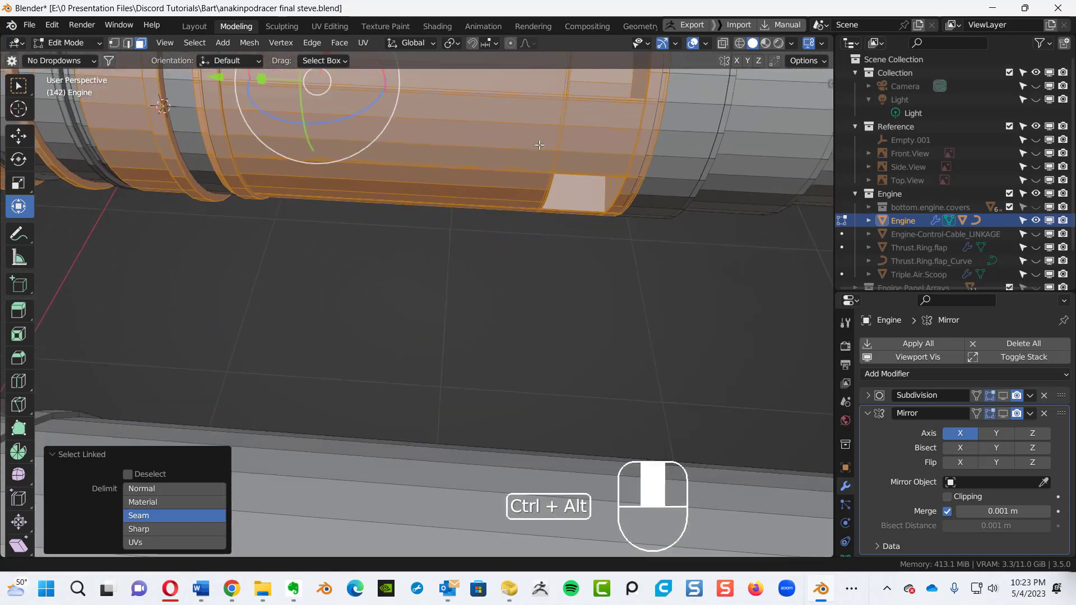
pyautogui.keyDown('alt'); pyautogui.keyDown('shift'); pyautogui.moveTo(493, 256); pyautogui.dragTo(327, 427, button='middle'); pyautogui.keyUp('shift'); pyautogui.keyUp('alt')
pyautogui.keyDown('ctrl'); pyautogui.moveTo(405, 337); pyautogui.dragTo(328, 62, button='middle'); pyautogui.keyUp('ctrl')
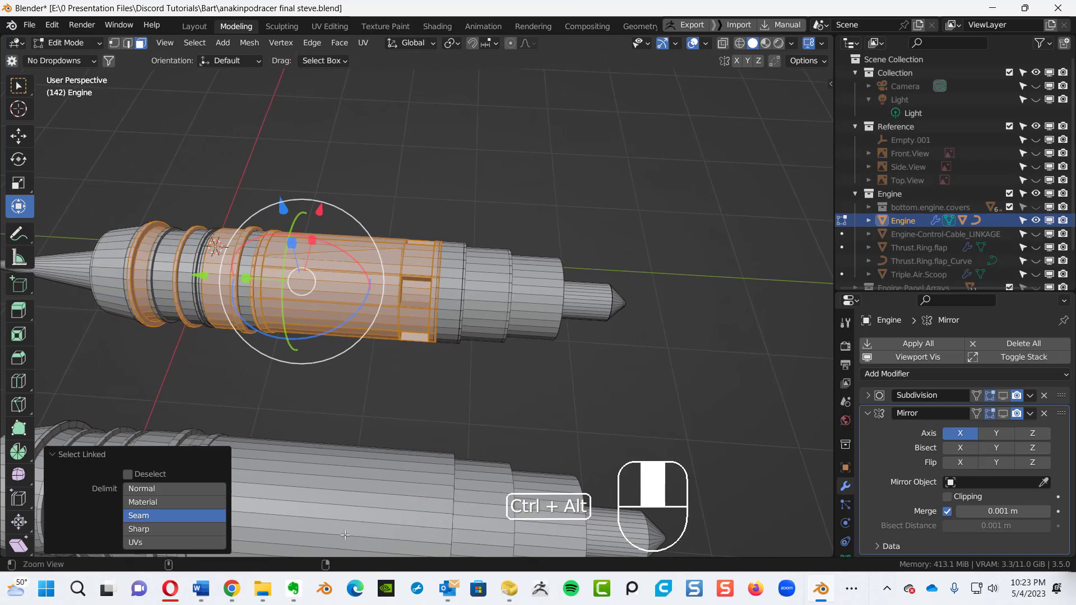
# - Add one loop cut around the unfinished engine's long rear body section, slid toward the rear step with a factor of -0.591
pyautogui.keyDown('shift'); pyautogui.moveTo(396, 487); pyautogui.dragTo(448, 411, button='middle'); pyautogui.keyUp('shift')
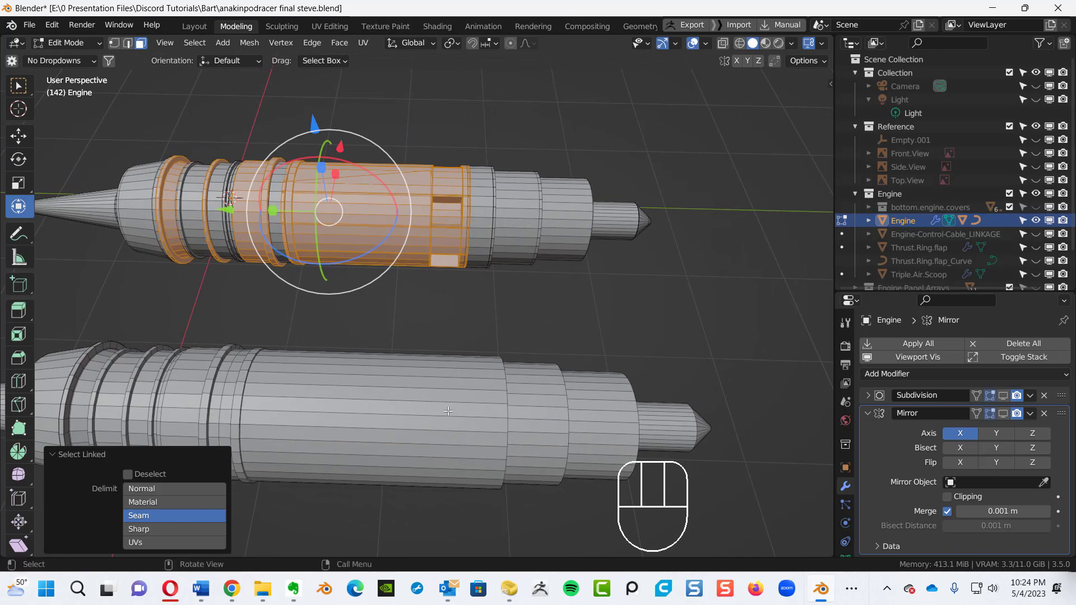
pyautogui.hotkey('ctrl', 'r')
pyautogui.click(448, 410)
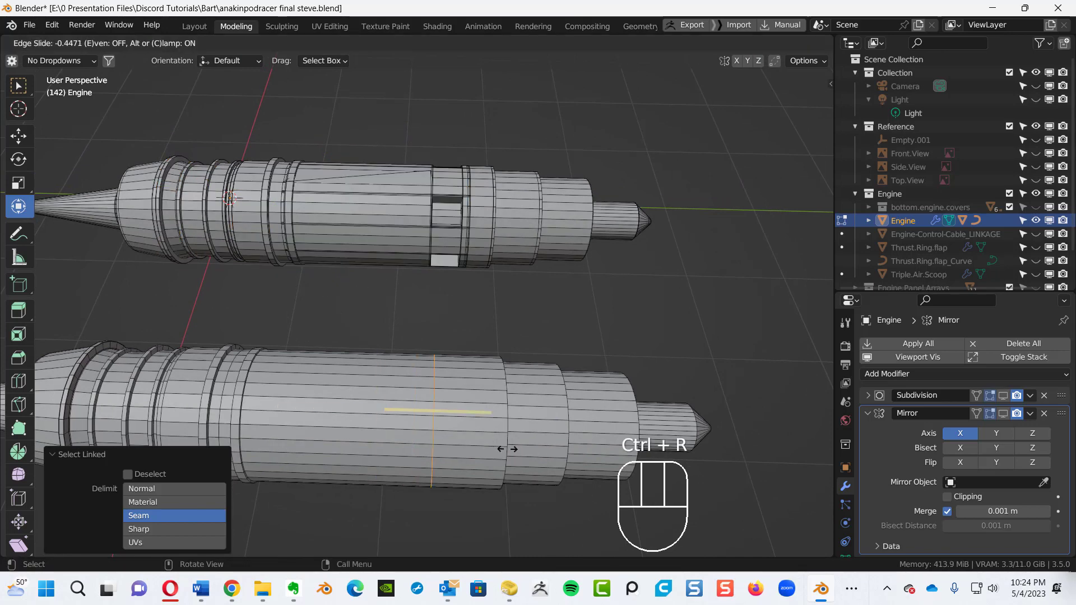
pyautogui.click(524, 482)
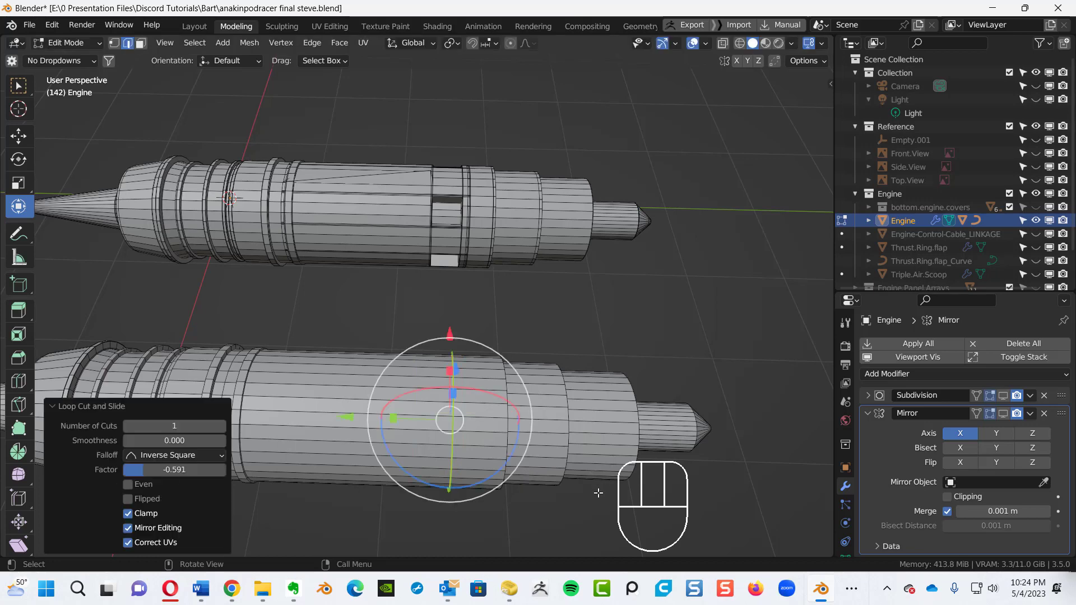
# - In the see-through left view, edge-slide the new loop by a factor of 0.127 to align with the finished engine's front vent edge
pyautogui.press('ctrl+KP_3')
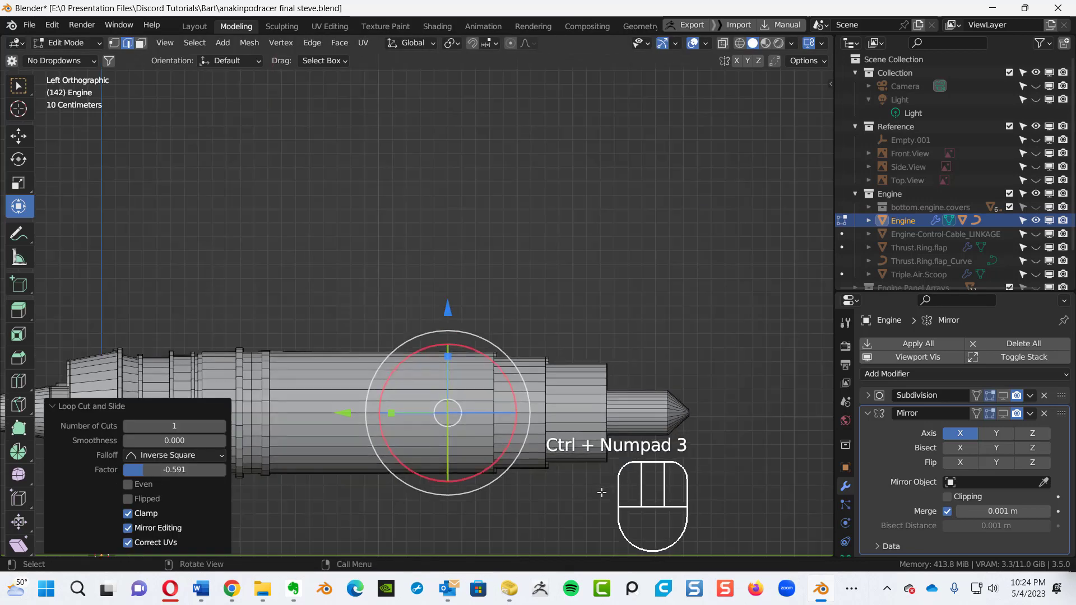
pyautogui.hotkey('alt', 'z')
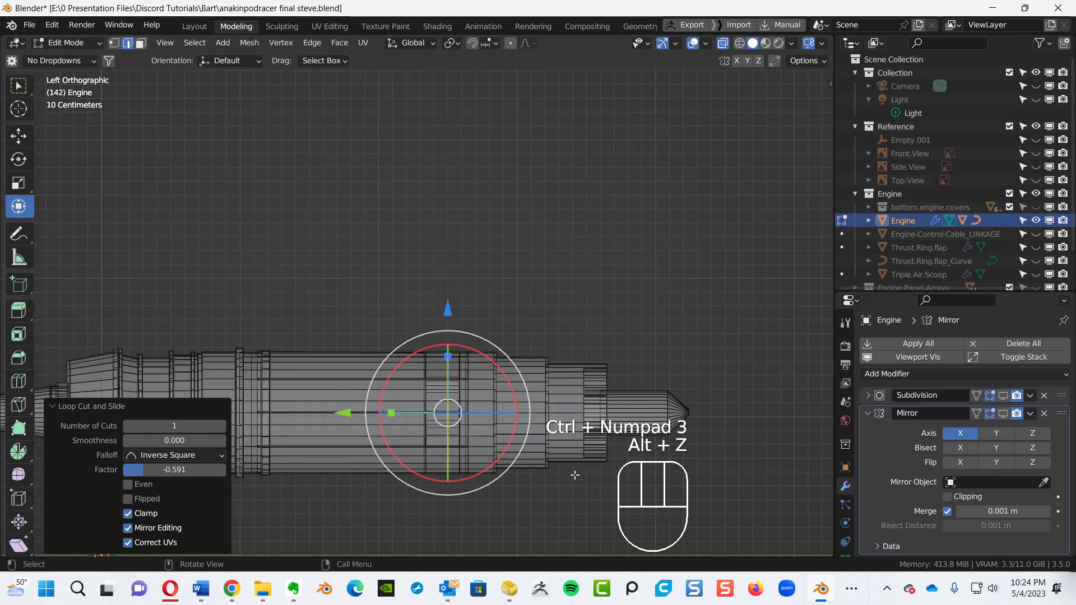
pyautogui.keyDown('ctrl'); pyautogui.keyDown('alt'); pyautogui.moveTo(514, 399); pyautogui.dragTo(571, 289, button='middle'); pyautogui.keyUp('alt'); pyautogui.keyUp('ctrl')
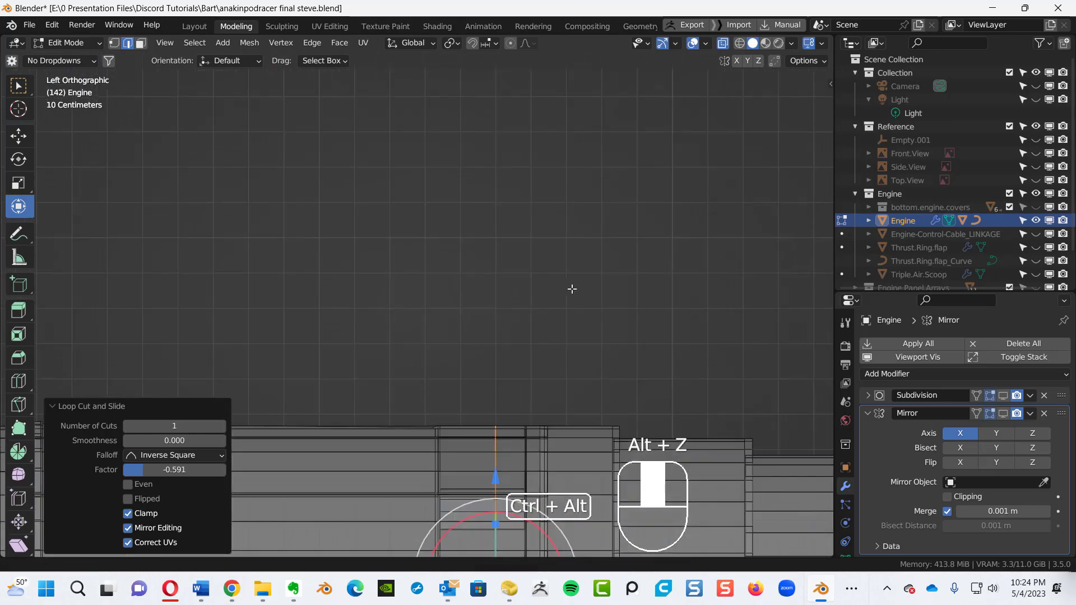
pyautogui.keyDown('alt'); pyautogui.keyDown('shift'); pyautogui.moveTo(580, 353); pyautogui.dragTo(558, 292, button='middle'); pyautogui.keyUp('shift'); pyautogui.keyUp('alt')
pyautogui.keyDown('alt'); pyautogui.keyDown('shift'); pyautogui.moveTo(559, 333); pyautogui.dragTo(545, 207, button='middle'); pyautogui.keyUp('shift'); pyautogui.keyUp('alt')
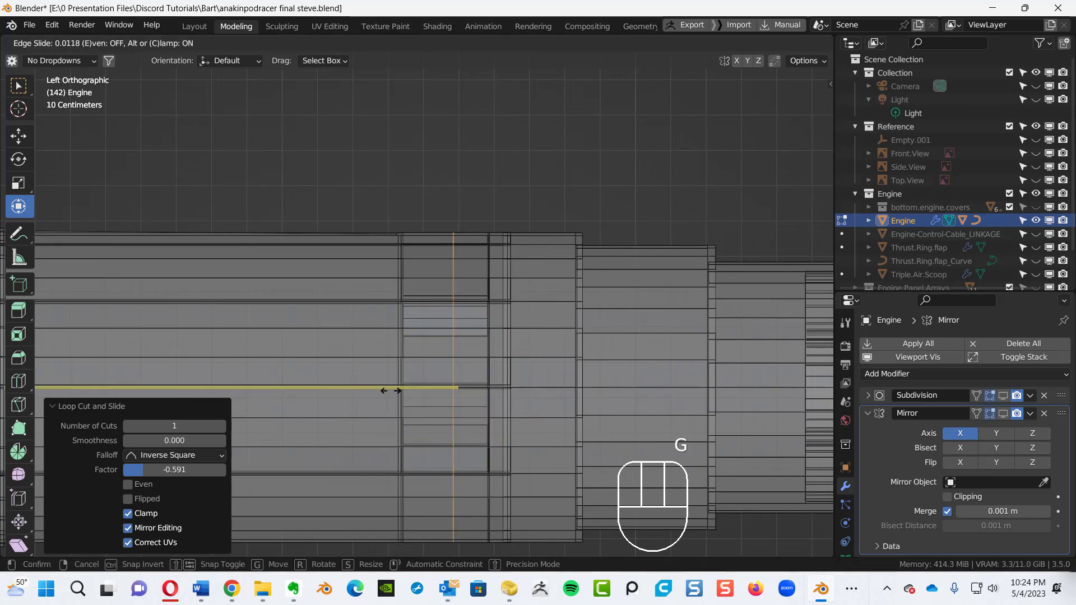
pyautogui.click(358, 413)
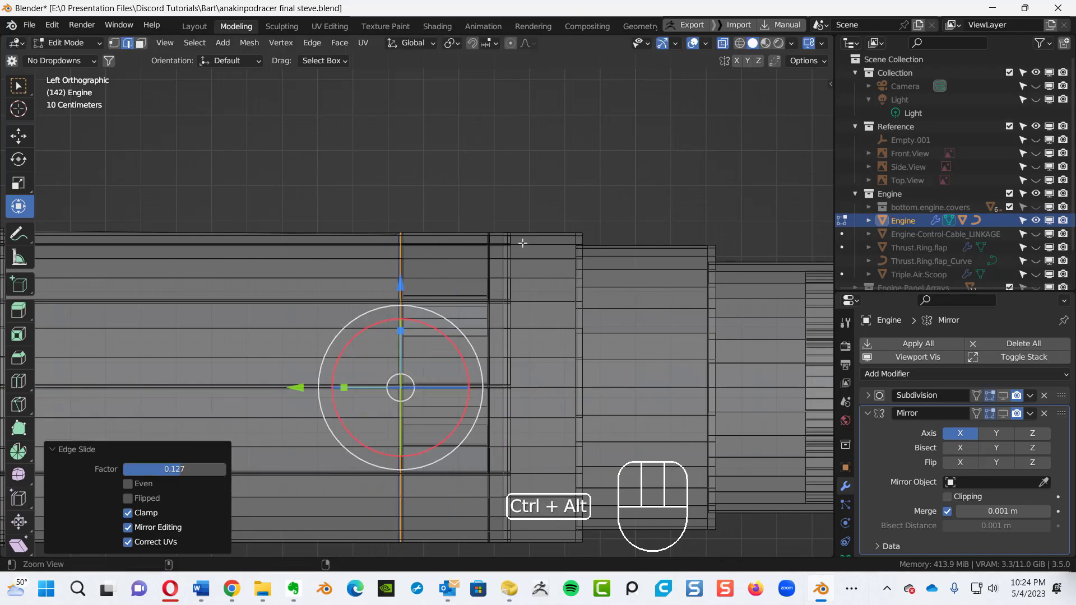
pyautogui.scroll(-3, 504, 235)
pyautogui.moveTo(473, 228)
pyautogui.keyDown('alt'); pyautogui.mouseDown(button='middle')
pyautogui.moveTo(477, 286)
pyautogui.moveTo(468, 288)
pyautogui.moveTo(506, 264)
pyautogui.mouseUp(button='middle'); pyautogui.keyUp('alt')
pyautogui.hotkey('alt', 'z')
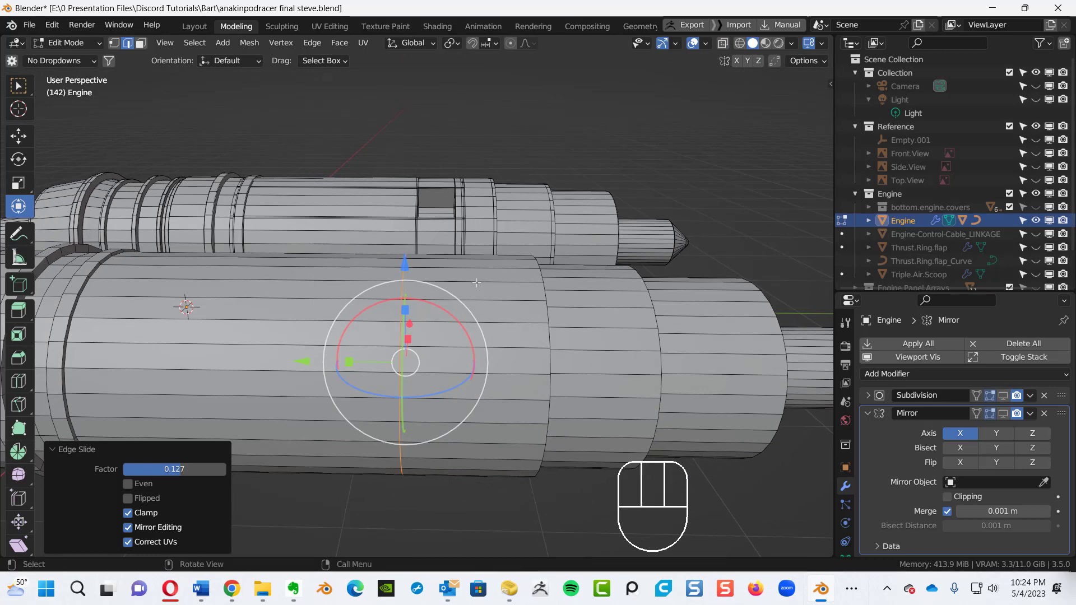
# - Add a second loop cut between the aligned loop and the rear step, with a factor of 0.156
pyautogui.hotkey('ctrl', 'r')
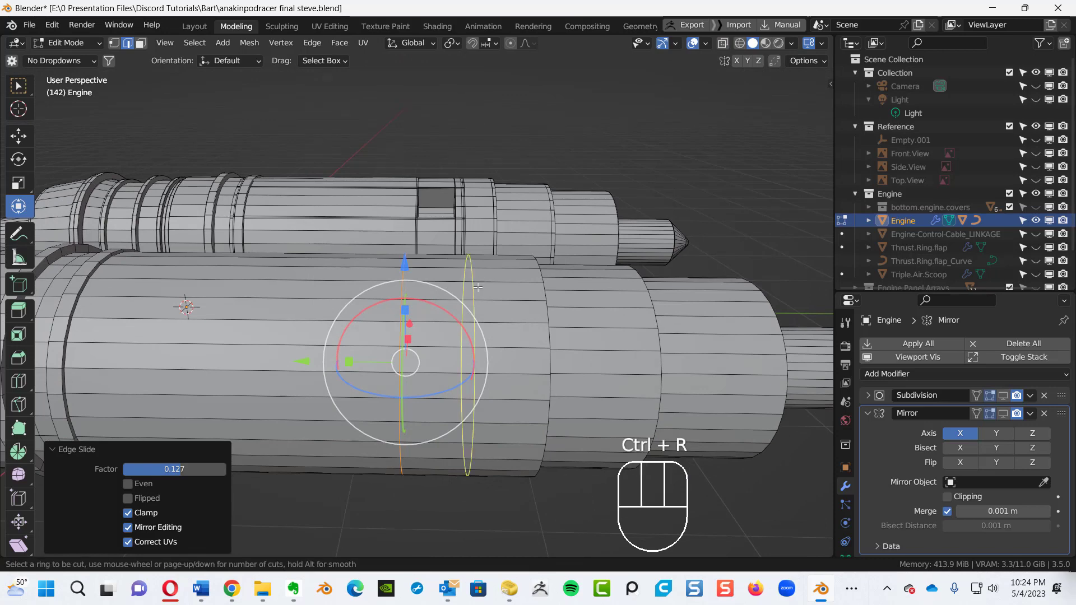
pyautogui.click(477, 287)
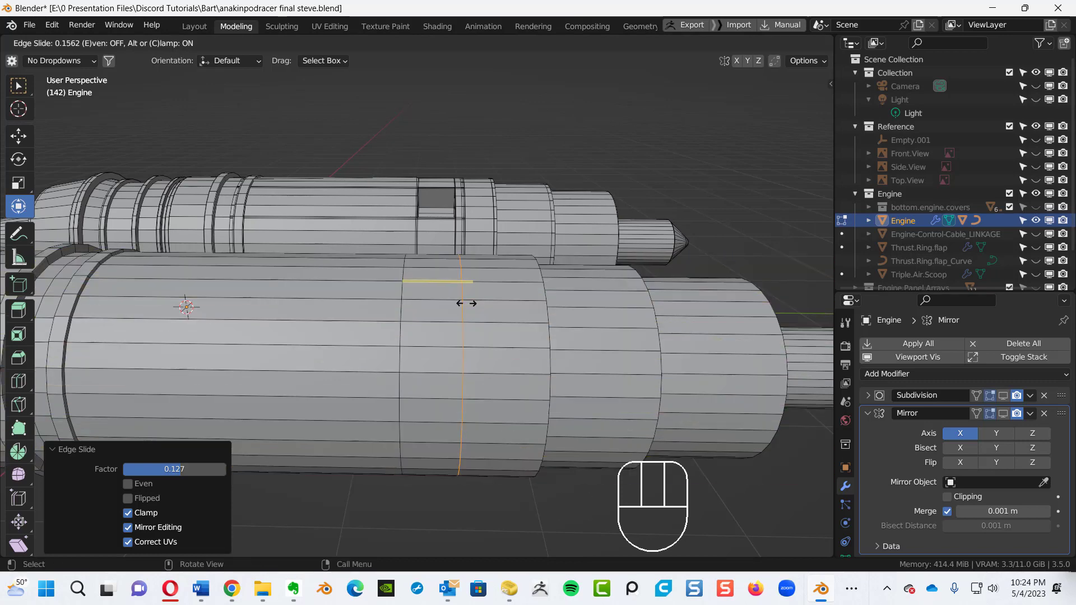
pyautogui.click(466, 333)
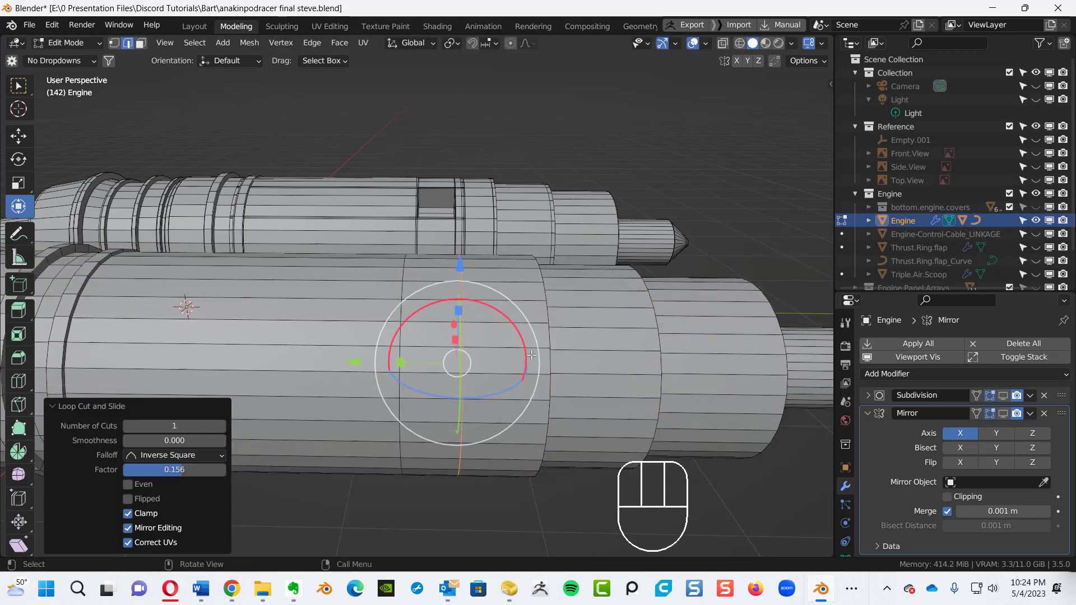
# - In the see-through left view, edge-slide the second loop toward the rear edge of the finished engine's vent opening
pyautogui.hotkey('alt', 'z')
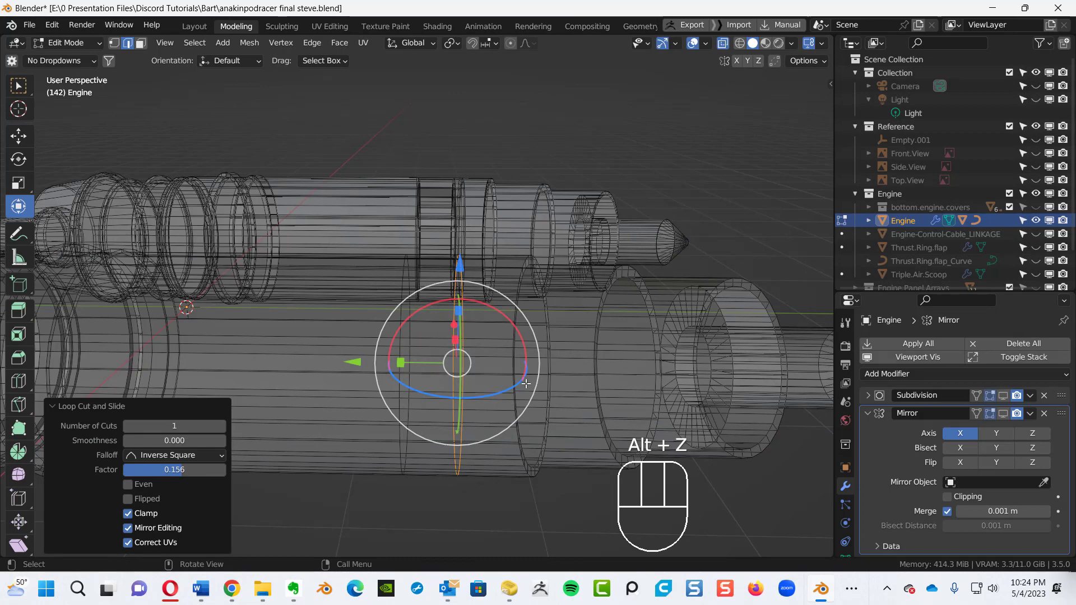
pyautogui.press('ctrl+KP_3')
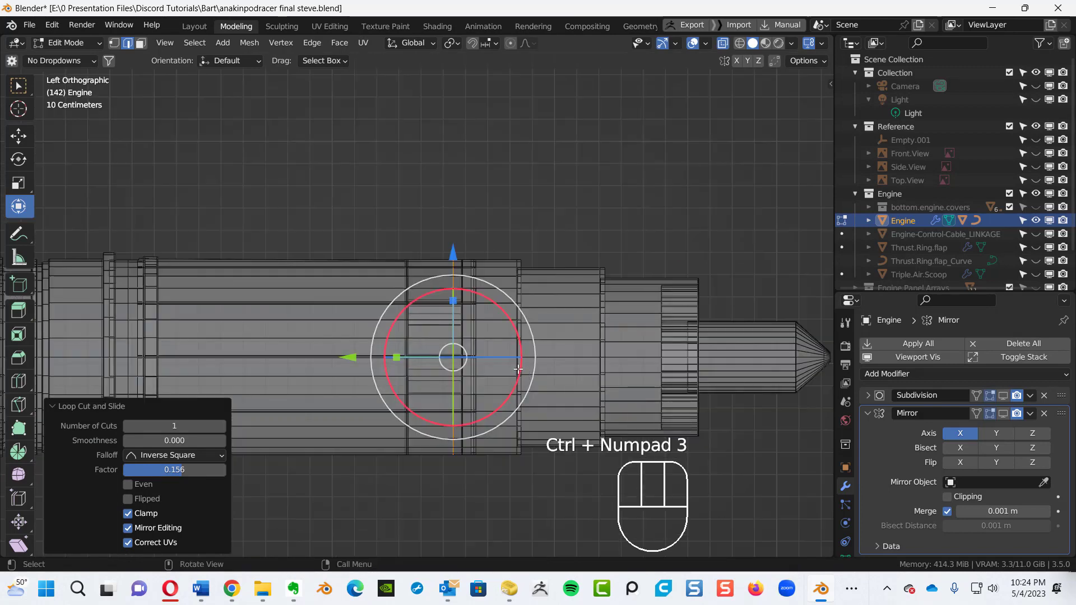
pyautogui.keyDown('ctrl'); pyautogui.keyDown('alt'); pyautogui.moveTo(505, 340); pyautogui.dragTo(402, 400, button='middle'); pyautogui.keyUp('alt'); pyautogui.keyUp('ctrl')
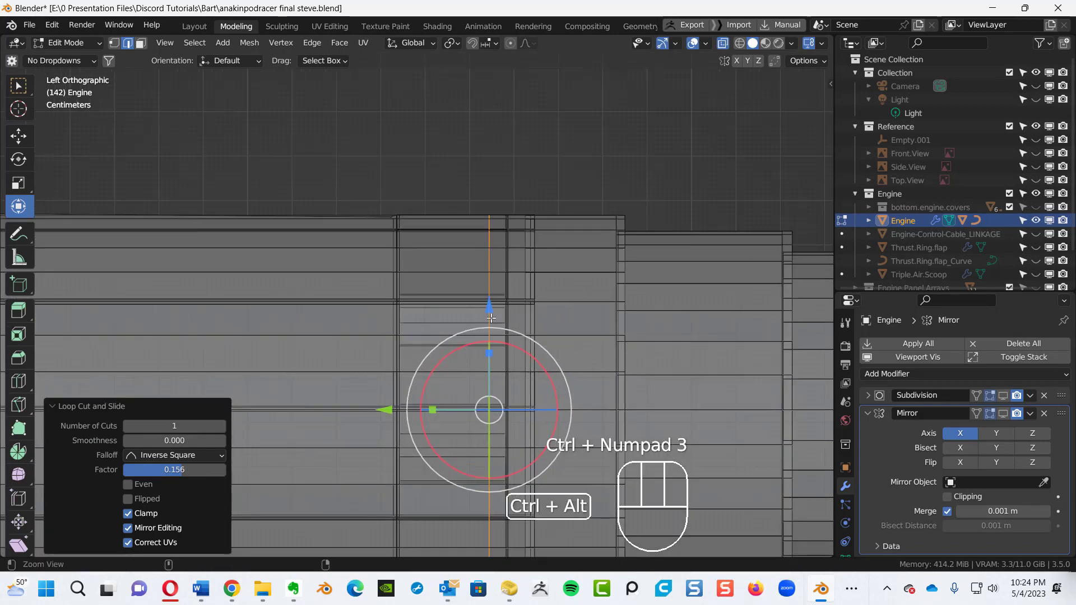
pyautogui.press('g')
pyautogui.press('g')
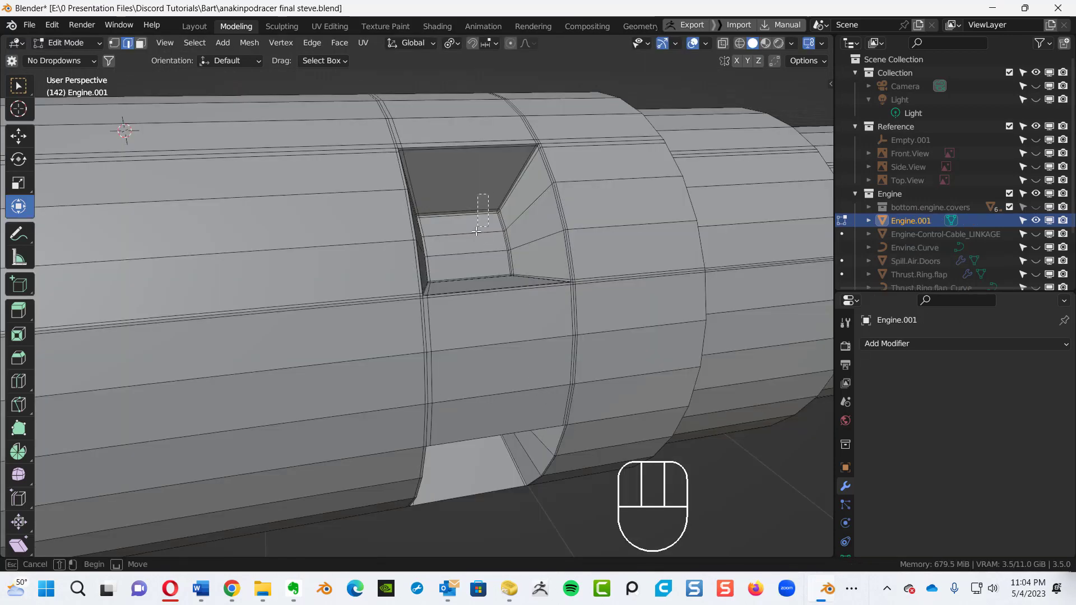
# - Examine the recessed vent openings of Engine.001 and the supporting edges around their rims and inner corners
pyautogui.keyDown('alt'); pyautogui.click(486, 211); pyautogui.keyUp('alt')
pyautogui.keyDown('alt'); pyautogui.moveTo(485, 211); pyautogui.dragTo(383, 196, button='middle'); pyautogui.keyUp('alt')
pyautogui.keyDown('ctrl'); pyautogui.keyDown('alt'); pyautogui.moveTo(418, 309); pyautogui.dragTo(471, 229, button='middle'); pyautogui.keyUp('alt'); pyautogui.keyUp('ctrl')
pyautogui.keyDown('alt'); pyautogui.moveTo(471, 230); pyautogui.dragTo(507, 191, button='middle'); pyautogui.keyUp('alt')
pyautogui.click(510, 176)
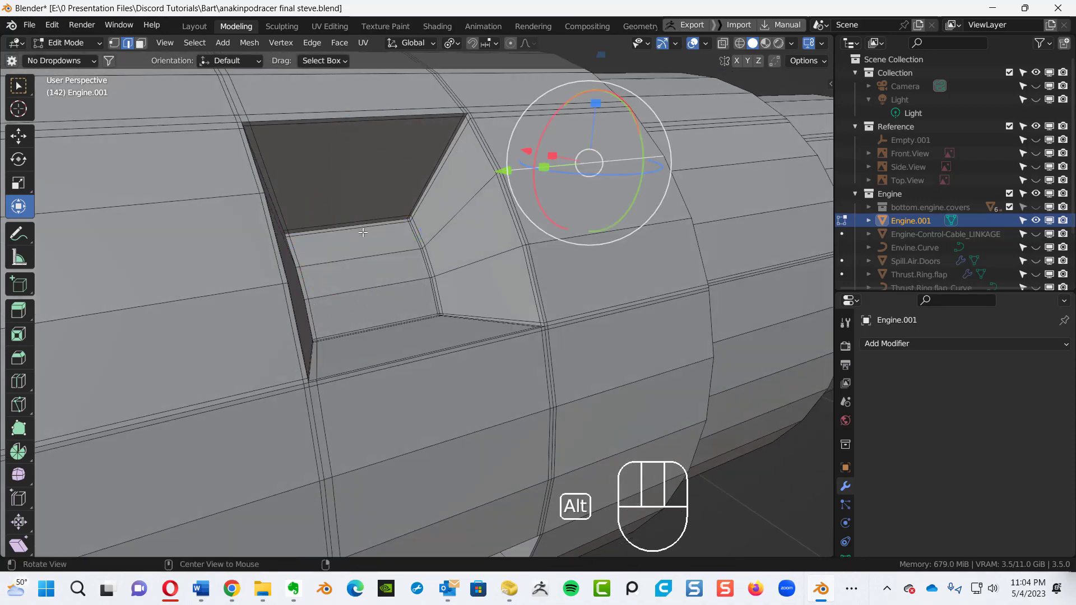
pyautogui.moveTo(363, 232)
pyautogui.keyDown('alt'); pyautogui.mouseDown(button='middle')
pyautogui.moveTo(360, 185)
pyautogui.moveTo(493, 227)
pyautogui.moveTo(399, 241)
pyautogui.moveTo(355, 235)
pyautogui.moveTo(373, 214)
pyautogui.moveTo(352, 224)
pyautogui.mouseUp(button='middle'); pyautogui.keyUp('alt')
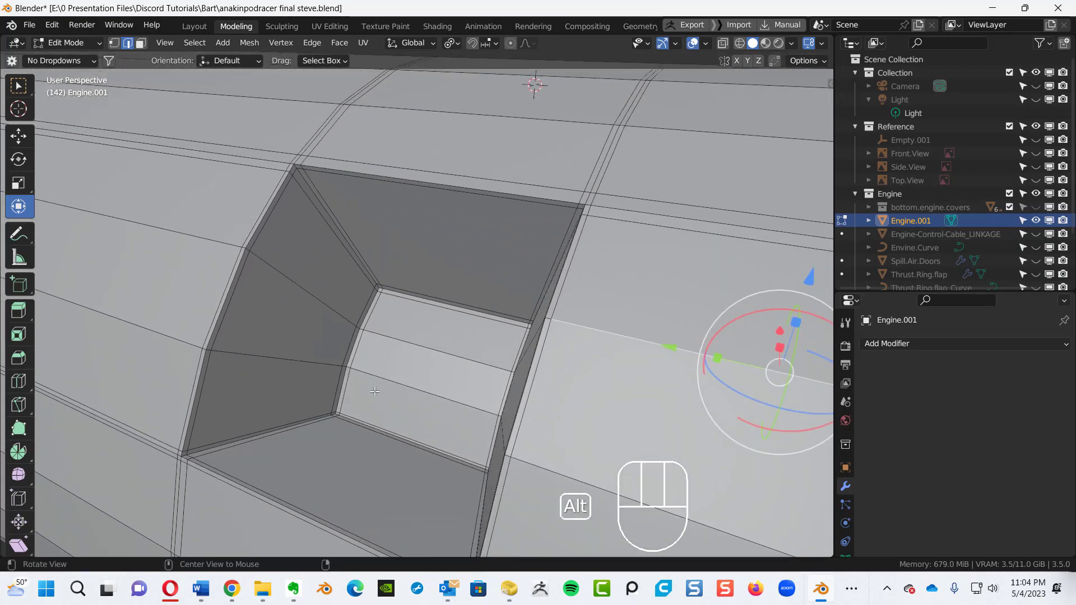
pyautogui.keyDown('alt'); pyautogui.moveTo(375, 391); pyautogui.dragTo(442, 381, button='middle'); pyautogui.keyUp('alt')
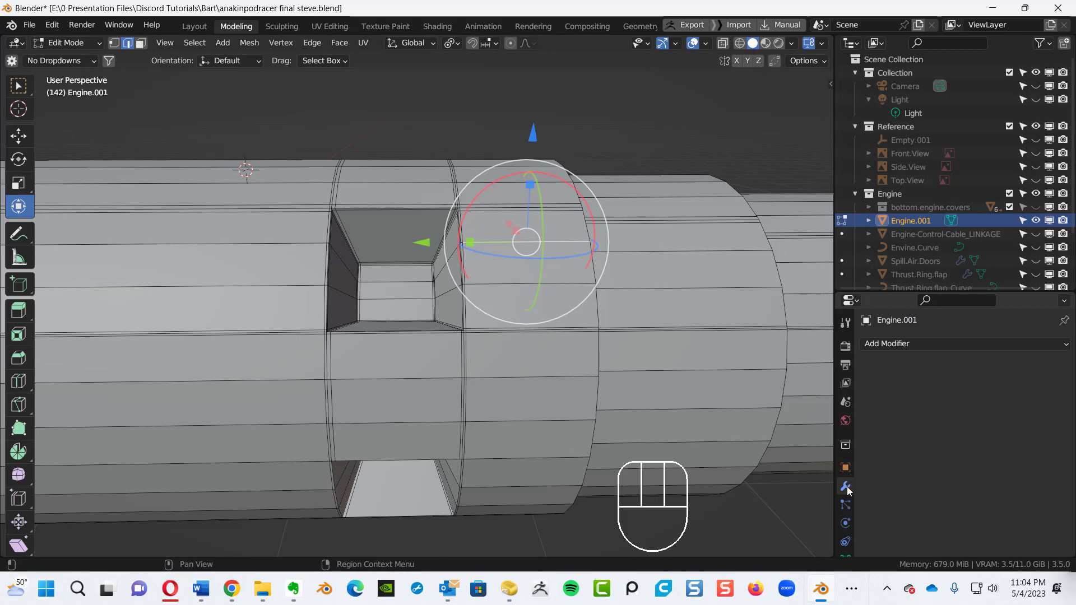
pyautogui.keyDown('ctrl'); pyautogui.moveTo(585, 326); pyautogui.dragTo(392, 250, button='middle'); pyautogui.keyUp('ctrl')
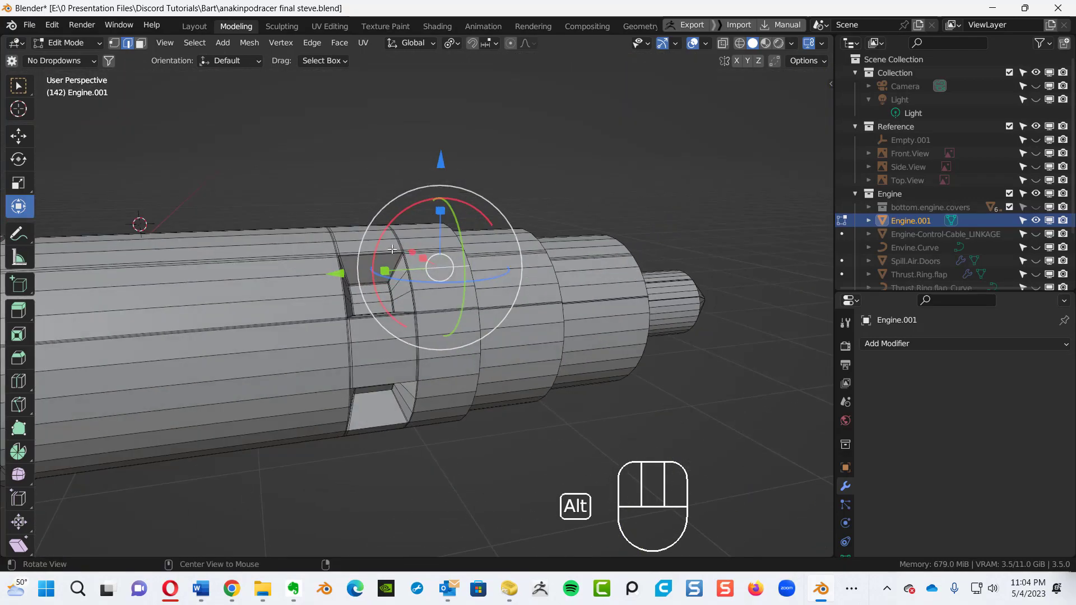
# - Add a Subdivision Surface modifier to Engine.001 with 2 viewport levels and 3 render levels
pyautogui.click(932, 345)
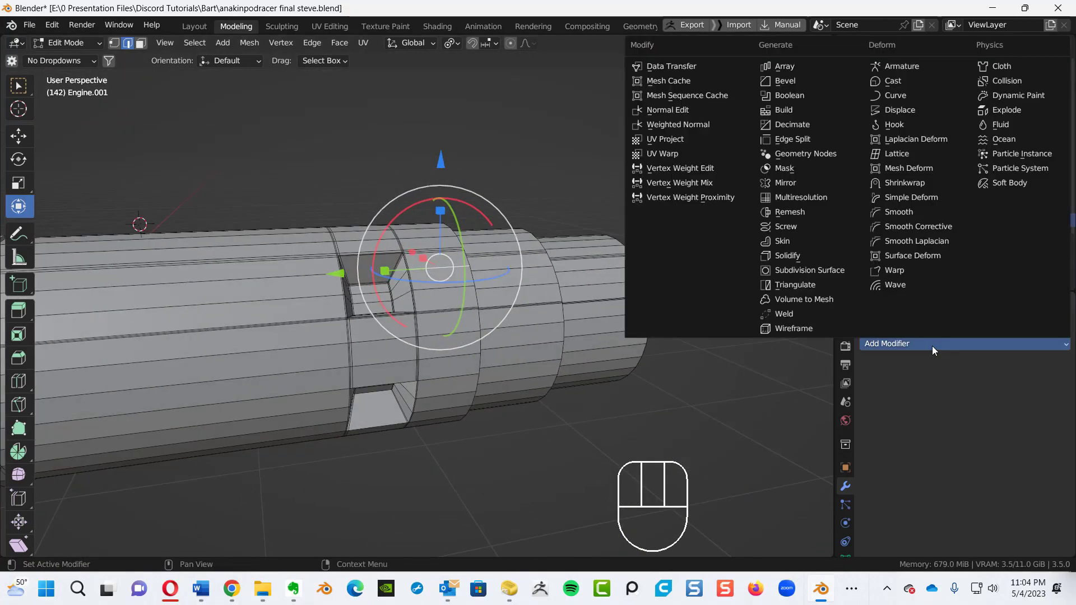
pyautogui.click(800, 273)
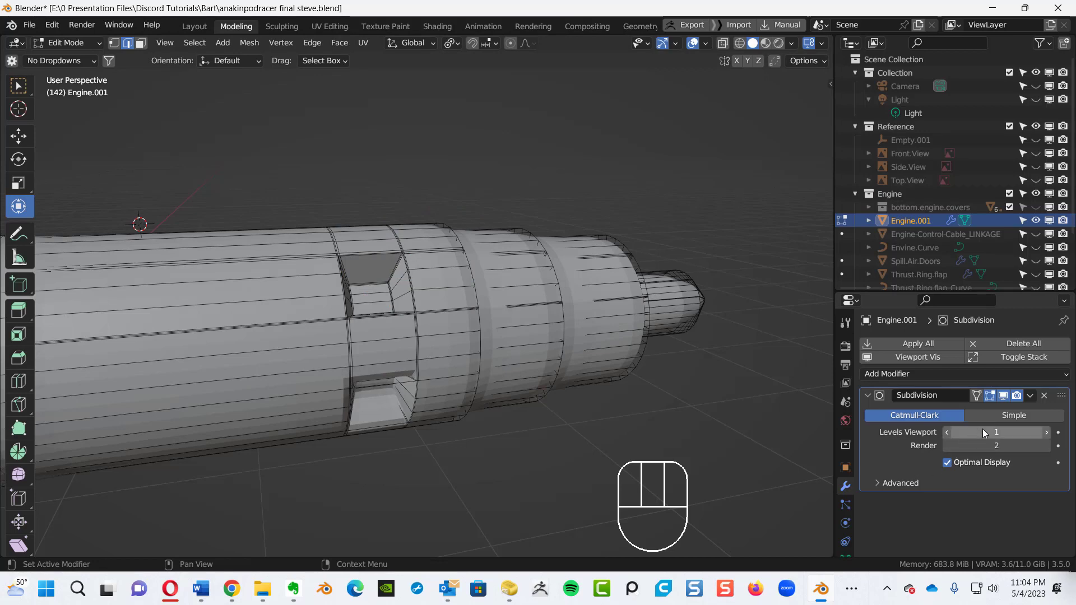
pyautogui.click(1046, 432)
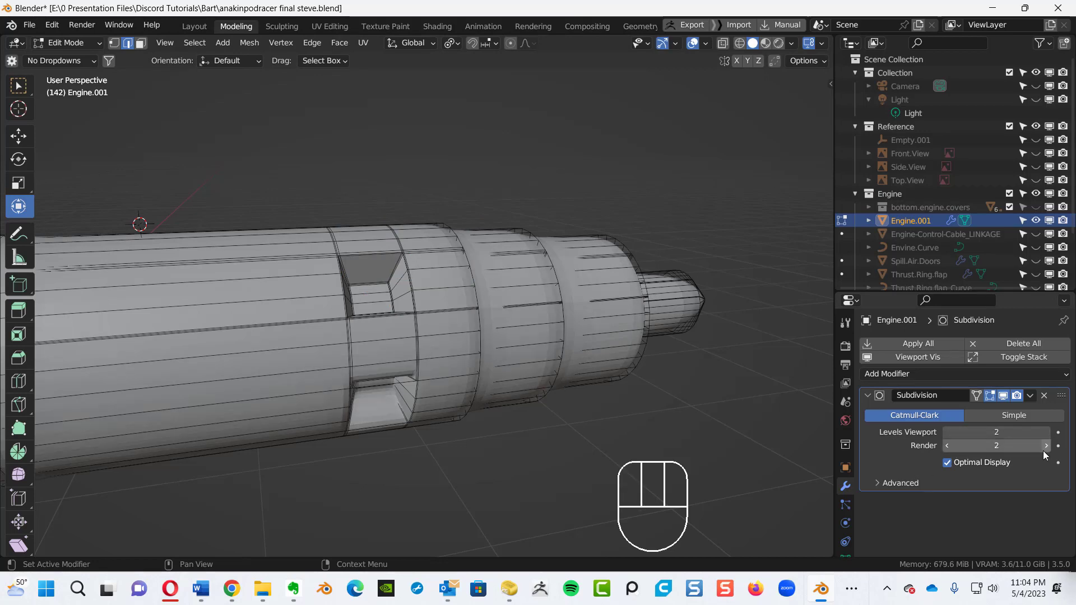
pyautogui.click(1046, 447)
# - Examine the subdivided rings and the corners of the vent openings on Engine.001
pyautogui.keyDown('alt'); pyautogui.keyDown('shift'); pyautogui.moveTo(359, 260); pyautogui.dragTo(614, 259, button='middle'); pyautogui.keyUp('shift'); pyautogui.keyUp('alt')
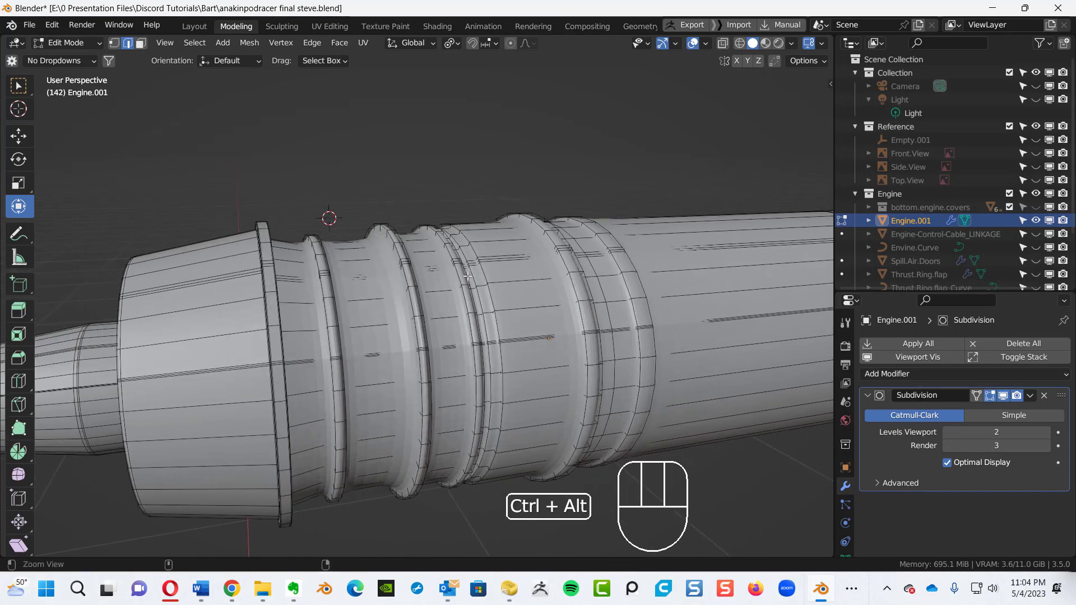
pyautogui.keyDown('ctrl'); pyautogui.keyDown('alt'); pyautogui.moveTo(467, 276); pyautogui.dragTo(432, 286, button='middle'); pyautogui.keyUp('alt'); pyautogui.keyUp('ctrl')
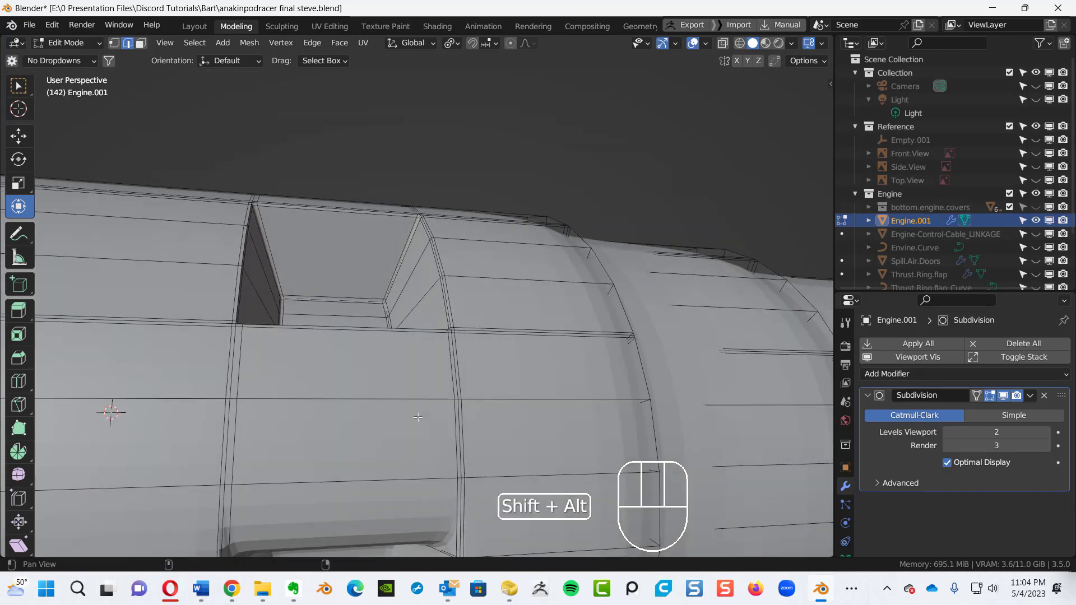
pyautogui.keyDown('alt'); pyautogui.keyDown('shift'); pyautogui.moveTo(504, 499); pyautogui.dragTo(549, 361, button='middle'); pyautogui.keyUp('shift'); pyautogui.keyUp('alt')
pyautogui.keyDown('ctrl'); pyautogui.keyDown('alt'); pyautogui.moveTo(606, 291); pyautogui.dragTo(407, 180, button='middle'); pyautogui.keyUp('alt'); pyautogui.keyUp('ctrl')
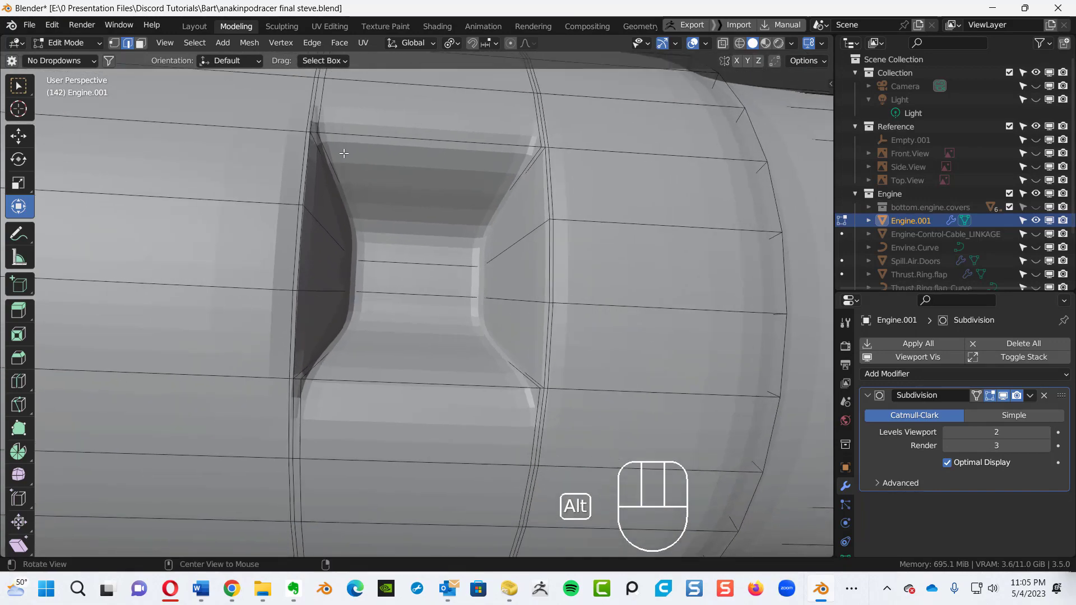
pyautogui.keyDown('alt'); pyautogui.keyDown('shift'); pyautogui.moveTo(468, 432); pyautogui.dragTo(585, 299, button='middle'); pyautogui.keyUp('shift'); pyautogui.keyUp('alt')
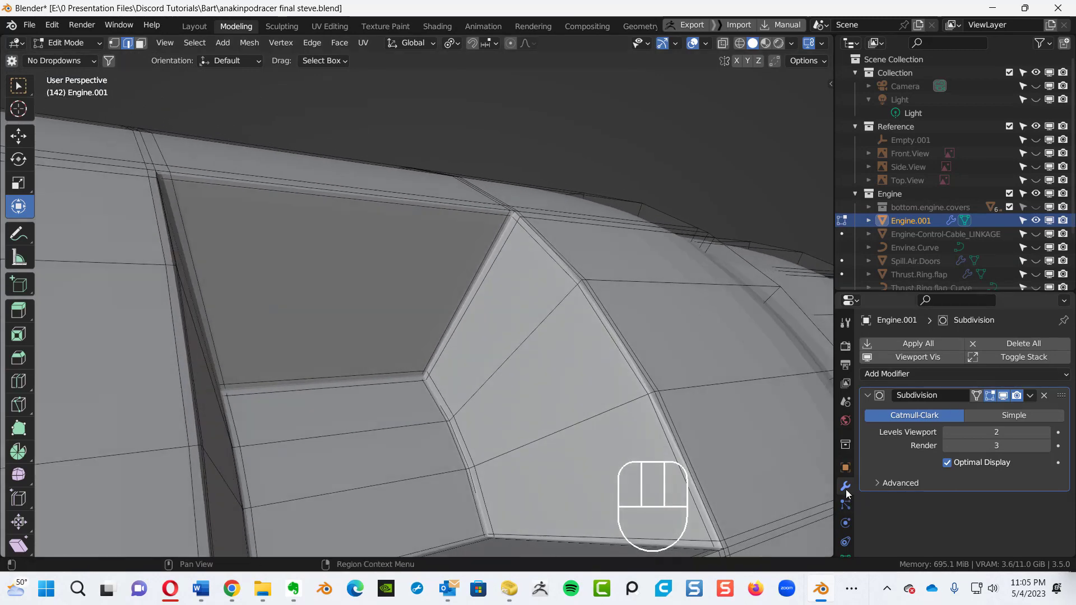
# - Compare the edit cage with the Subdivision modifier's On Cage option on and off around the vent openings and rear steps
pyautogui.click(975, 395)
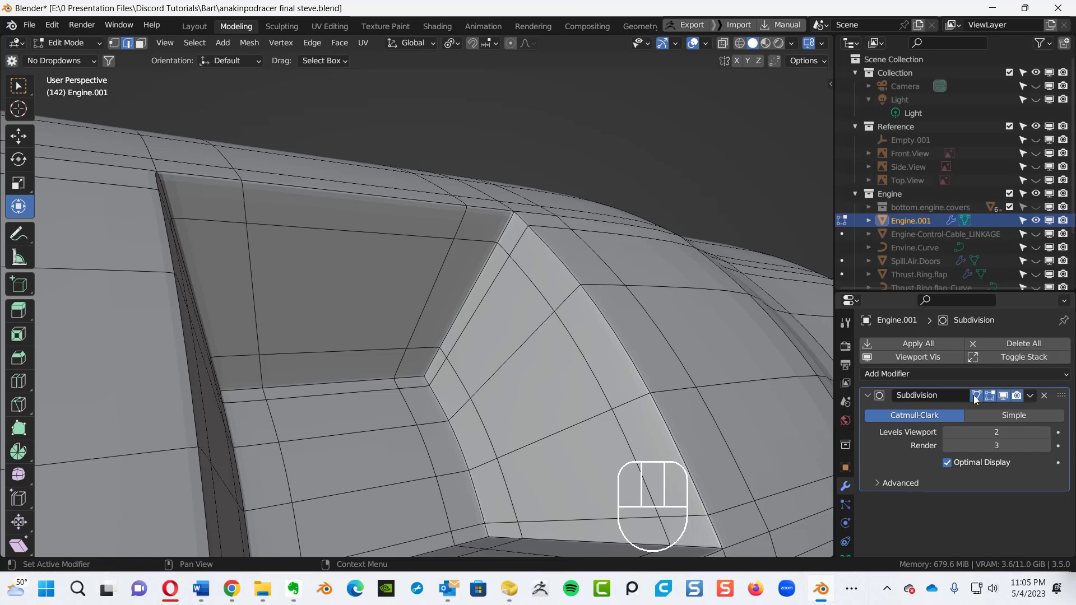
pyautogui.click(975, 396)
pyautogui.click(975, 395)
pyautogui.click(975, 395)
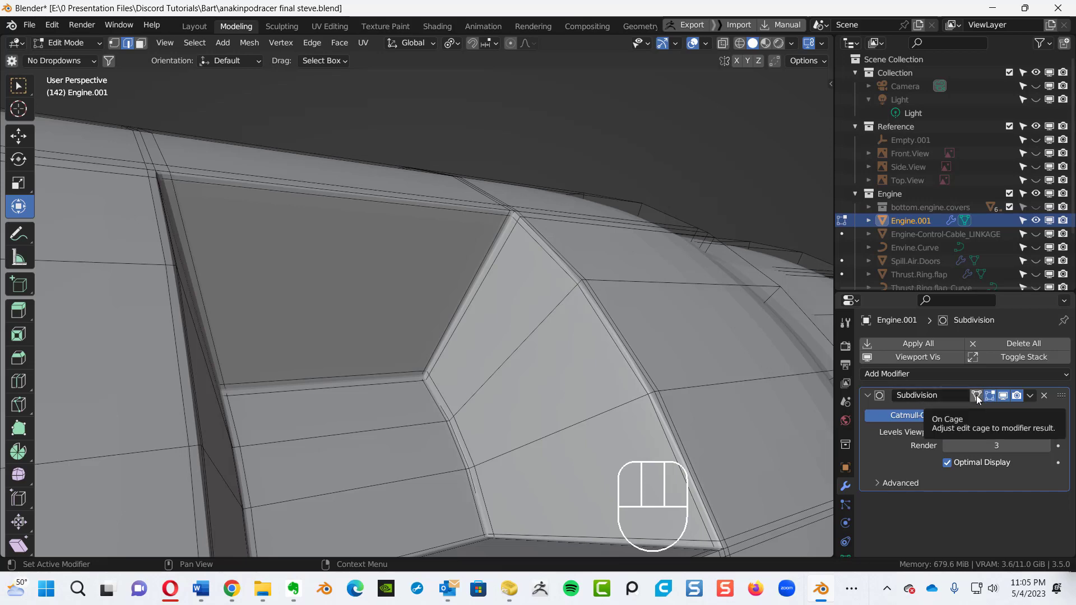
pyautogui.click(977, 396)
pyautogui.keyDown('alt'); pyautogui.moveTo(551, 270); pyautogui.dragTo(719, 341, button='middle'); pyautogui.keyUp('alt')
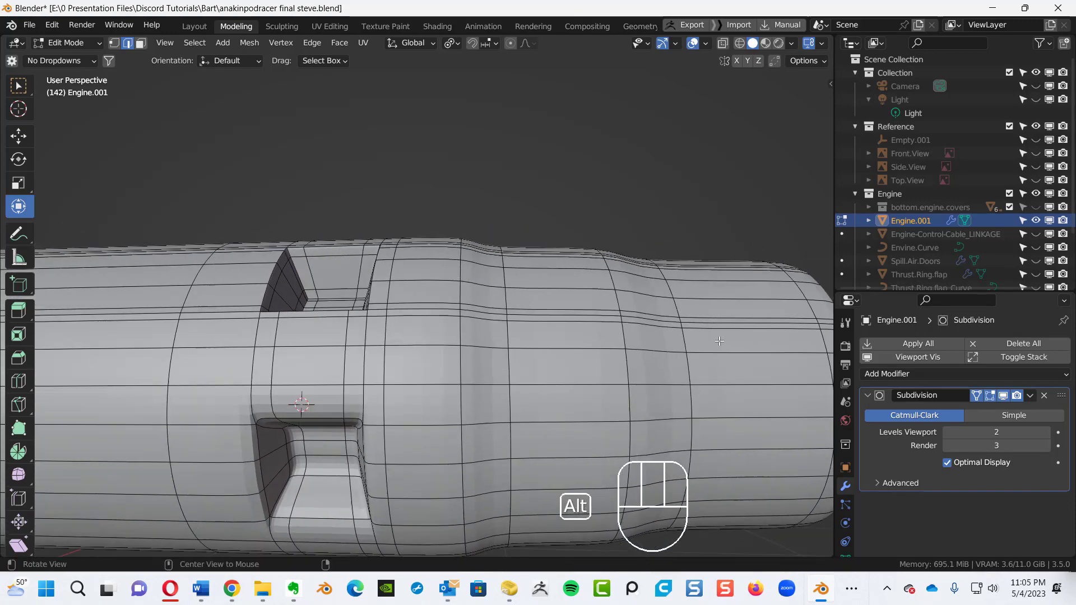
pyautogui.click(976, 397)
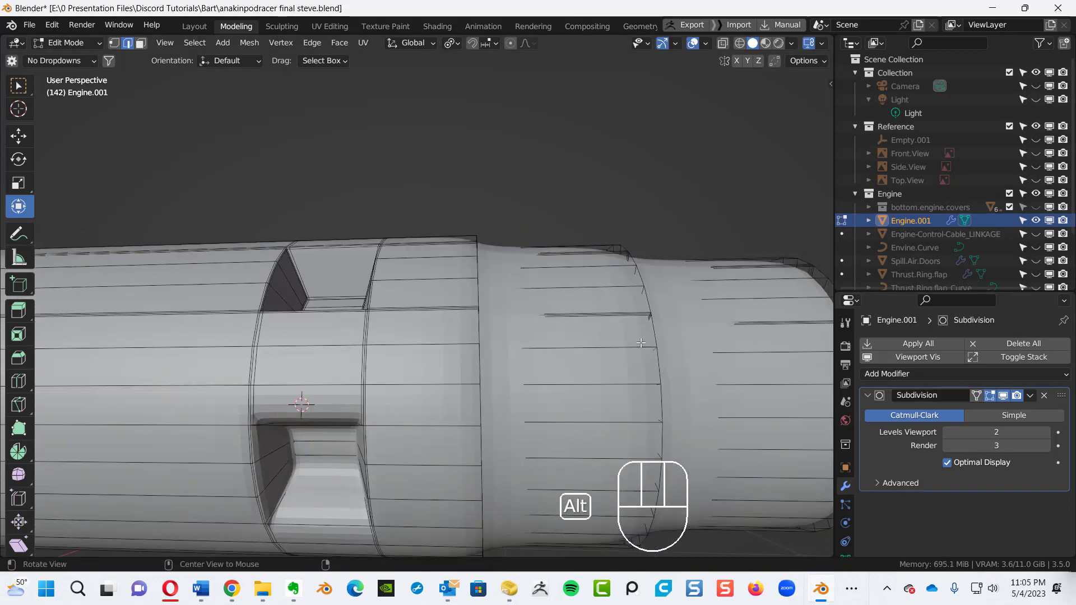
pyautogui.keyDown('ctrl'); pyautogui.keyDown('alt'); pyautogui.moveTo(474, 266); pyautogui.dragTo(503, 186, button='middle'); pyautogui.keyUp('alt'); pyautogui.keyUp('ctrl')
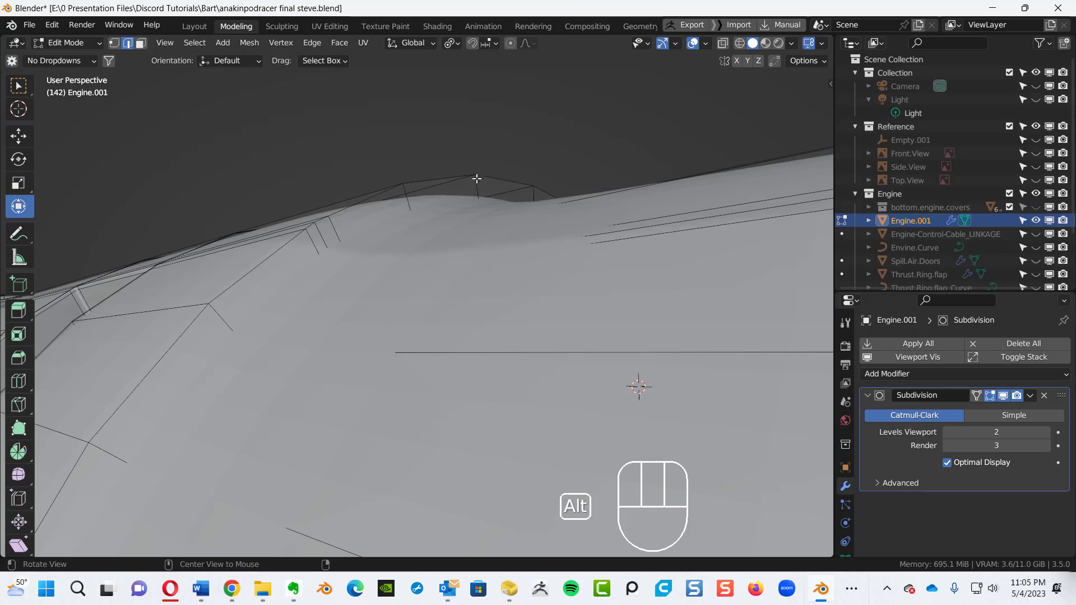
pyautogui.keyDown('alt'); pyautogui.moveTo(457, 203); pyautogui.dragTo(565, 251, button='middle'); pyautogui.keyUp('alt')
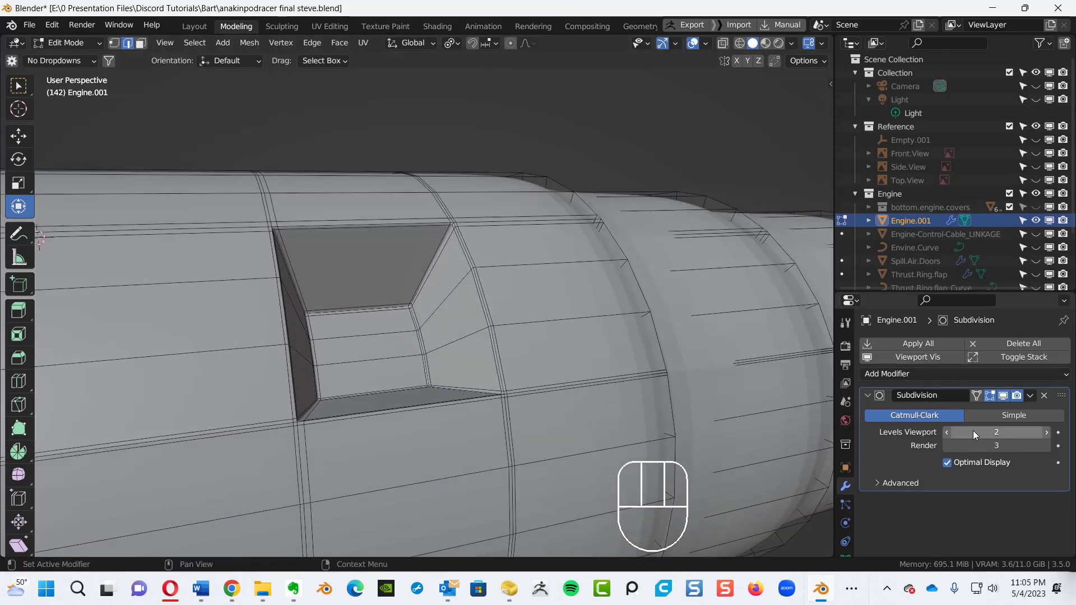
# - Turn on the Subdivision modifier's On Cage option and hide the viewport overlays to inspect the smoothed vent openings
pyautogui.click(977, 395)
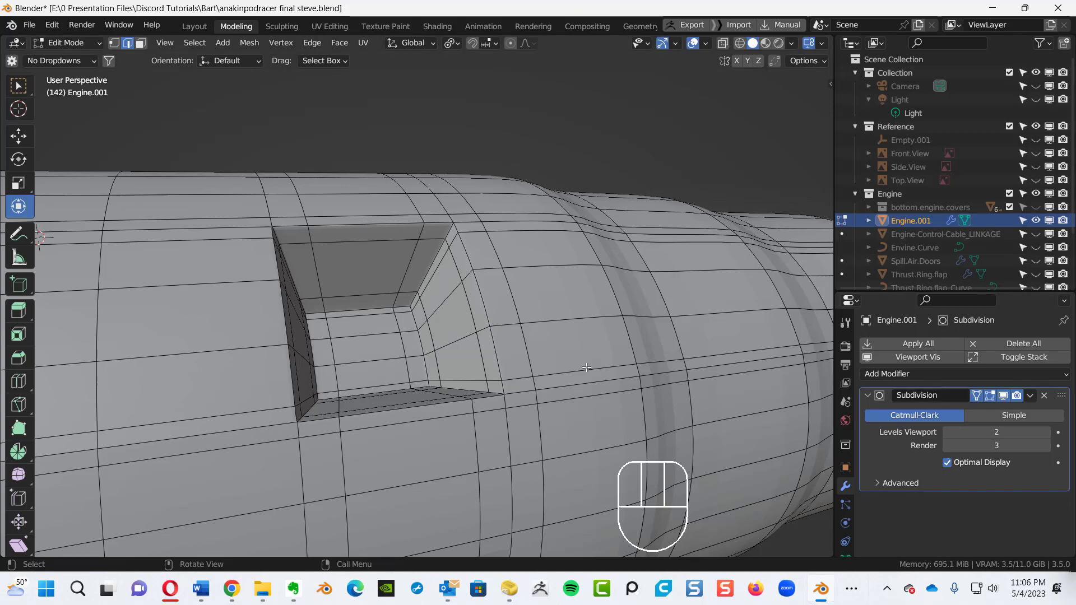
pyautogui.keyDown('ctrl'); pyautogui.moveTo(578, 253); pyautogui.dragTo(438, 266, button='middle'); pyautogui.keyUp('ctrl')
pyautogui.click(693, 44)
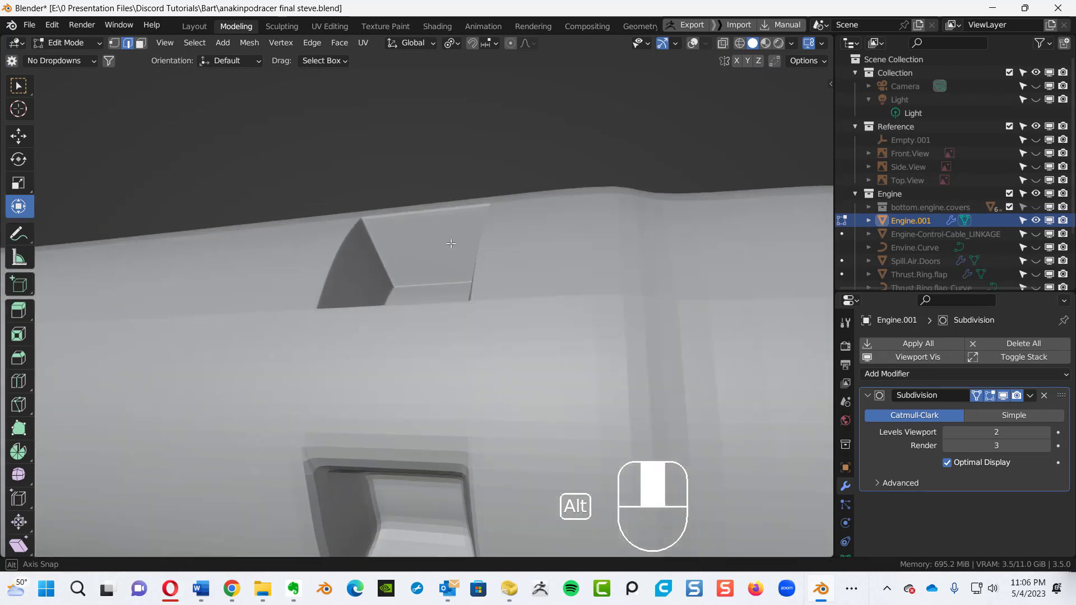
# - Show the viewport overlays again and turn off the Subdivision modifier's viewport display on Engine.001
pyautogui.click(696, 45)
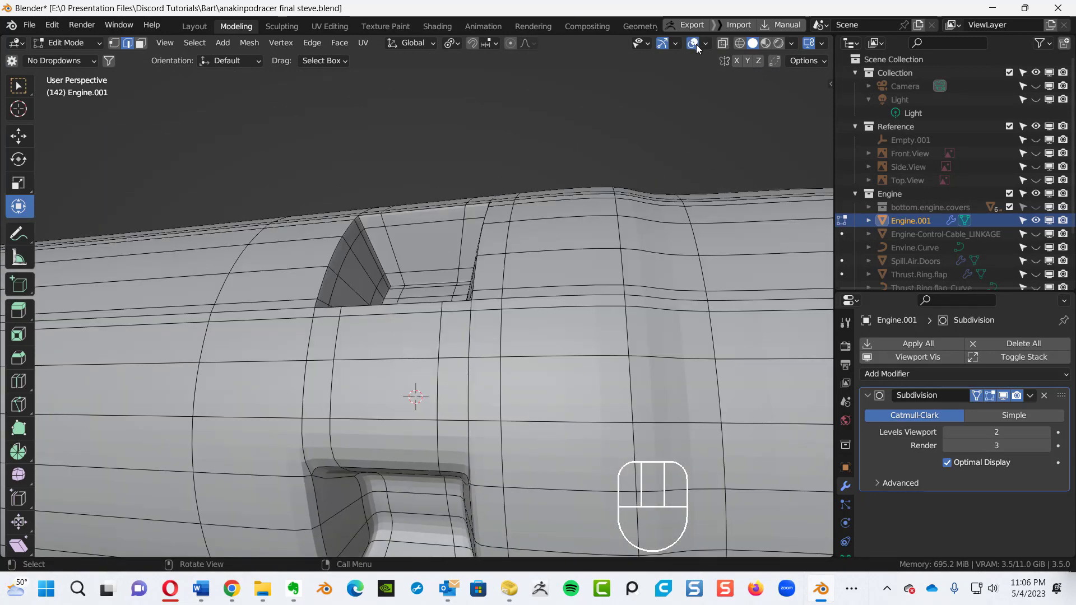
pyautogui.keyDown('alt'); pyautogui.moveTo(500, 192); pyautogui.dragTo(444, 270, button='middle'); pyautogui.keyUp('alt')
pyautogui.keyDown('alt'); pyautogui.moveTo(322, 381); pyautogui.dragTo(140, 327, button='middle'); pyautogui.keyUp('alt')
pyautogui.keyDown('alt'); pyautogui.moveTo(370, 399); pyautogui.dragTo(475, 342, button='middle'); pyautogui.keyUp('alt')
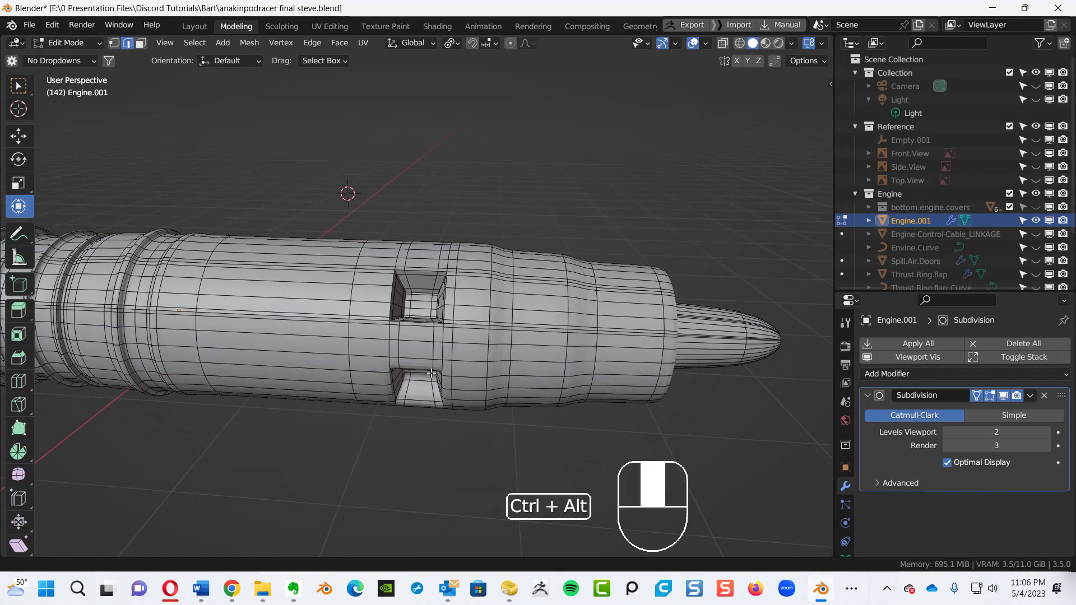
pyautogui.click(1003, 397)
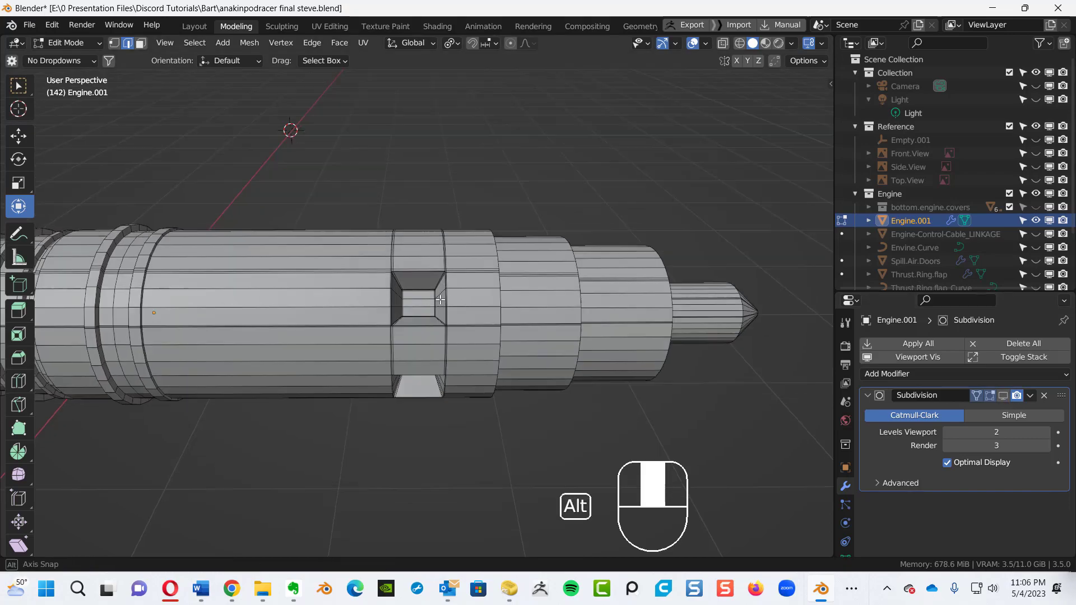
# - Mark the lengthwise edge loop along the top of the engine, running onto the nose cone, as a seam
pyautogui.keyDown('alt'); pyautogui.moveTo(440, 300); pyautogui.dragTo(374, 254, button='middle'); pyautogui.keyUp('alt')
pyautogui.keyDown('alt'); pyautogui.moveTo(282, 233); pyautogui.dragTo(476, 292, button='middle'); pyautogui.keyUp('alt')
pyautogui.keyDown('ctrl'); pyautogui.keyDown('alt'); pyautogui.moveTo(411, 326); pyautogui.dragTo(431, 413, button='middle'); pyautogui.keyUp('alt'); pyautogui.keyUp('ctrl')
pyautogui.keyDown('alt'); pyautogui.moveTo(424, 437); pyautogui.dragTo(424, 439, button='middle'); pyautogui.keyUp('alt')
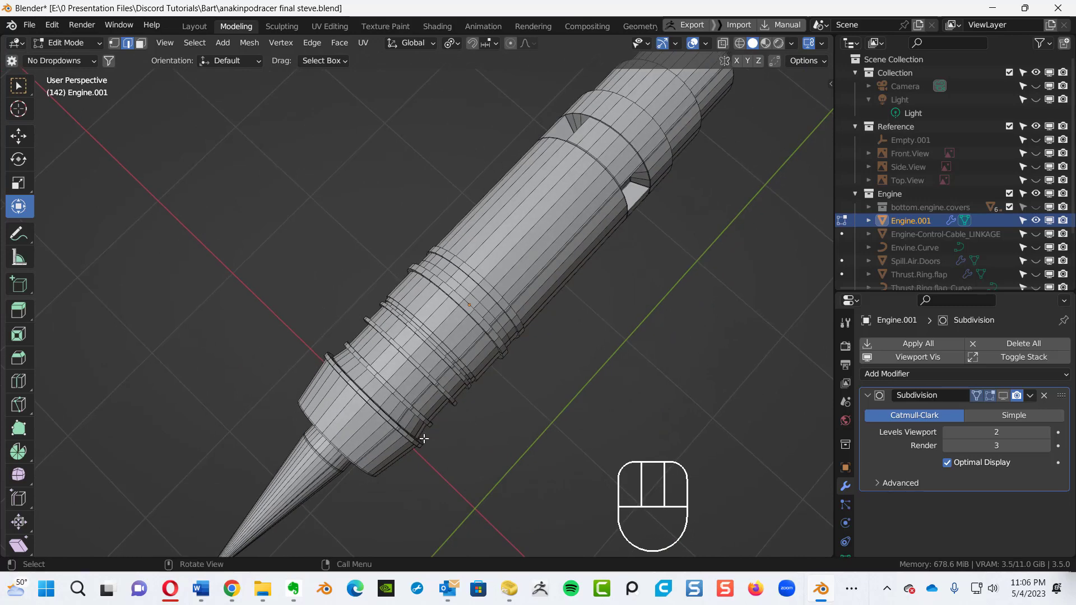
pyautogui.press('KP_7')
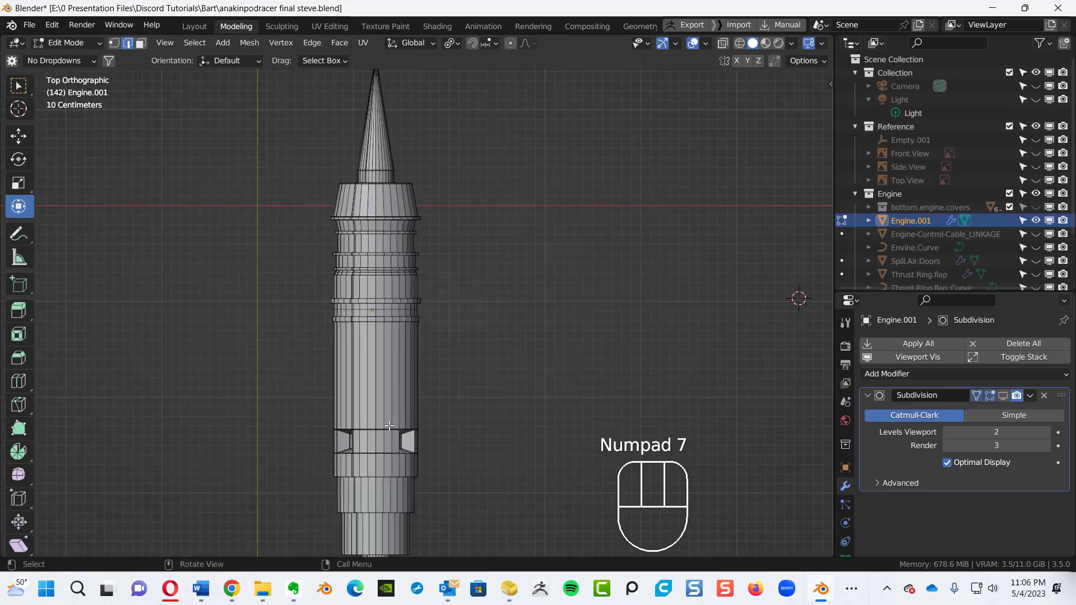
pyautogui.keyDown('ctrl'); pyautogui.keyDown('alt'); pyautogui.moveTo(393, 411); pyautogui.dragTo(345, 362, button='middle'); pyautogui.keyUp('alt'); pyautogui.keyUp('ctrl')
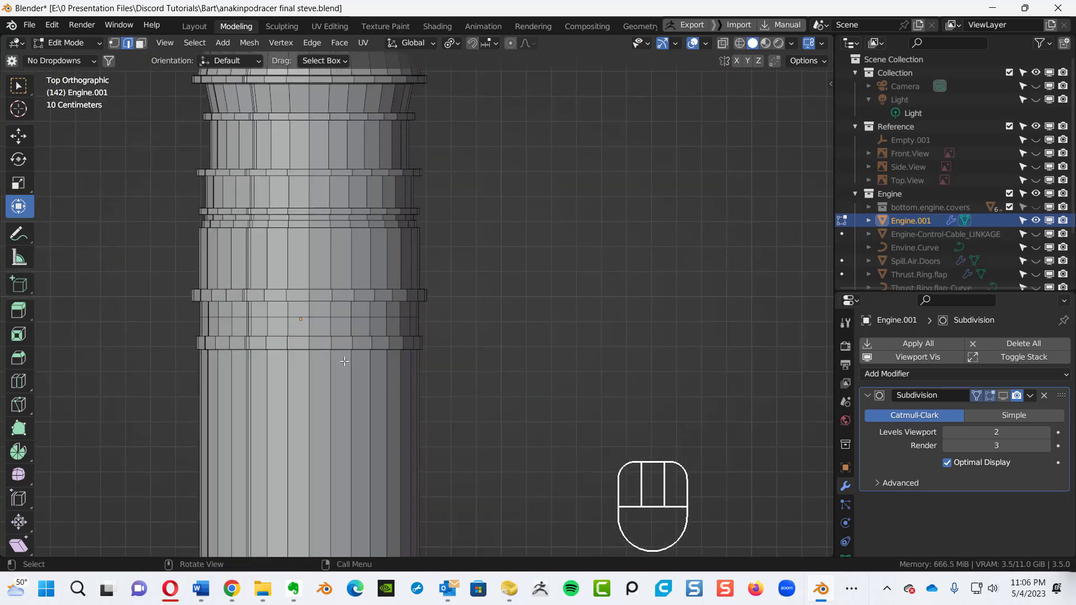
pyautogui.keyDown('alt'); pyautogui.click(308, 404); pyautogui.keyUp('alt')
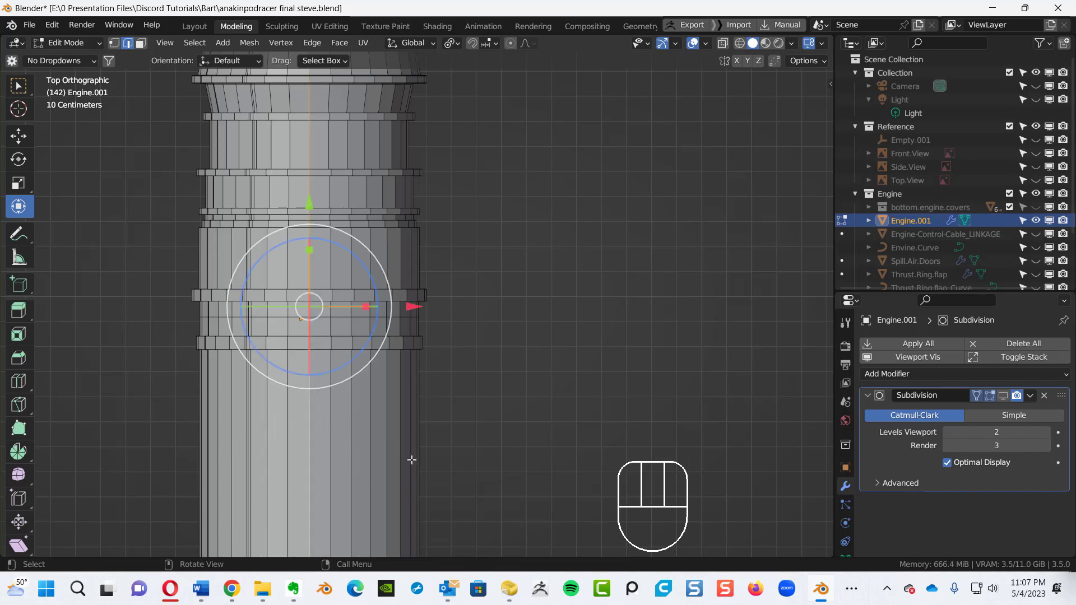
pyautogui.keyDown('alt'); pyautogui.keyDown('shift'); pyautogui.moveTo(468, 459); pyautogui.dragTo(759, 346, button='middle'); pyautogui.keyUp('shift'); pyautogui.keyUp('alt')
pyautogui.keyDown('ctrl'); pyautogui.keyDown('alt'); pyautogui.moveTo(646, 320); pyautogui.dragTo(474, 255, button='middle'); pyautogui.keyUp('alt'); pyautogui.keyUp('ctrl')
pyautogui.rightClick(533, 225)
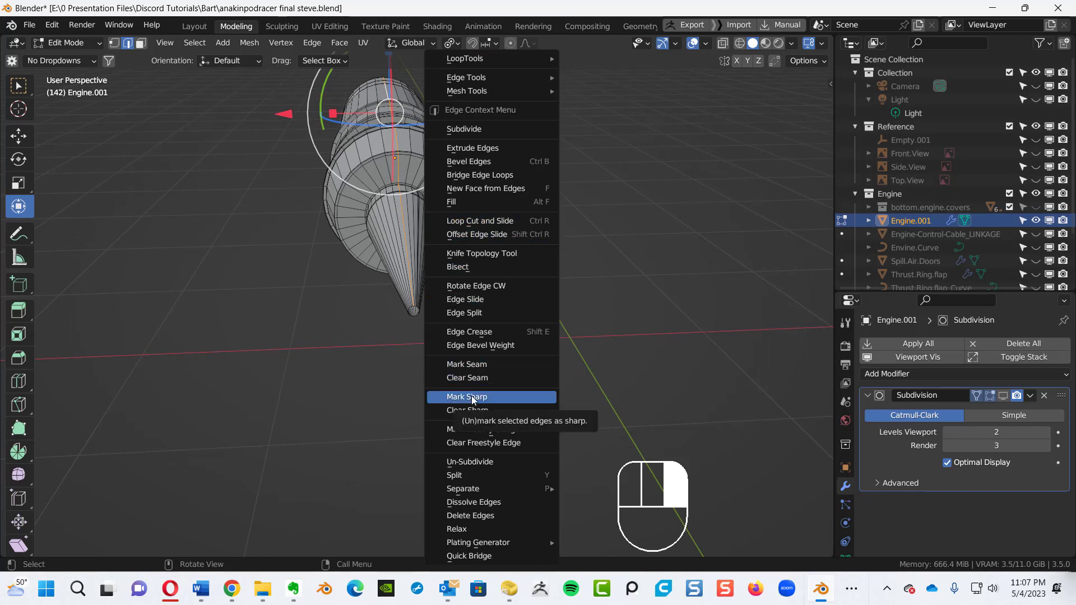
pyautogui.click(486, 364)
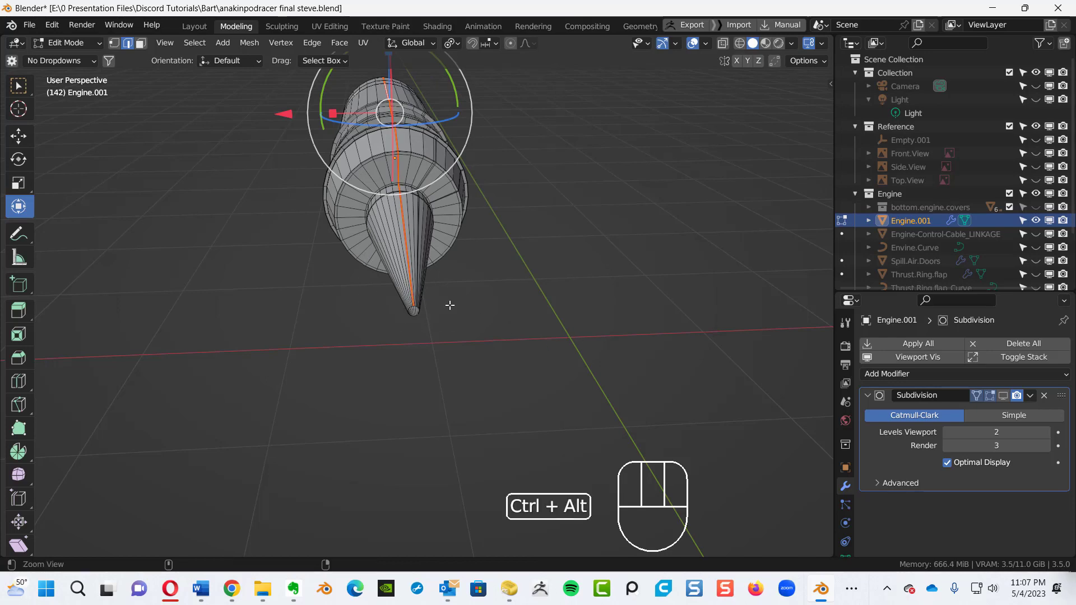
# - Fill the open edge loop at the tip of the nose cone with a face
pyautogui.moveTo(449, 305)
pyautogui.keyDown('ctrl'); pyautogui.keyDown('alt'); pyautogui.mouseDown(button='middle')
pyautogui.moveTo(439, 305)
pyautogui.moveTo(450, 263)
pyautogui.moveTo(430, 296)
pyautogui.mouseUp(button='middle'); pyautogui.keyUp('alt'); pyautogui.keyUp('ctrl')
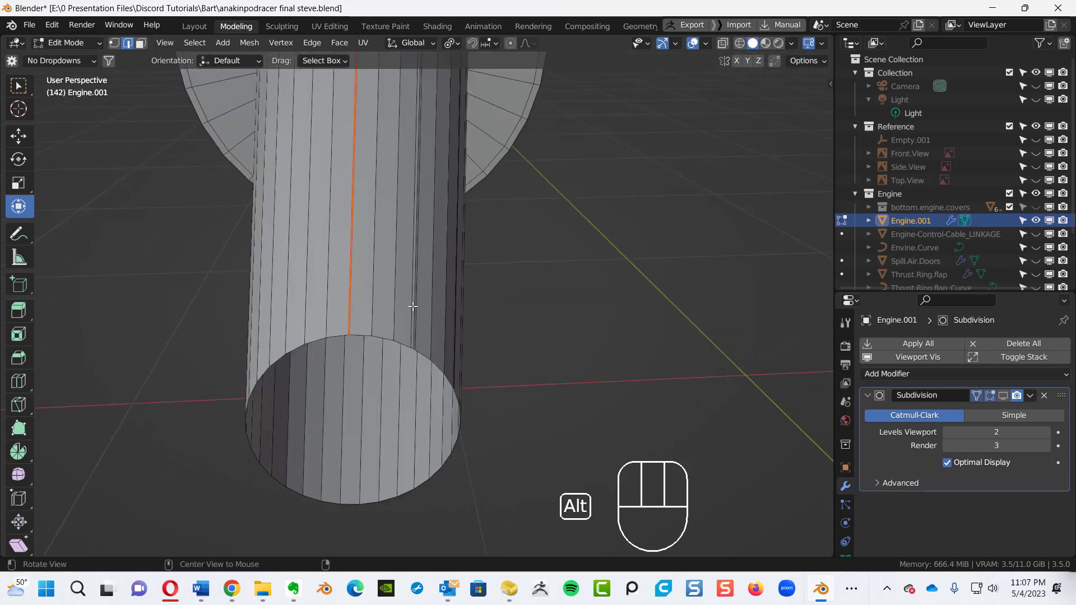
pyautogui.keyDown('alt'); pyautogui.click(358, 334); pyautogui.keyUp('alt')
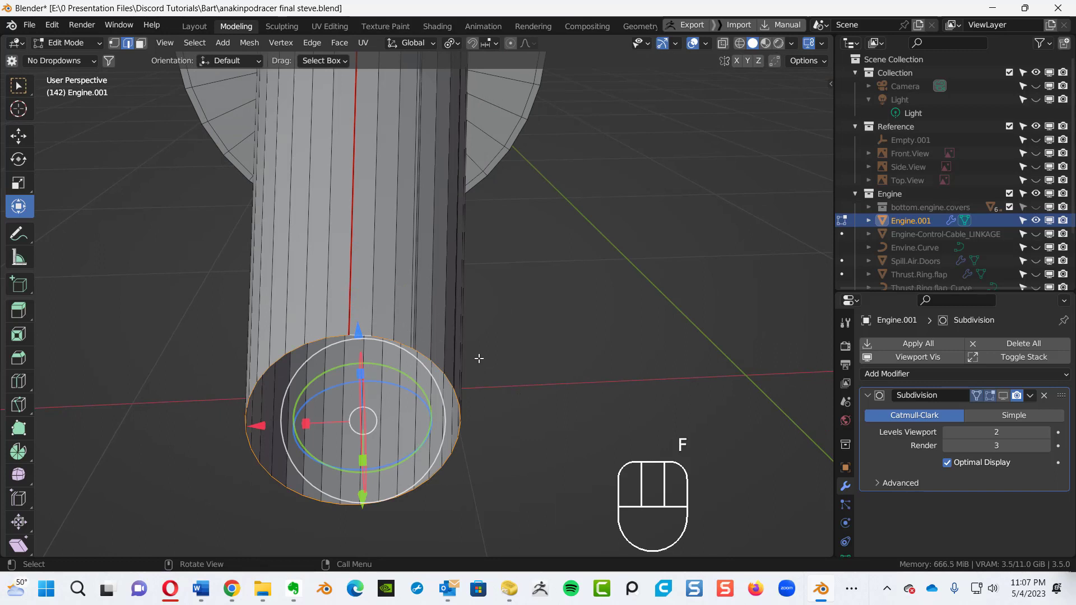
pyautogui.press('f')
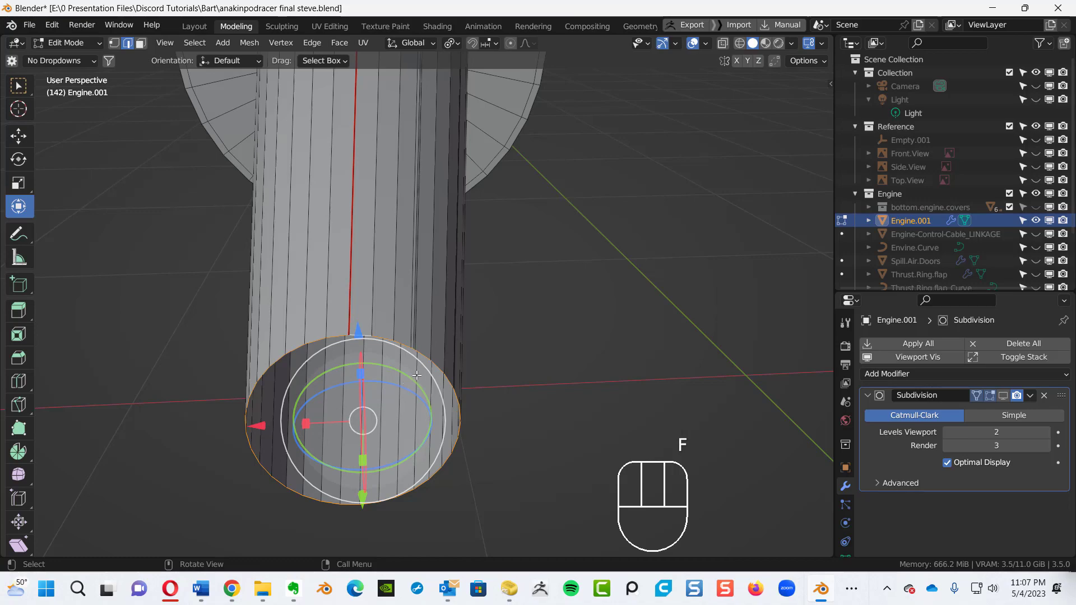
pyautogui.keyDown('ctrl'); pyautogui.keyDown('alt'); pyautogui.moveTo(478, 375); pyautogui.dragTo(343, 394, button='middle'); pyautogui.keyUp('alt'); pyautogui.keyUp('ctrl')
pyautogui.keyDown('alt'); pyautogui.keyDown('shift'); pyautogui.moveTo(224, 406); pyautogui.dragTo(555, 294, button='middle'); pyautogui.keyUp('shift'); pyautogui.keyUp('alt')
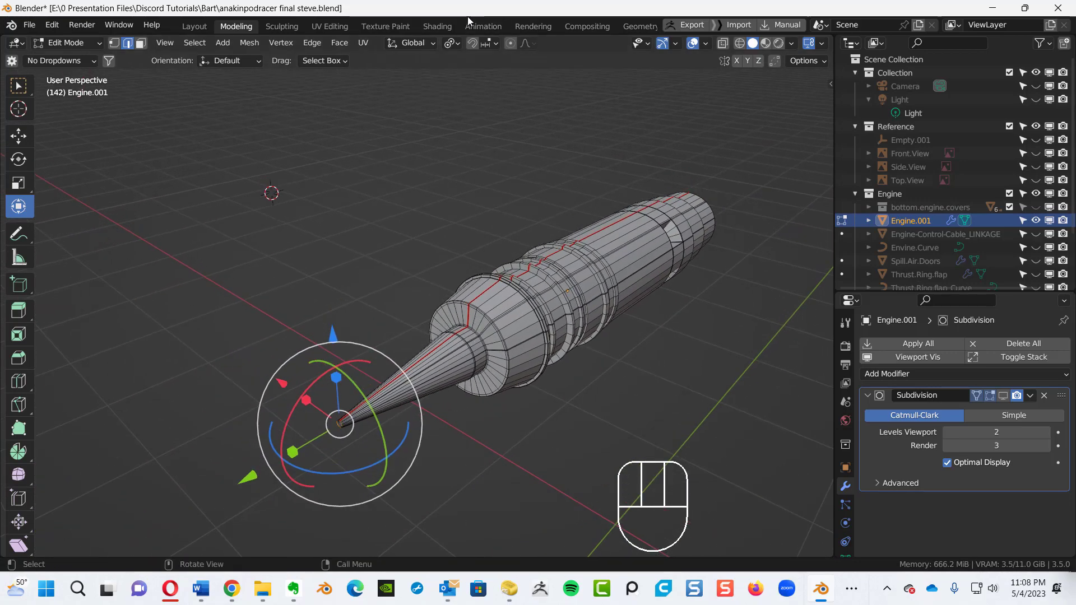
# - Switch to the UV Editing workspace and unwrap the entire engine mesh with Unwrap
pyautogui.click(323, 23)
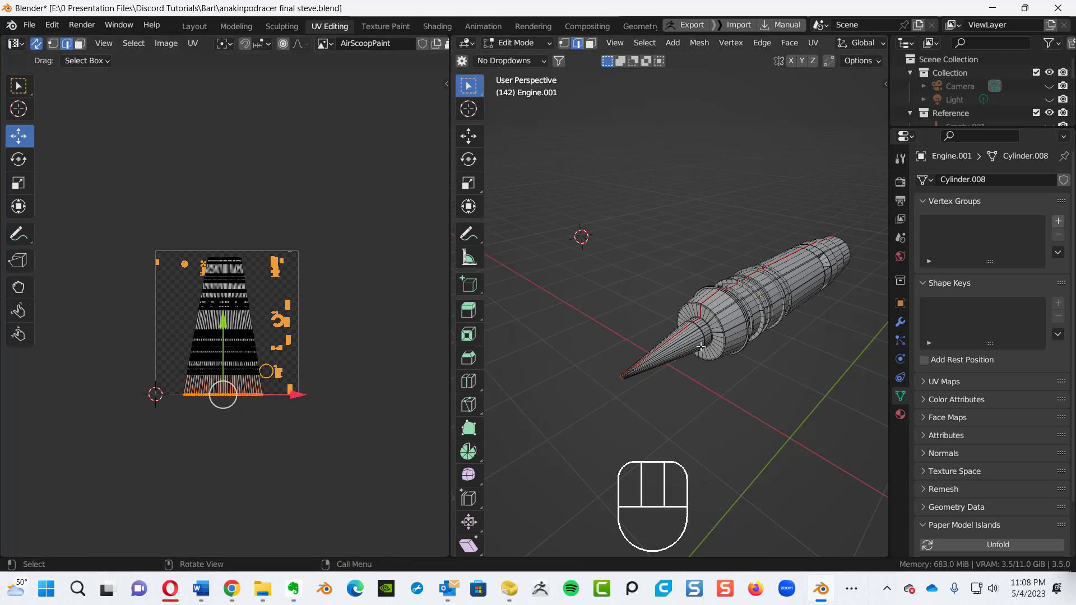
pyautogui.press('a')
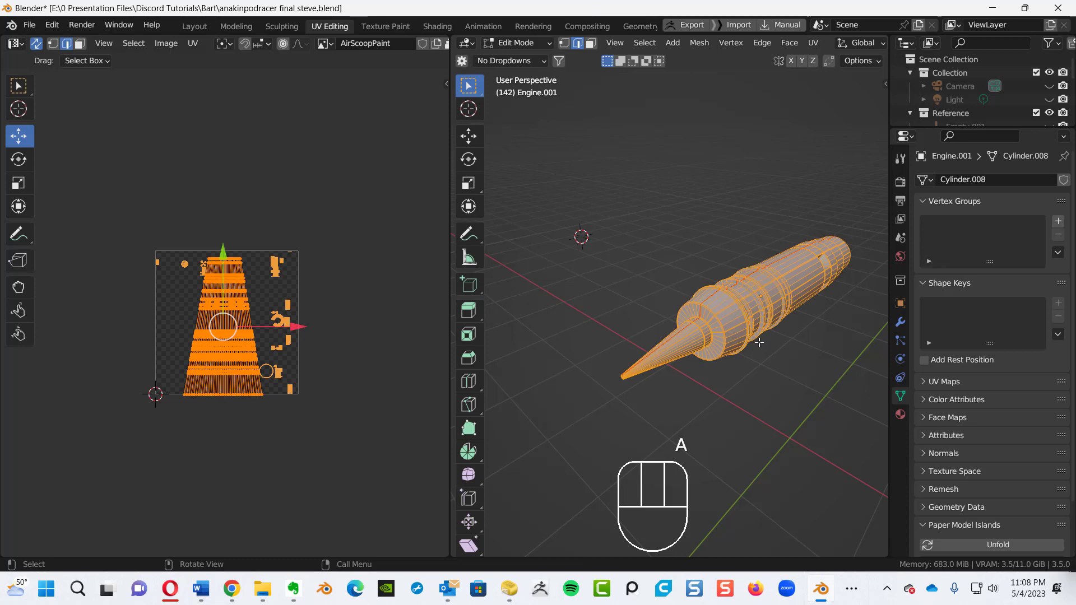
pyautogui.press('u')
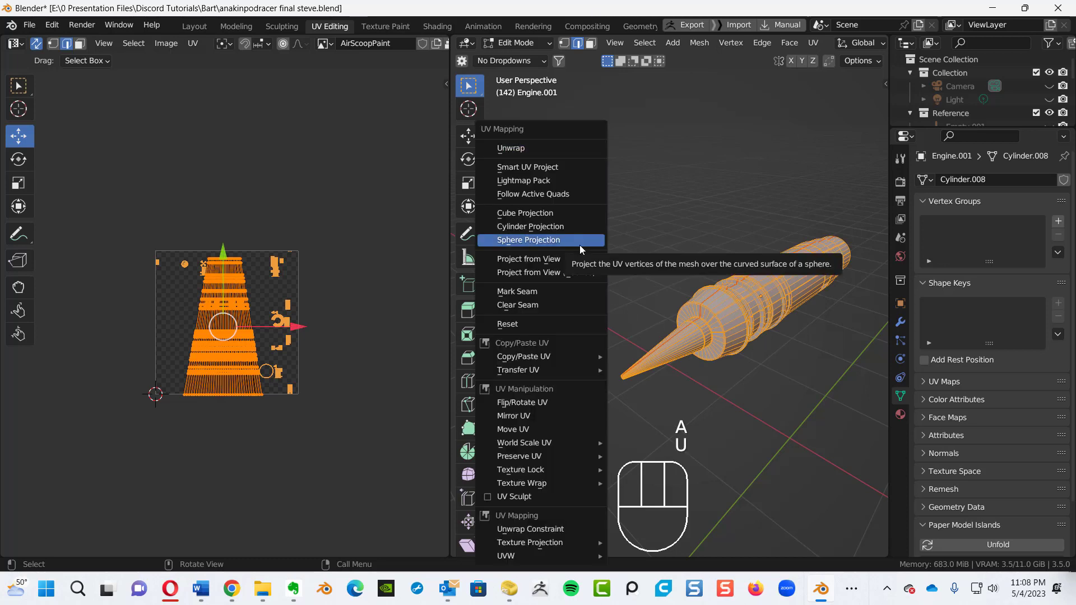
pyautogui.click(513, 150)
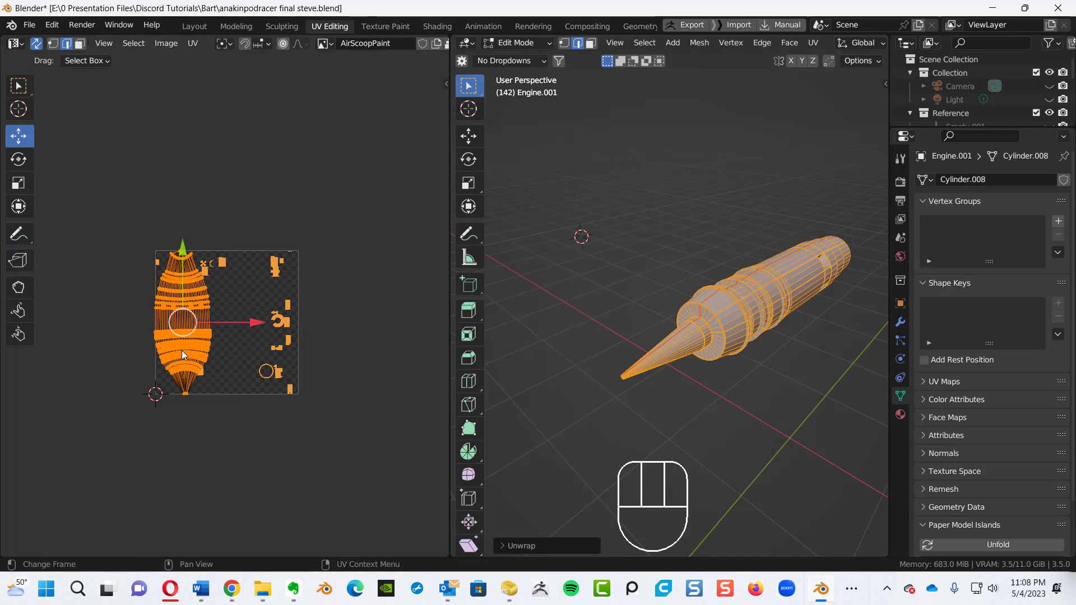
# - Straighten the two long edges of one face in the UV band beside the vent openings with Align Auto
pyautogui.keyDown('alt'); pyautogui.keyDown('shift'); pyautogui.moveTo(225, 305); pyautogui.dragTo(365, 133, button='middle'); pyautogui.keyUp('shift'); pyautogui.keyUp('alt')
pyautogui.keyDown('ctrl'); pyautogui.keyDown('alt'); pyautogui.moveTo(289, 194); pyautogui.dragTo(336, 146, button='middle'); pyautogui.keyUp('alt'); pyautogui.keyUp('ctrl')
pyautogui.keyDown('ctrl'); pyautogui.keyDown('alt'); pyautogui.moveTo(233, 292); pyautogui.dragTo(255, 237, button='middle'); pyautogui.keyUp('alt'); pyautogui.keyUp('ctrl')
pyautogui.keyDown('ctrl'); pyautogui.keyDown('alt'); pyautogui.moveTo(232, 310); pyautogui.dragTo(259, 310, button='middle'); pyautogui.keyUp('alt'); pyautogui.keyUp('ctrl')
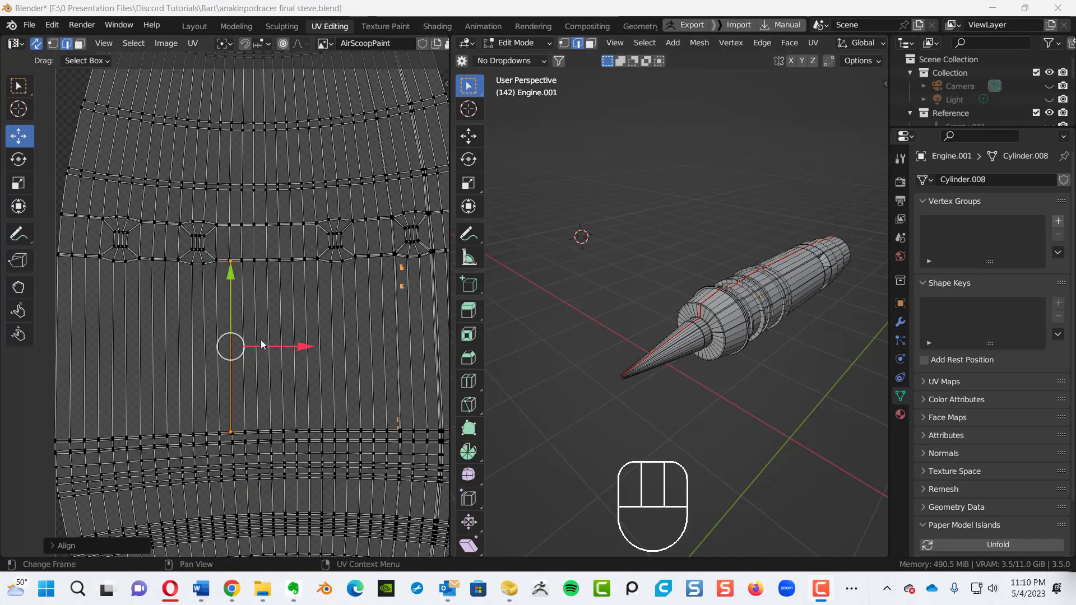
pyautogui.rightClick(231, 350)
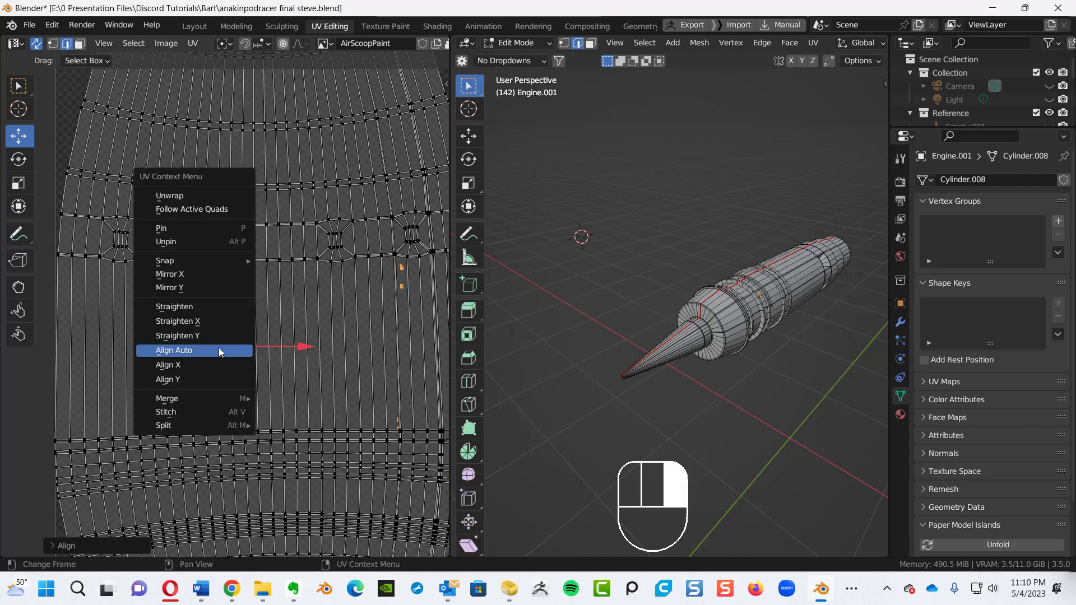
pyautogui.click(193, 351)
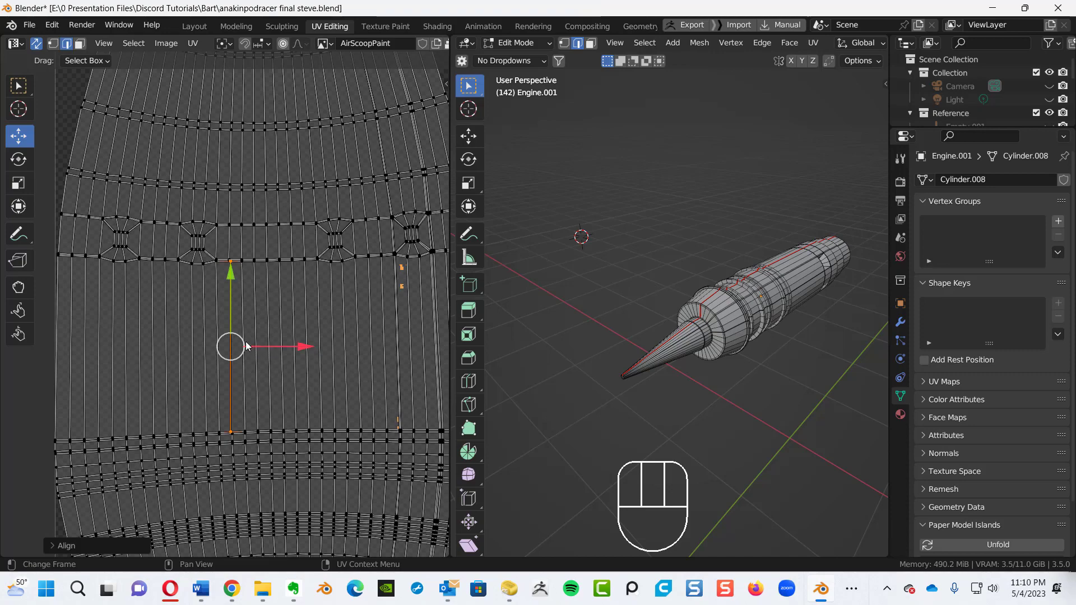
pyautogui.keyDown('ctrl'); pyautogui.keyDown('alt'); pyautogui.moveTo(277, 365); pyautogui.dragTo(300, 231, button='middle'); pyautogui.keyUp('alt'); pyautogui.keyUp('ctrl')
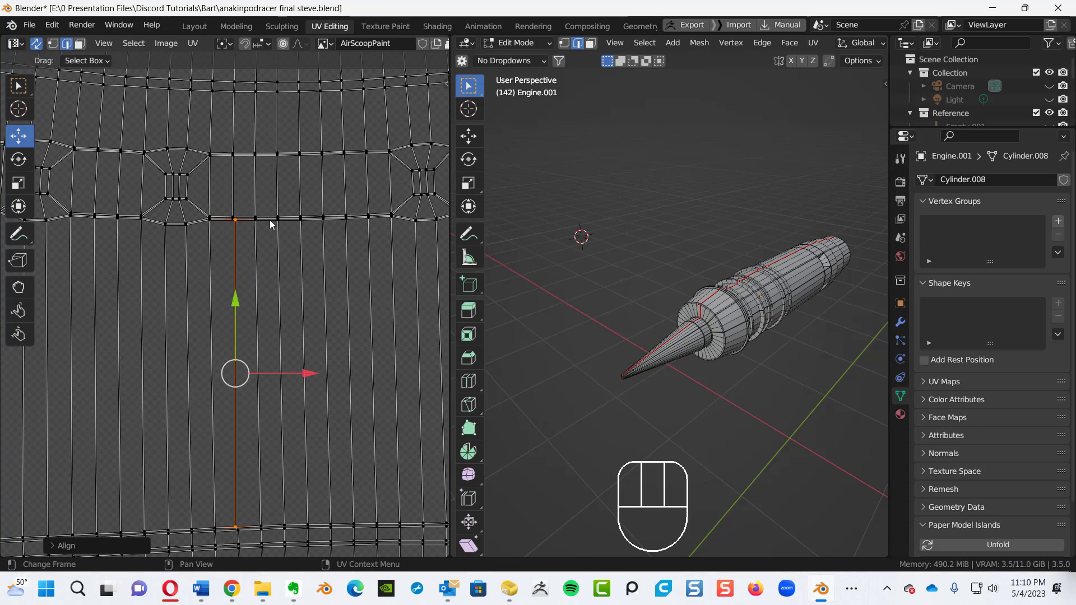
pyautogui.hotkey('ctrl', 'z')
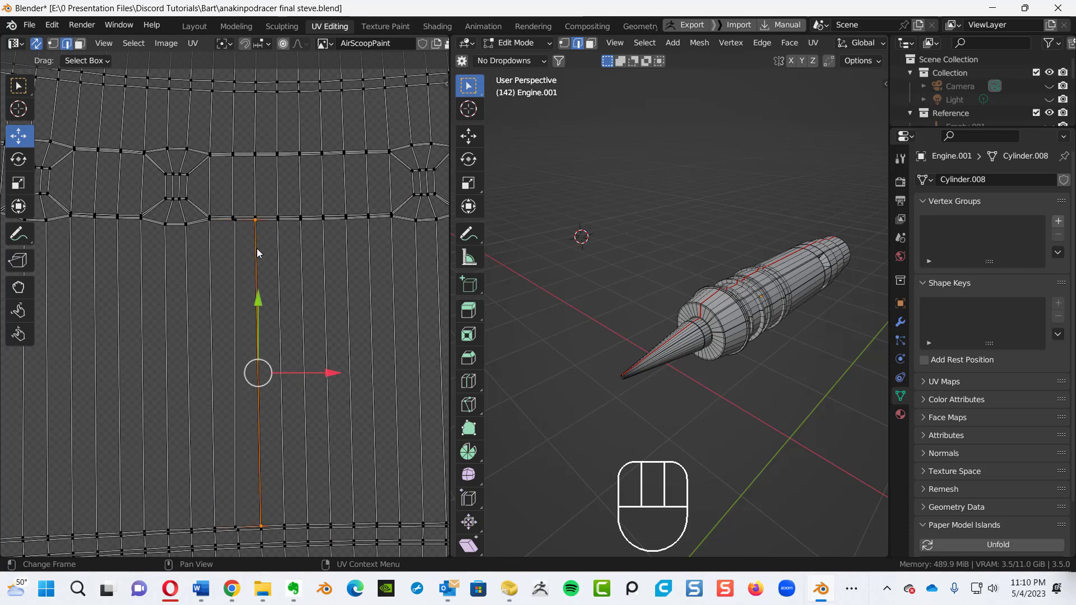
pyautogui.rightClick(257, 248)
pyautogui.click(256, 248)
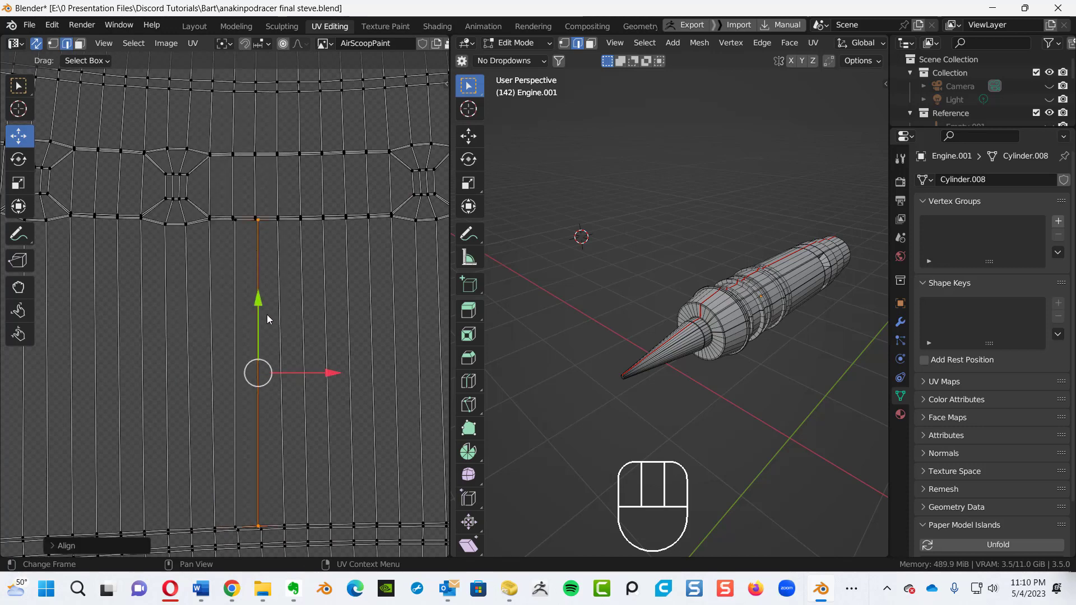
# - Straighten the upper and lower short edges of the same UV face with Align Auto
pyautogui.click(251, 223)
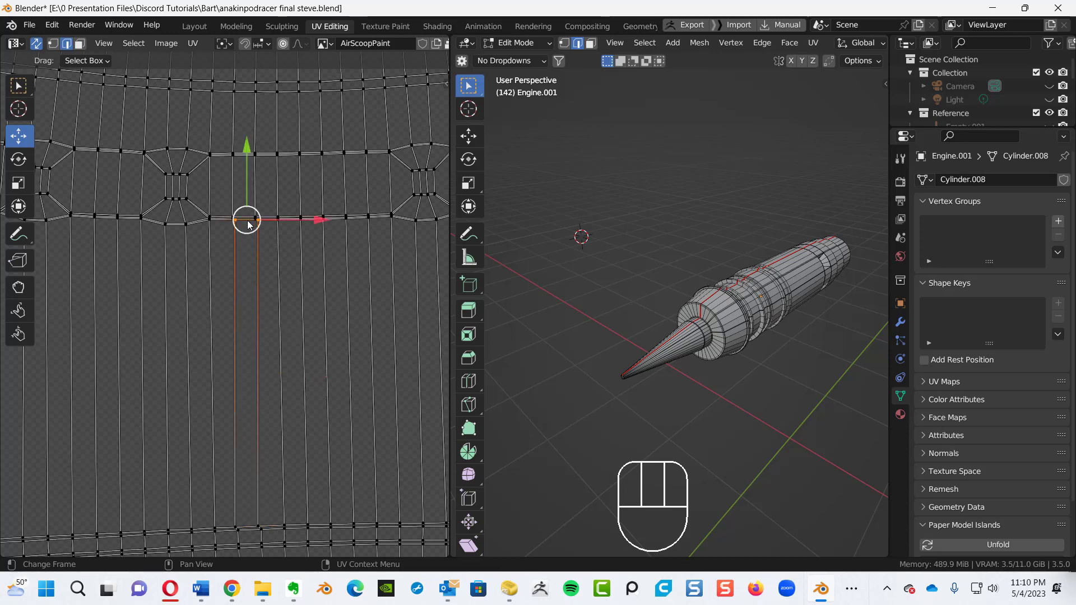
pyautogui.rightClick(208, 220)
pyautogui.click(207, 220)
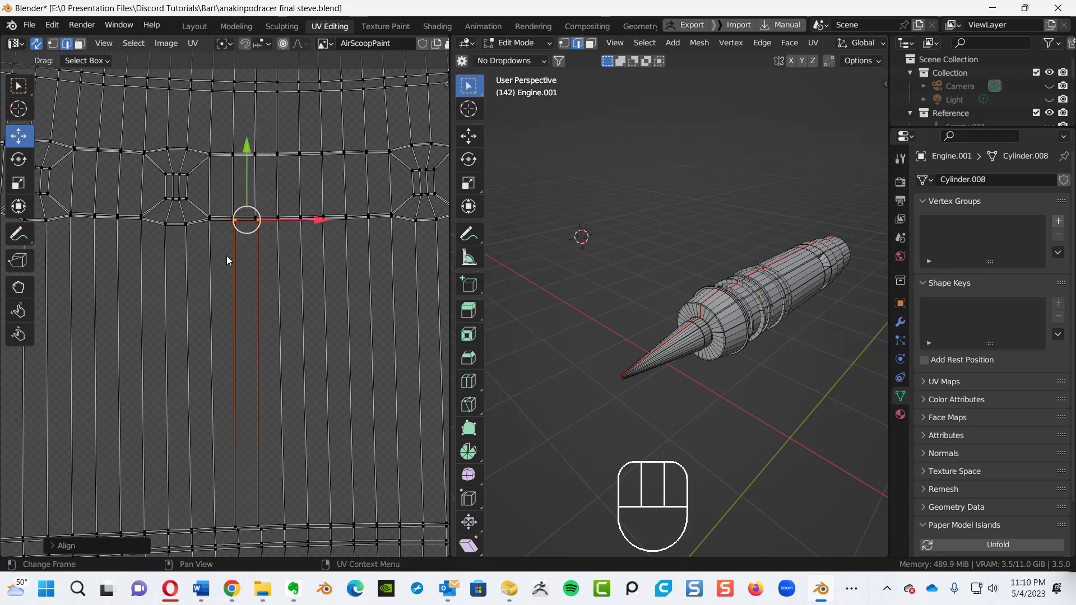
pyautogui.click(244, 526)
pyautogui.rightClick(251, 446)
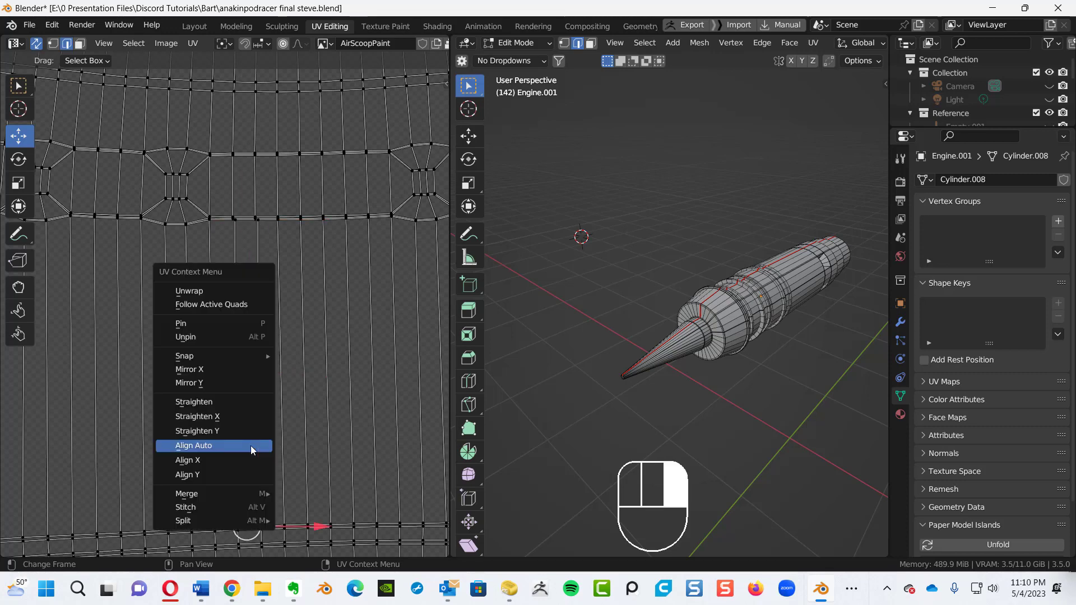
pyautogui.click(211, 445)
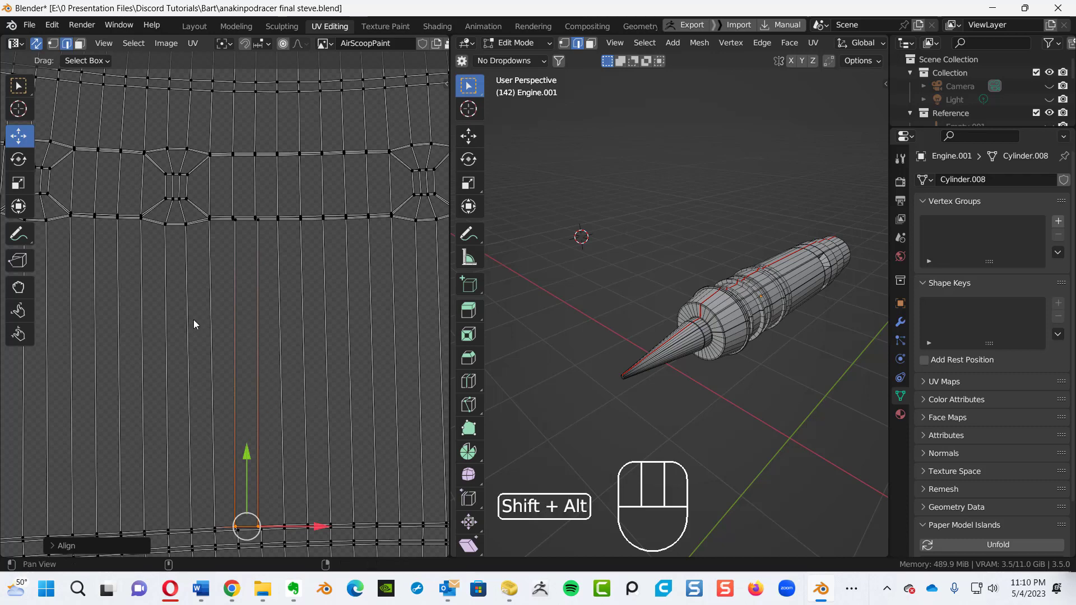
# - Make the straightened UV face the active quad and unwrap all the engine's faces with Follow Active Quads
pyautogui.keyDown('alt'); pyautogui.keyDown('shift'); pyautogui.moveTo(177, 320); pyautogui.dragTo(168, 273, button='middle'); pyautogui.keyUp('shift'); pyautogui.keyUp('alt')
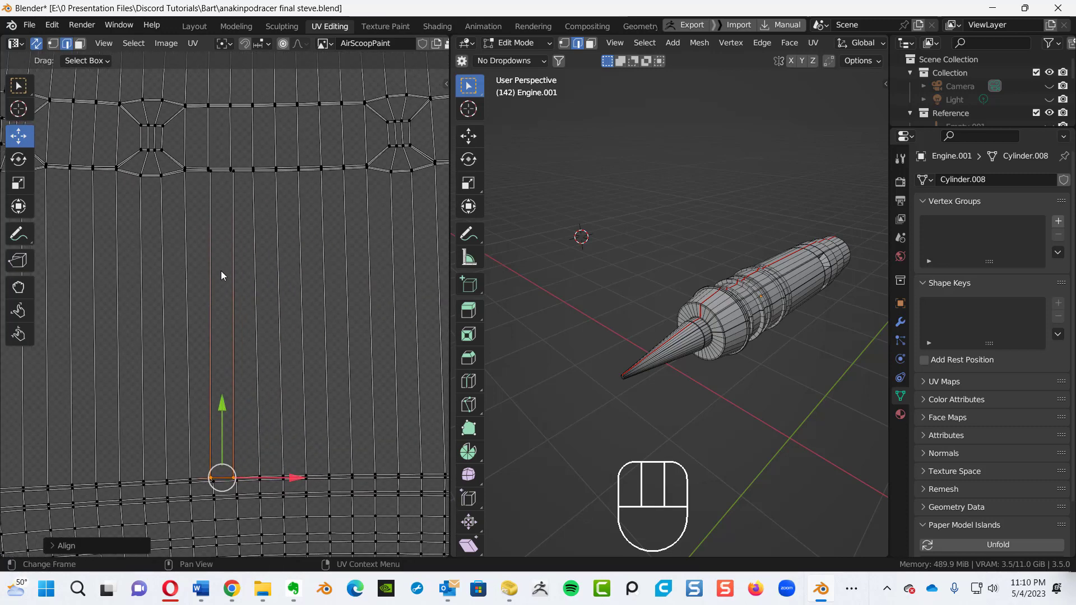
pyautogui.press('3')
pyautogui.click(224, 323)
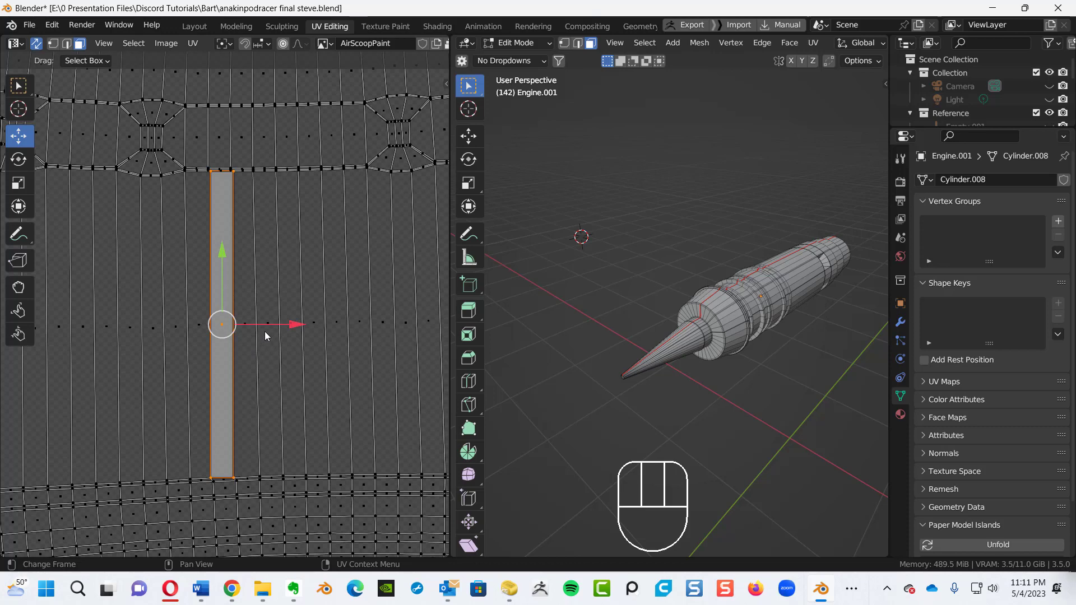
pyautogui.press('alt')
pyautogui.moveTo(264, 311)
pyautogui.keyDown('alt'); pyautogui.mouseDown(button='middle')
pyautogui.moveTo(417, 312)
pyautogui.moveTo(10, 315)
pyautogui.moveTo(382, 309)
pyautogui.moveTo(247, 309)
pyautogui.mouseUp(button='middle'); pyautogui.keyUp('alt')
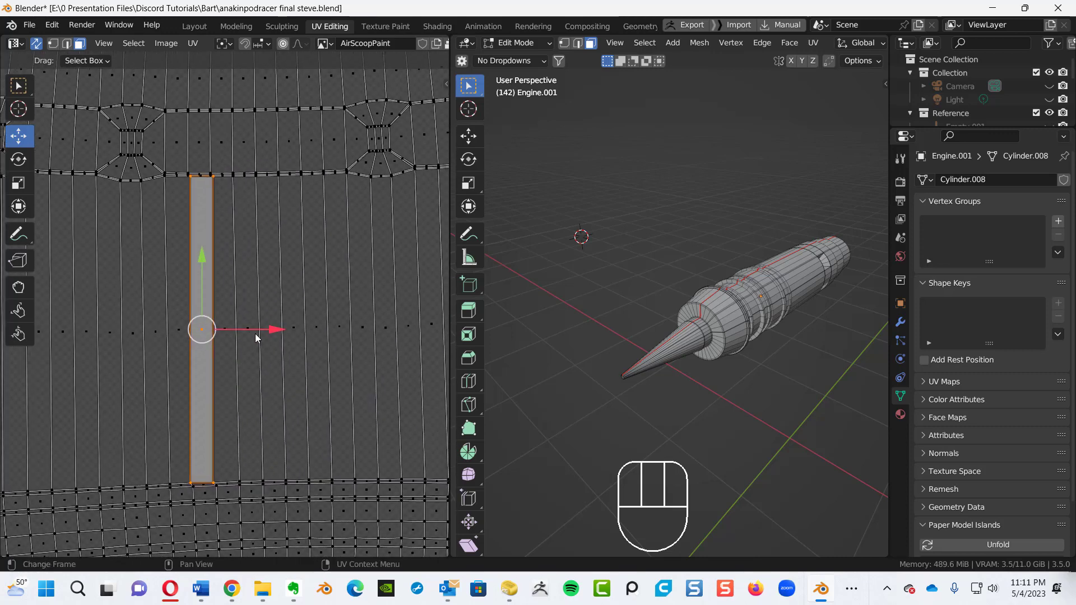
pyautogui.press('a')
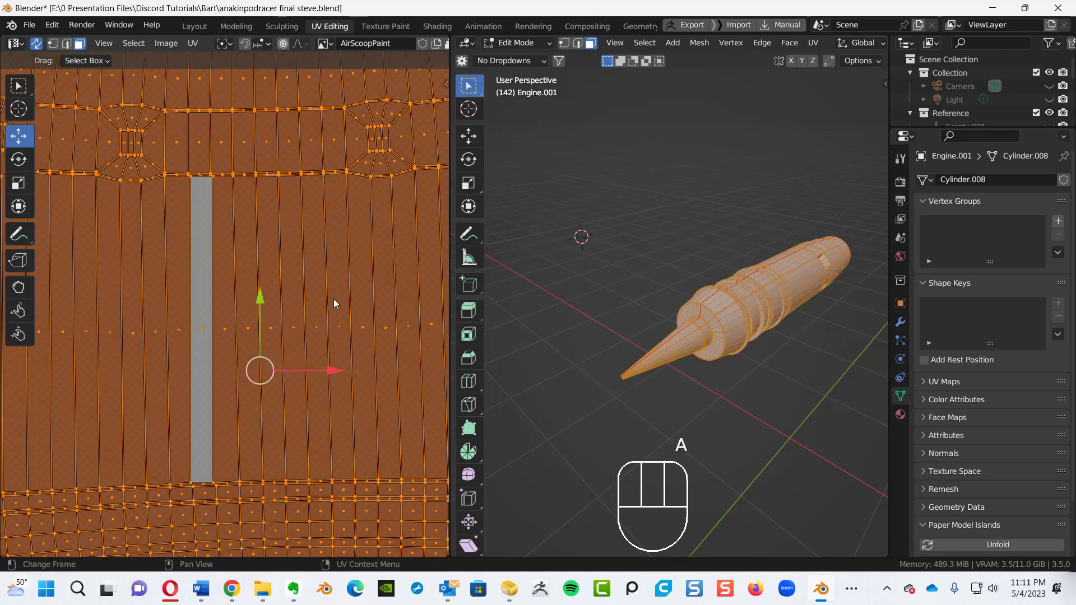
pyautogui.keyDown('ctrl'); pyautogui.moveTo(334, 304); pyautogui.dragTo(319, 386, button='middle'); pyautogui.keyUp('ctrl')
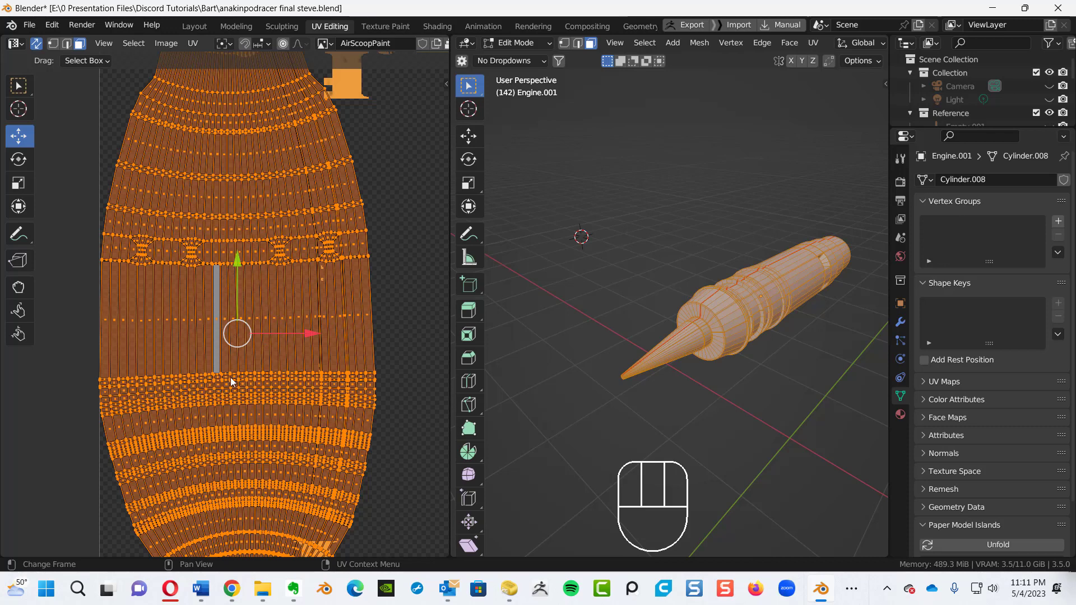
pyautogui.rightClick(280, 180)
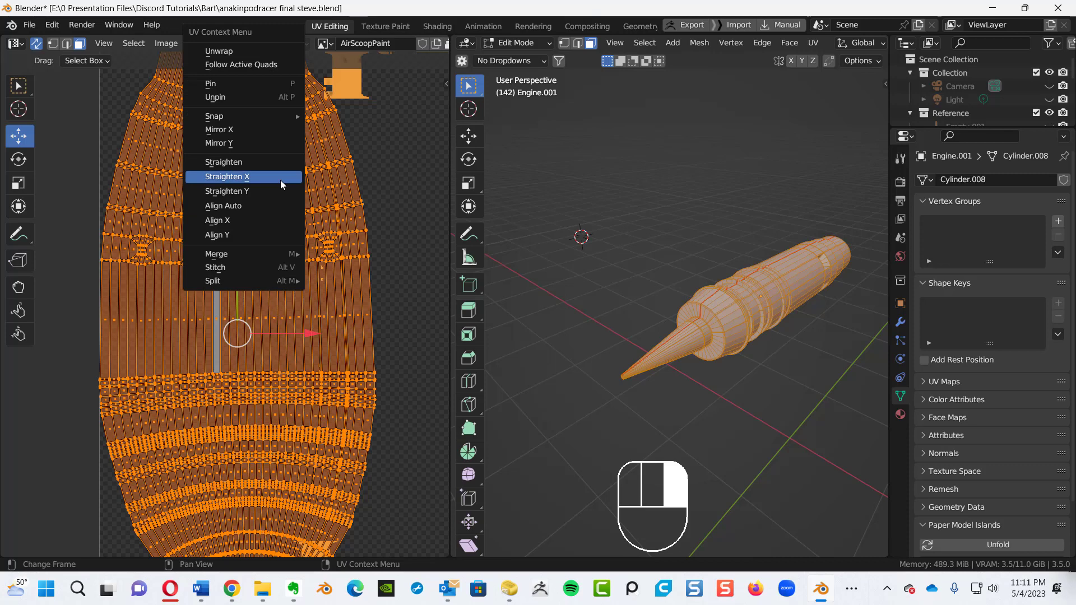
pyautogui.click(260, 65)
pyautogui.scroll(-2, 328, 266)
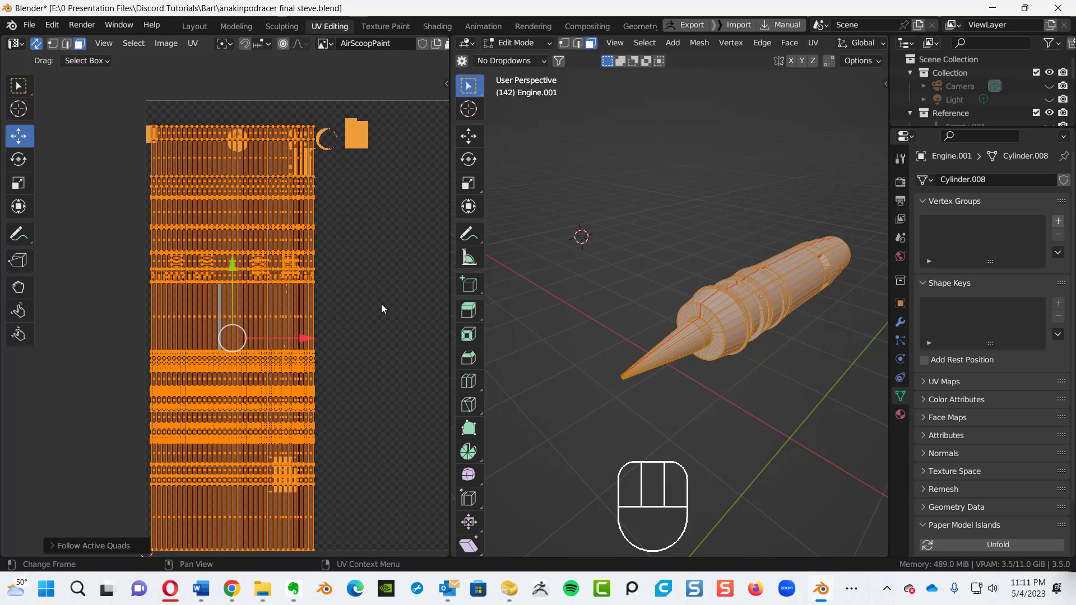
pyautogui.scroll(-2, 381, 304)
pyautogui.scroll(-2, 368, 311)
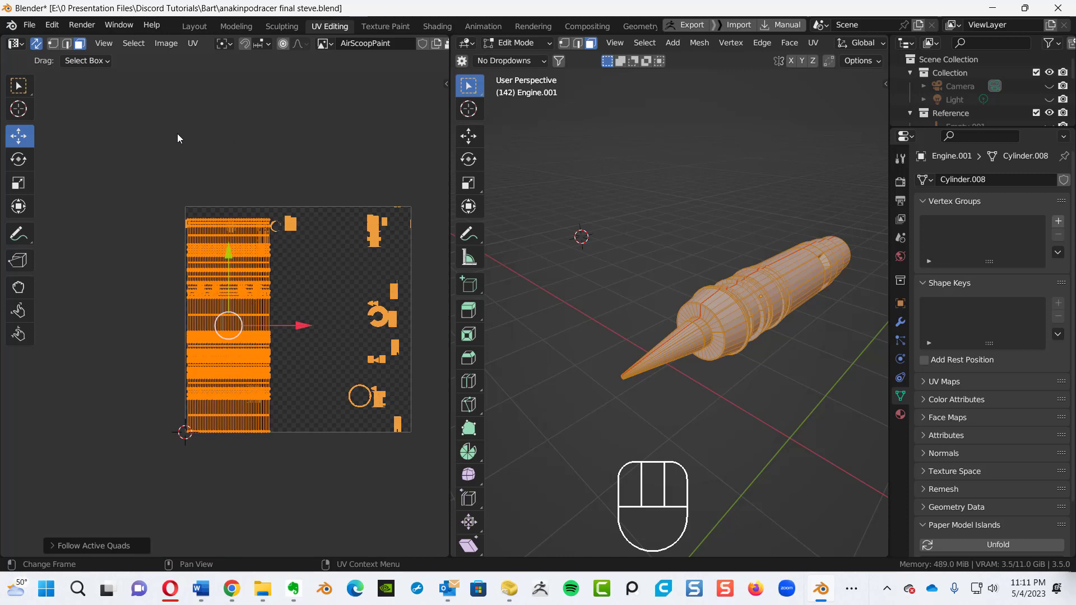
# - Clear the UV selection and save the Blender file
pyautogui.click(240, 167)
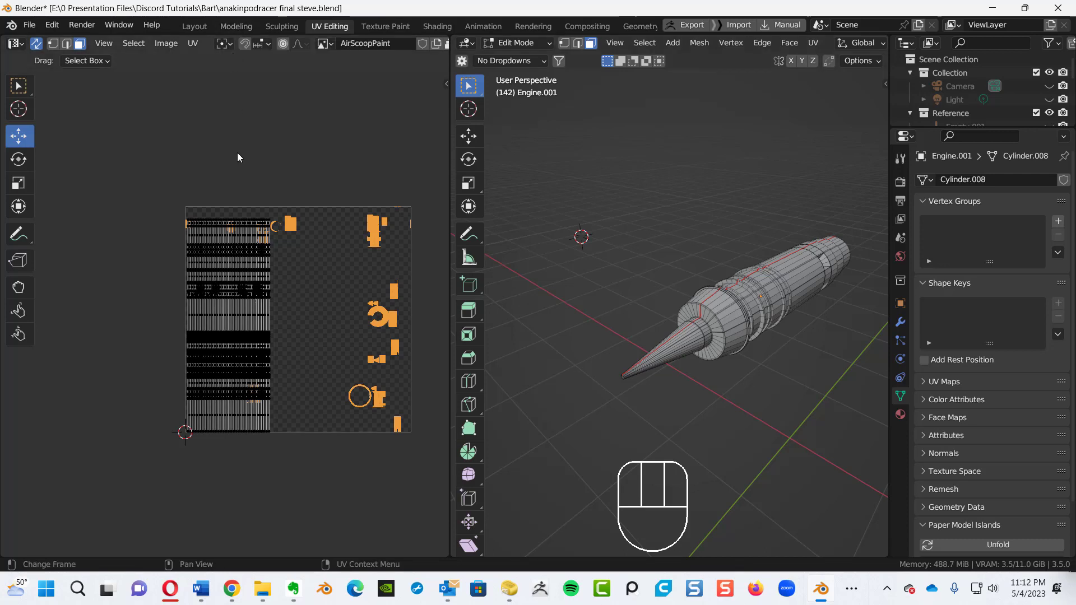
pyautogui.press('ctrl')
pyautogui.hotkey('ctrl', 's')
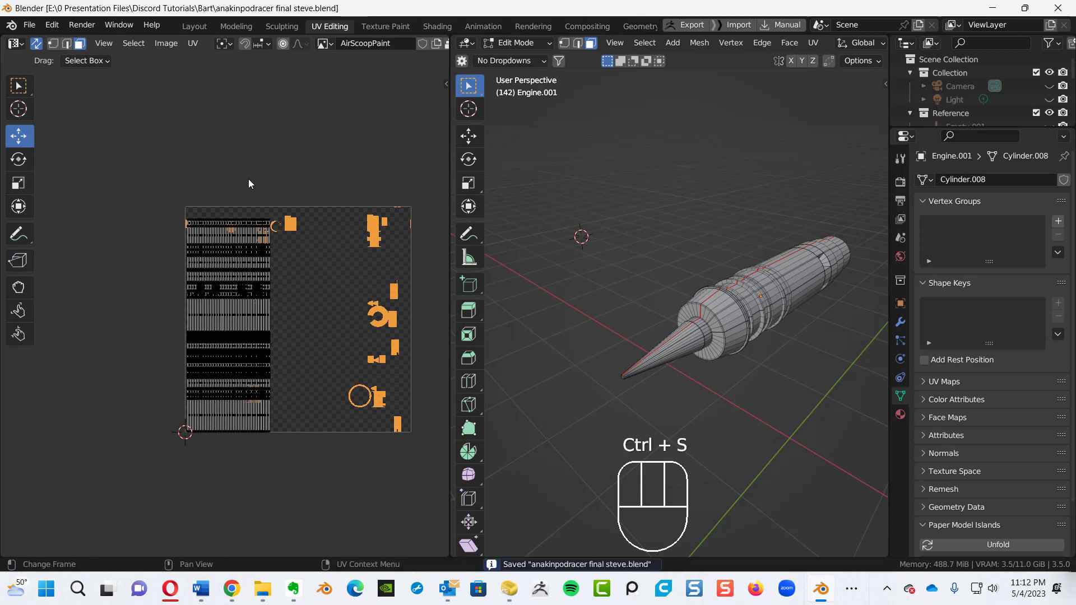
# - Switch to the Modeling workspace and reveal the hidden geometry of the engine mesh
pyautogui.click(236, 26)
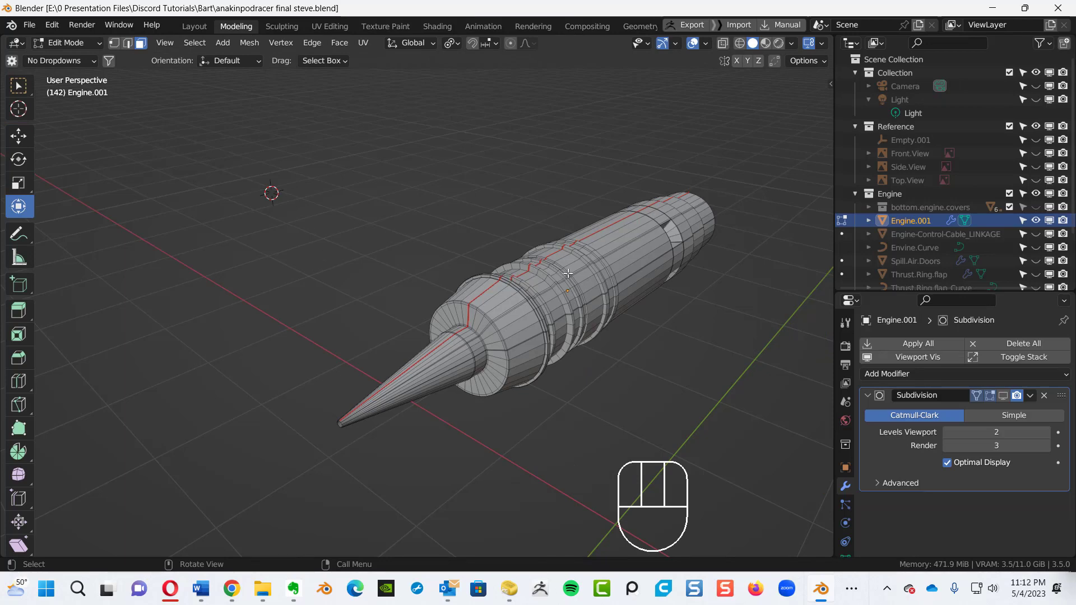
pyautogui.hotkey('alt', 'h')
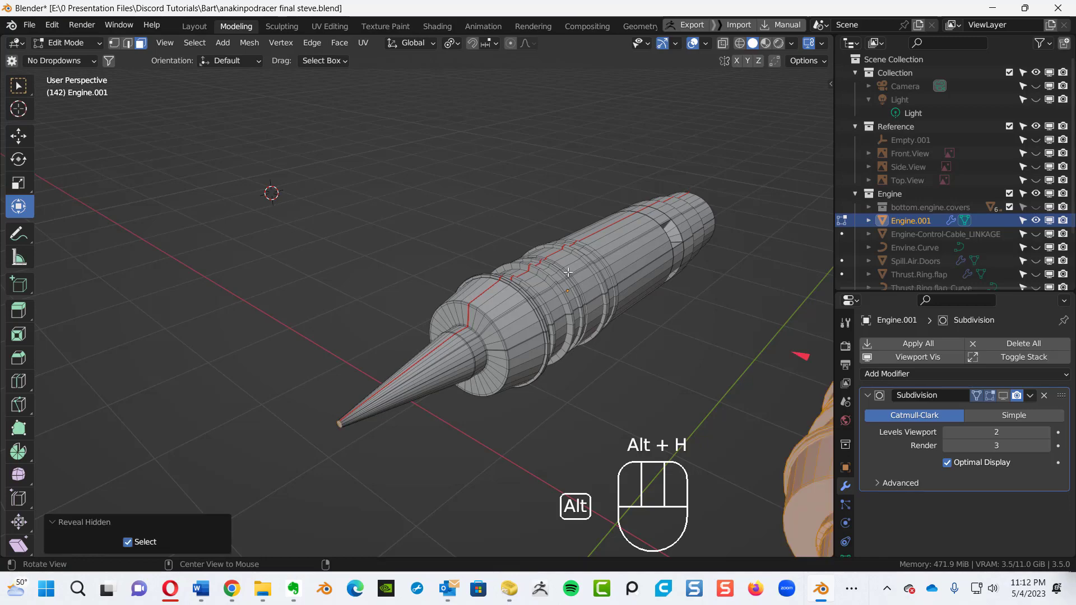
pyautogui.keyDown('alt'); pyautogui.keyDown('shift'); pyautogui.moveTo(640, 331); pyautogui.dragTo(373, 283, button='middle'); pyautogui.keyUp('shift'); pyautogui.keyUp('alt')
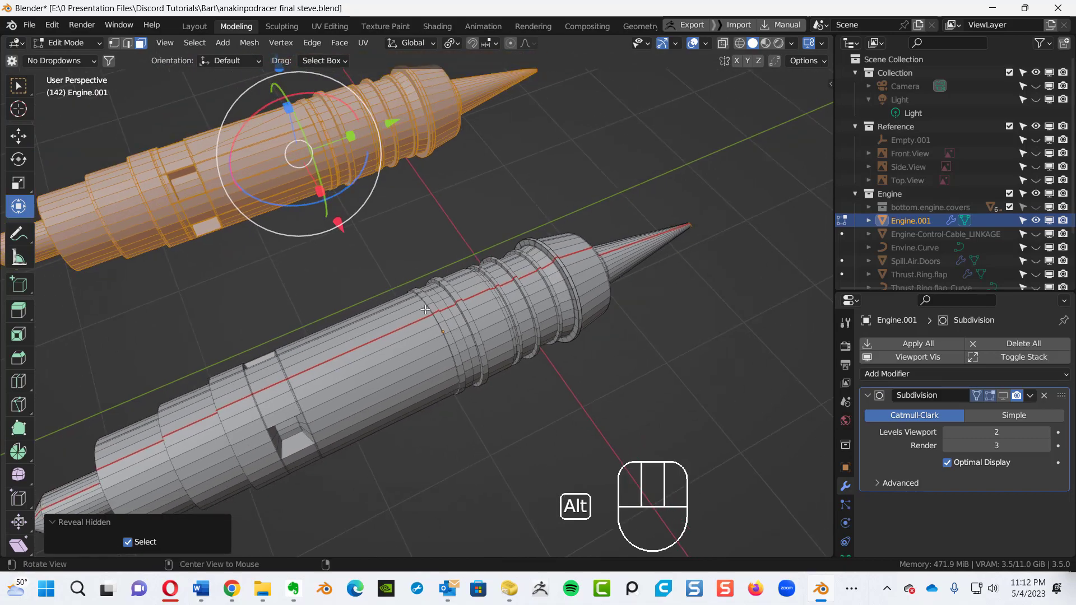
pyautogui.keyDown('alt'); pyautogui.keyDown('shift'); pyautogui.moveTo(305, 255); pyautogui.dragTo(416, 329, button='middle'); pyautogui.keyUp('shift'); pyautogui.keyUp('alt')
pyautogui.keyDown('alt'); pyautogui.moveTo(356, 342); pyautogui.dragTo(564, 362, button='middle'); pyautogui.keyUp('alt')
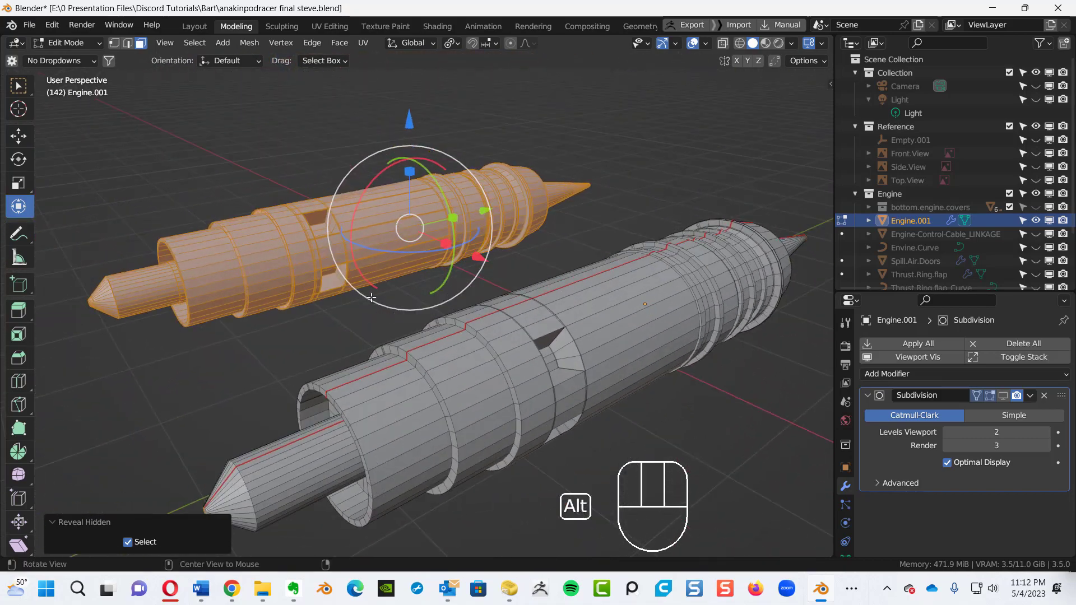
pyautogui.click(671, 427)
pyautogui.click(631, 338)
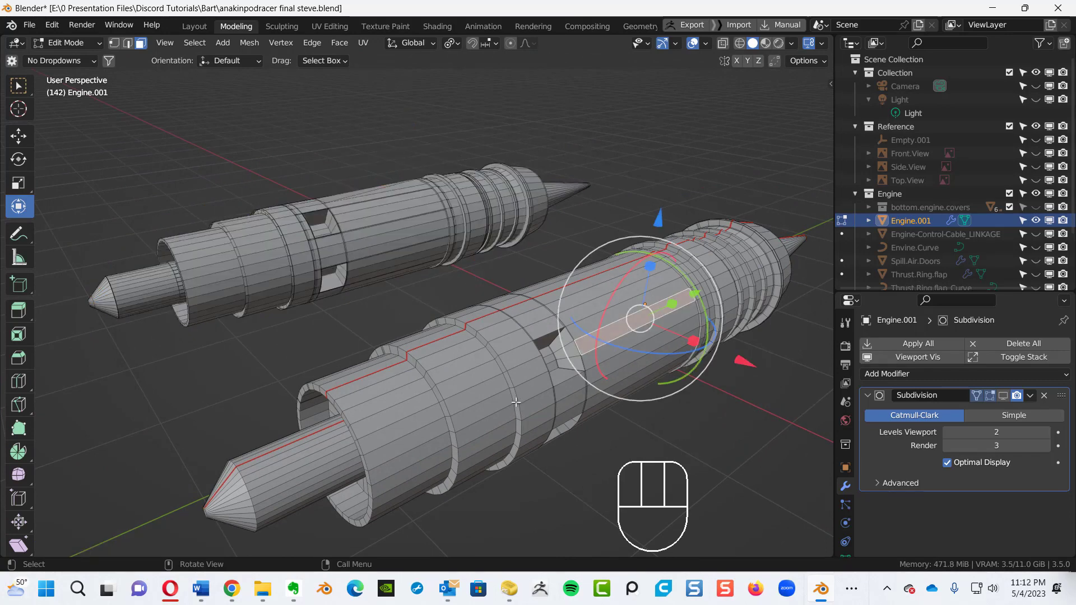
pyautogui.press('a')
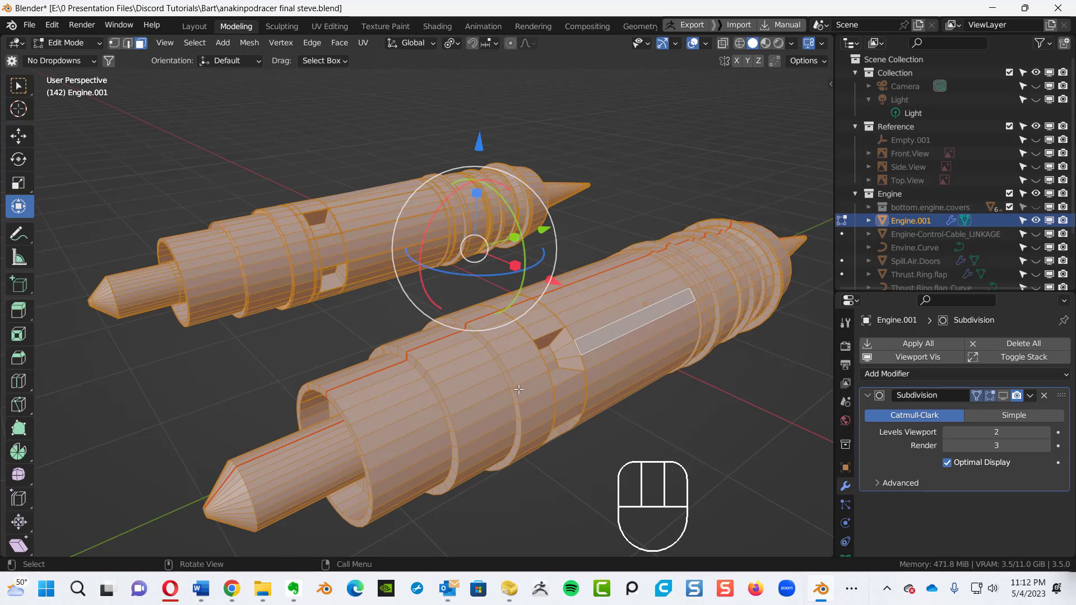
pyautogui.click(698, 420)
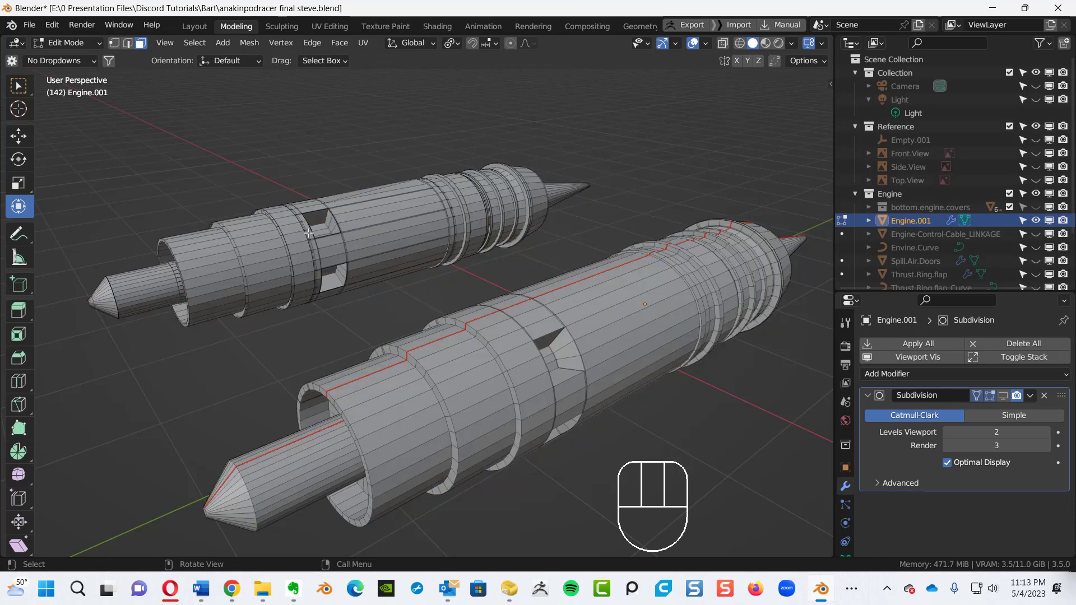
# - Select several linked sections of the rear, unseamed engine one after another, delimited by seam, and clear the selection
pyautogui.press('l')
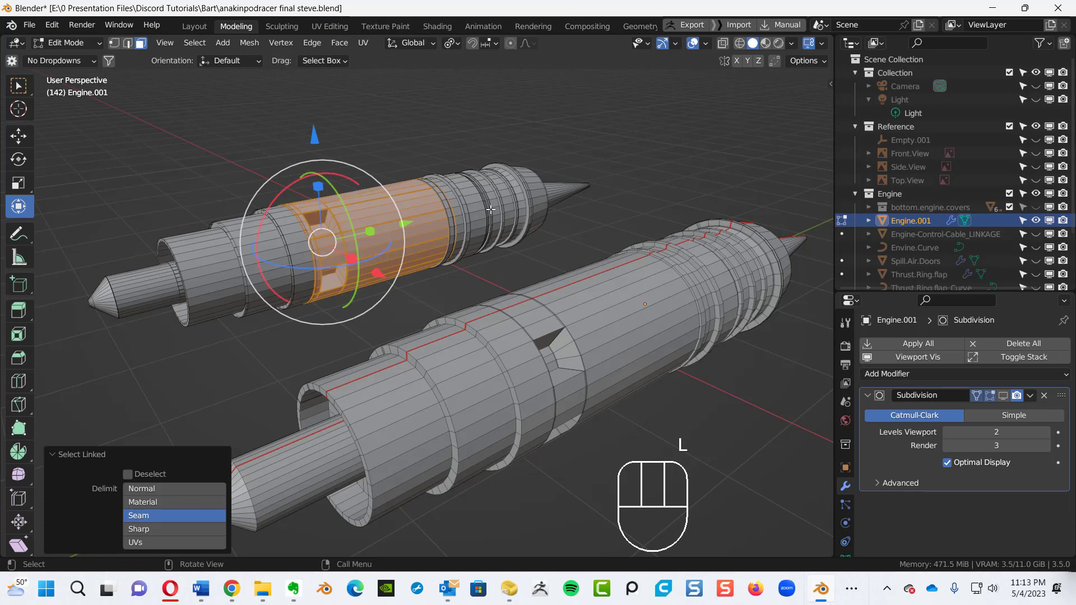
pyautogui.press('l')
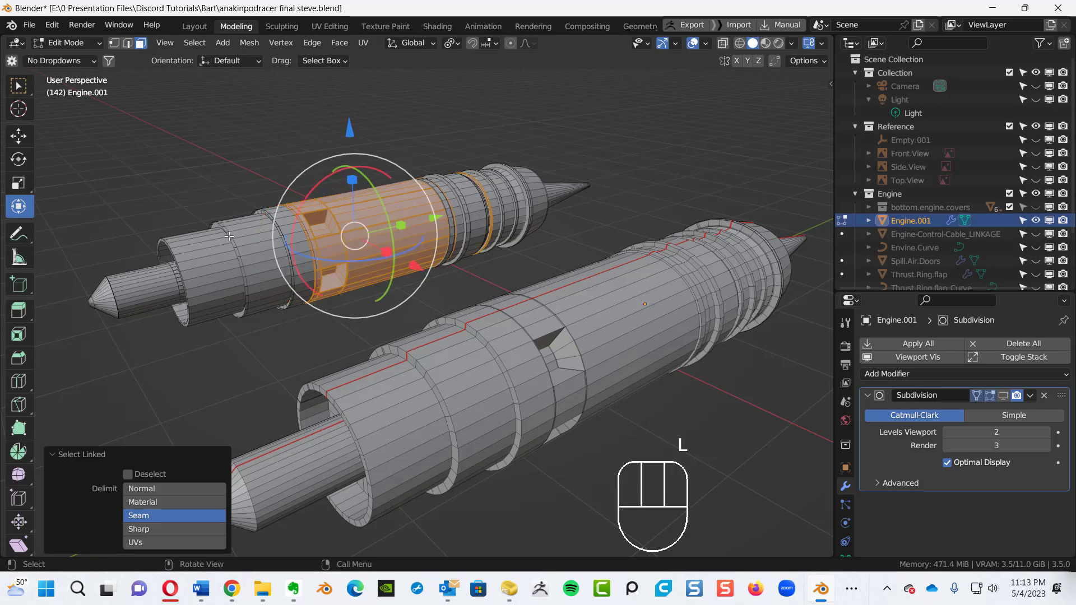
pyautogui.press('l')
pyautogui.press('l')
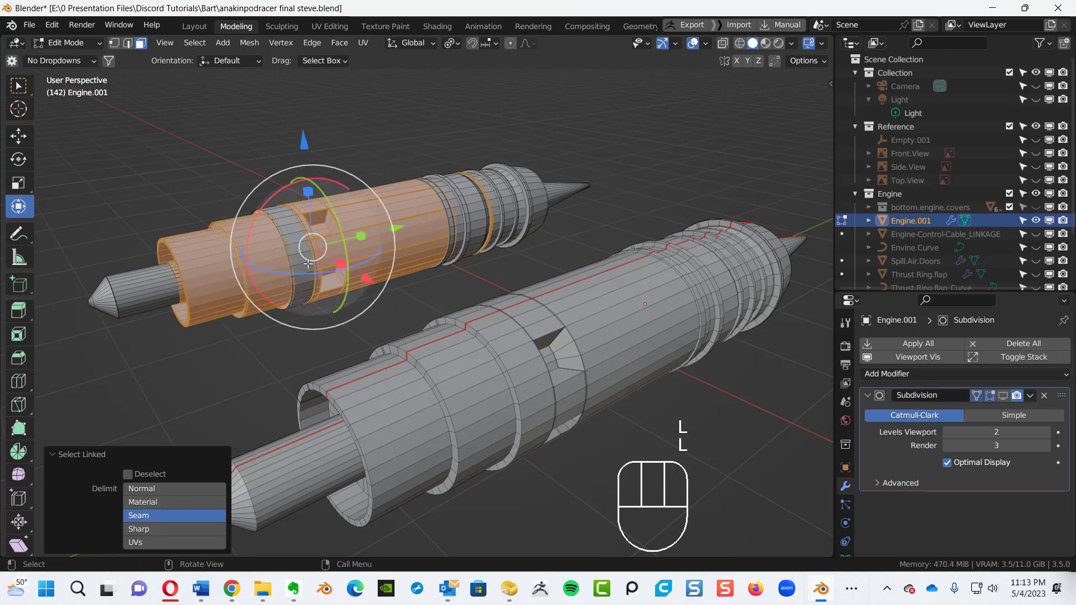
pyautogui.press('l')
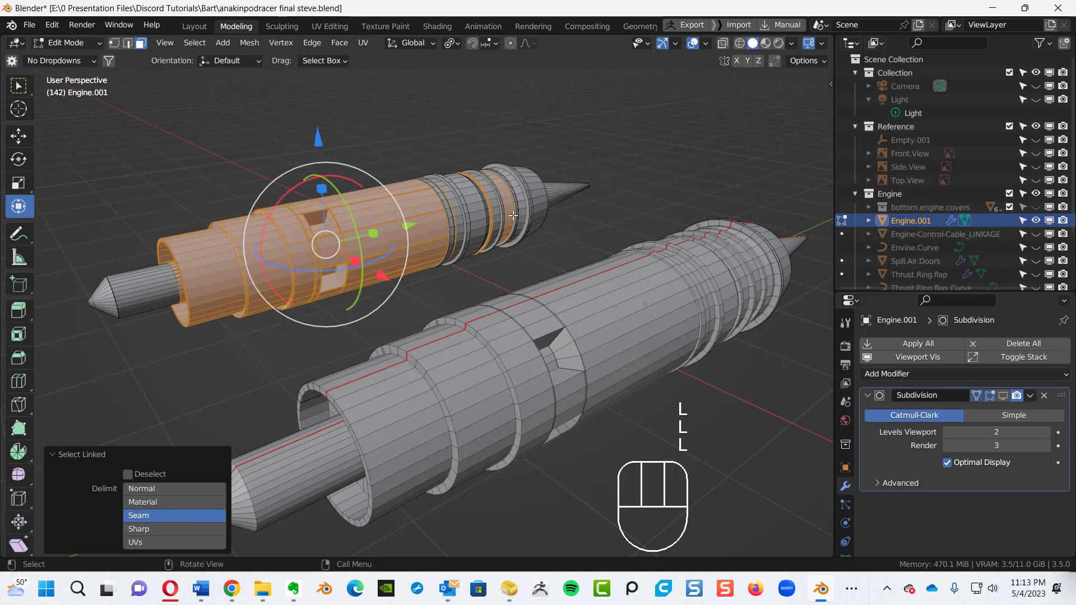
pyautogui.press('l')
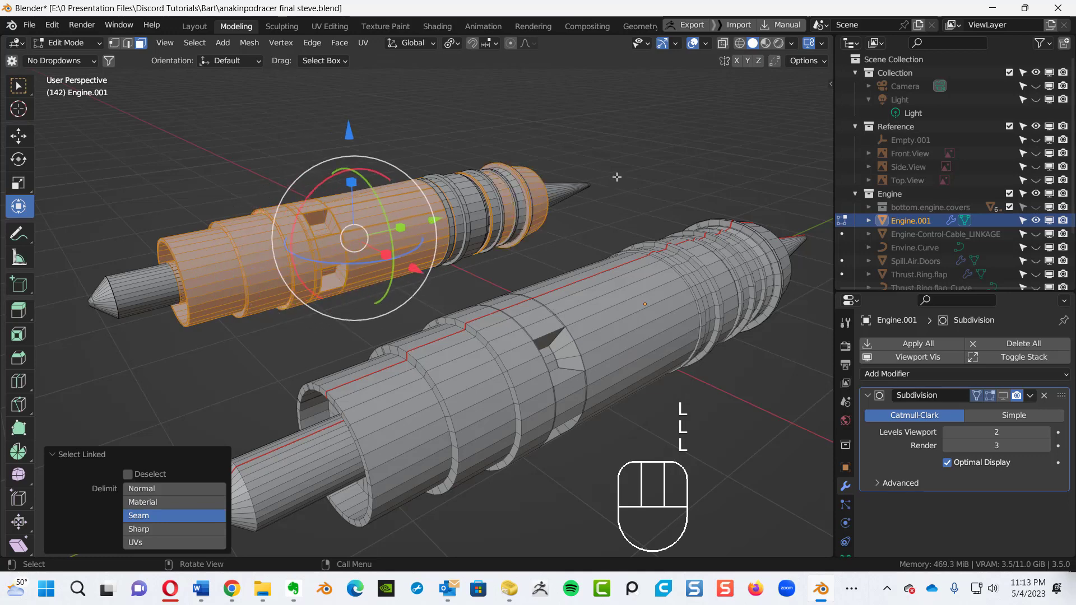
pyautogui.click(618, 178)
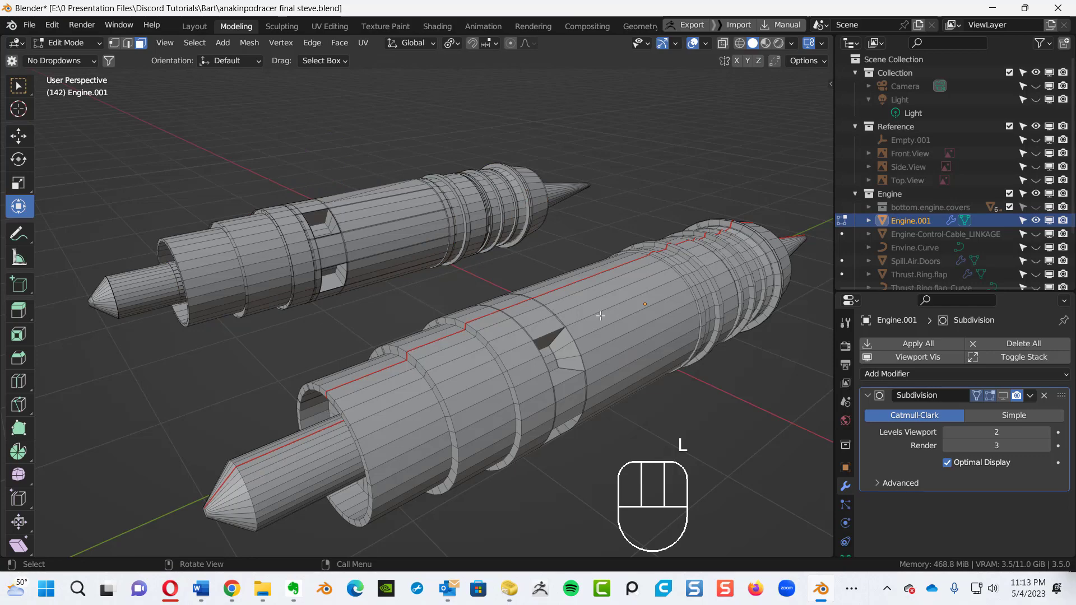
# - Select all linked geometry of the seamed engine and separate the selection into its own object
pyautogui.press('l')
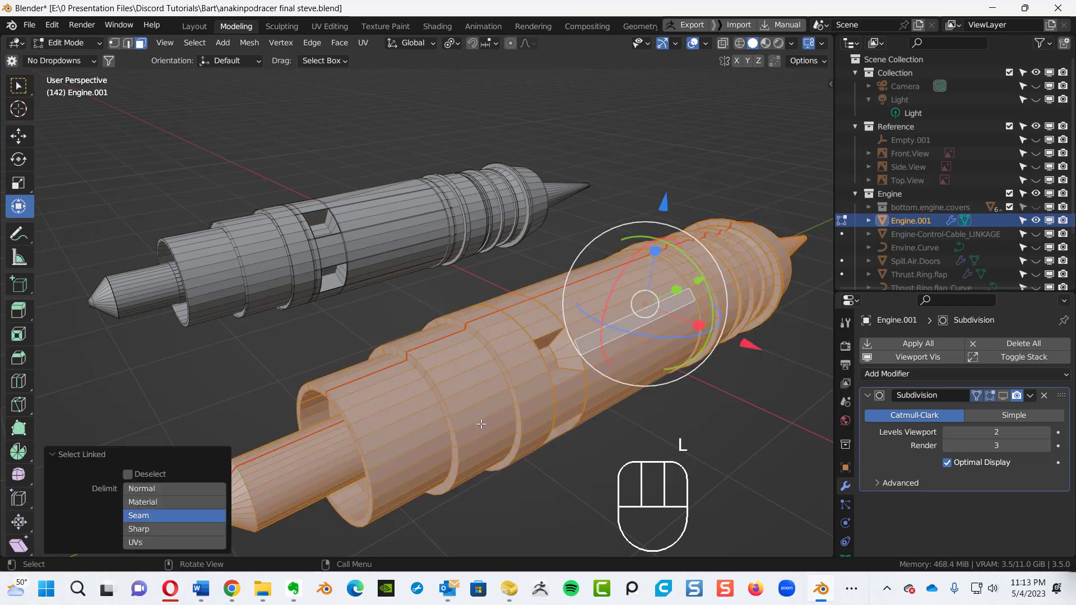
pyautogui.keyDown('alt'); pyautogui.keyDown('shift'); pyautogui.moveTo(473, 441); pyautogui.dragTo(428, 370, button='middle'); pyautogui.keyUp('shift'); pyautogui.keyUp('alt')
pyautogui.keyDown('ctrl'); pyautogui.keyDown('alt'); pyautogui.moveTo(548, 310); pyautogui.dragTo(513, 267, button='middle'); pyautogui.keyUp('alt'); pyautogui.keyUp('ctrl')
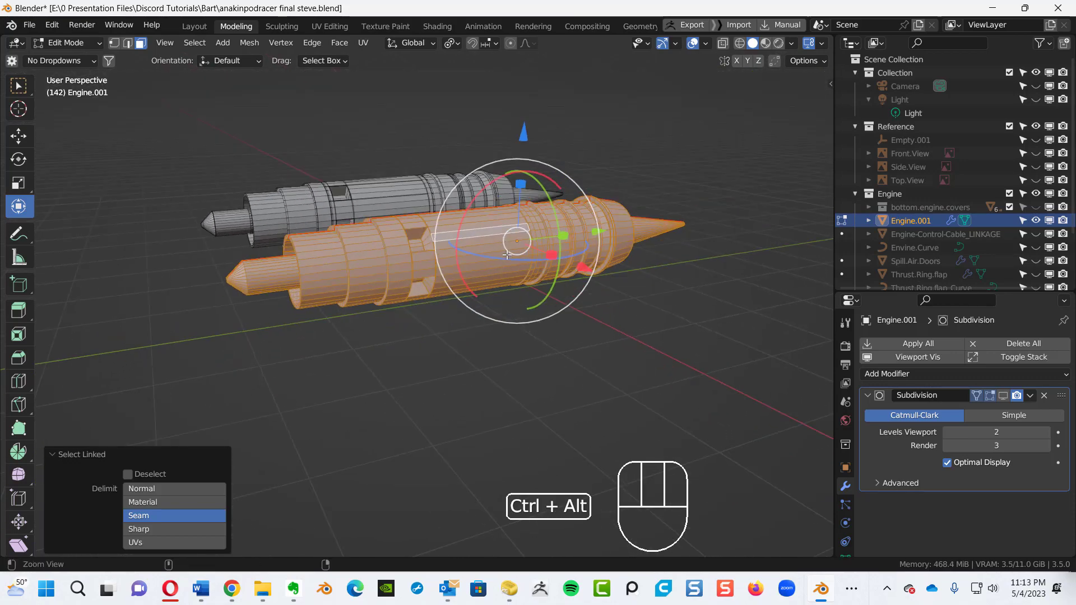
pyautogui.moveTo(467, 218)
pyautogui.keyDown('ctrl'); pyautogui.keyDown('alt'); pyautogui.mouseDown(button='middle')
pyautogui.moveTo(461, 175)
pyautogui.moveTo(460, 205)
pyautogui.moveTo(493, 236)
pyautogui.moveTo(535, 249)
pyautogui.moveTo(522, 275)
pyautogui.moveTo(449, 220)
pyautogui.mouseUp(button='middle'); pyautogui.keyUp('alt'); pyautogui.keyUp('ctrl')
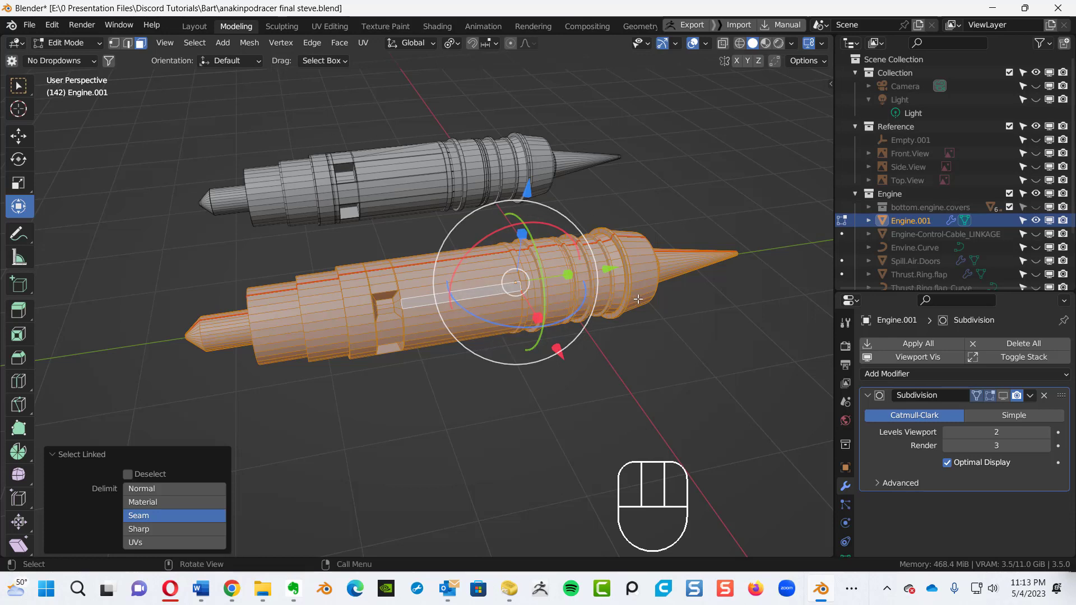
pyautogui.press('p')
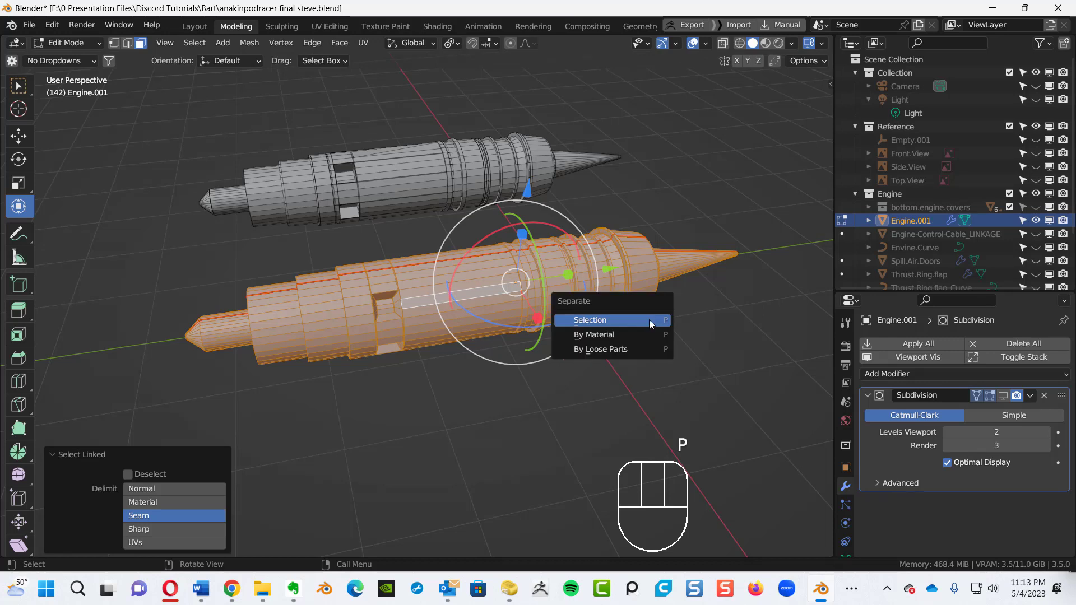
pyautogui.click(610, 323)
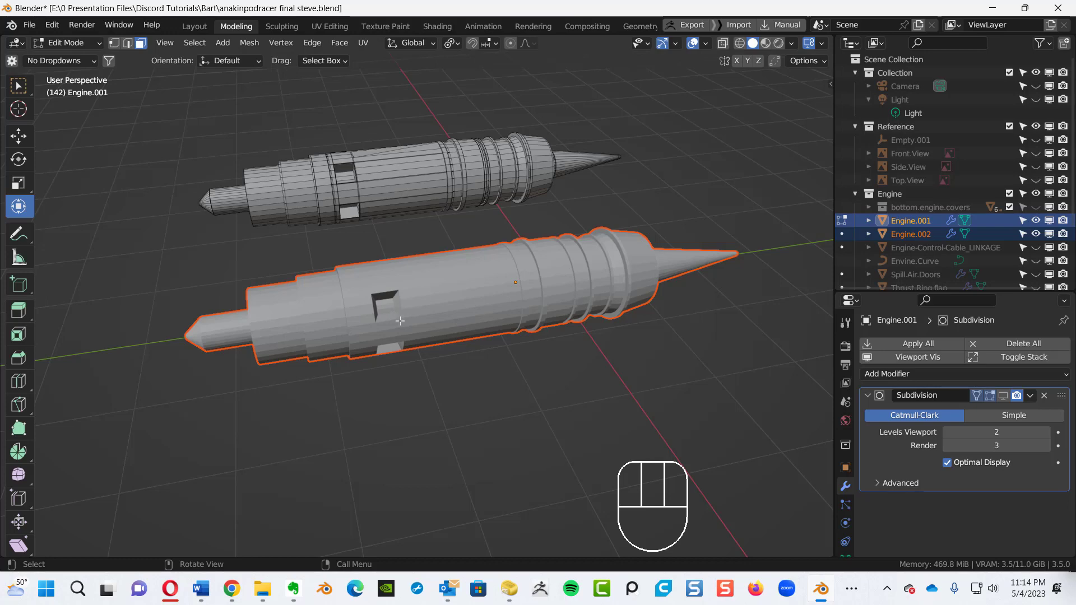
# - Return to Object Mode, select each engine in turn, and leave only the separated seamed engine selected
pyautogui.press('Tab')
pyautogui.click(269, 318)
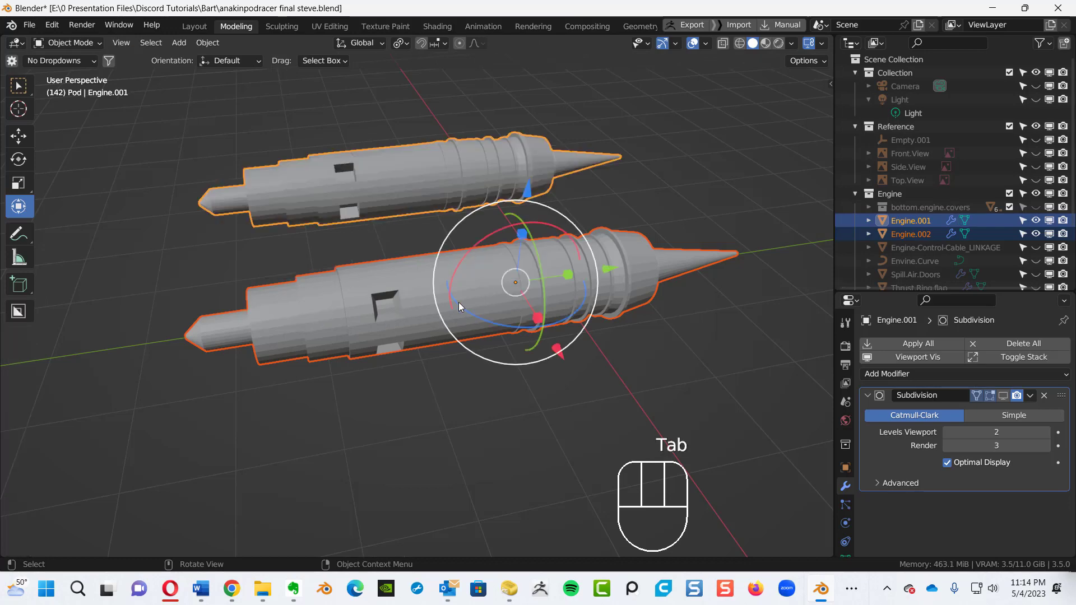
pyautogui.click(486, 290)
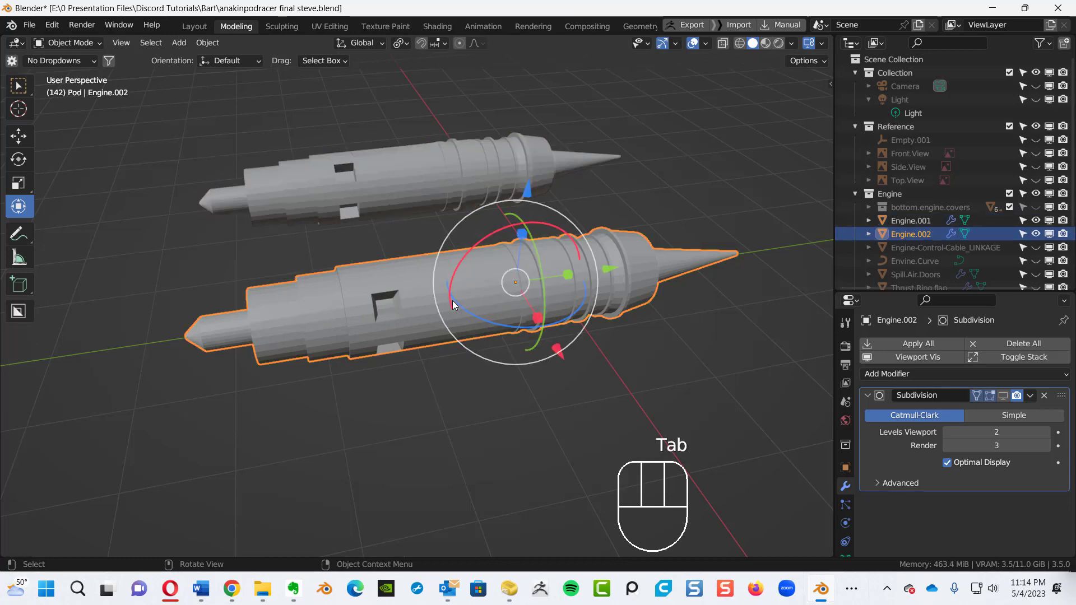
pyautogui.click(925, 222)
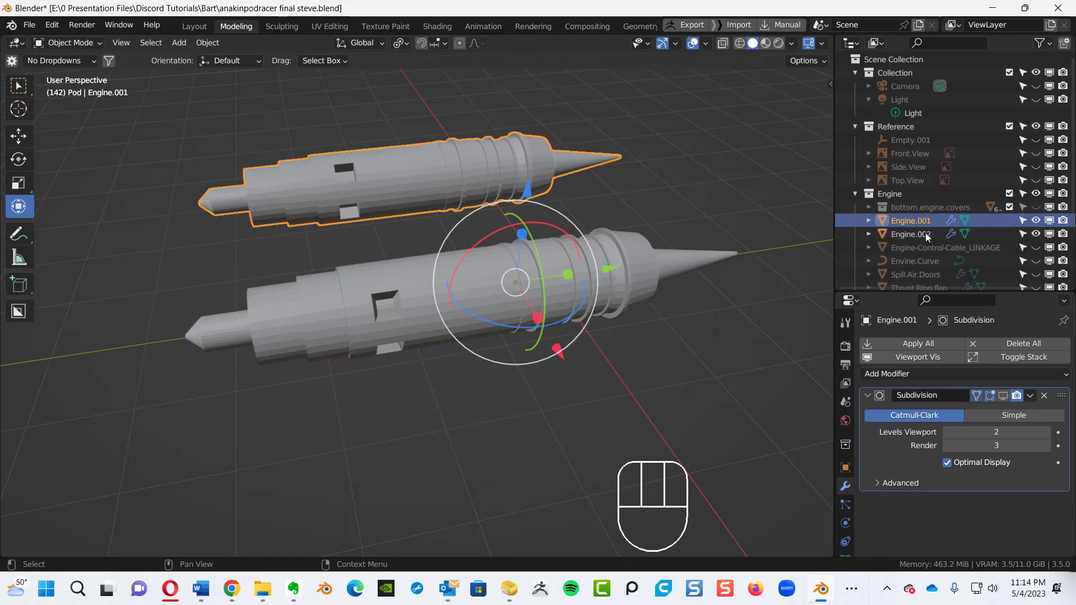
pyautogui.click(926, 235)
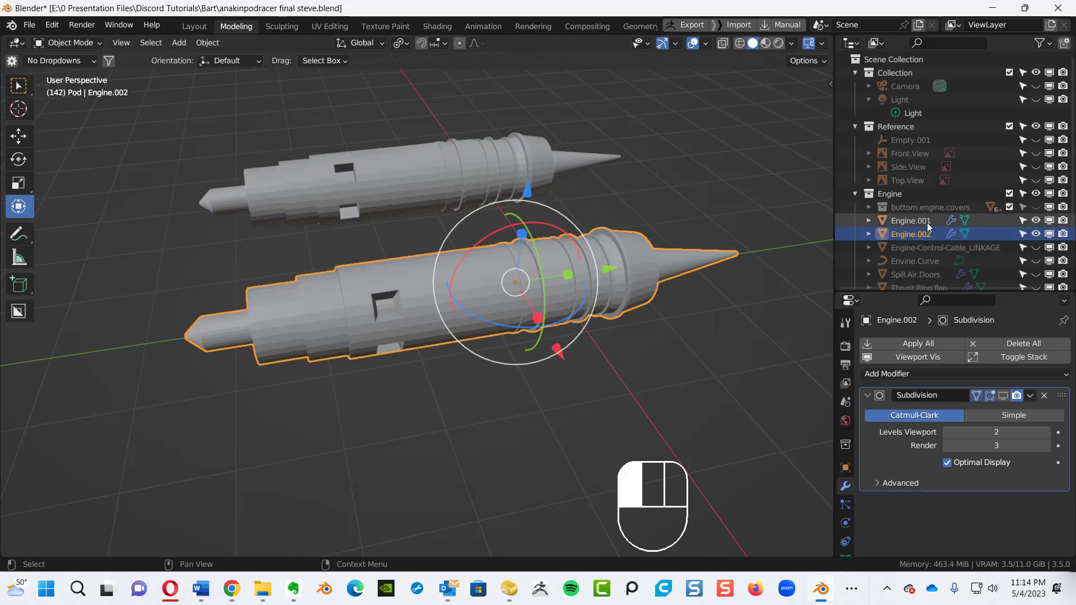
pyautogui.click(925, 221)
pyautogui.click(927, 236)
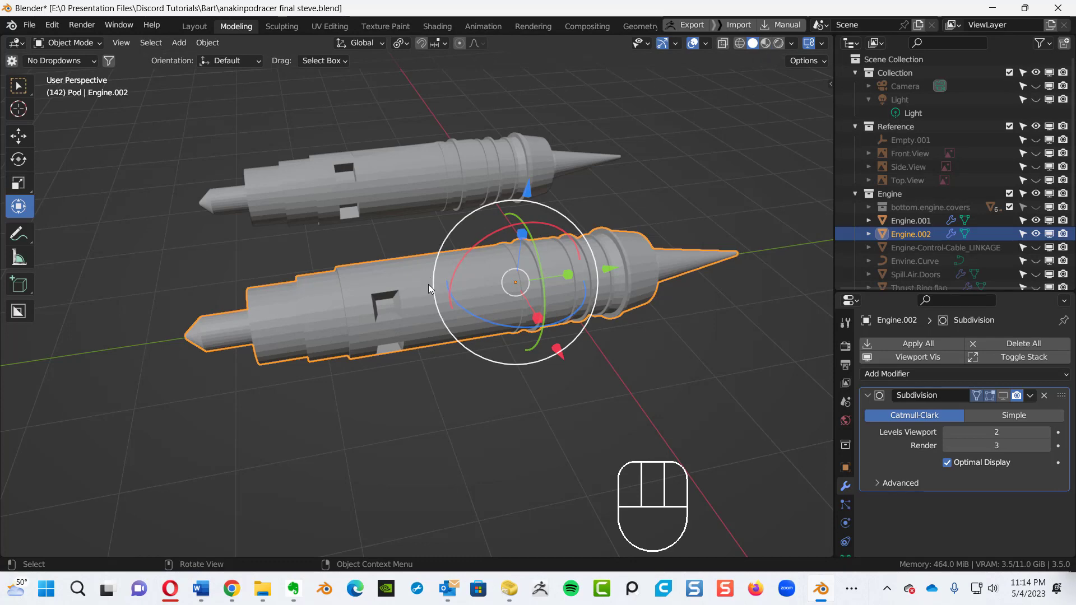
# - Switch the viewport to Material Preview and examine the texture on the separated engine beside the original one
pyautogui.press('z')
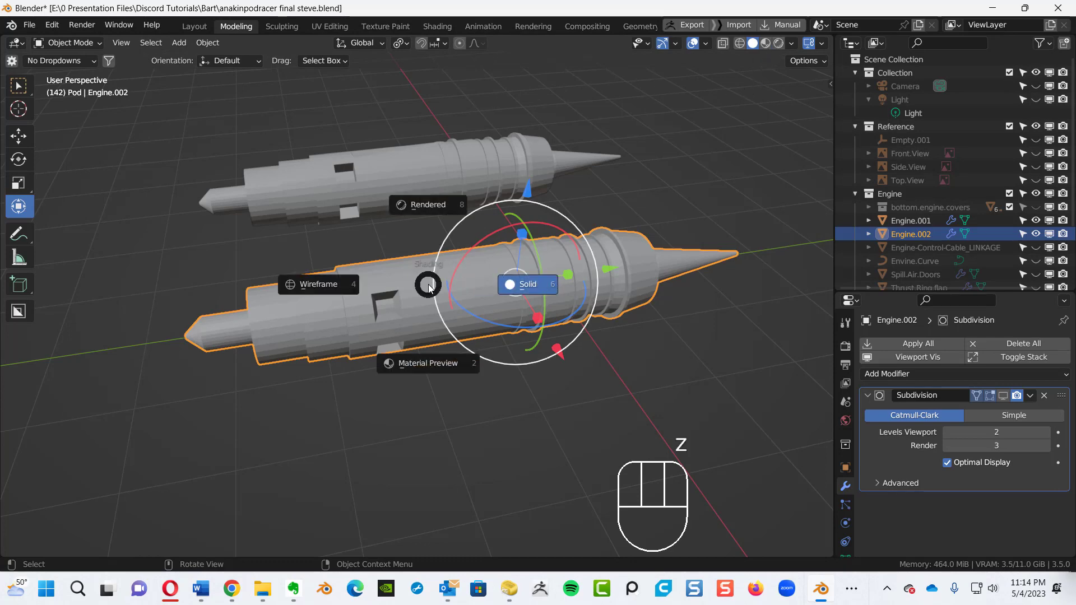
pyautogui.click(424, 366)
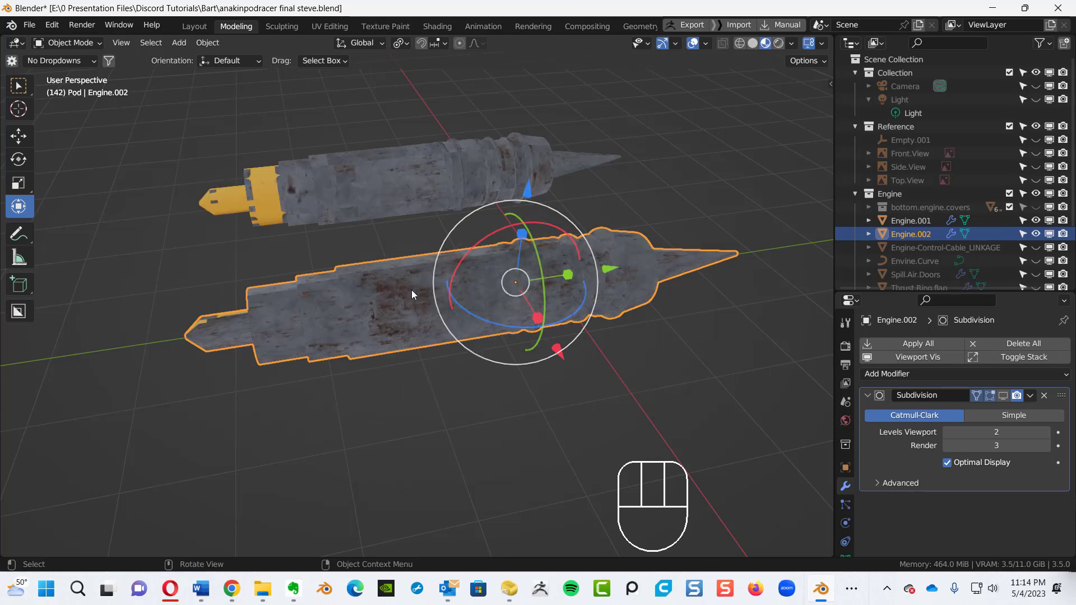
pyautogui.keyDown('ctrl'); pyautogui.keyDown('alt'); pyautogui.moveTo(441, 344); pyautogui.dragTo(439, 278, button='middle'); pyautogui.keyUp('alt'); pyautogui.keyUp('ctrl')
pyautogui.keyDown('alt'); pyautogui.moveTo(403, 274); pyautogui.dragTo(502, 451, button='middle'); pyautogui.keyUp('alt')
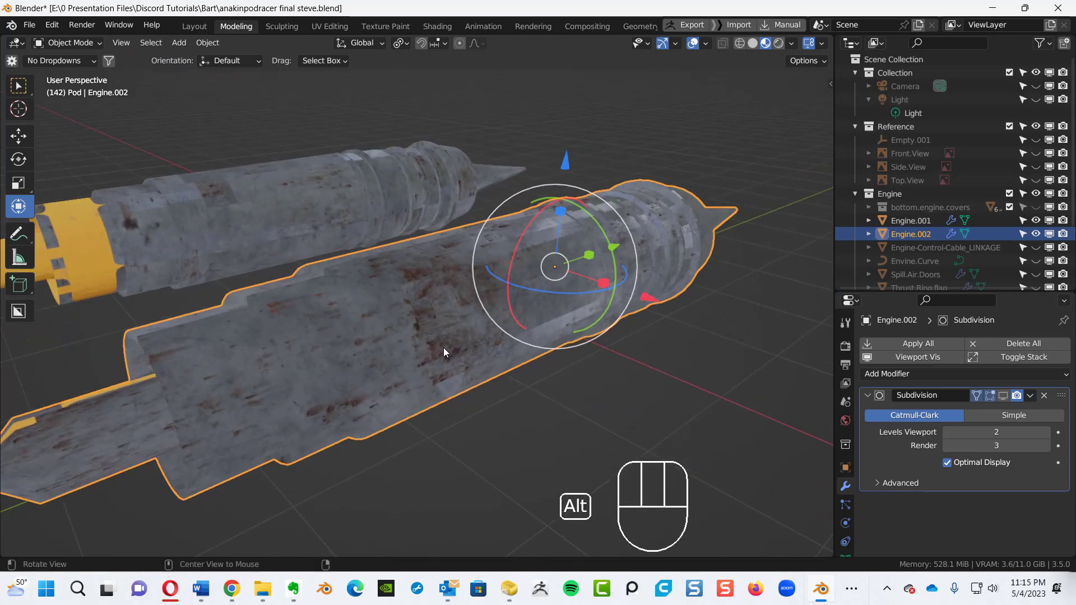
# - Switch to the UV Editing workspace and enter Edit Mode on the separated engine
pyautogui.click(344, 28)
pyautogui.keyDown('ctrl'); pyautogui.moveTo(590, 264); pyautogui.dragTo(652, 342, button='middle'); pyautogui.keyUp('ctrl')
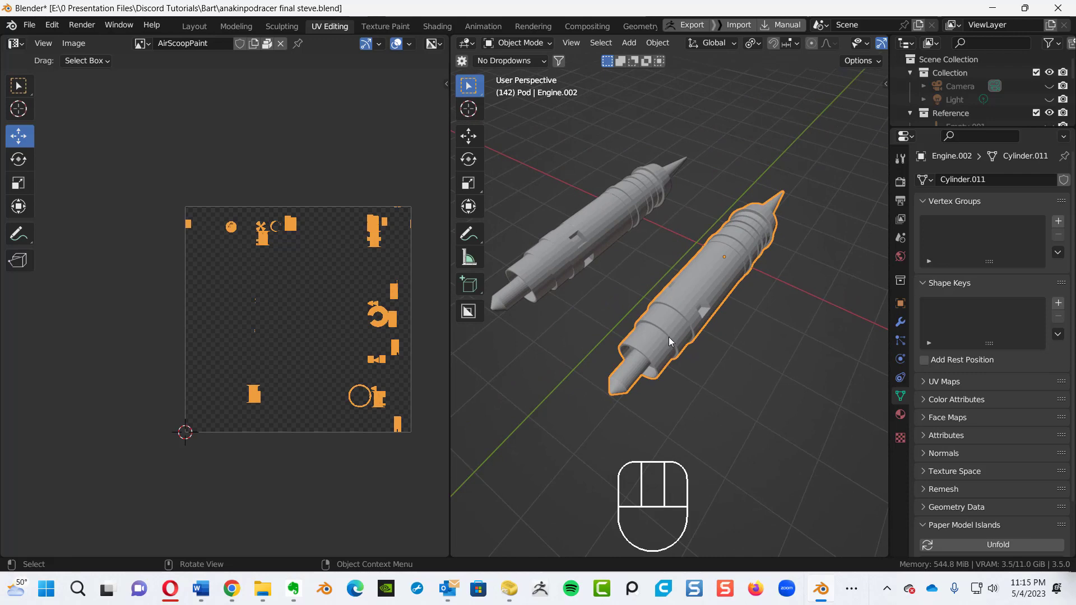
pyautogui.press('Tab')
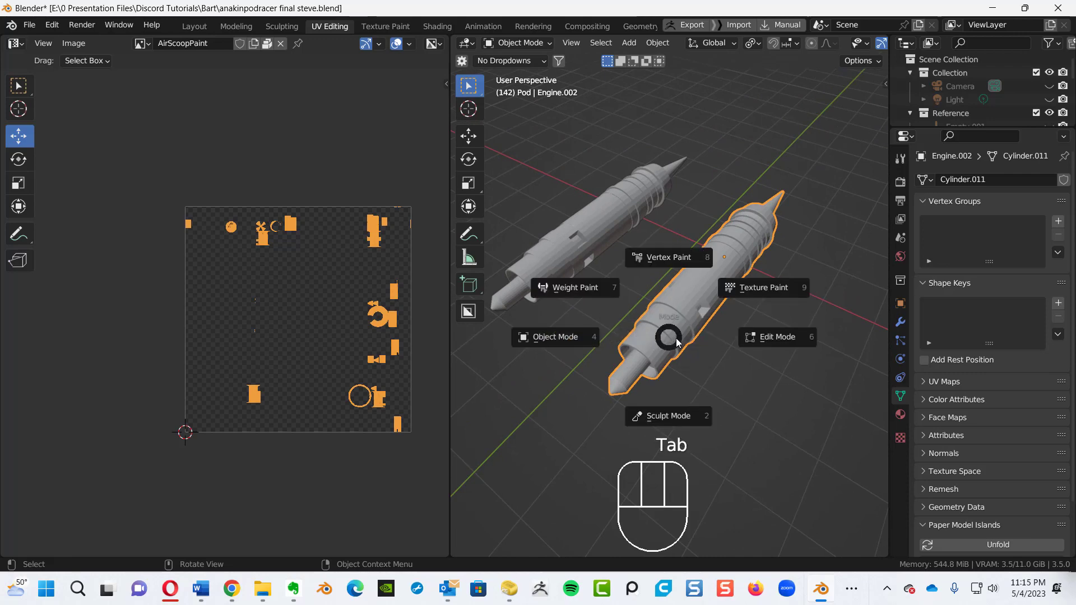
pyautogui.click(772, 340)
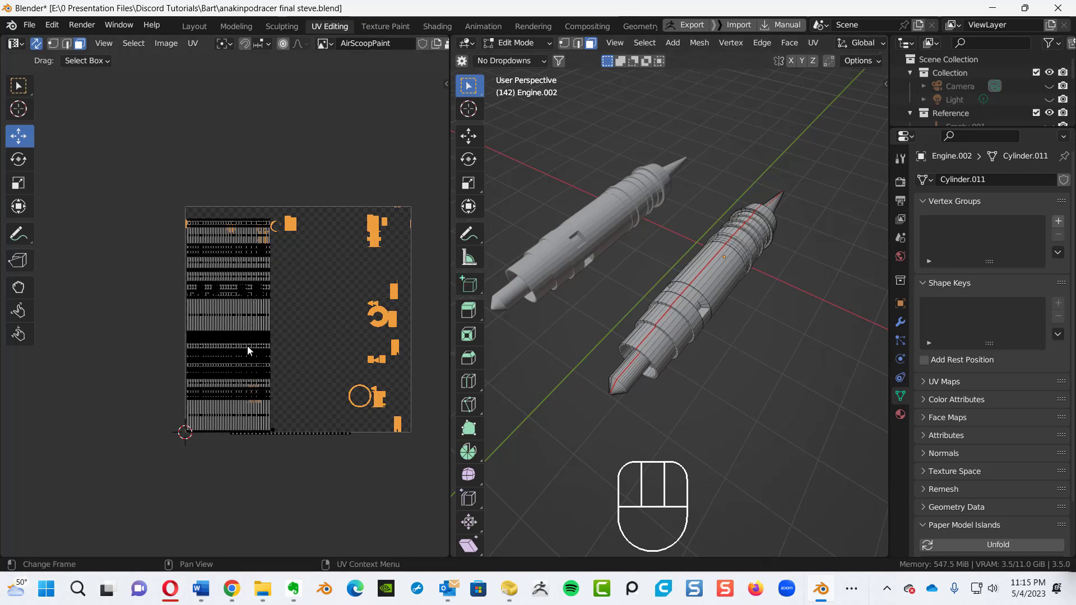
# - Select all the engine's UVs, pack the islands with Pack Islands, and move them to the middle of the UV square
pyautogui.press('a')
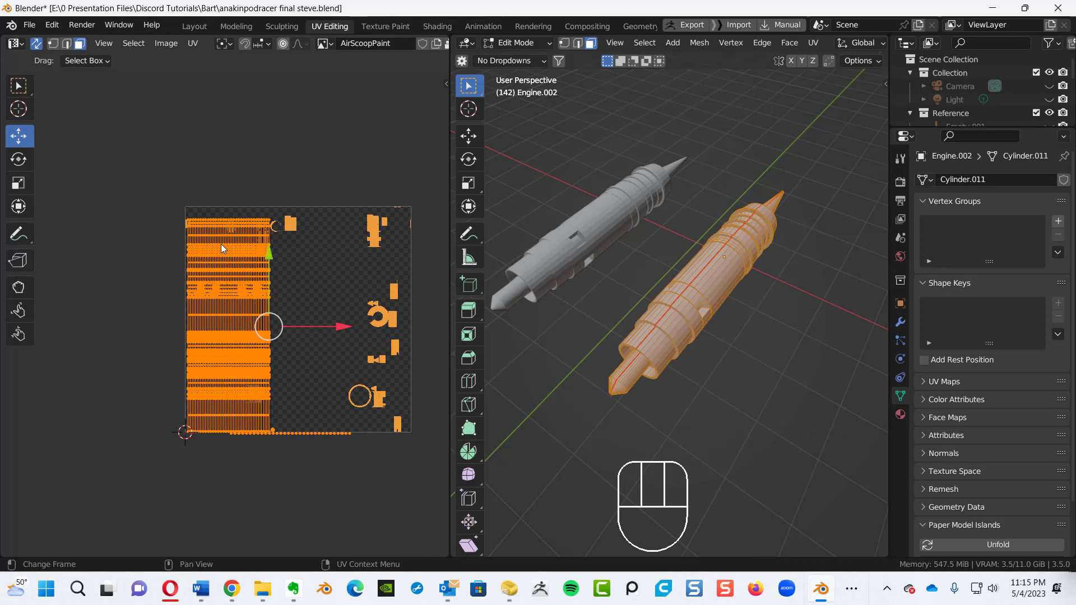
pyautogui.click(193, 43)
pyautogui.moveTo(191, 55)
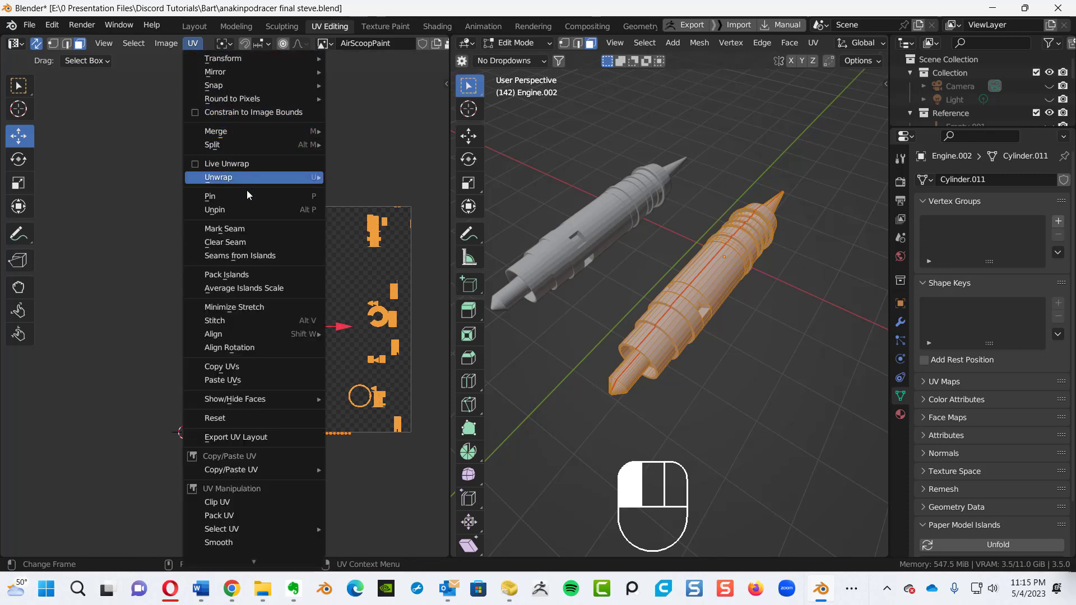
pyautogui.click(251, 275)
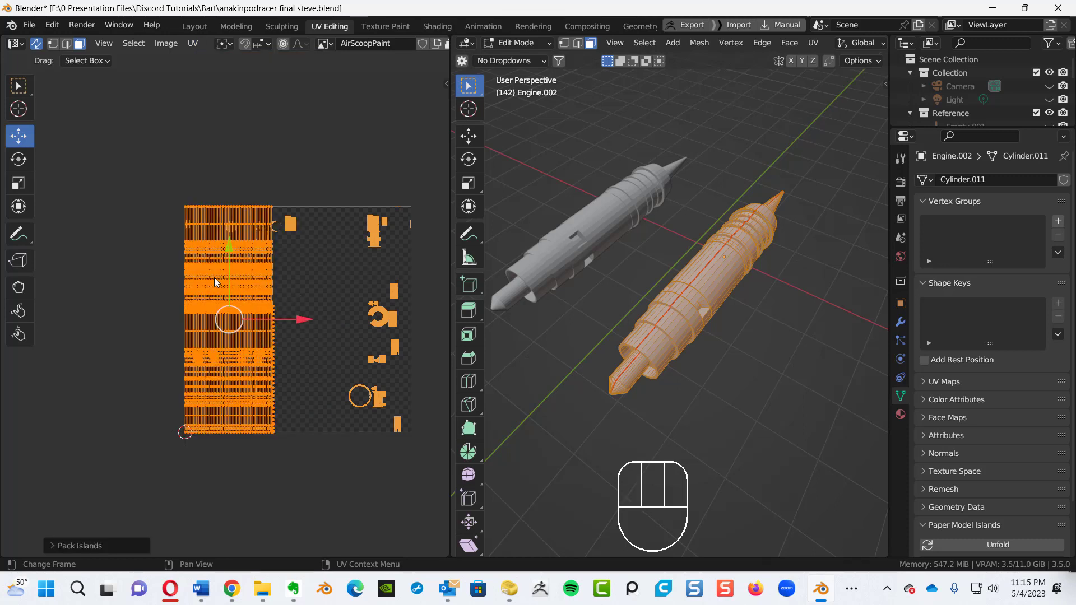
pyautogui.moveTo(225, 312); pyautogui.dragTo(301, 318)
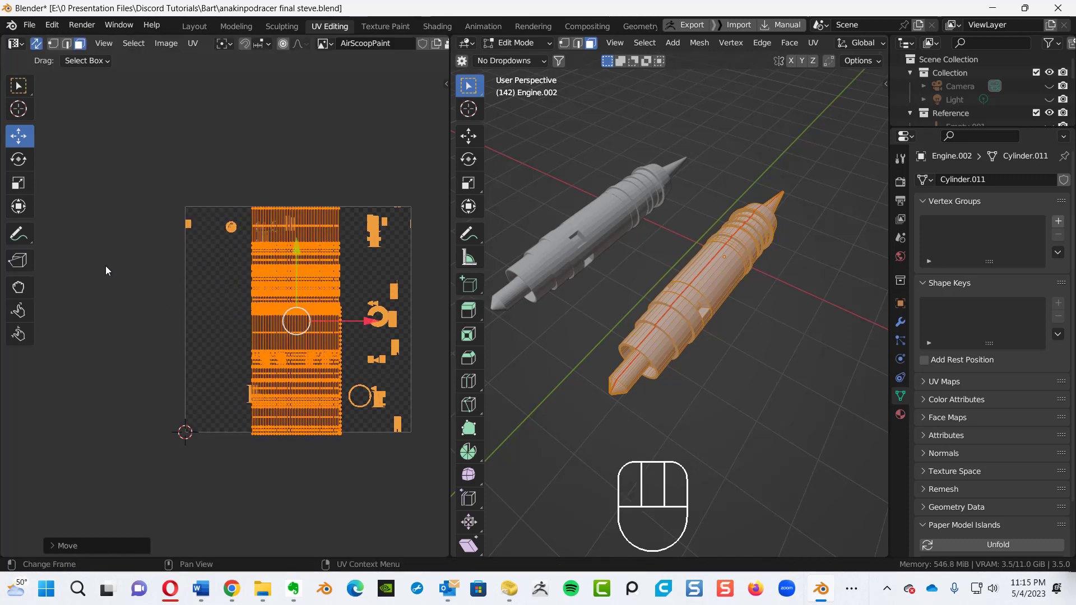
# - Scale the engine's selected UVs horizontally to fill the UV square's width and nudge them slightly along the horizontal axis
pyautogui.click(18, 183)
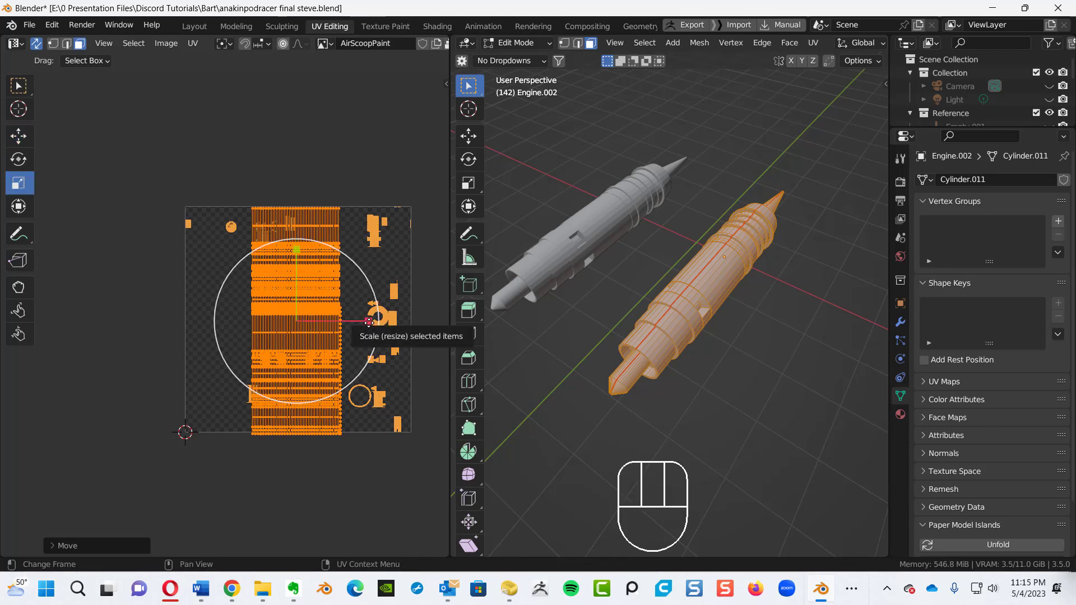
pyautogui.moveTo(368, 322); pyautogui.dragTo(30, 328)
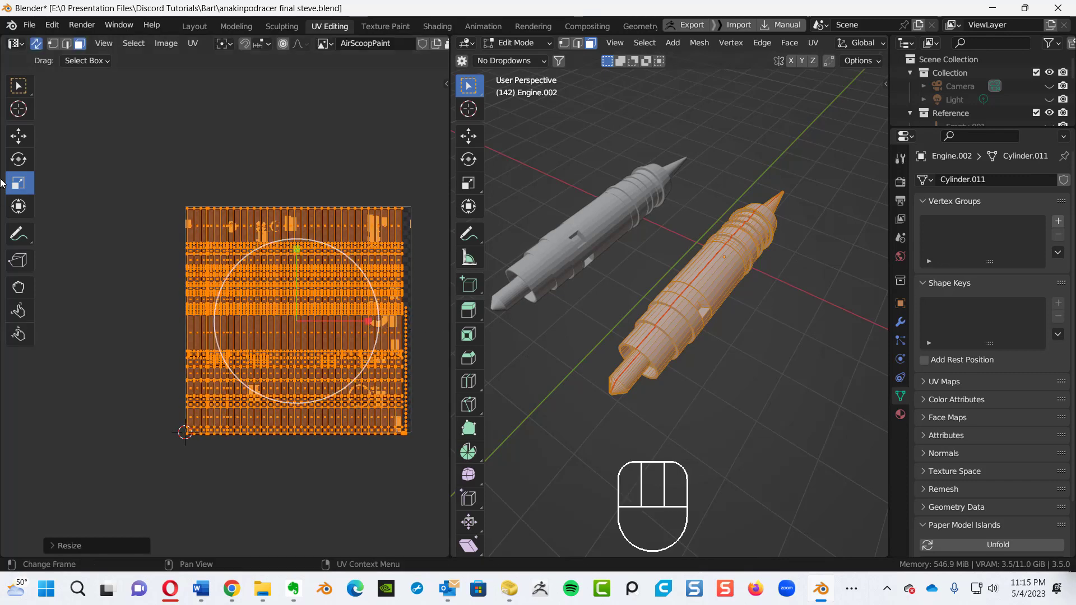
pyautogui.click(19, 136)
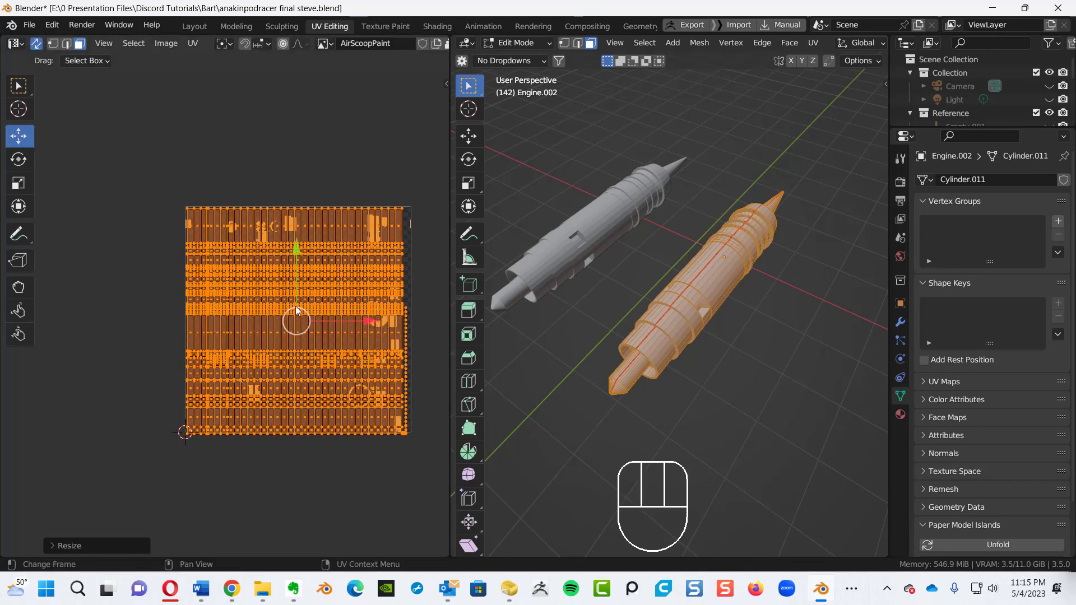
pyautogui.moveTo(372, 320); pyautogui.dragTo(374, 320)
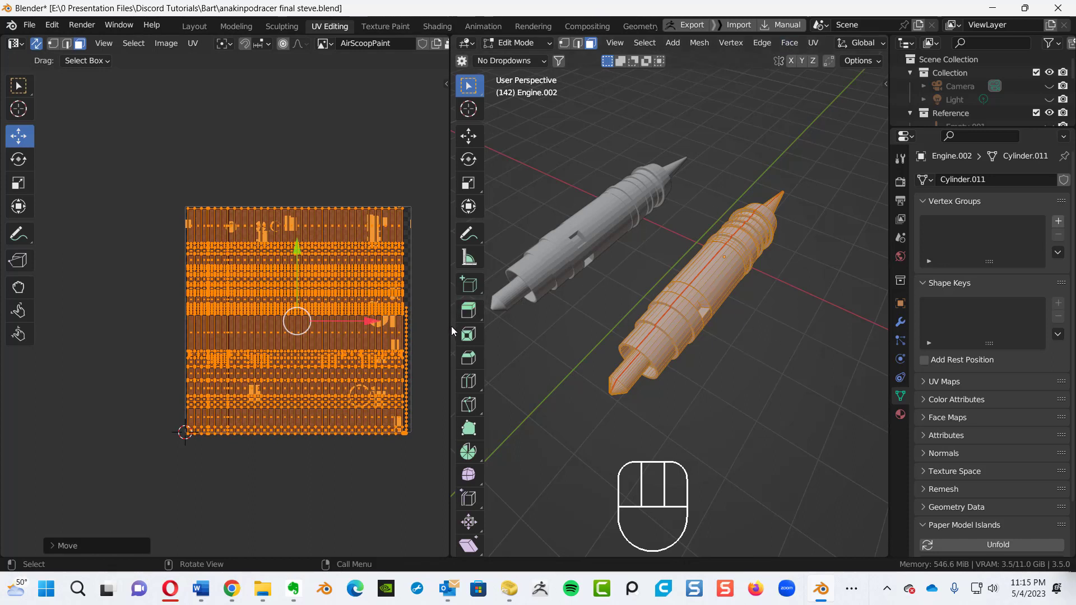
# - Widen the 3D viewport slightly, switch it to Material Preview, and deselect the engine's faces to check the yellow markings against the UV layout
pyautogui.moveTo(452, 326); pyautogui.dragTo(2, 412)
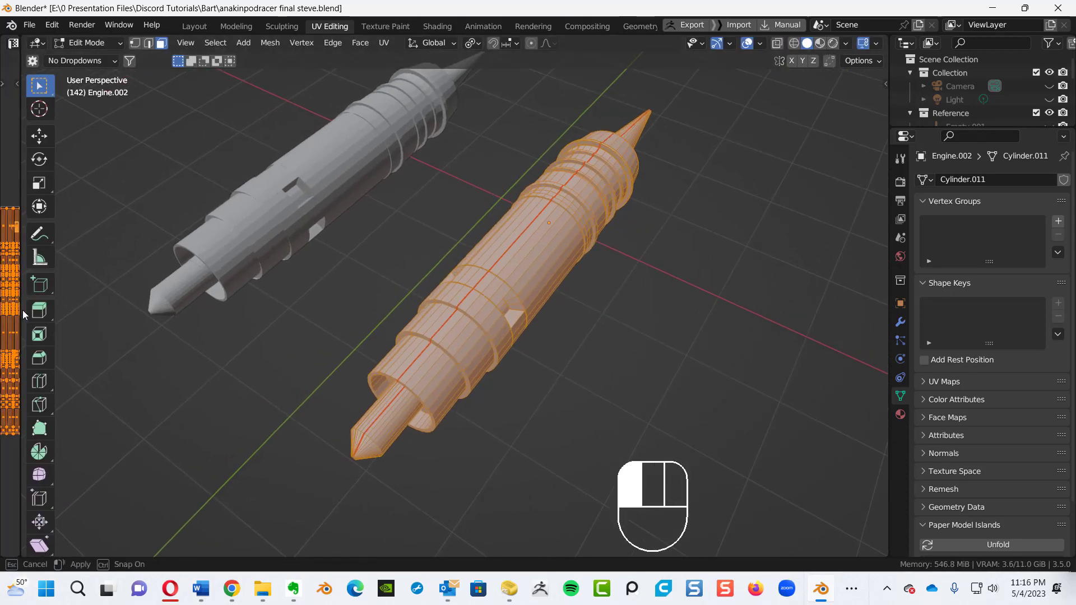
pyautogui.moveTo(20, 315); pyautogui.dragTo(421, 378)
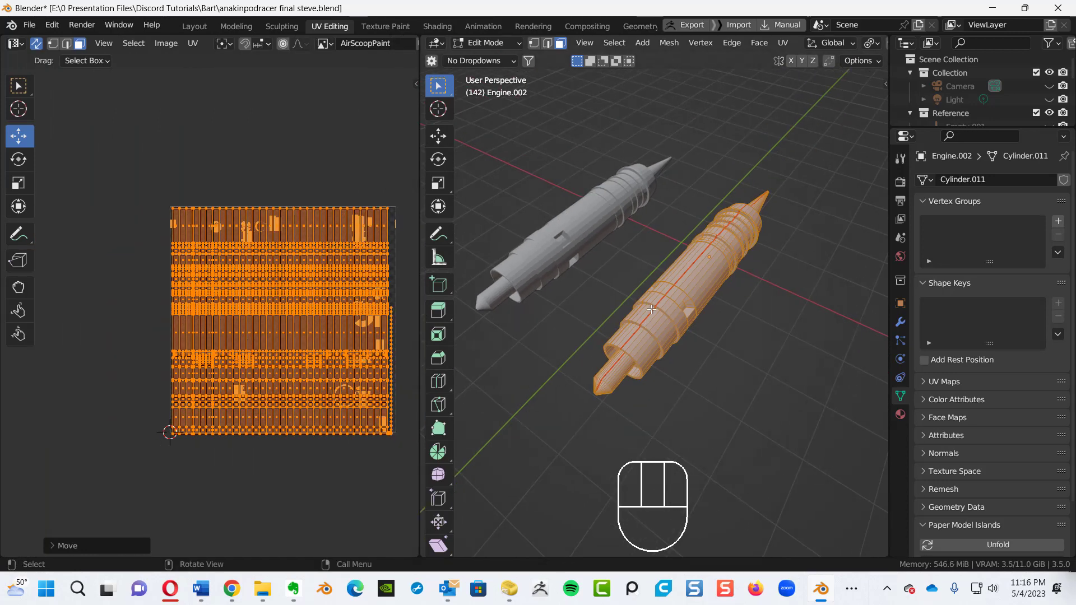
pyautogui.press('z')
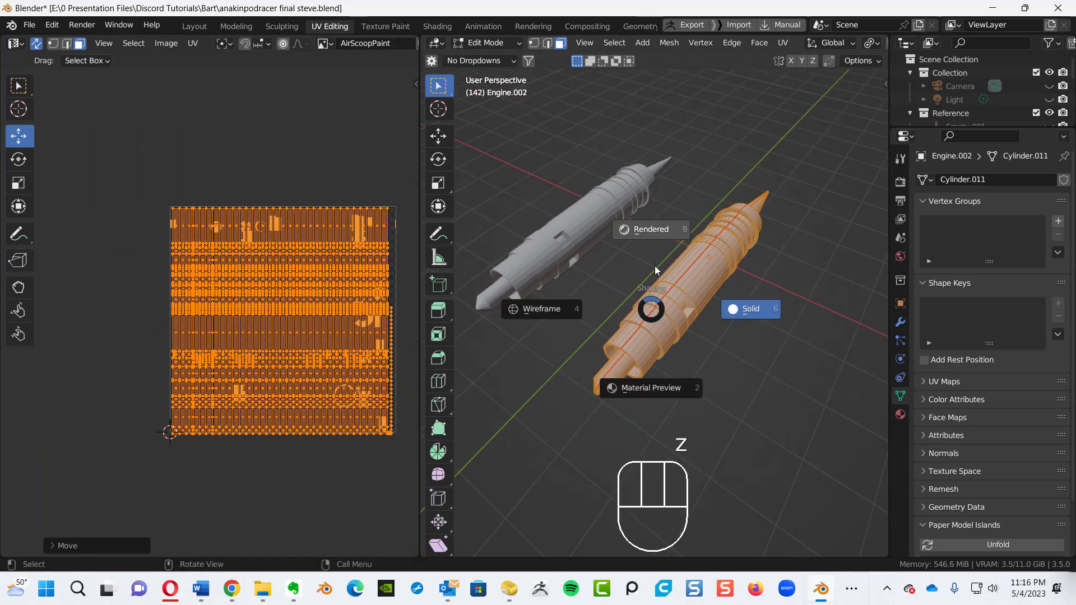
pyautogui.click(648, 389)
pyautogui.keyDown('ctrl'); pyautogui.keyDown('alt'); pyautogui.moveTo(695, 362); pyautogui.dragTo(733, 288, button='middle'); pyautogui.keyUp('alt'); pyautogui.keyUp('ctrl')
pyautogui.click(757, 340)
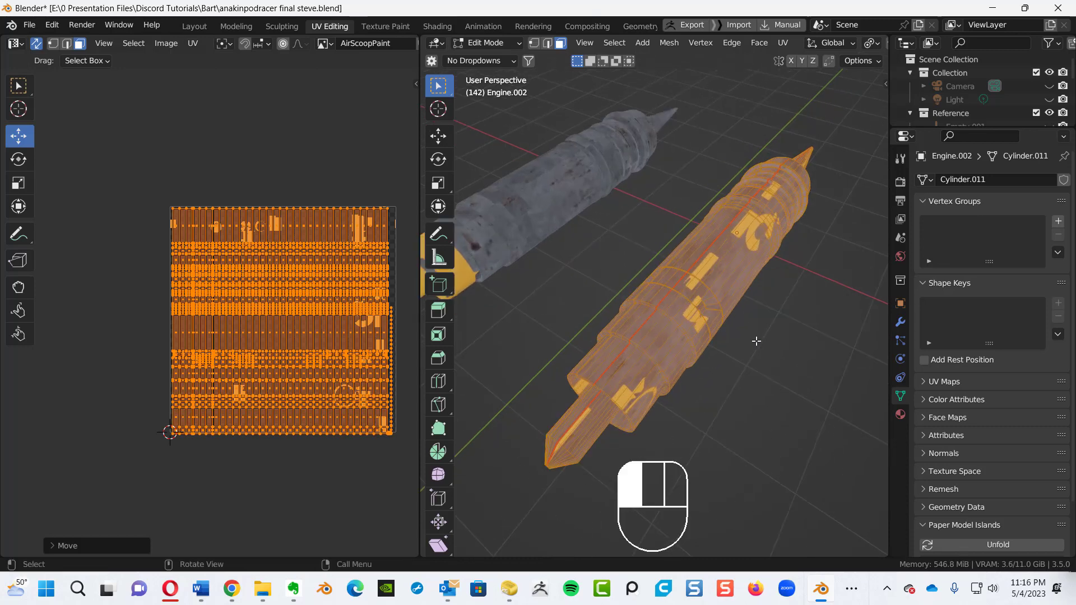
pyautogui.moveTo(746, 397); pyautogui.dragTo(721, 409, button='middle')
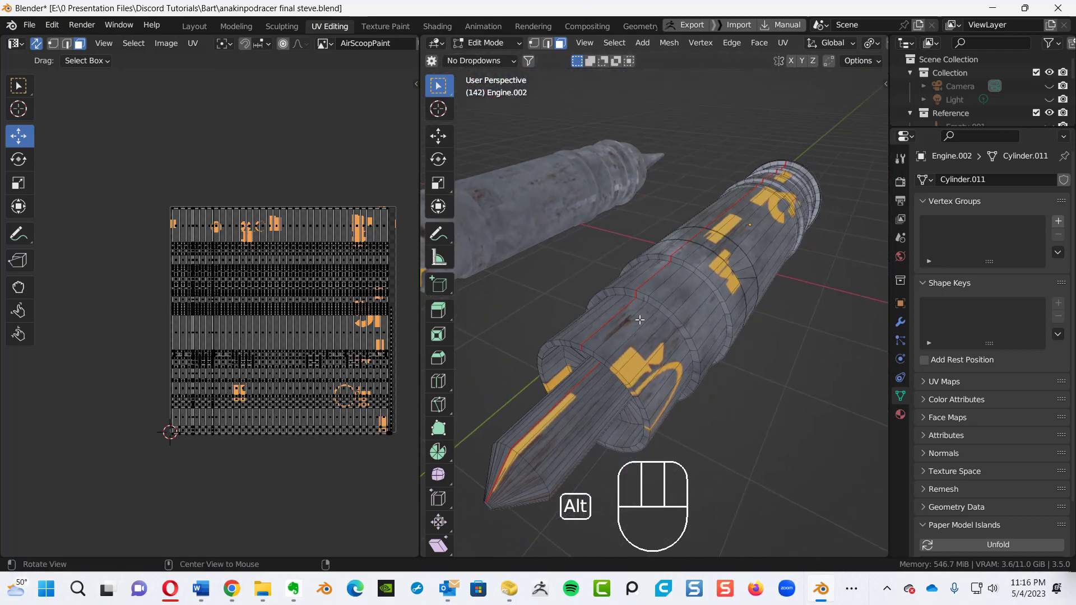
pyautogui.keyDown('ctrl'); pyautogui.keyDown('alt'); pyautogui.moveTo(355, 234); pyautogui.dragTo(364, 294, button='middle'); pyautogui.keyUp('alt'); pyautogui.keyUp('ctrl')
pyautogui.keyDown('alt'); pyautogui.keyDown('shift'); pyautogui.moveTo(691, 320); pyautogui.dragTo(710, 295, button='middle'); pyautogui.keyUp('shift'); pyautogui.keyUp('alt')
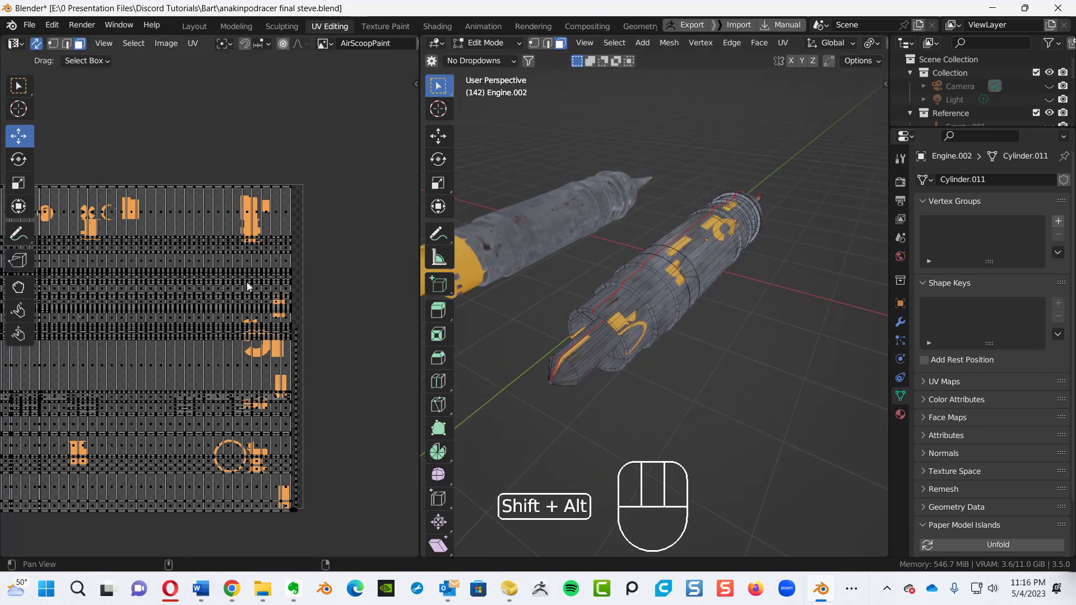
pyautogui.keyDown('alt'); pyautogui.keyDown('shift'); pyautogui.moveTo(261, 269); pyautogui.dragTo(344, 270, button='middle'); pyautogui.keyUp('shift'); pyautogui.keyUp('alt')
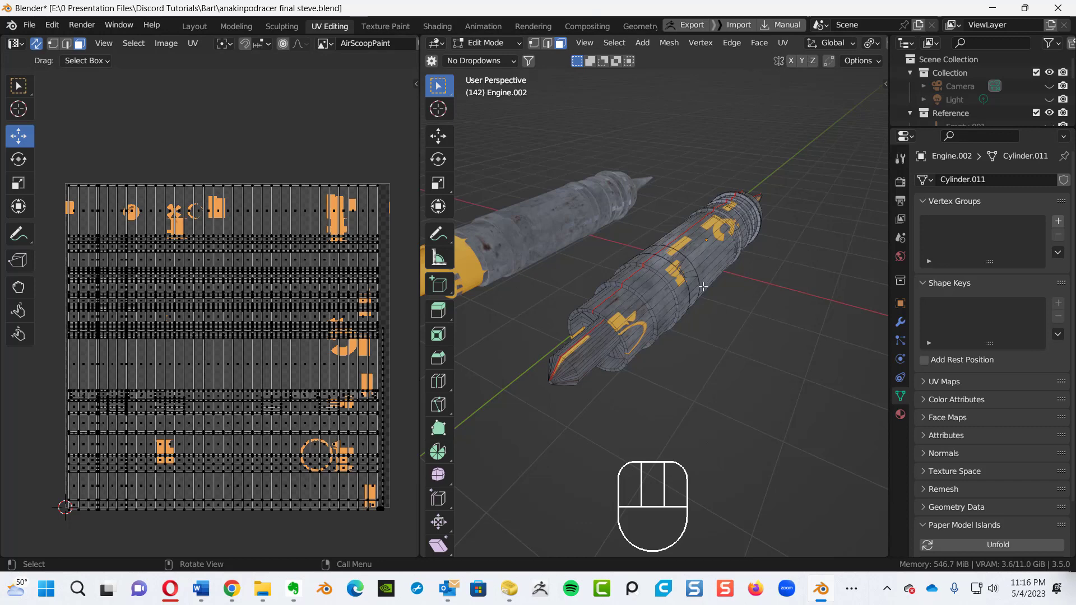
# - Switch the viewport to Rendered shading and examine the texture and yellow markings around the unwrapped engine and beside the original one
pyautogui.press('z')
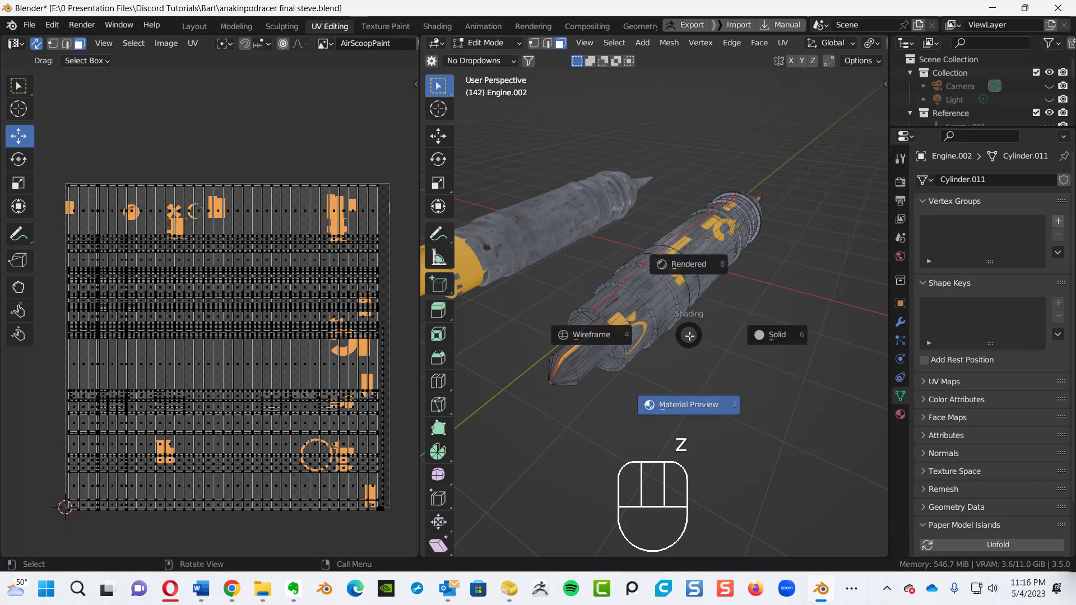
pyautogui.click(694, 261)
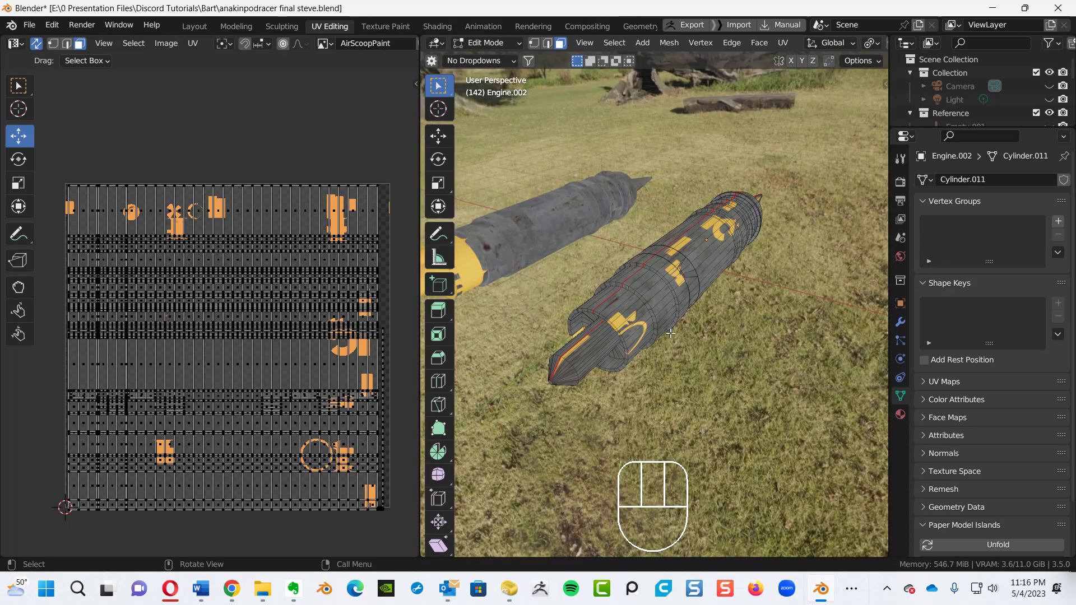
pyautogui.keyDown('alt'); pyautogui.moveTo(681, 334); pyautogui.dragTo(663, 264, button='middle'); pyautogui.keyUp('alt')
pyautogui.keyDown('alt'); pyautogui.moveTo(815, 271); pyautogui.dragTo(829, 246, button='middle'); pyautogui.keyUp('alt')
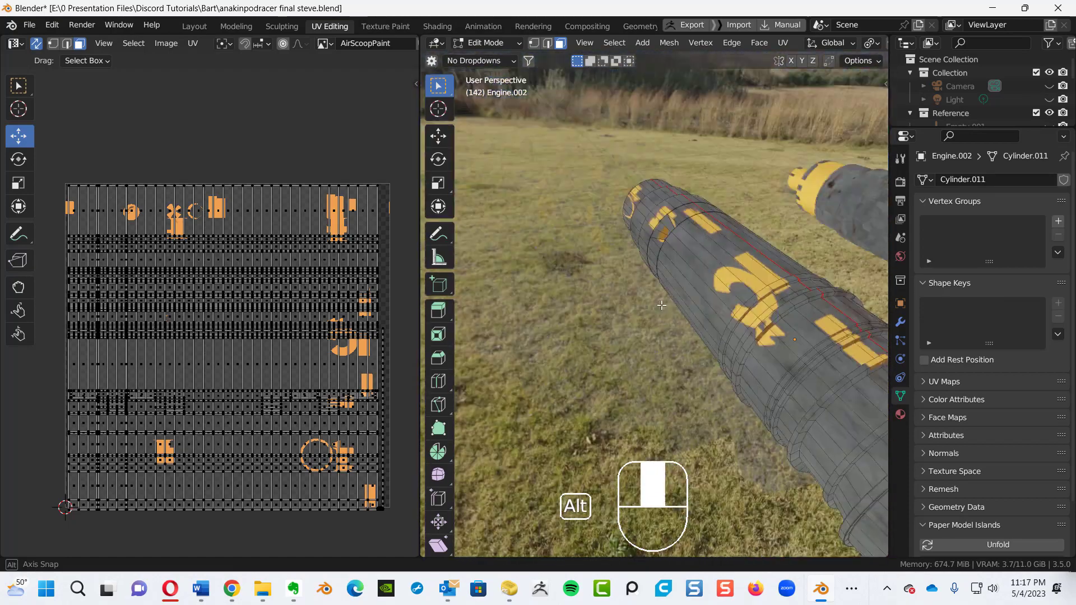
pyautogui.keyDown('alt'); pyautogui.moveTo(842, 296); pyautogui.dragTo(799, 264, button='middle'); pyautogui.keyUp('alt')
pyautogui.keyDown('alt'); pyautogui.moveTo(799, 263); pyautogui.dragTo(655, 314, button='middle'); pyautogui.keyUp('alt')
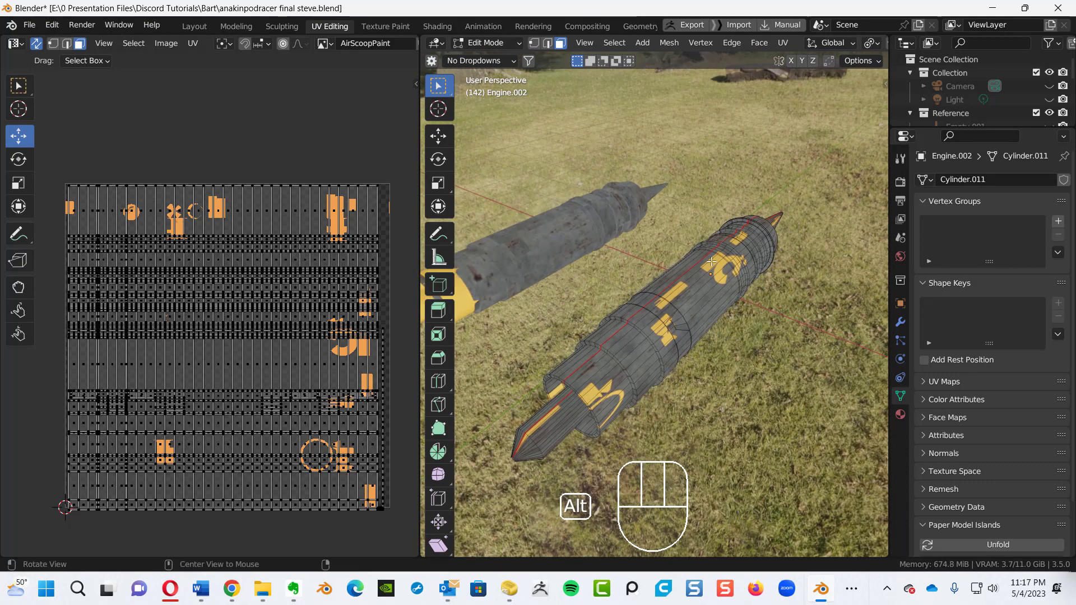
pyautogui.keyDown('alt'); pyautogui.keyDown('shift'); pyautogui.moveTo(742, 230); pyautogui.dragTo(724, 320, button='middle'); pyautogui.keyUp('shift'); pyautogui.keyUp('alt')
pyautogui.keyDown('alt'); pyautogui.moveTo(723, 320); pyautogui.dragTo(716, 284, button='middle'); pyautogui.keyUp('alt')
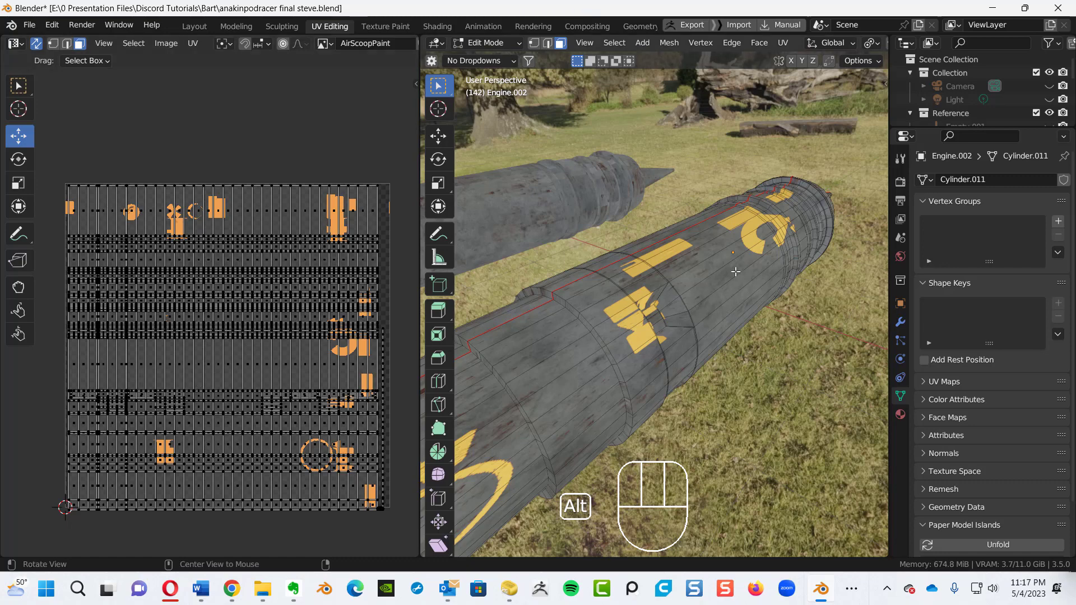
pyautogui.keyDown('ctrl'); pyautogui.keyDown('alt'); pyautogui.moveTo(686, 291); pyautogui.dragTo(686, 315, button='middle'); pyautogui.keyUp('alt'); pyautogui.keyUp('ctrl')
pyautogui.keyDown('alt'); pyautogui.moveTo(724, 276); pyautogui.dragTo(602, 267, button='middle'); pyautogui.keyUp('alt')
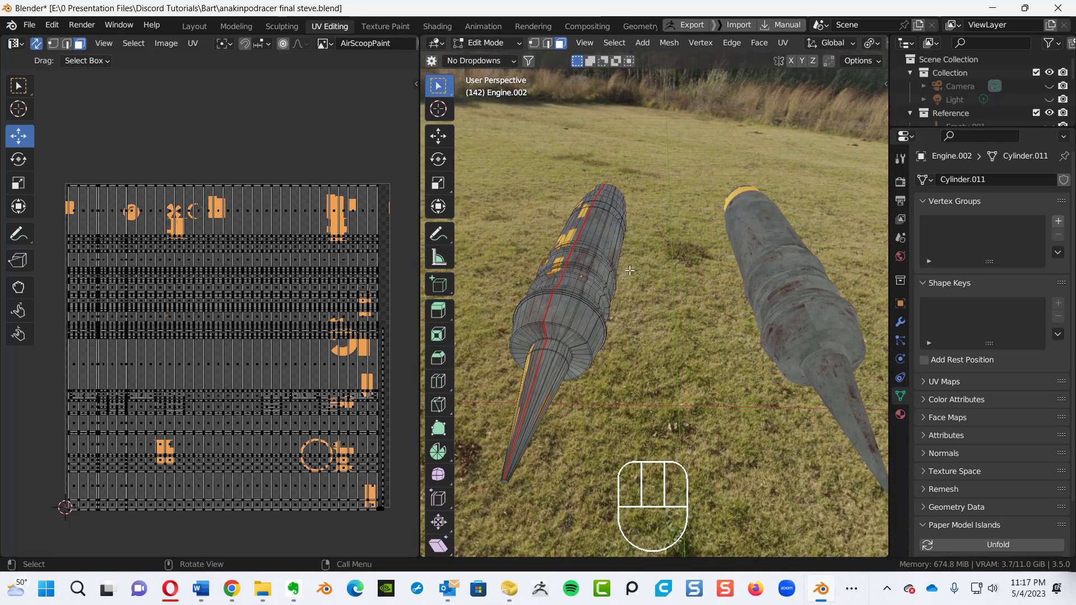